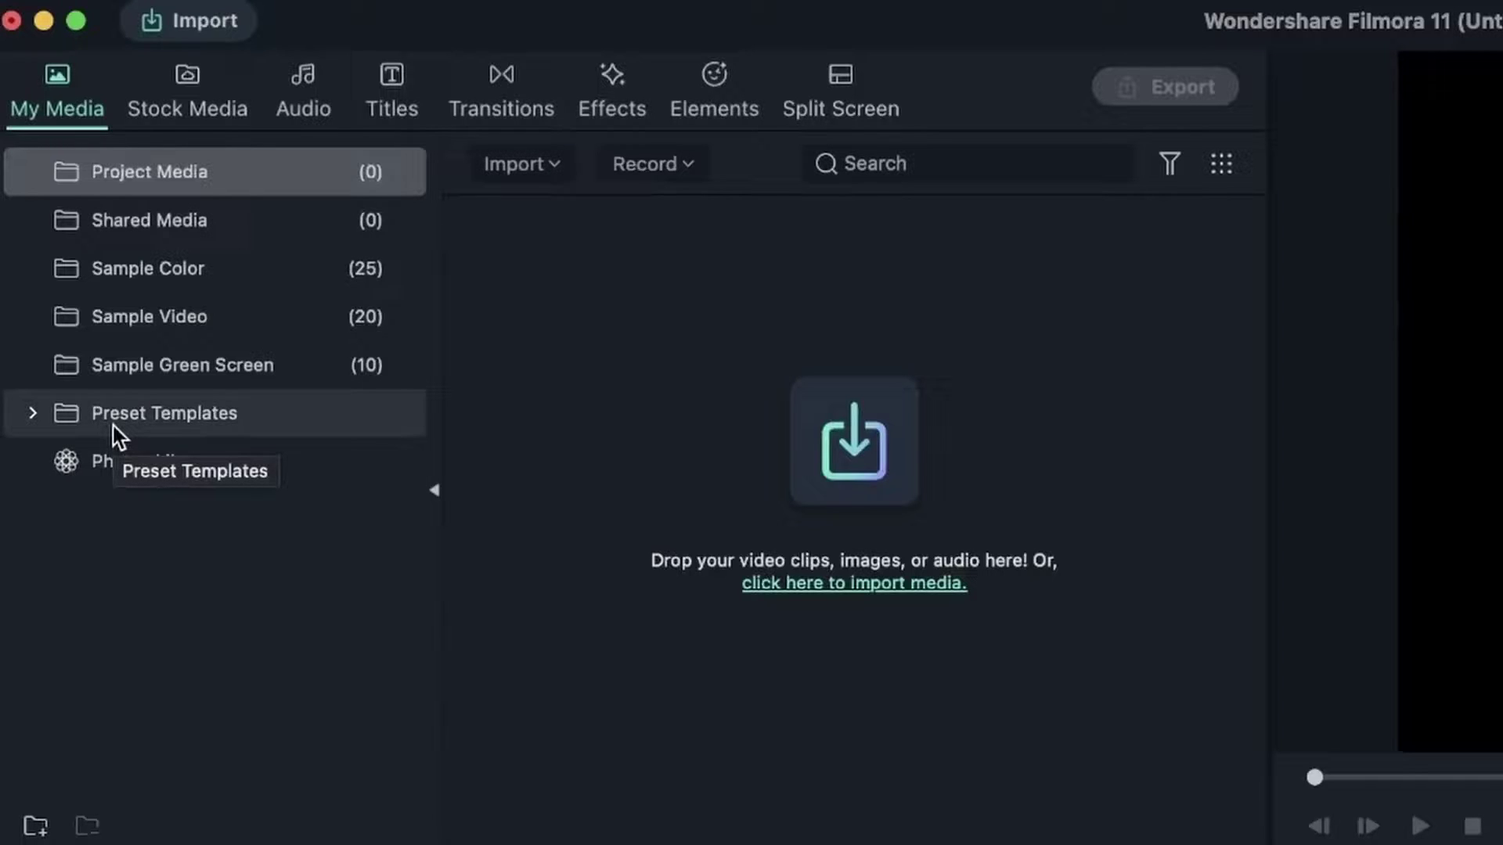
Step: Confirm Custom templates is empty, then browse all 24 preset templates, such as Travel Intro 2 and Neon Endscreen
{"action": "left_click", "coordinate": [33, 414]}
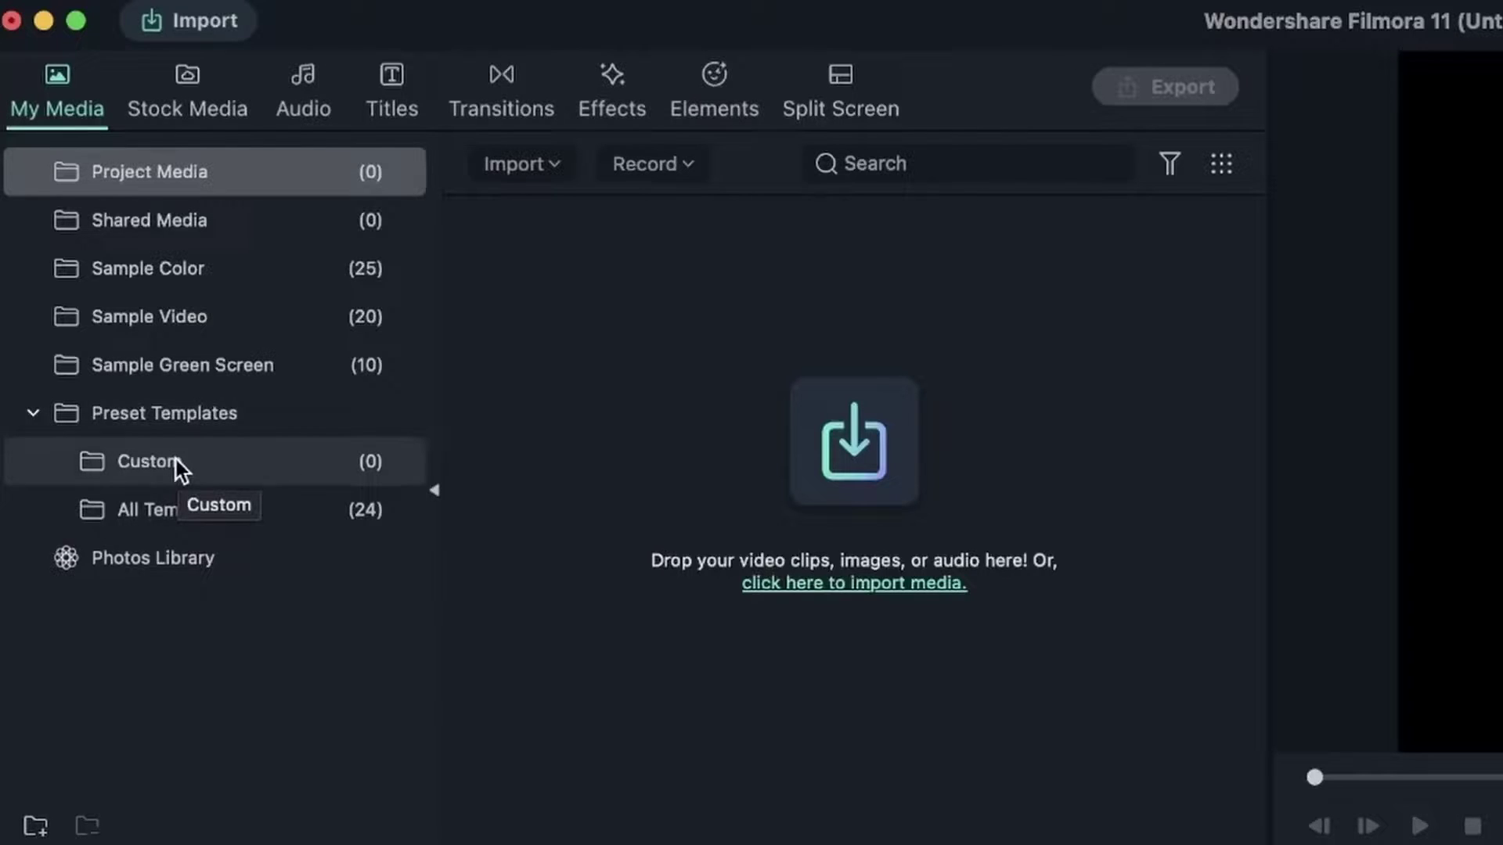
{"action": "left_click", "coordinate": [280, 462]}
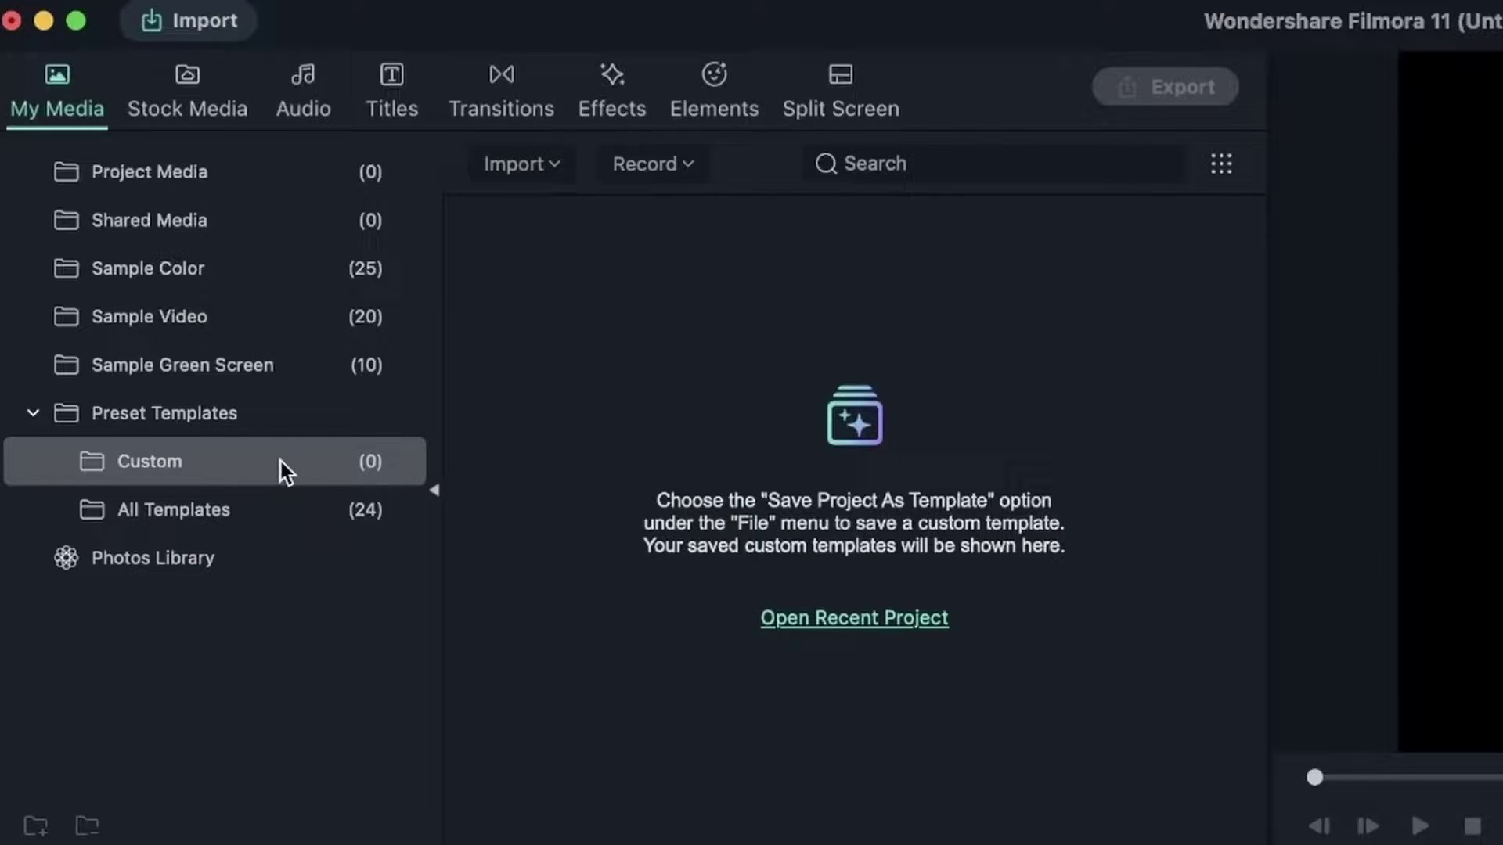
{"action": "left_click", "coordinate": [308, 515]}
{"action": "scroll", "coordinate": [1009, 516], "scroll_direction": "down", "scroll_amount": 10}
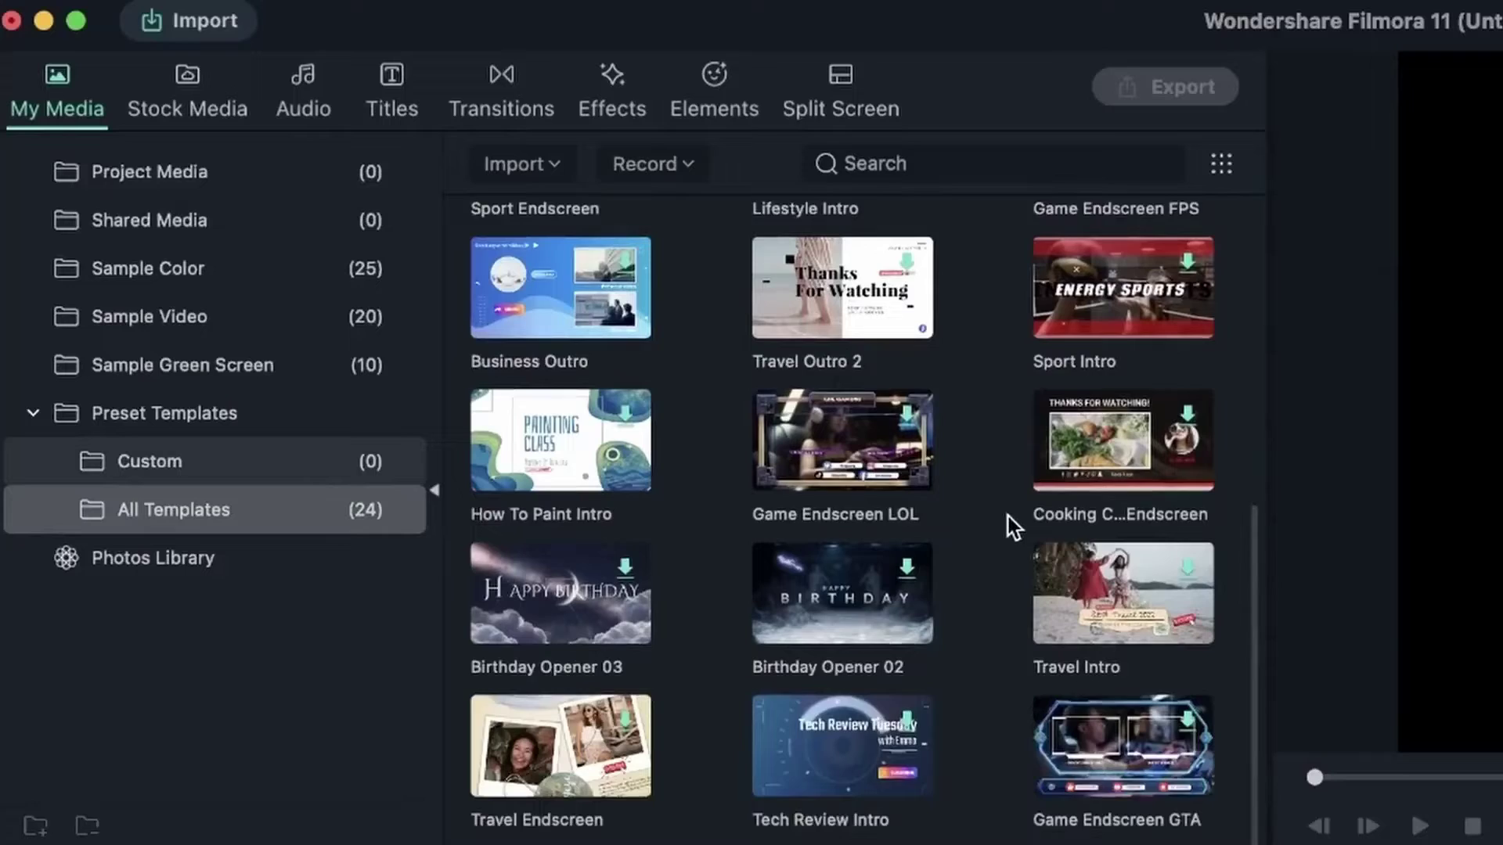
{"action": "scroll", "coordinate": [1009, 517], "scroll_direction": "up", "scroll_amount": 10}
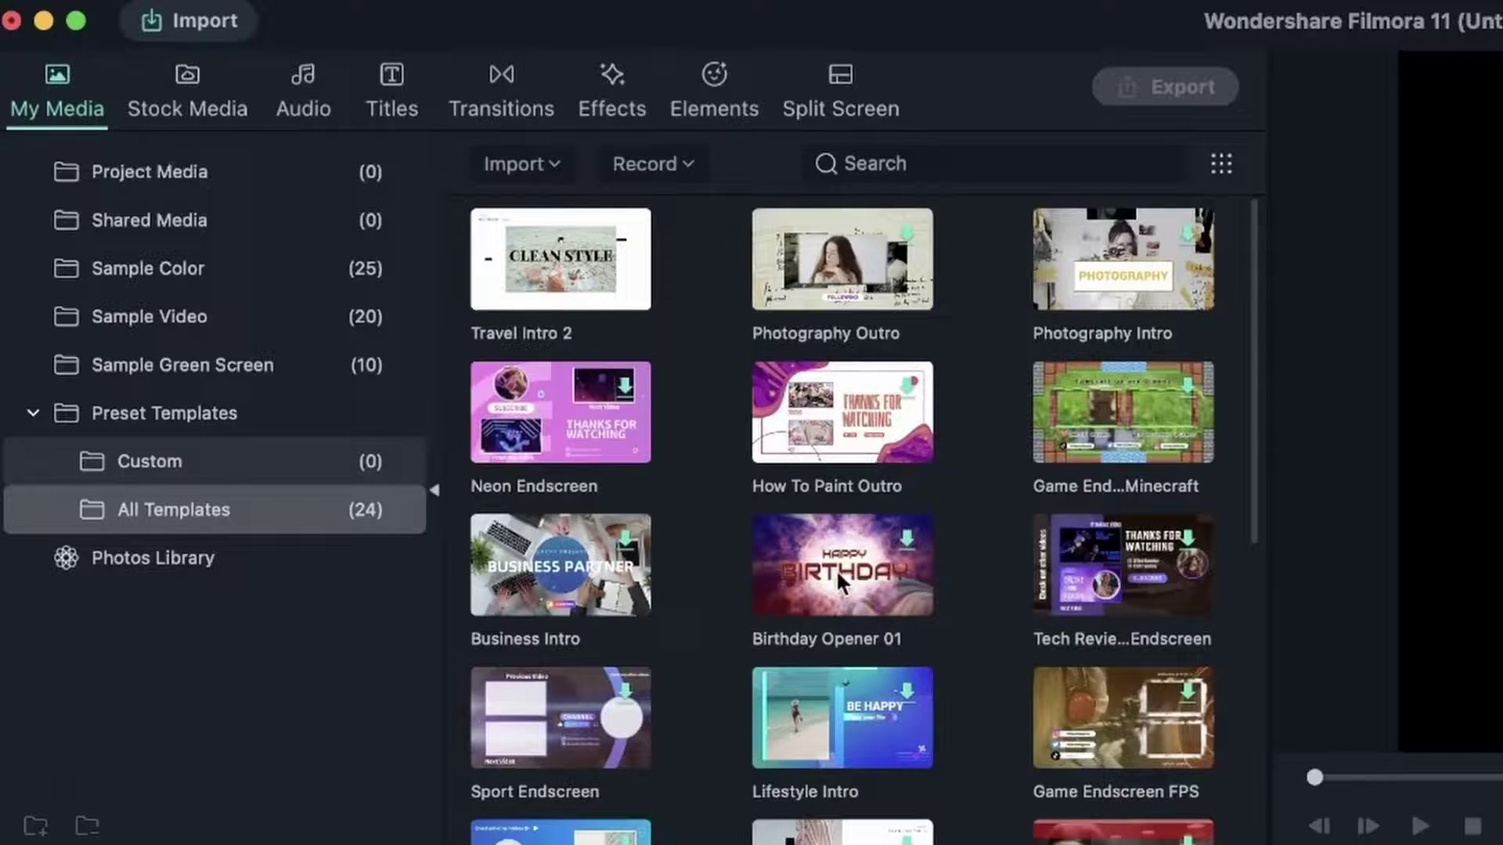
{"action": "scroll", "coordinate": [1072, 509], "scroll_direction": "down", "scroll_amount": 5}
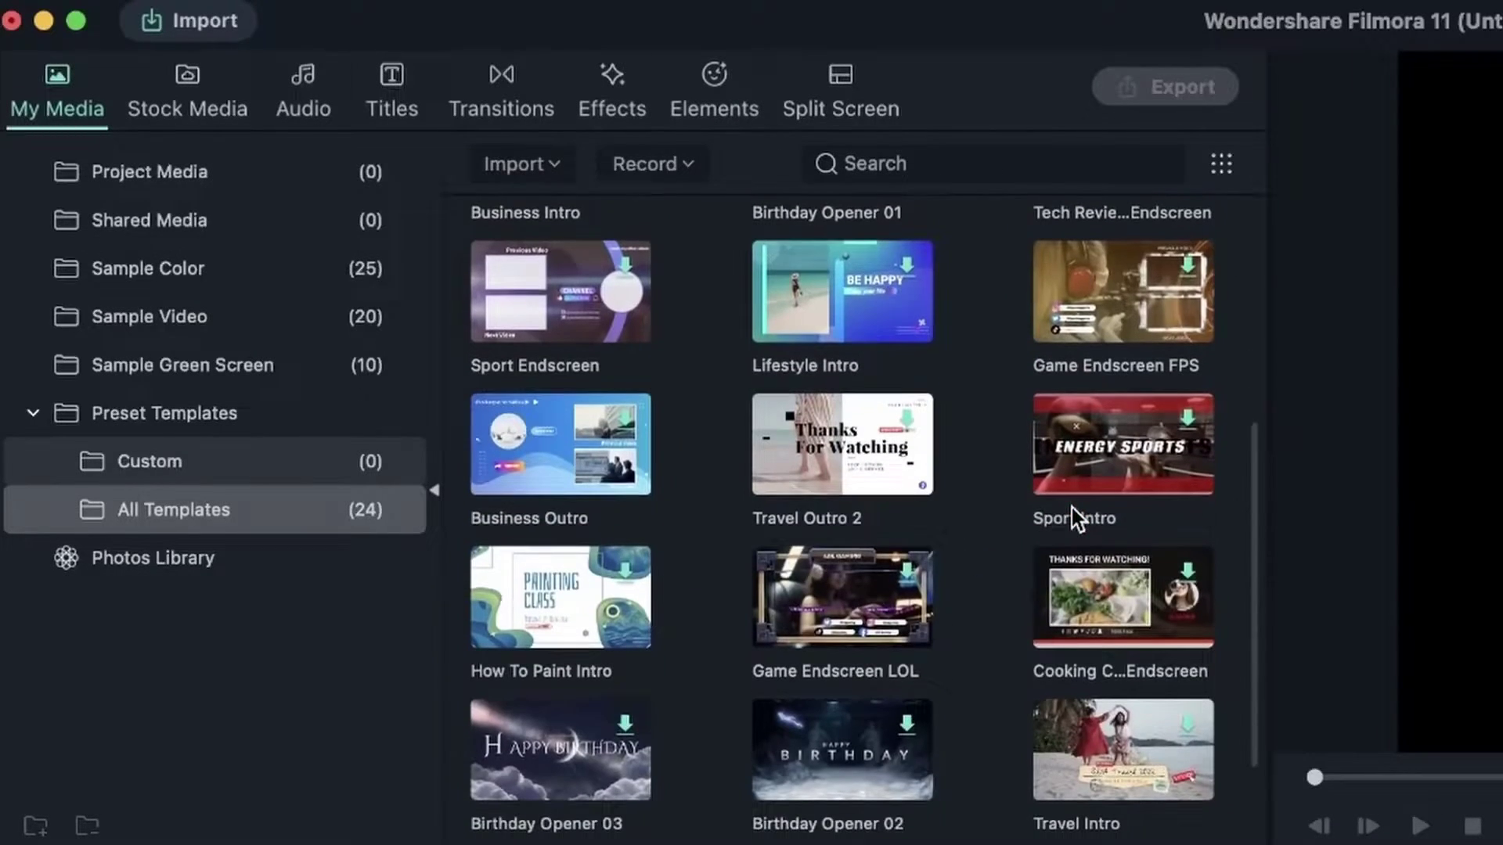
{"action": "scroll", "coordinate": [1072, 509], "scroll_direction": "down", "scroll_amount": 2}
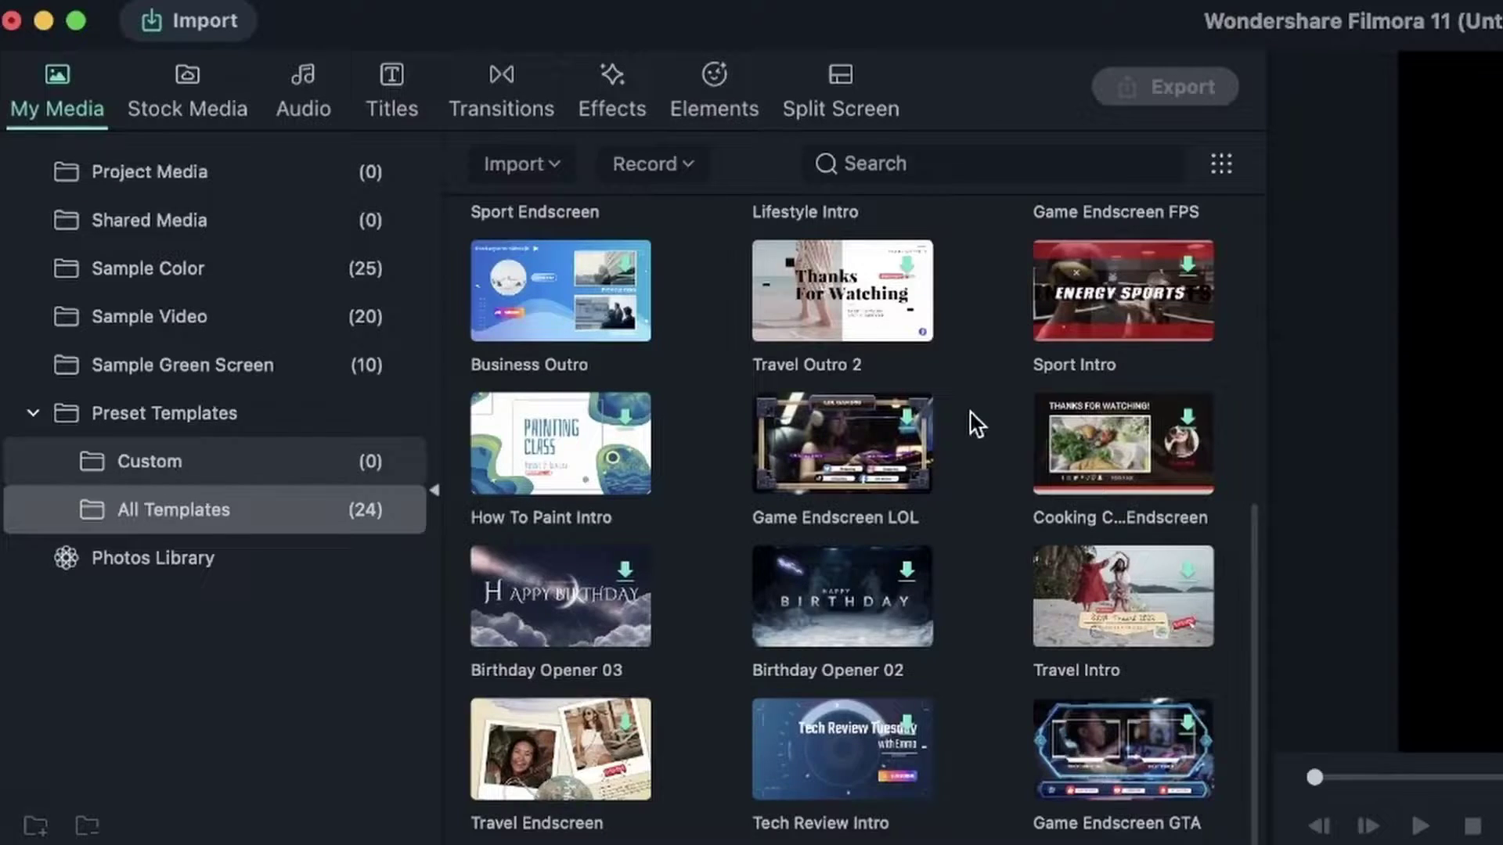
{"action": "scroll", "coordinate": [977, 425], "scroll_direction": "up", "scroll_amount": 7}
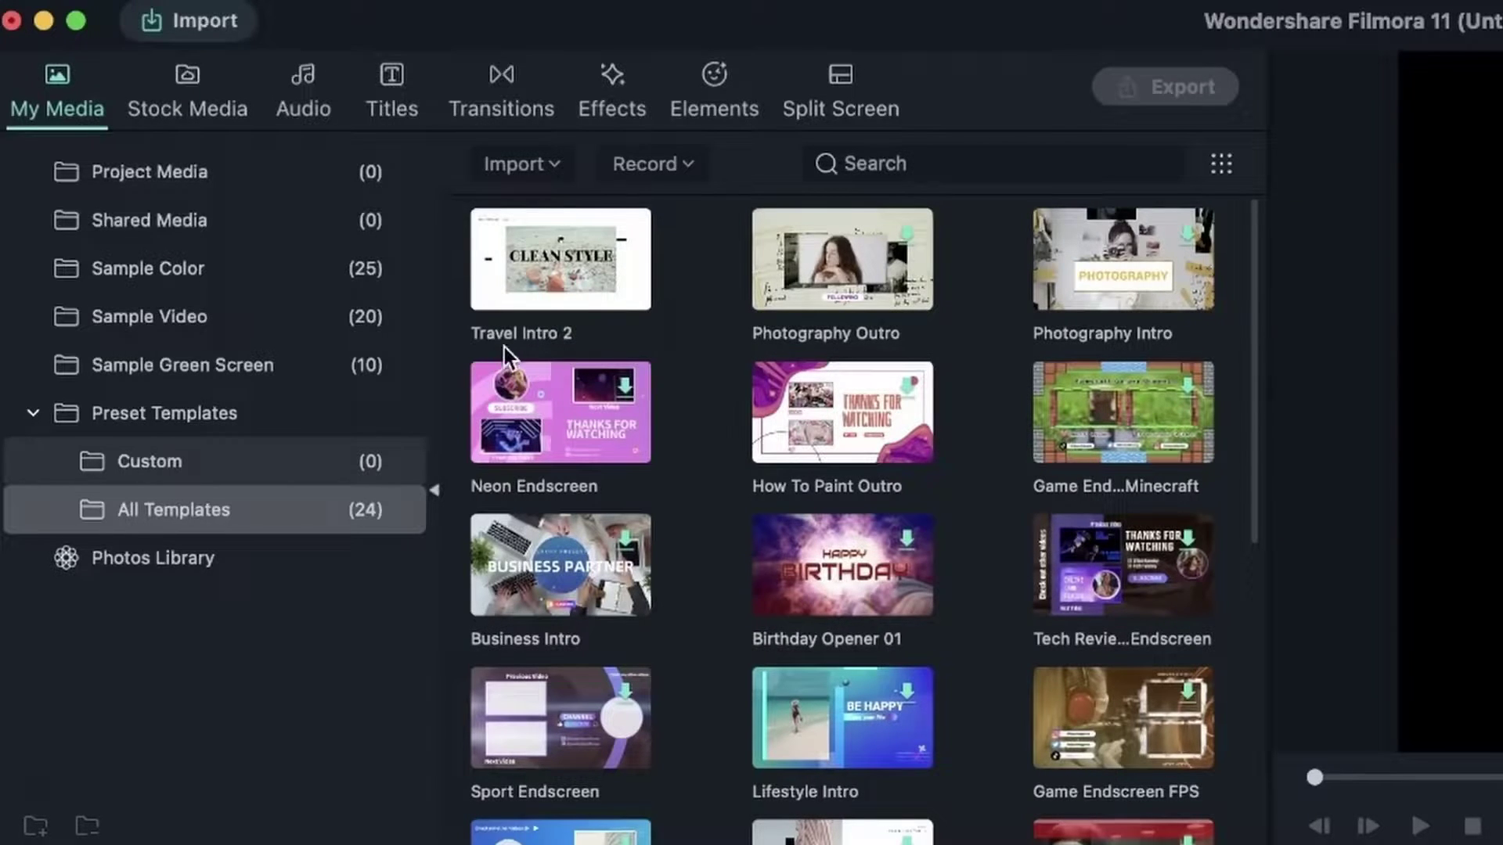
Step: Drag the Travel Intro 2 template onto the timeline
{"action": "left_click_drag", "start_coordinate": [552, 228], "coordinate": [158, 844]}
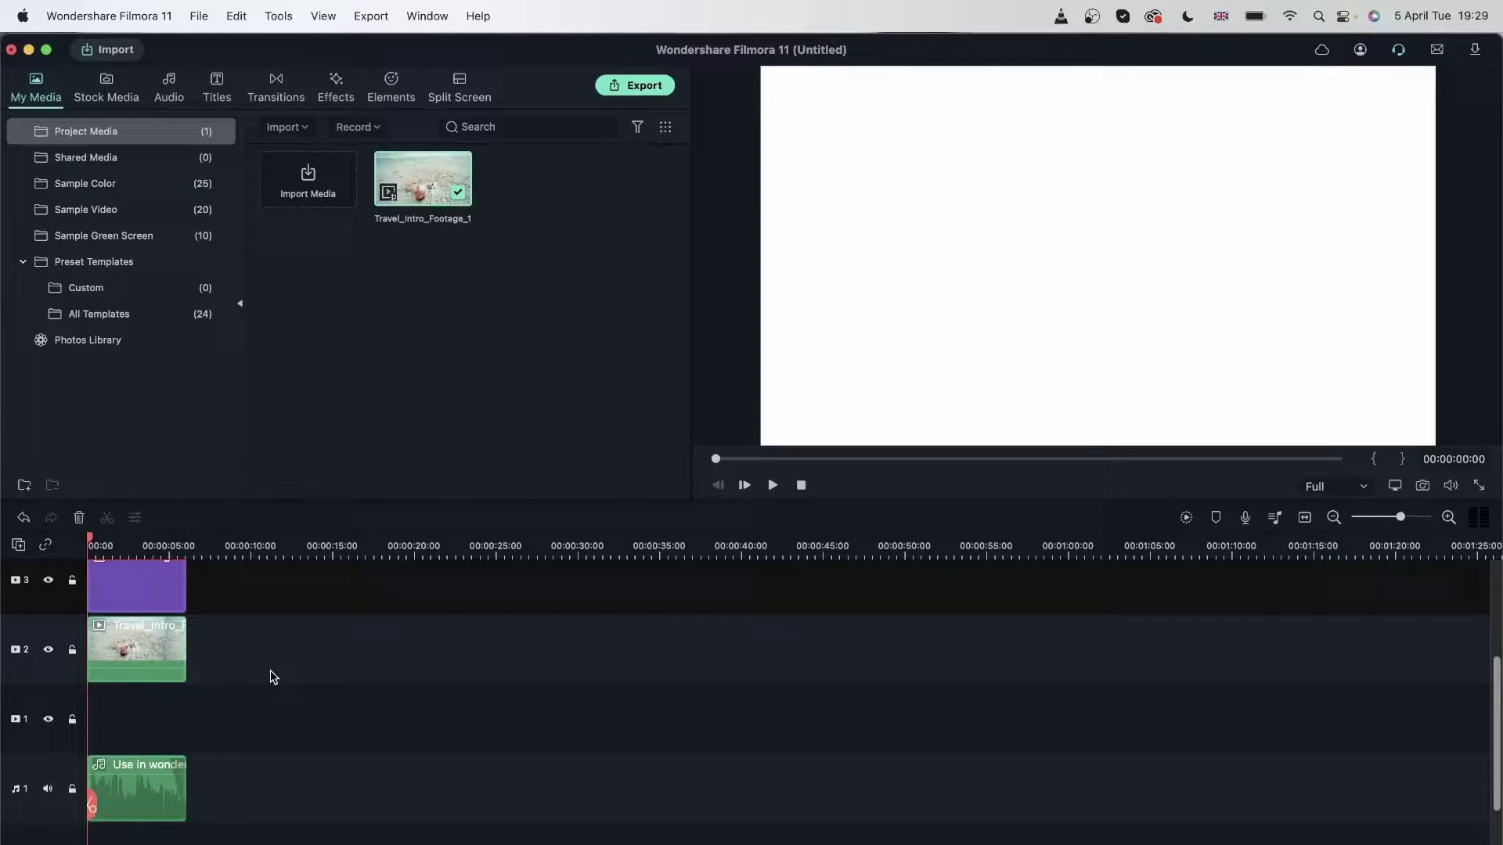
{"action": "scroll", "coordinate": [271, 674], "scroll_direction": "up", "scroll_amount": 1}
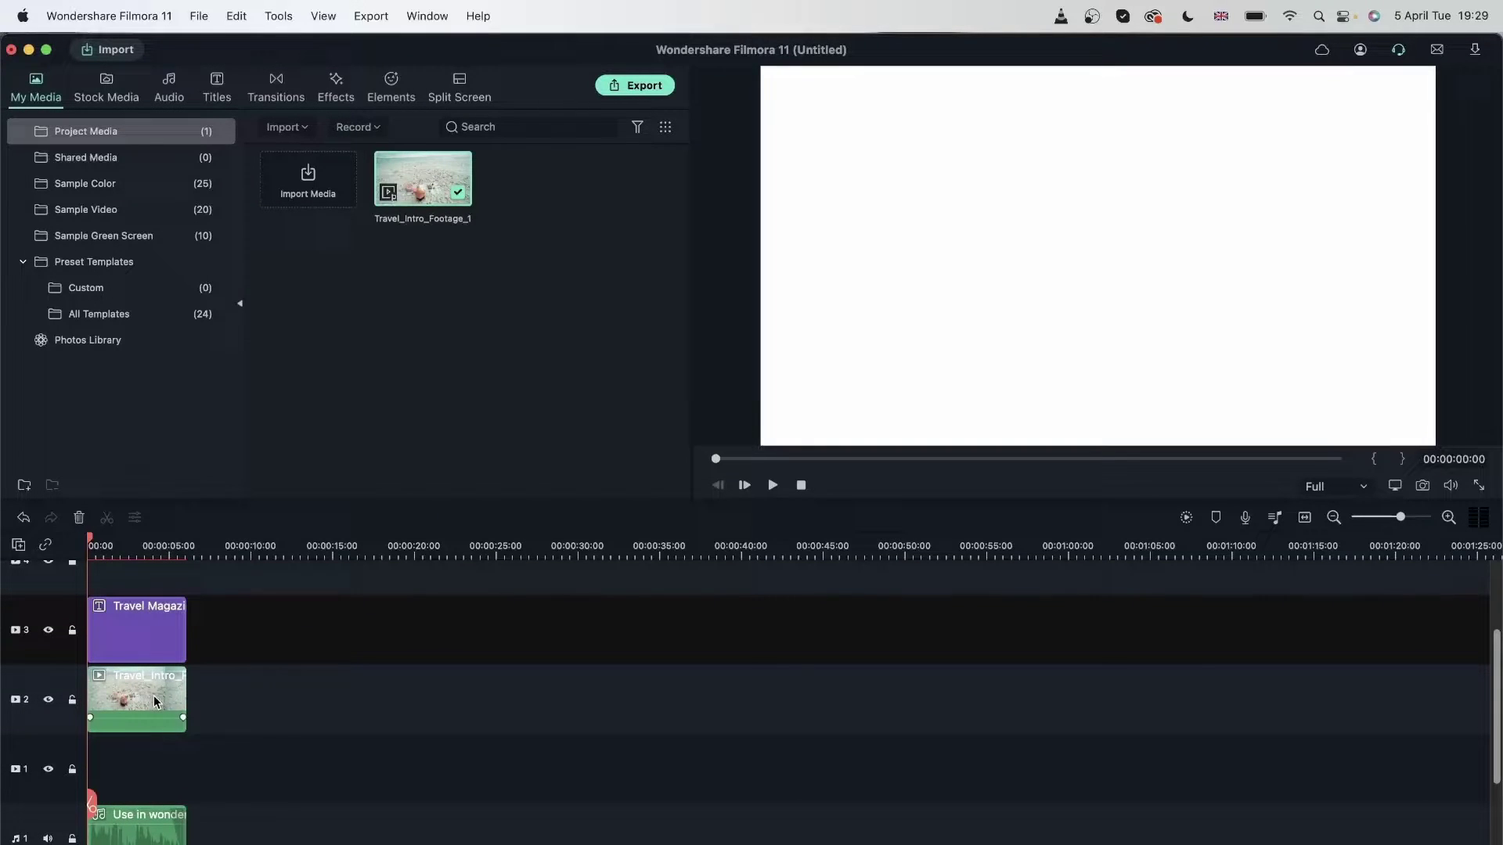
{"action": "scroll", "coordinate": [235, 714], "scroll_direction": "down", "scroll_amount": 2}
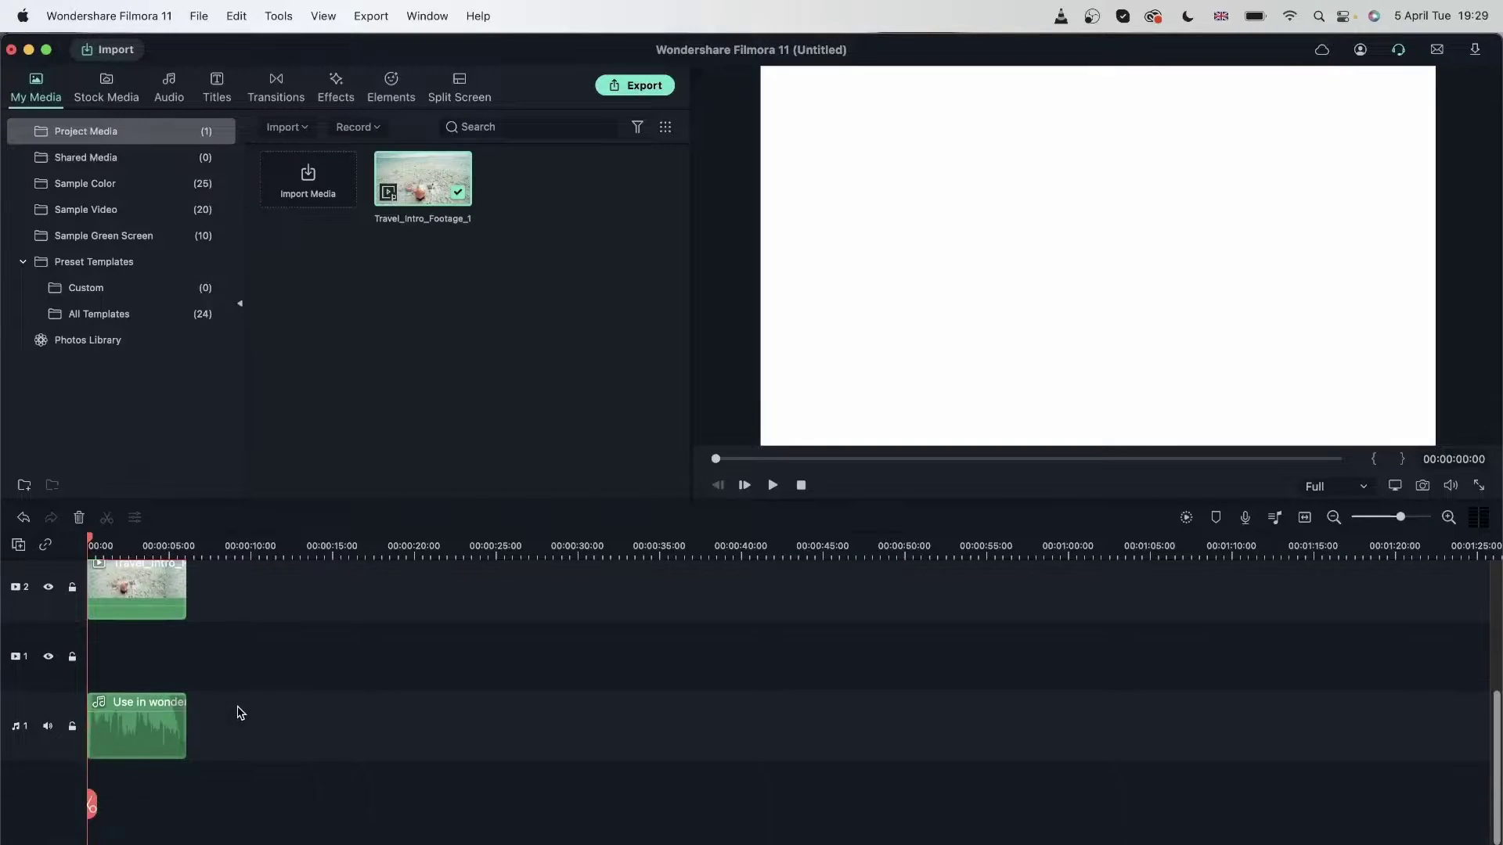
Step: Inspect the template's music, Travel_Intro_Footage_1 and Travel Magazine title clips
{"action": "left_click", "coordinate": [149, 737]}
{"action": "scroll", "coordinate": [195, 697], "scroll_direction": "up", "scroll_amount": 1}
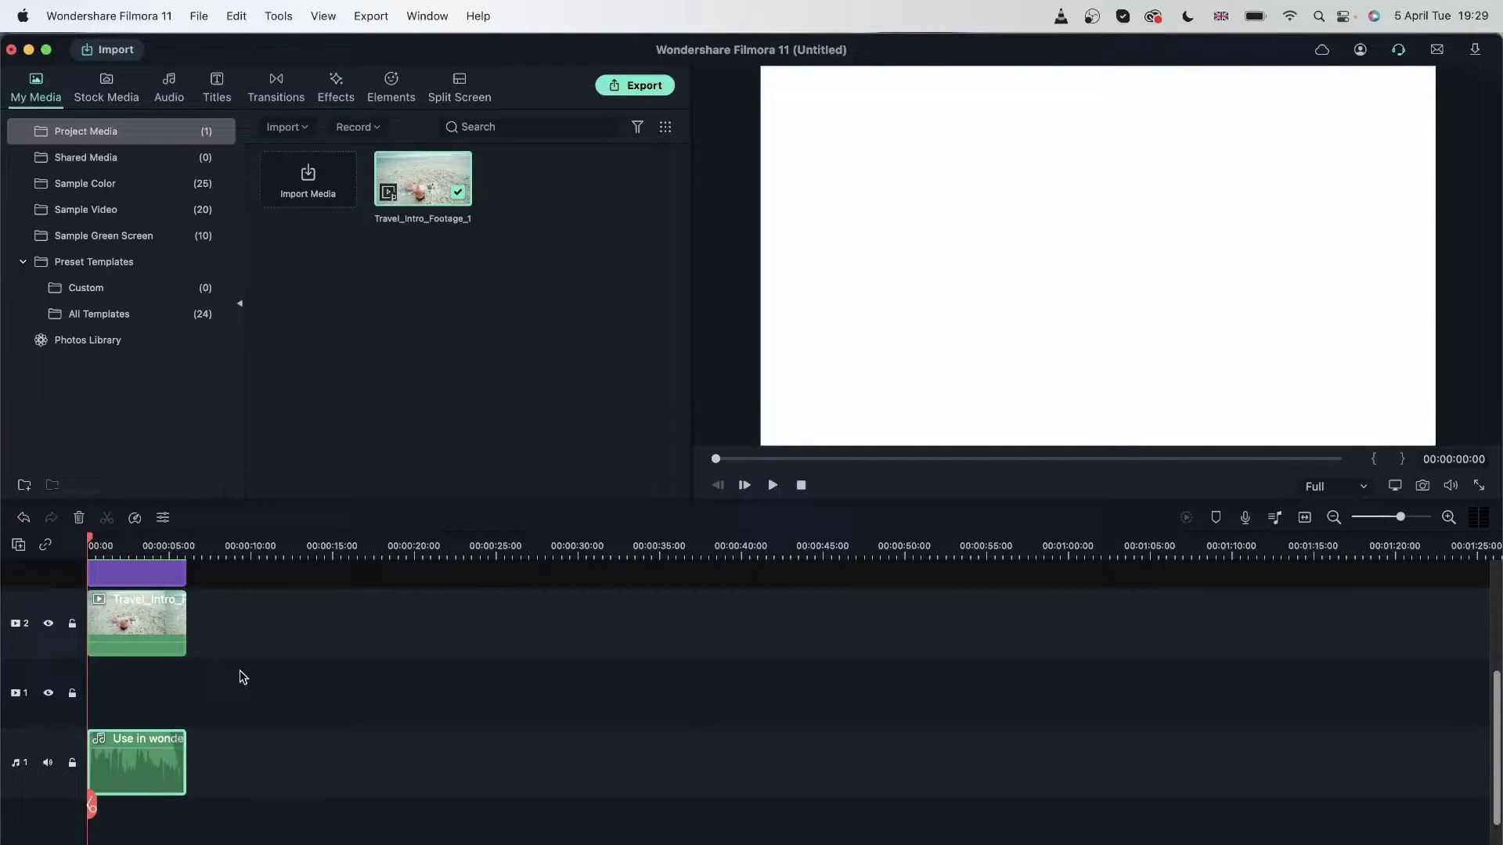
{"action": "scroll", "coordinate": [238, 674], "scroll_direction": "up", "scroll_amount": 2}
{"action": "left_click", "coordinate": [149, 709]}
{"action": "scroll", "coordinate": [215, 689], "scroll_direction": "up", "scroll_amount": 1}
{"action": "left_click", "coordinate": [161, 638]}
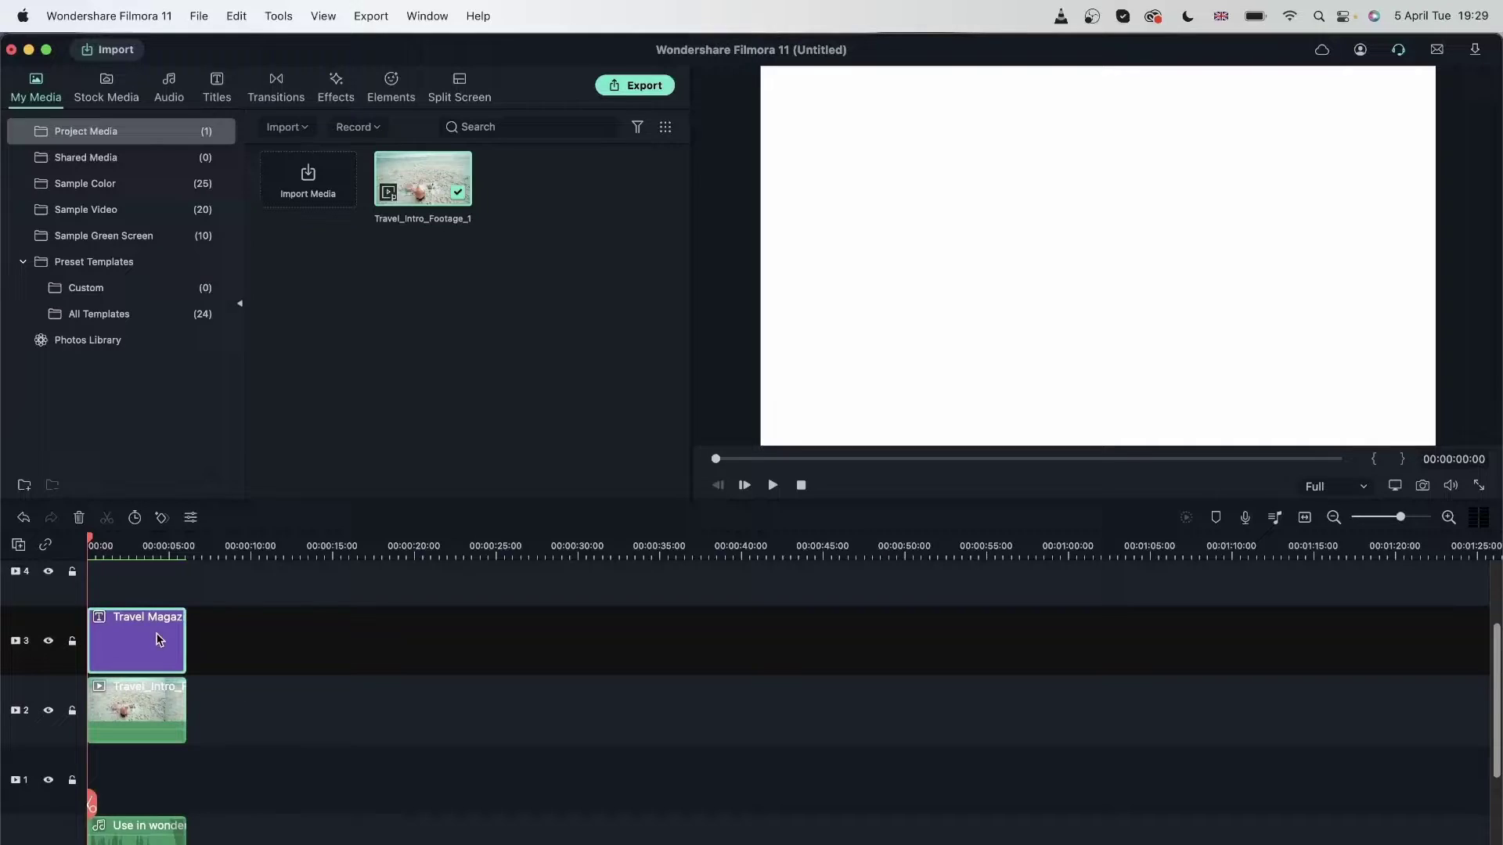
{"action": "left_click", "coordinate": [217, 649]}
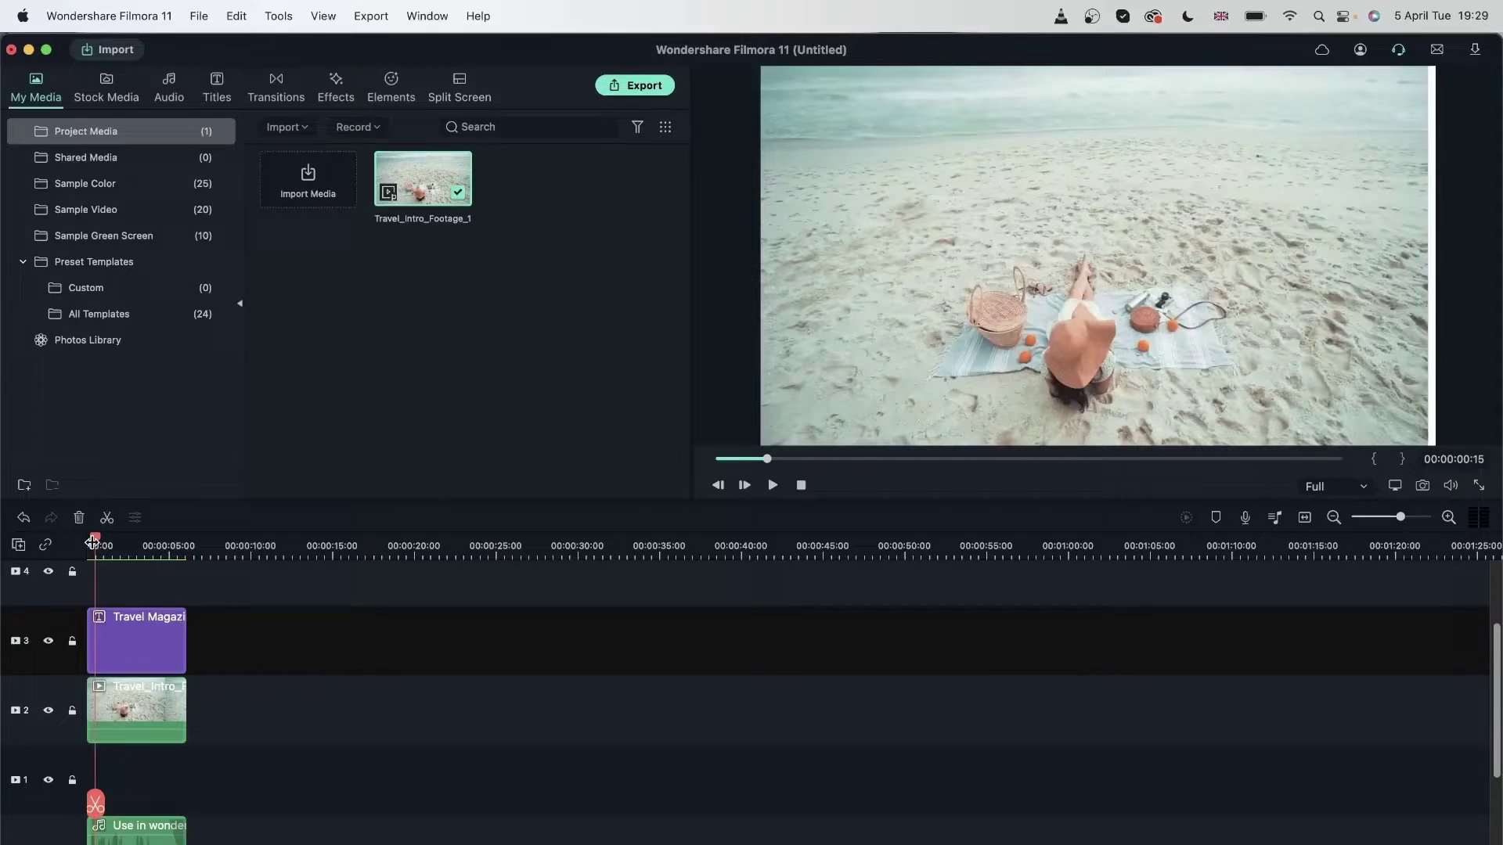
Step: Scrub to preview the CLEAN STYLE title frame and select the music clip
{"action": "left_click_drag", "start_coordinate": [94, 544], "coordinate": [153, 550]}
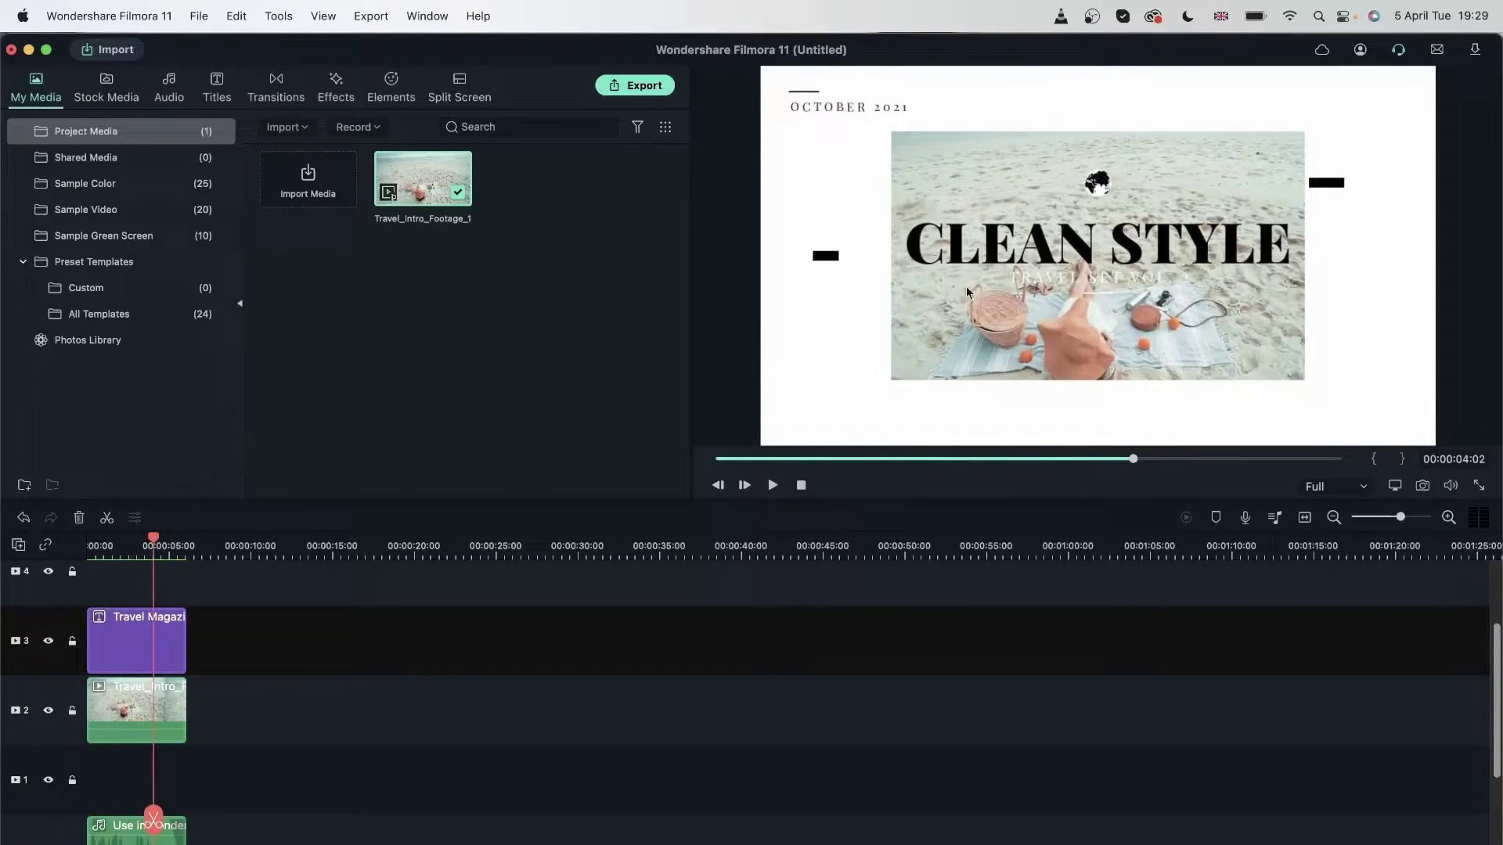
{"action": "scroll", "coordinate": [329, 715], "scroll_direction": "down", "scroll_amount": 3}
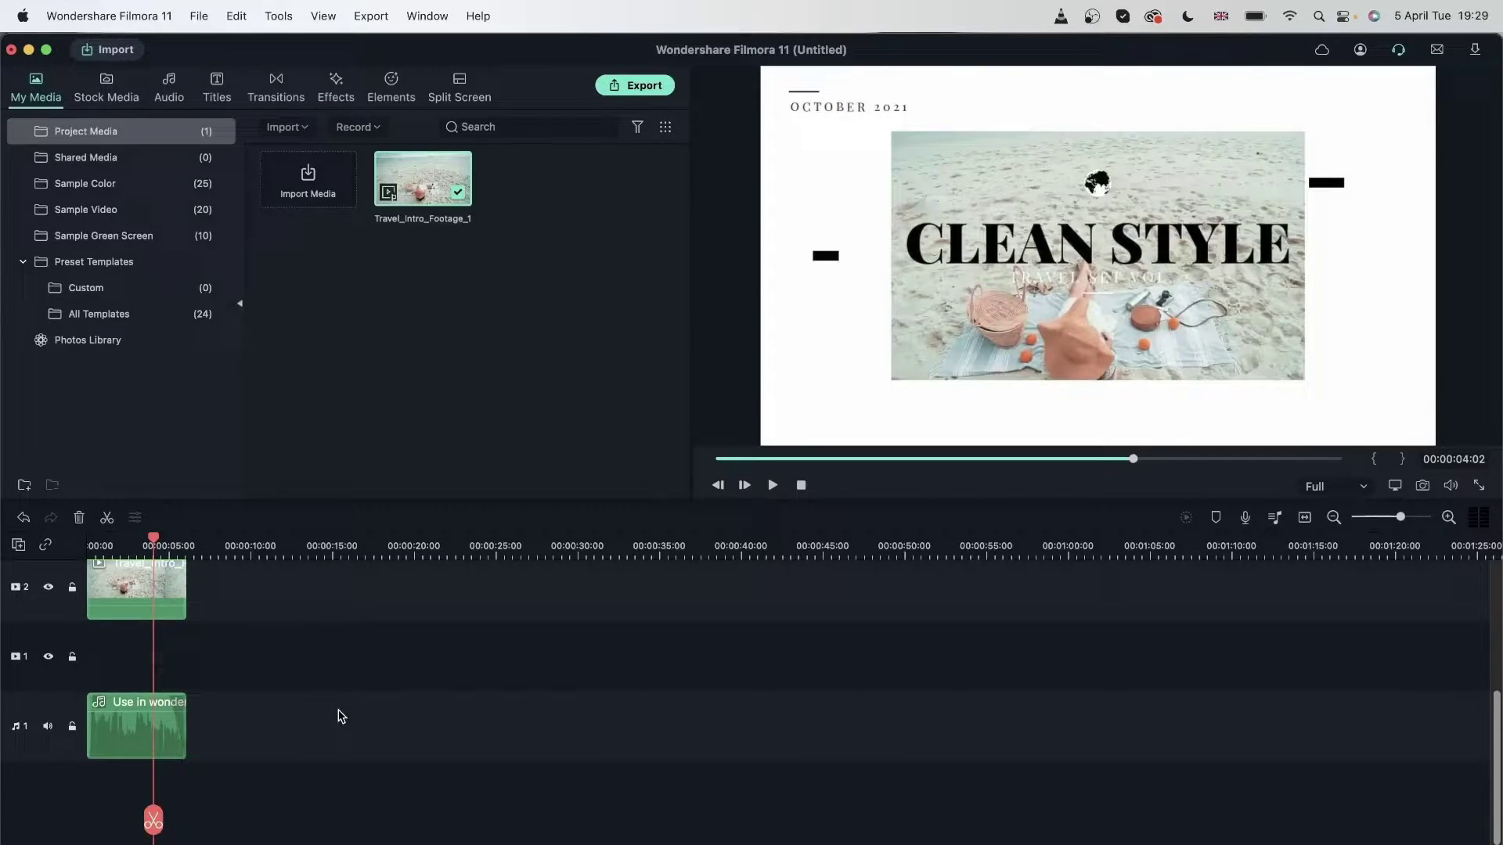
{"action": "left_click", "coordinate": [143, 737]}
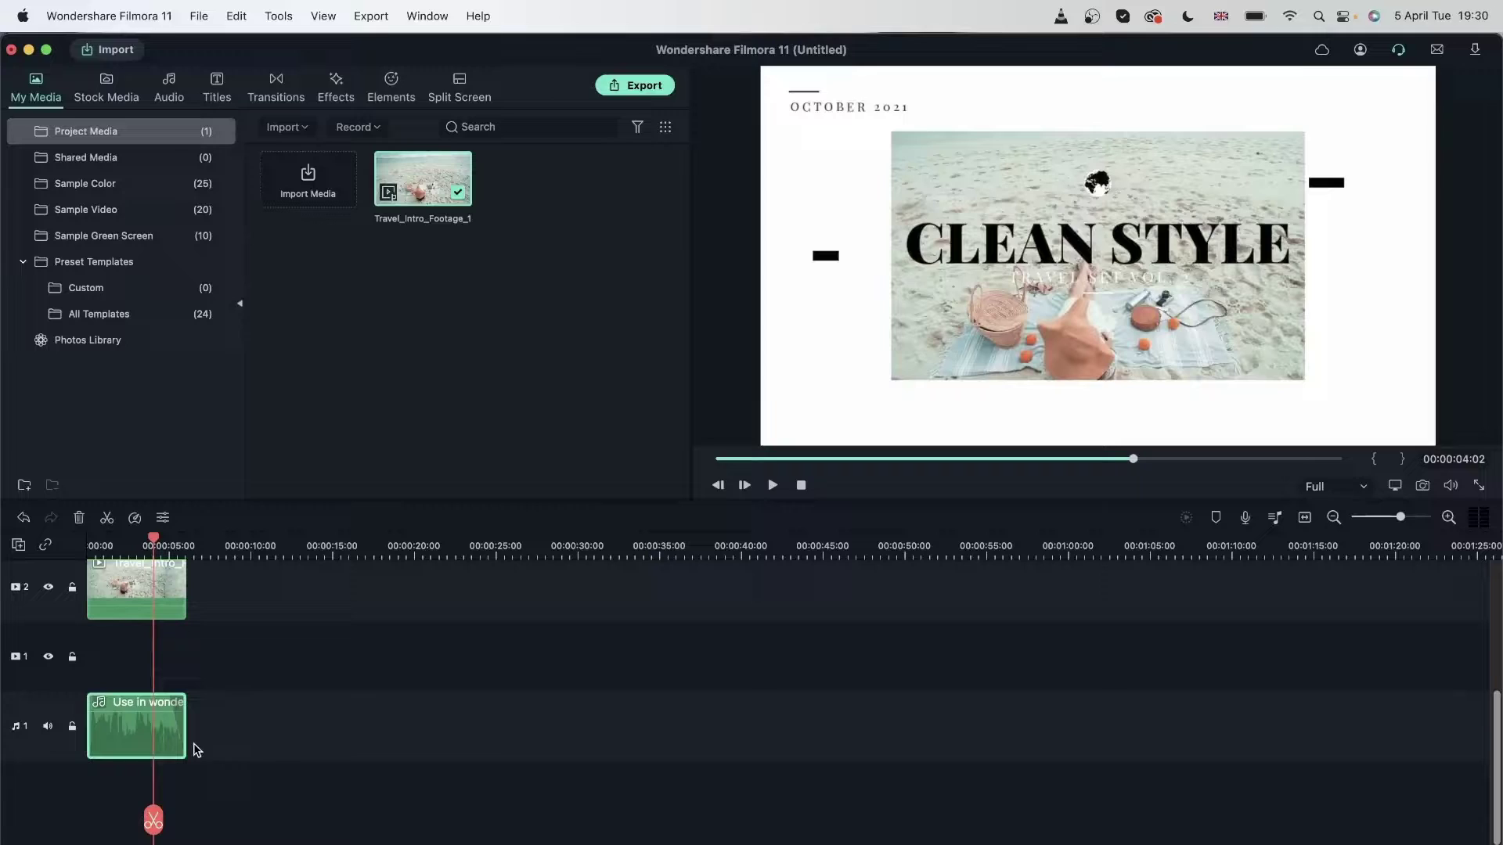
Step: Zoom the timeline in twice so the six-second clips show per second, then select the footage clip
{"action": "left_click", "coordinate": [1448, 516]}
{"action": "left_click", "coordinate": [1449, 517]}
{"action": "scroll", "coordinate": [443, 721], "scroll_direction": "up", "scroll_amount": 2}
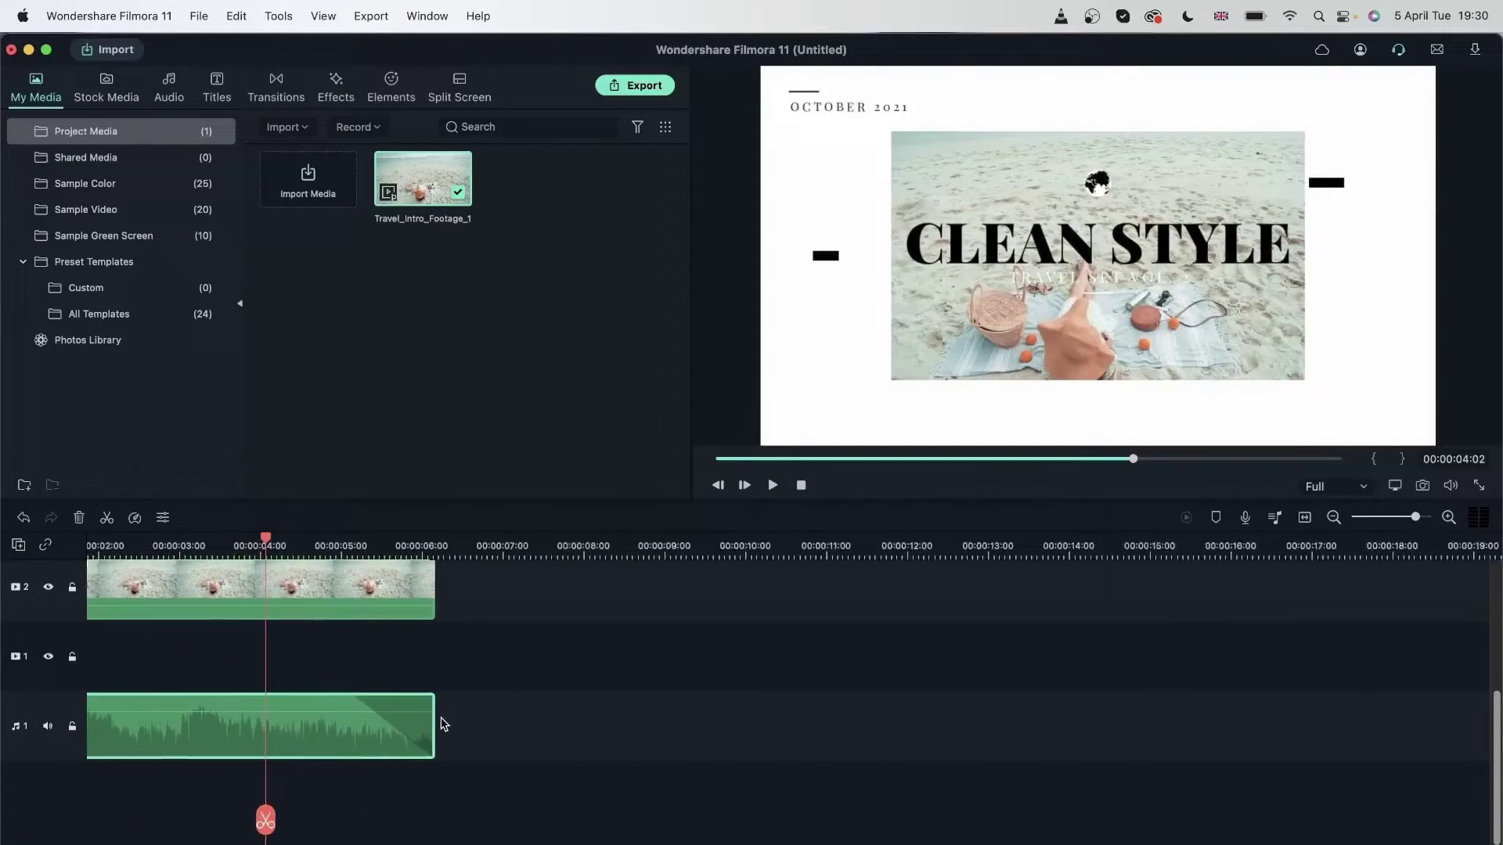
{"action": "scroll", "coordinate": [440, 722], "scroll_direction": "up", "scroll_amount": 3}
{"action": "scroll", "coordinate": [454, 731], "scroll_direction": "down", "scroll_amount": 3}
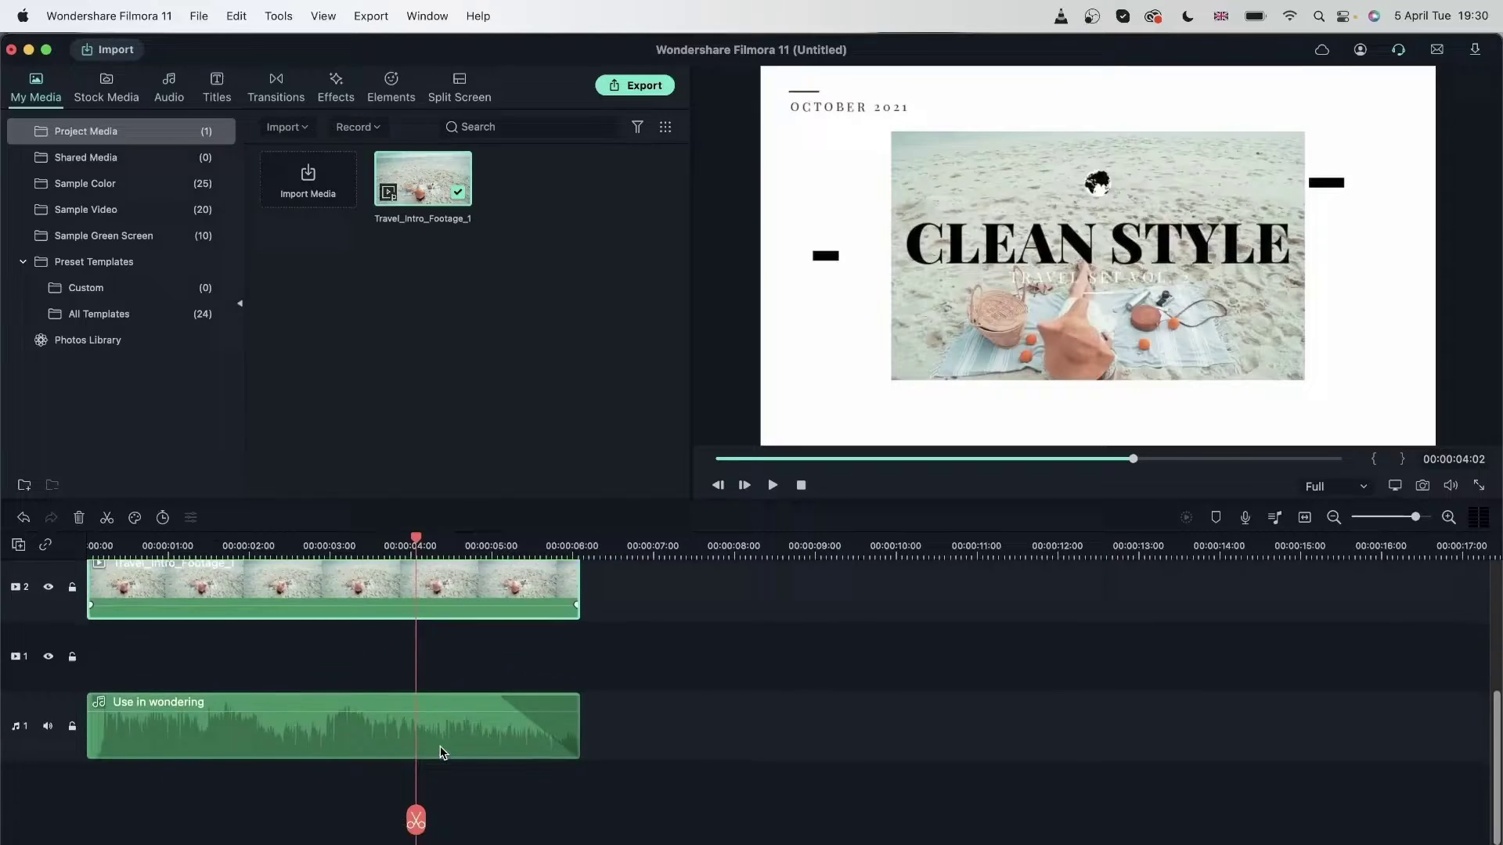
{"action": "scroll", "coordinate": [440, 750], "scroll_direction": "up", "scroll_amount": 1}
{"action": "scroll", "coordinate": [483, 622], "scroll_direction": "up", "scroll_amount": 1}
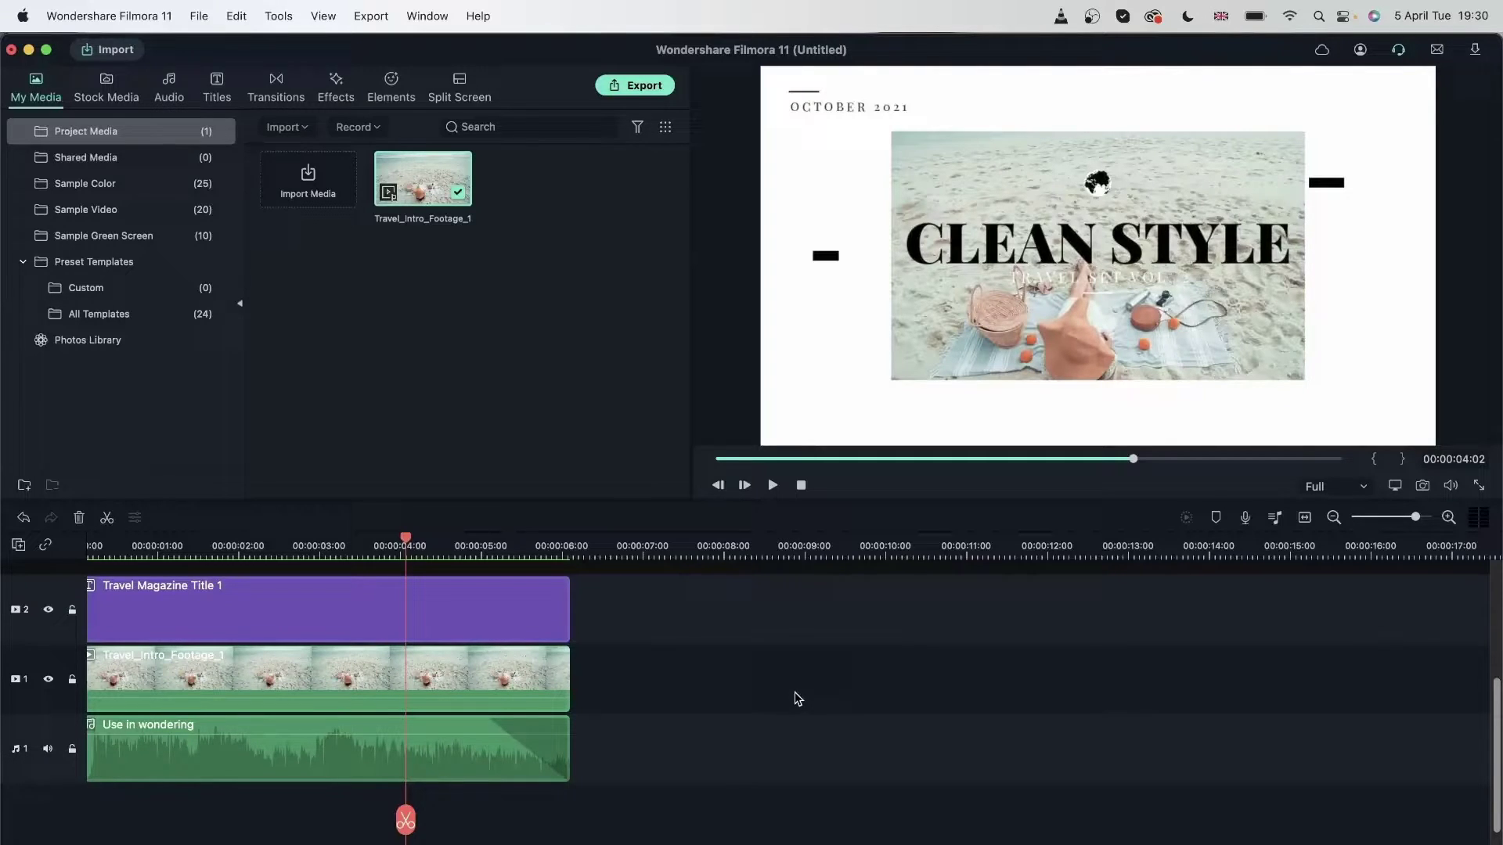
{"action": "left_click", "coordinate": [549, 678]}
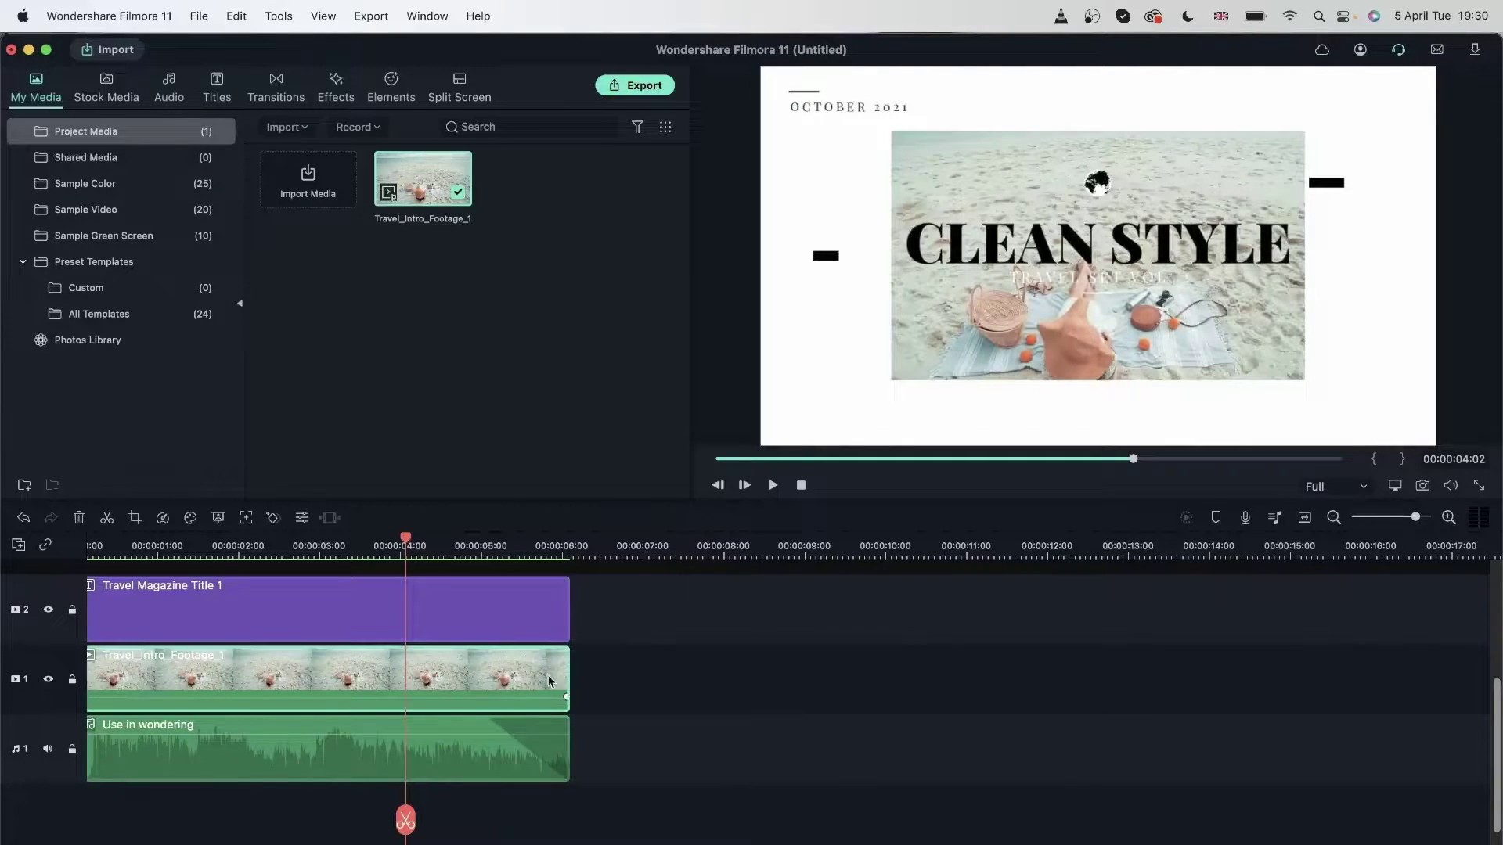
Step: Delete the beach footage and place the cherry blossom stock clip on video track 1
{"action": "left_click", "coordinate": [78, 517]}
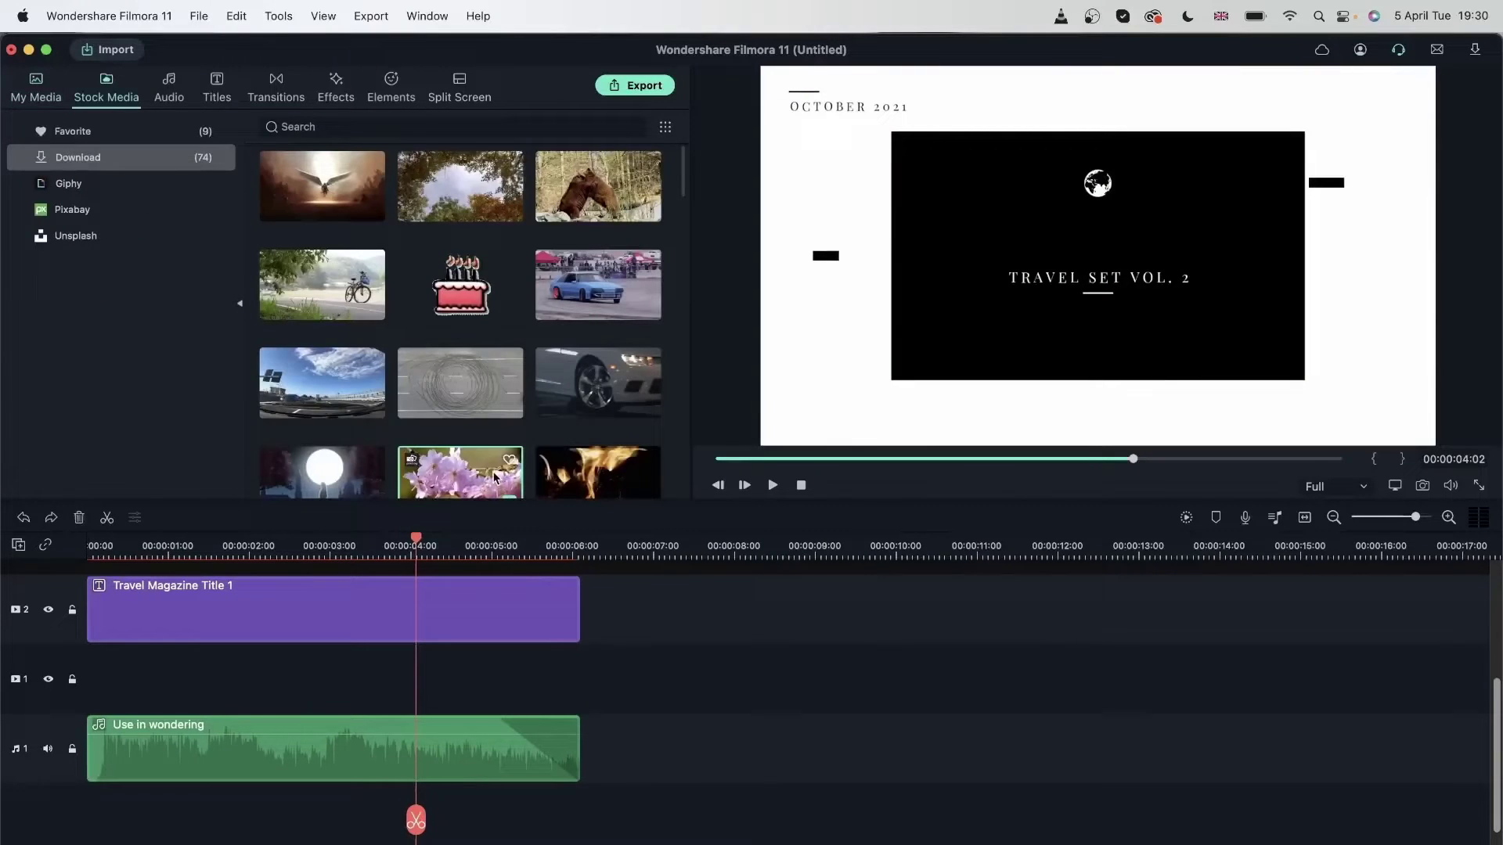
{"action": "left_click_drag", "start_coordinate": [495, 476], "coordinate": [96, 661]}
{"action": "left_click", "coordinate": [583, 546]}
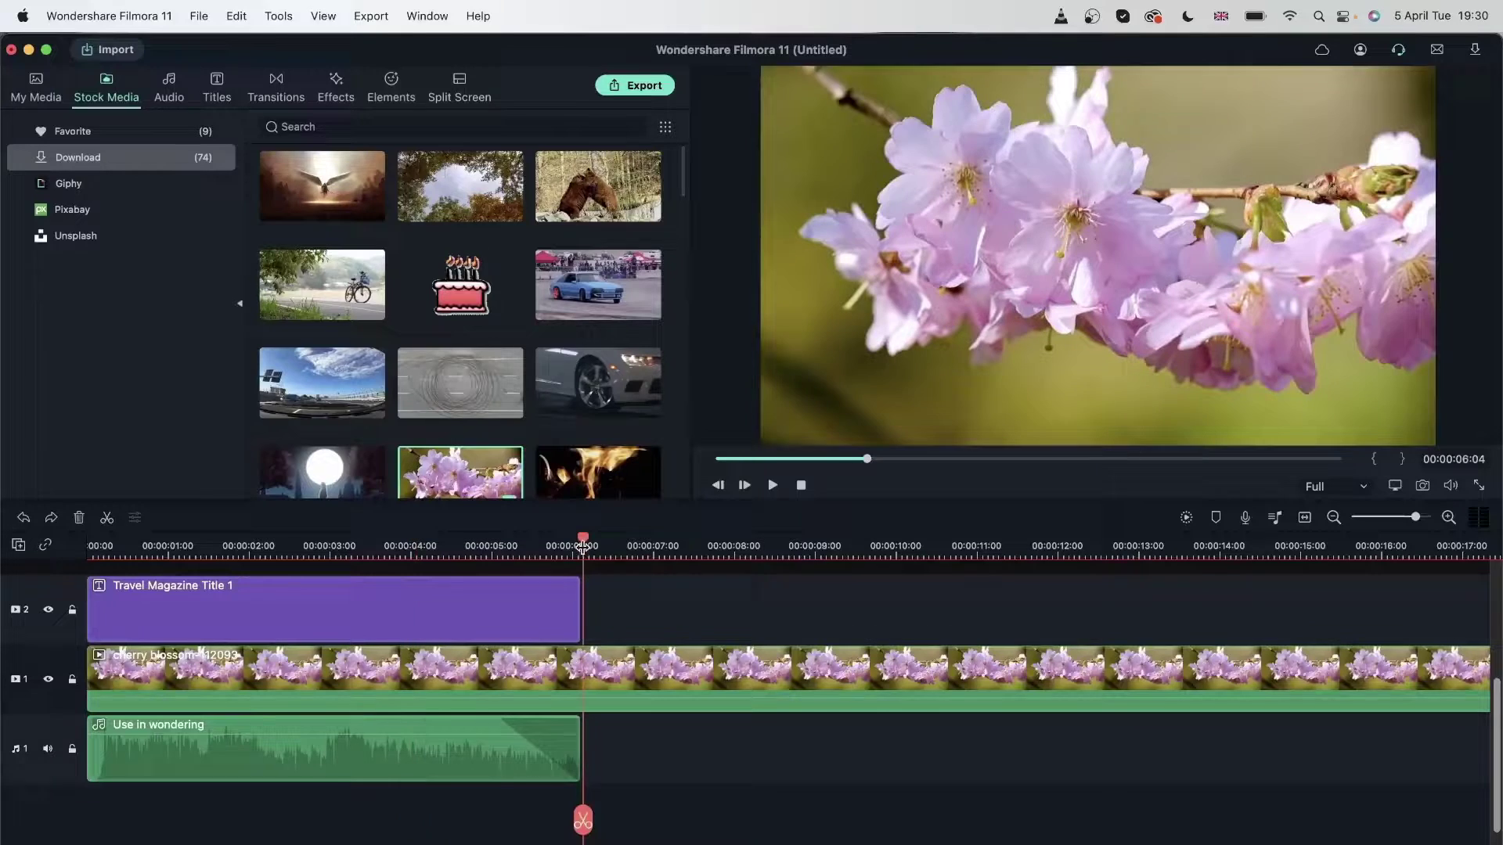
Step: Split the cherry blossom clip at 06:02, where the title ends, and delete the leftover part
{"action": "left_click_drag", "start_coordinate": [584, 545], "coordinate": [580, 543]}
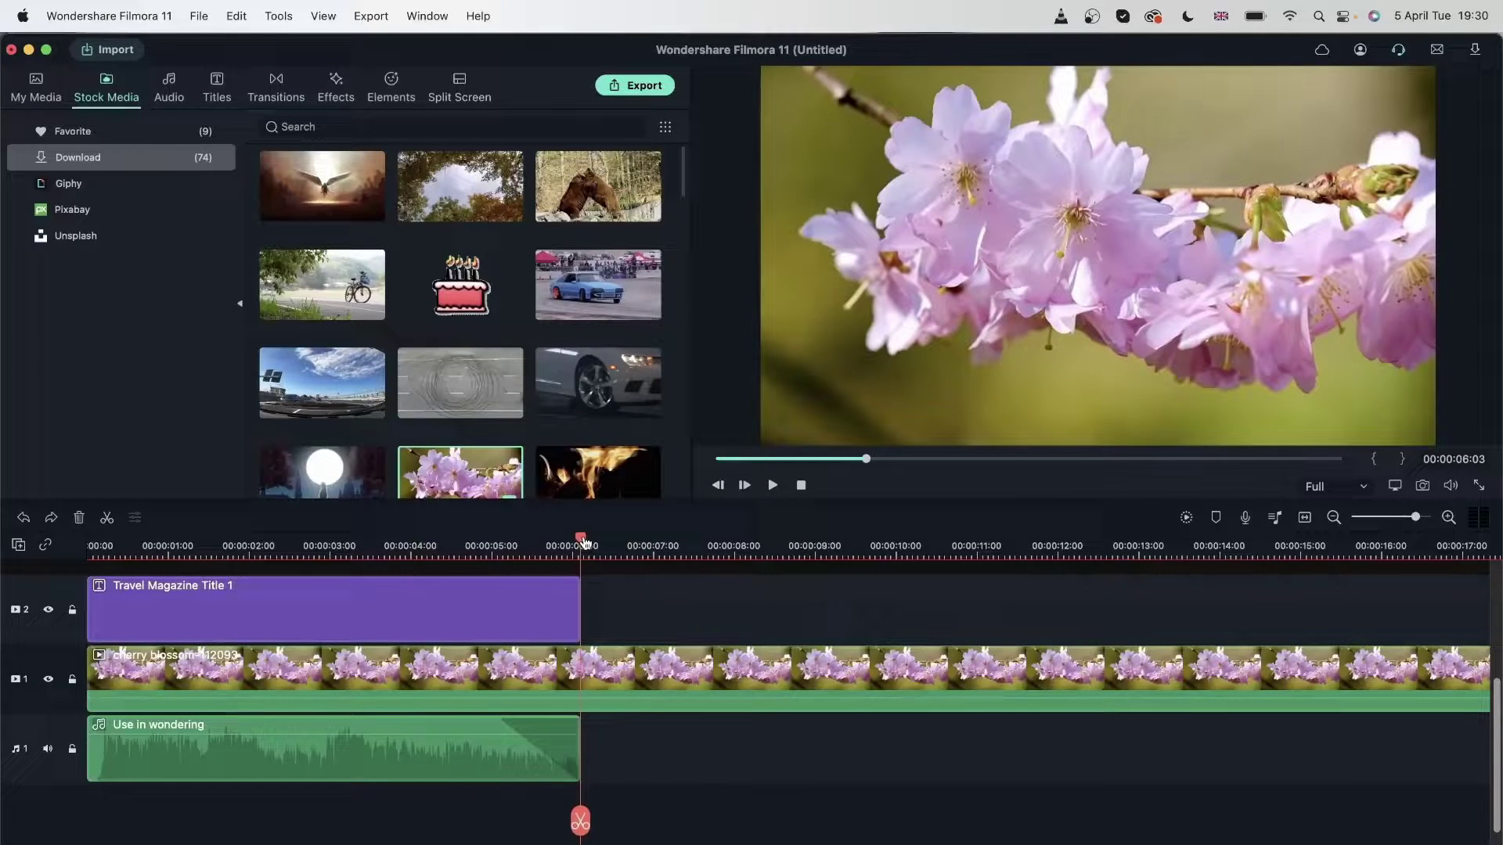
{"action": "left_click_drag", "start_coordinate": [580, 822], "coordinate": [576, 829]}
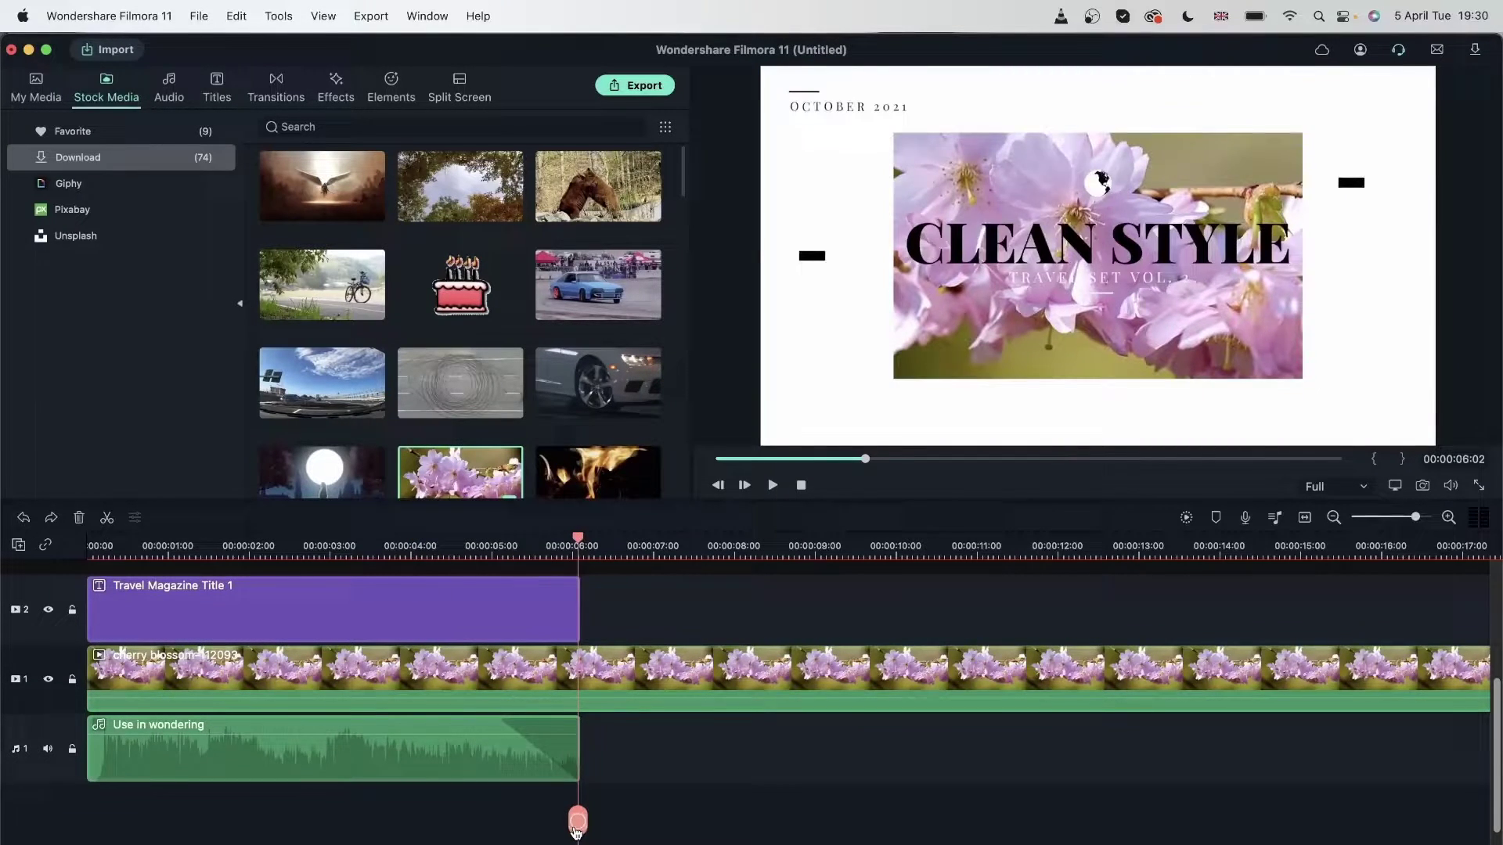
{"action": "left_click", "coordinate": [577, 822]}
{"action": "left_click", "coordinate": [79, 518]}
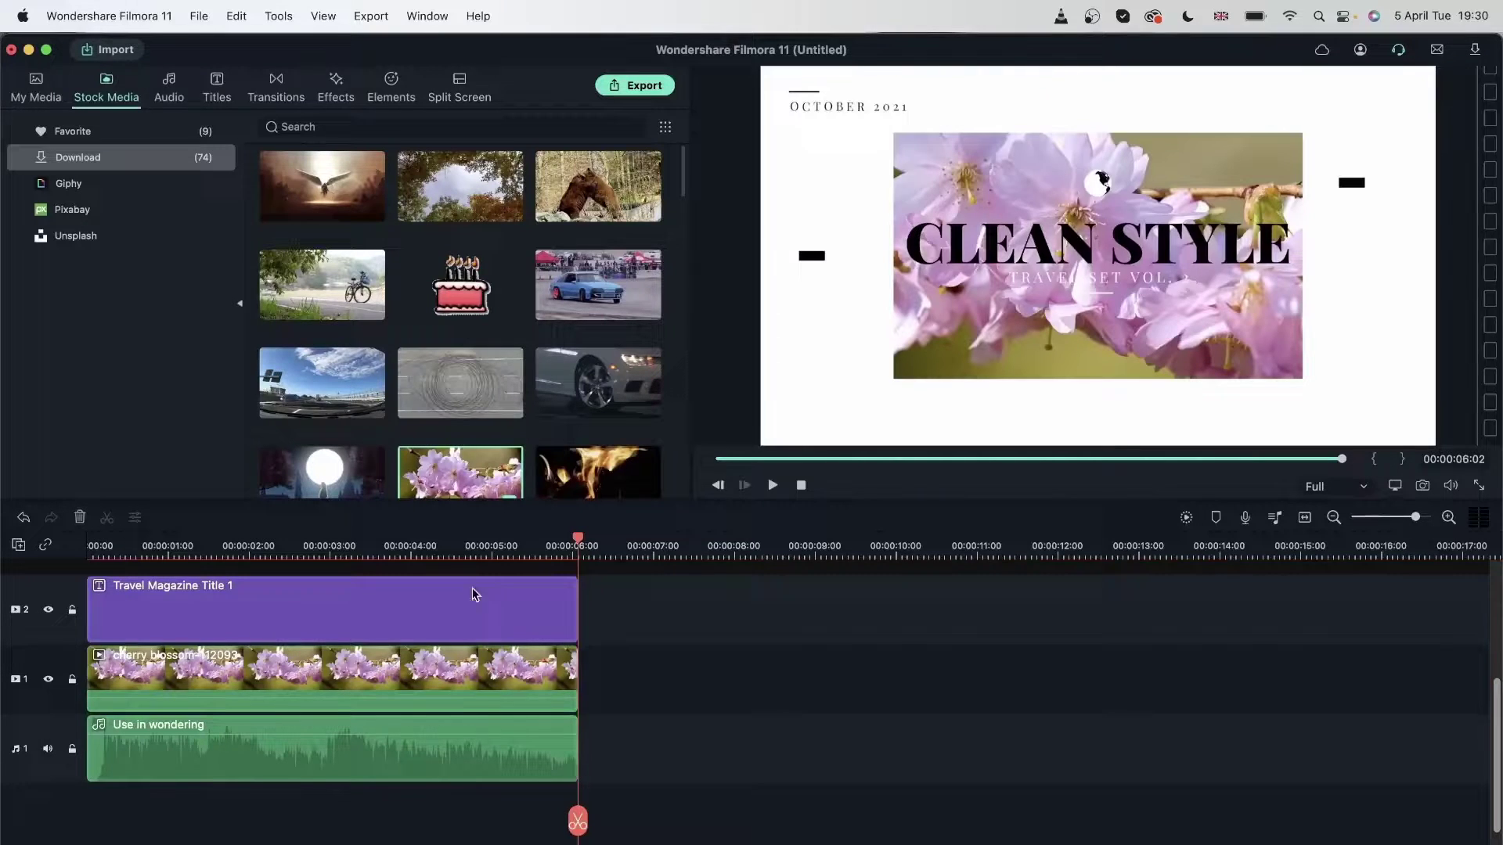
{"action": "left_click_drag", "start_coordinate": [579, 540], "coordinate": [456, 644]}
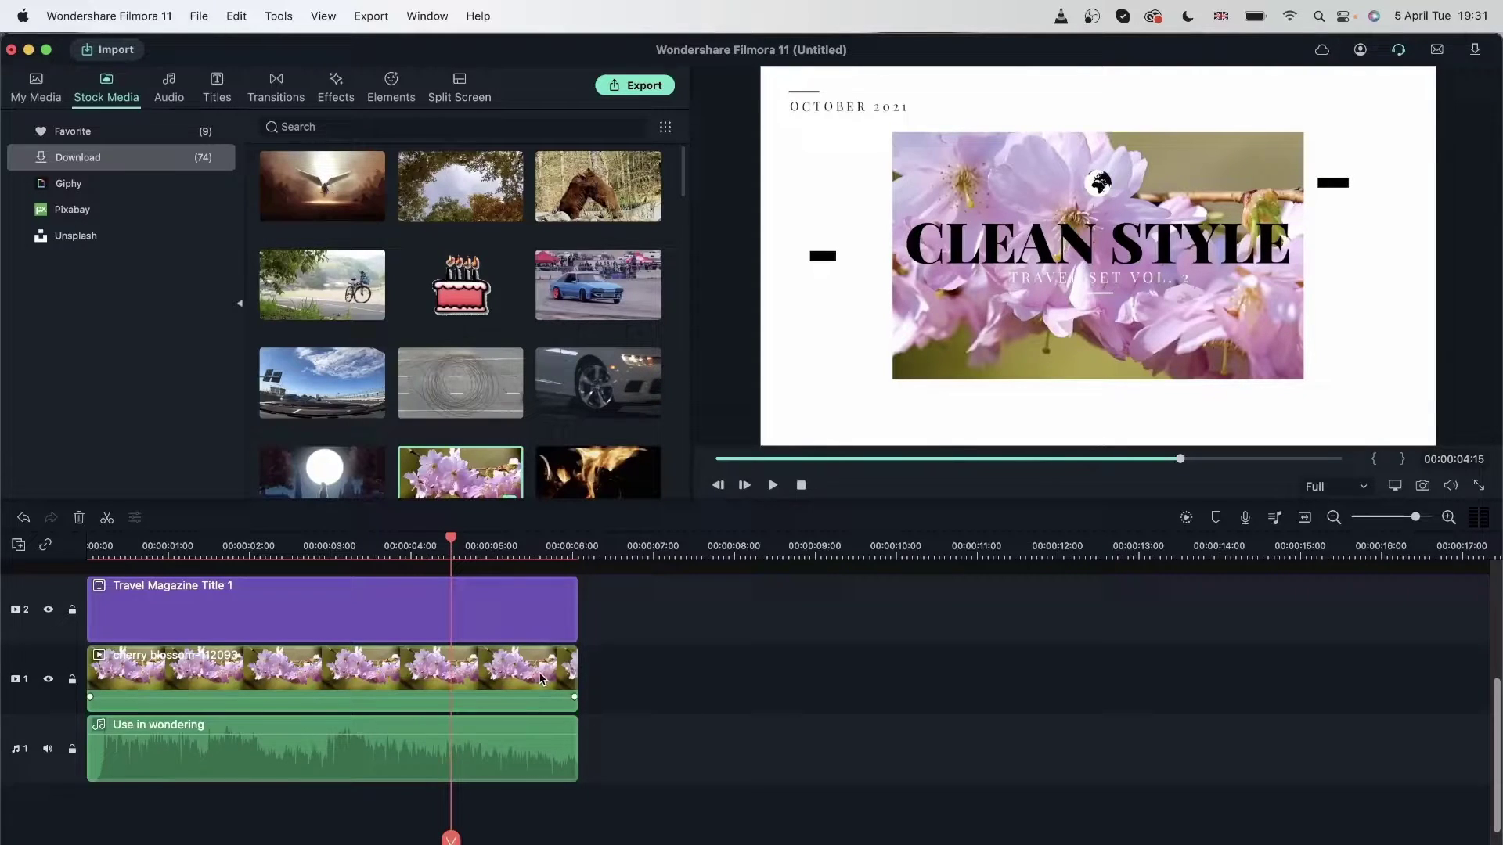
Step: Change the CLEAN STYLE title text to 'flower'
{"action": "left_click", "coordinate": [362, 623]}
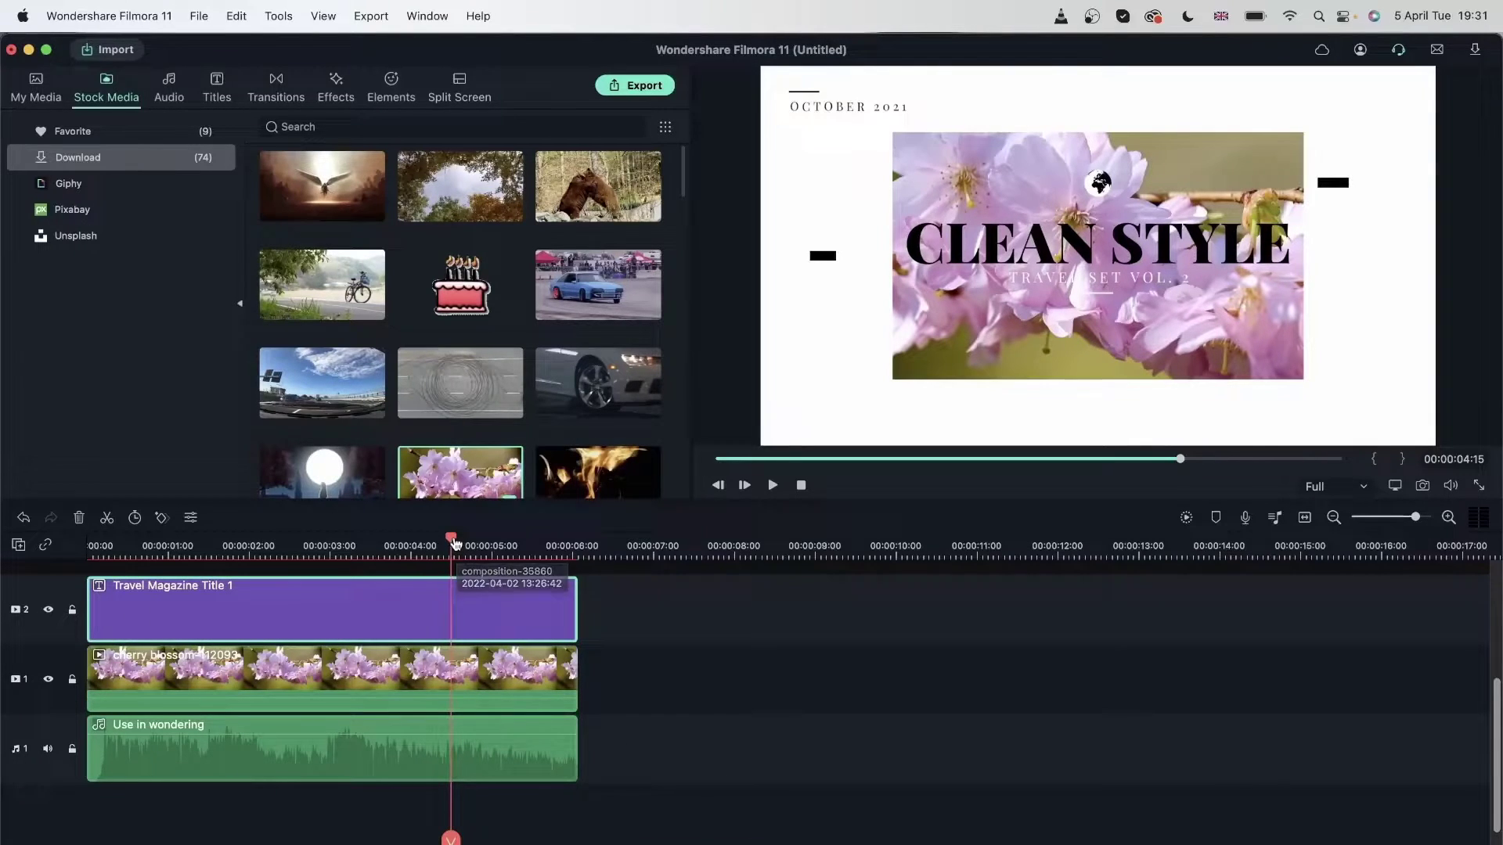
{"action": "mouse_move", "coordinate": [452, 571]}
{"action": "left_mouse_down"}
{"action": "mouse_move", "coordinate": [248, 572]}
{"action": "mouse_move", "coordinate": [472, 576]}
{"action": "mouse_move", "coordinate": [432, 576]}
{"action": "left_mouse_up"}
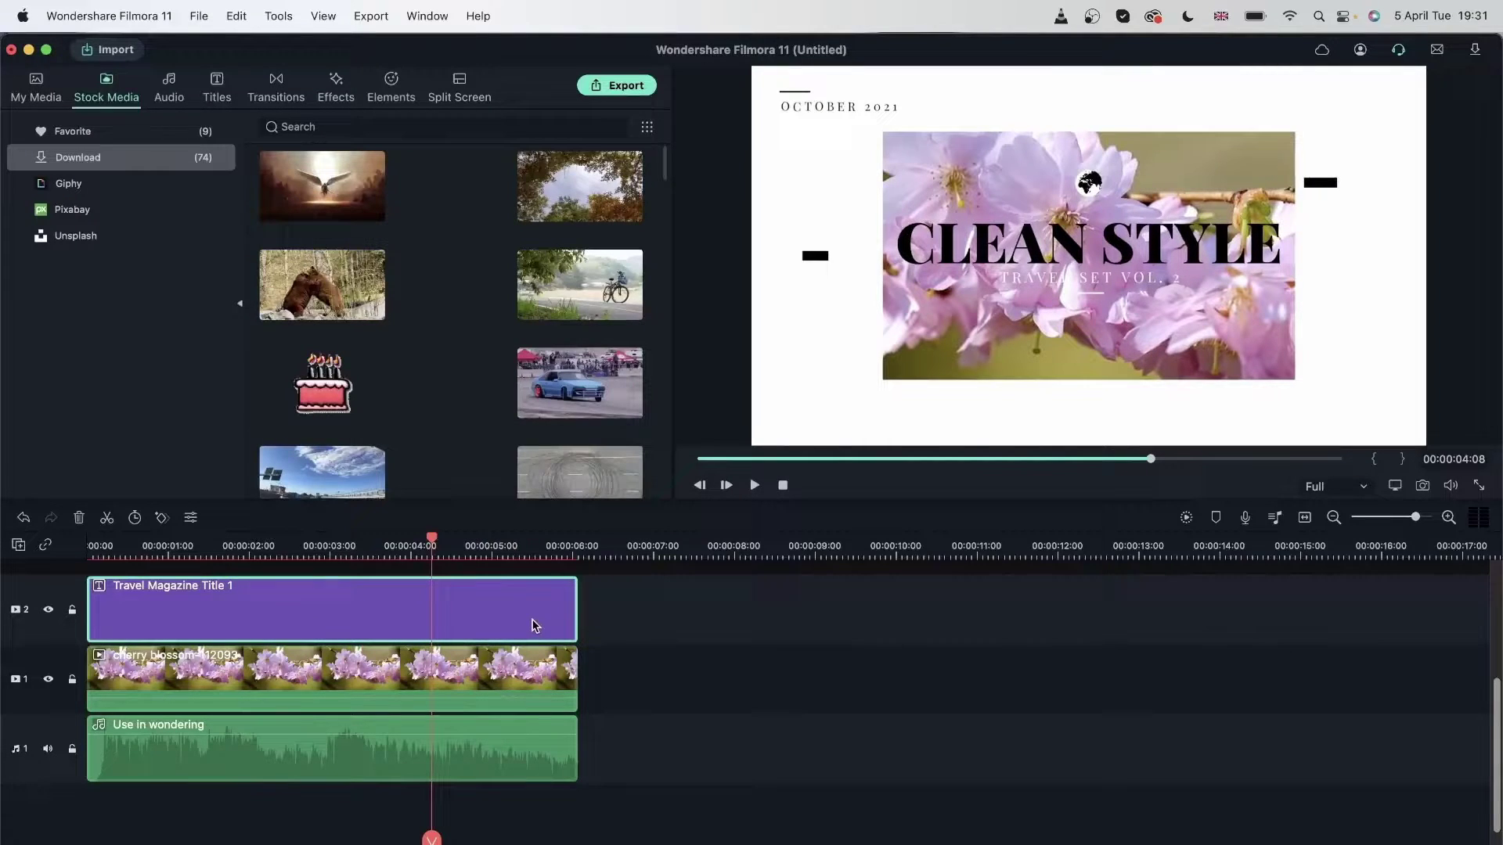
{"action": "double_click", "coordinate": [1081, 242]}
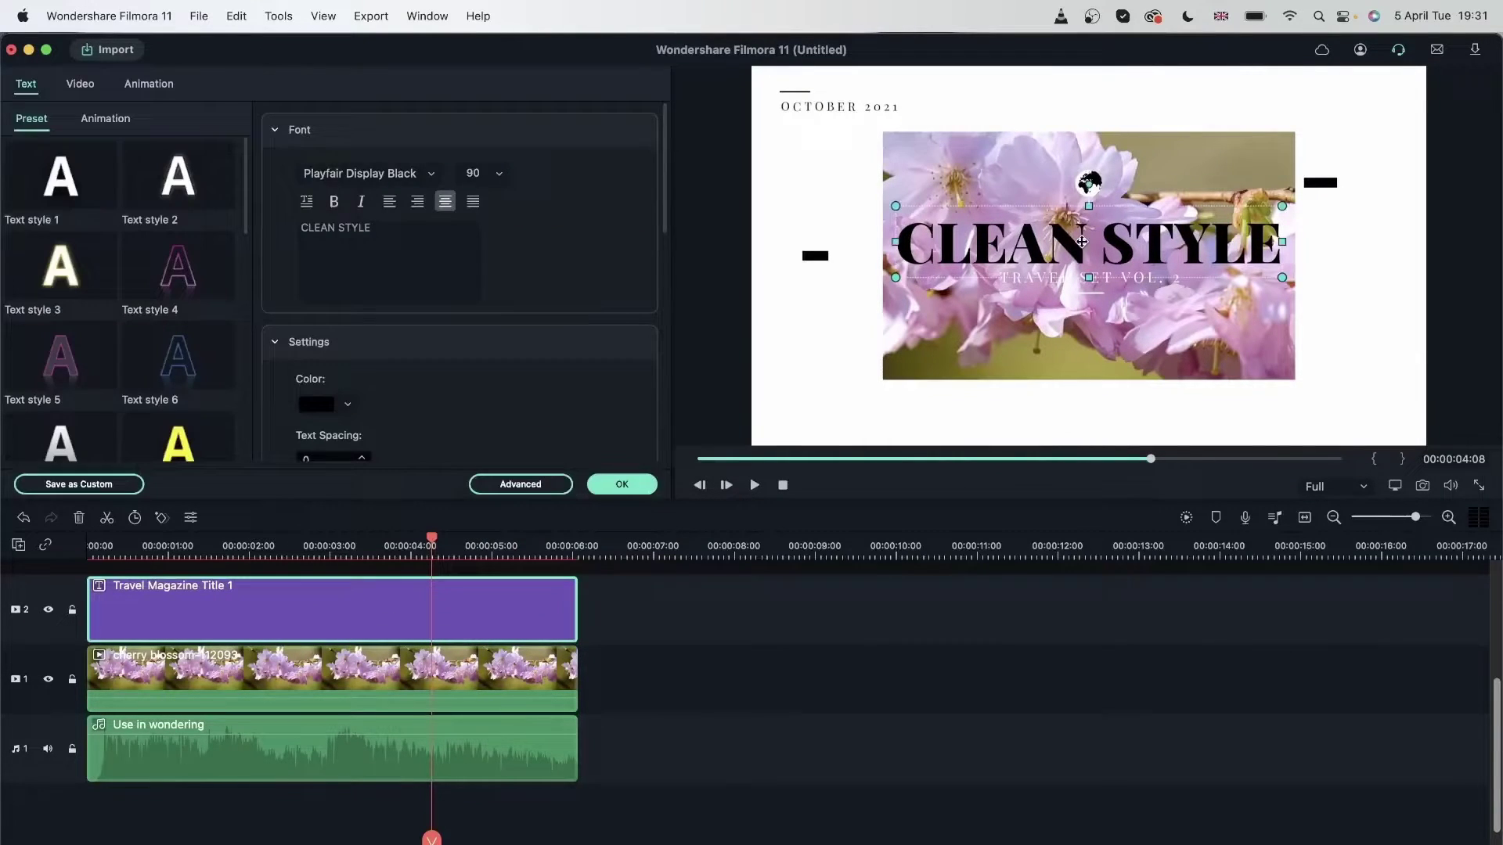
{"action": "left_click", "coordinate": [406, 238]}
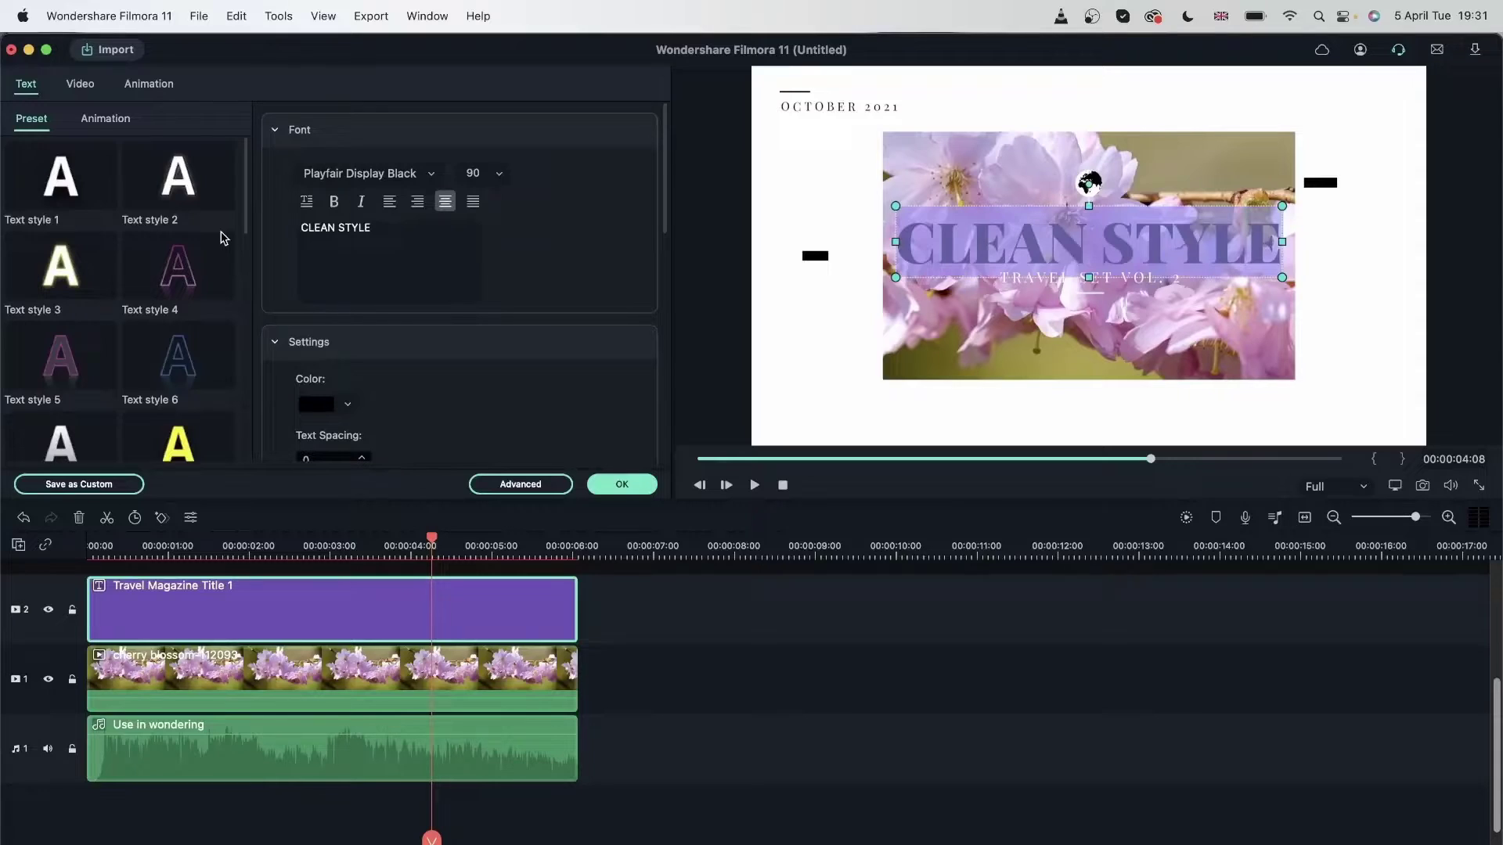
{"action": "type", "text": "flower"}
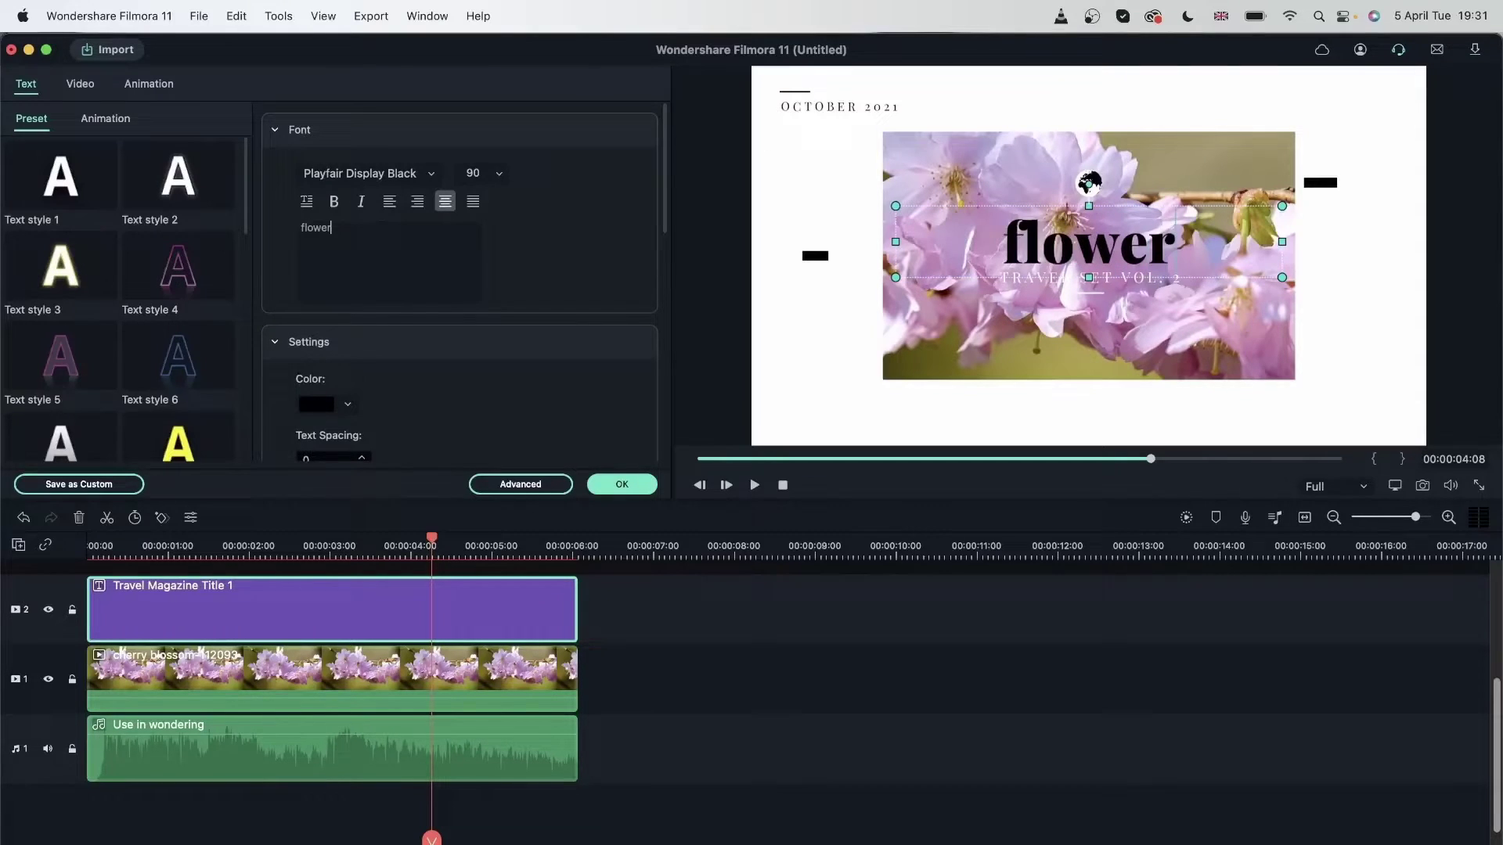
Step: Change the OCTOBER 2021 date line to 'April 2022'
{"action": "double_click", "coordinate": [861, 107]}
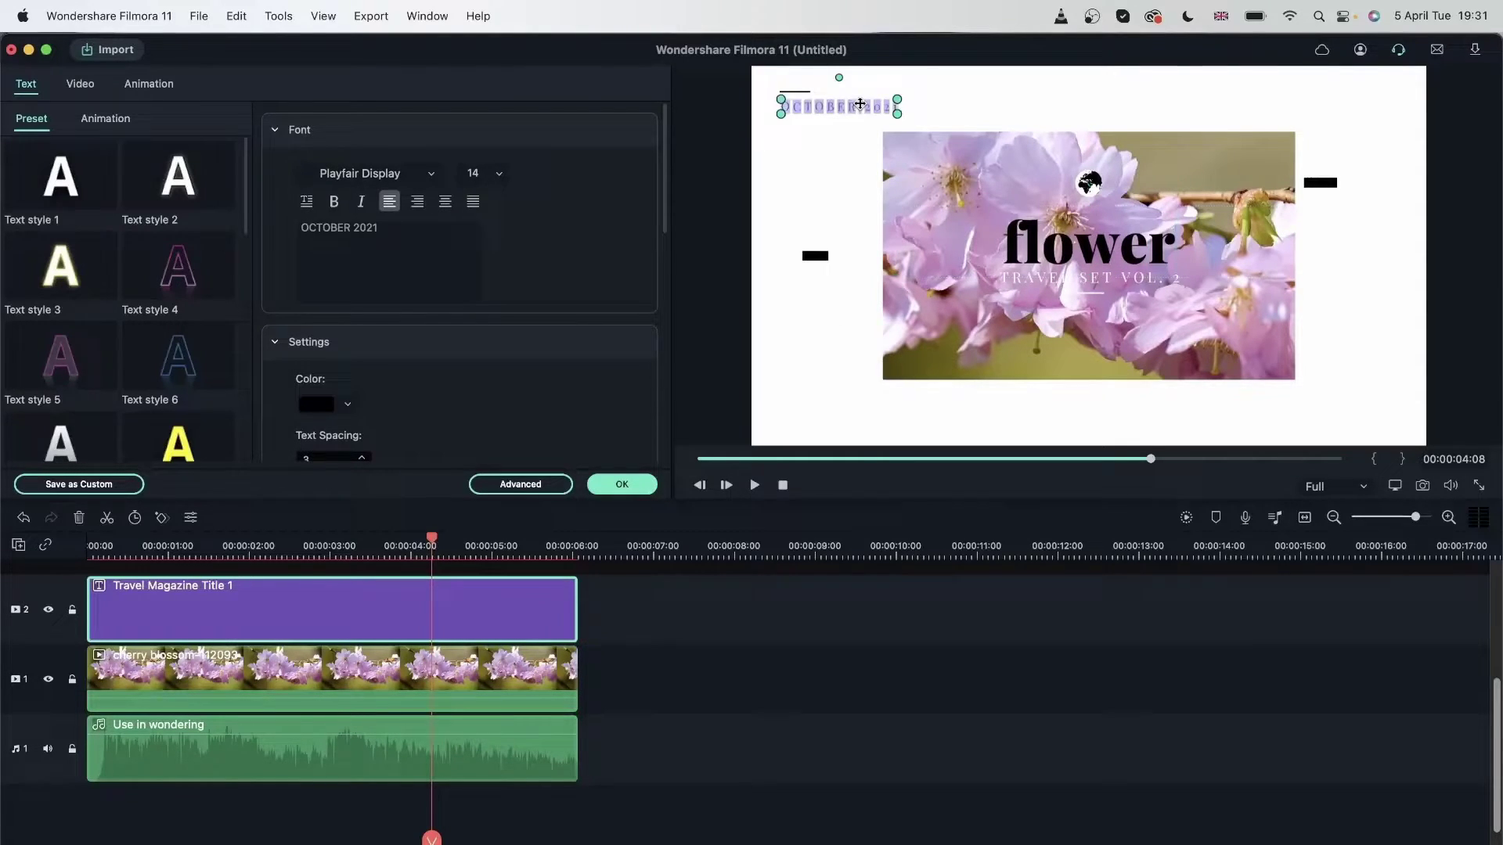
{"action": "left_click", "coordinate": [429, 248]}
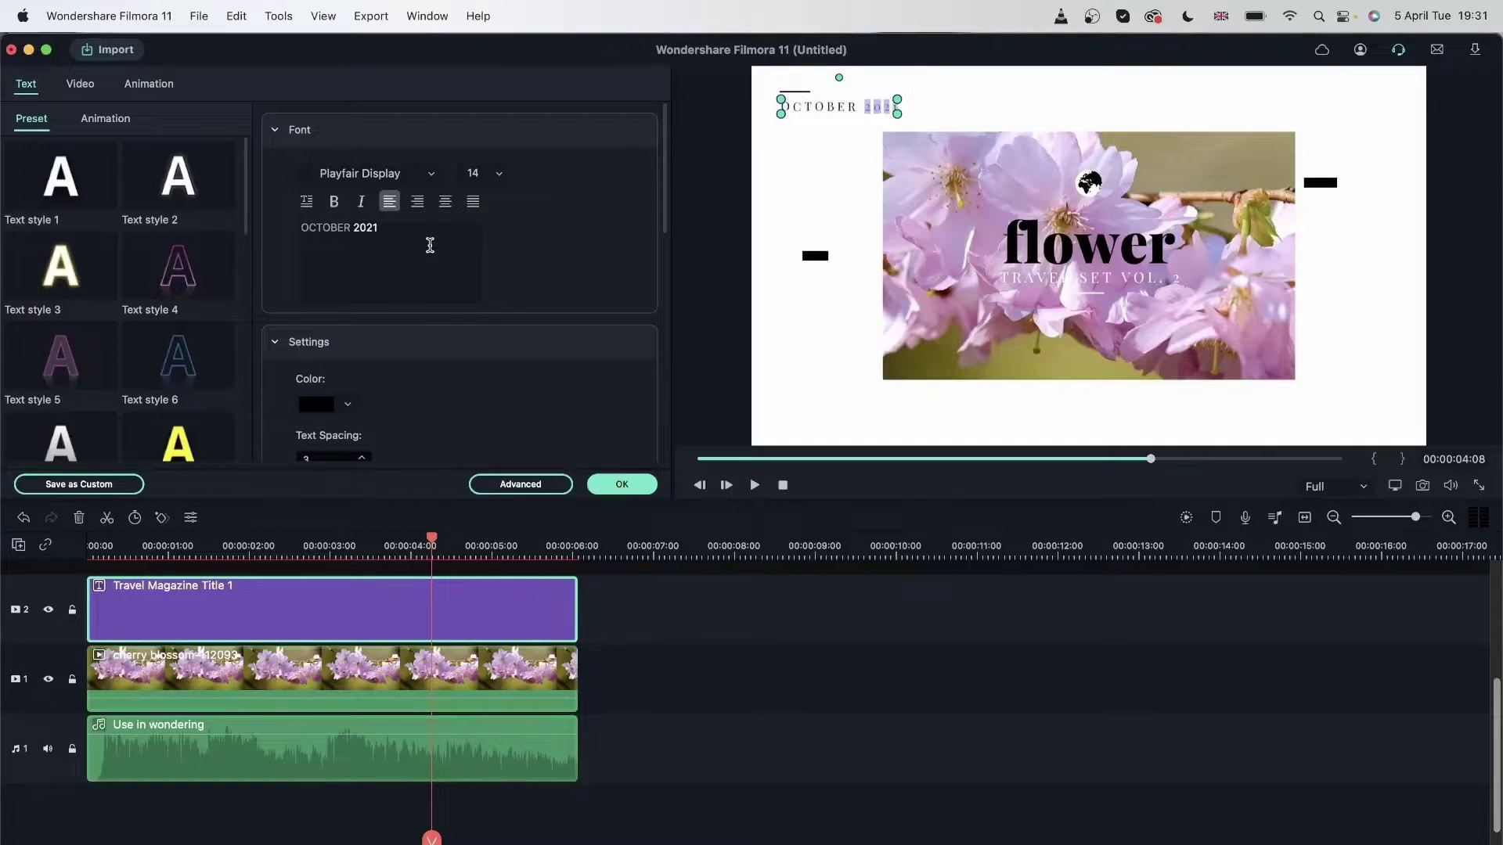
{"action": "double_click", "coordinate": [329, 226]}
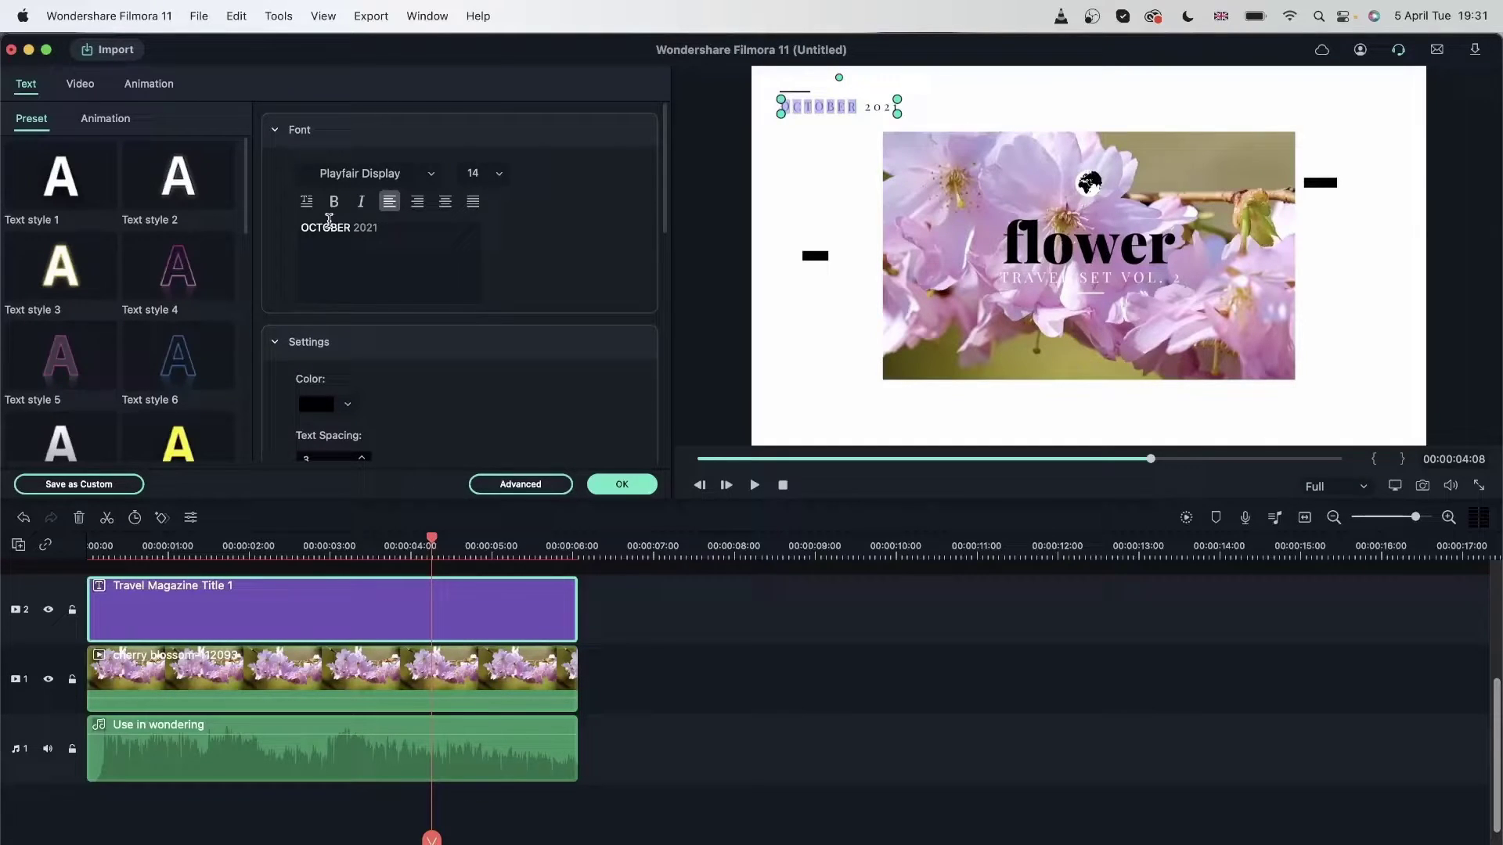
{"action": "type", "text": "April"}
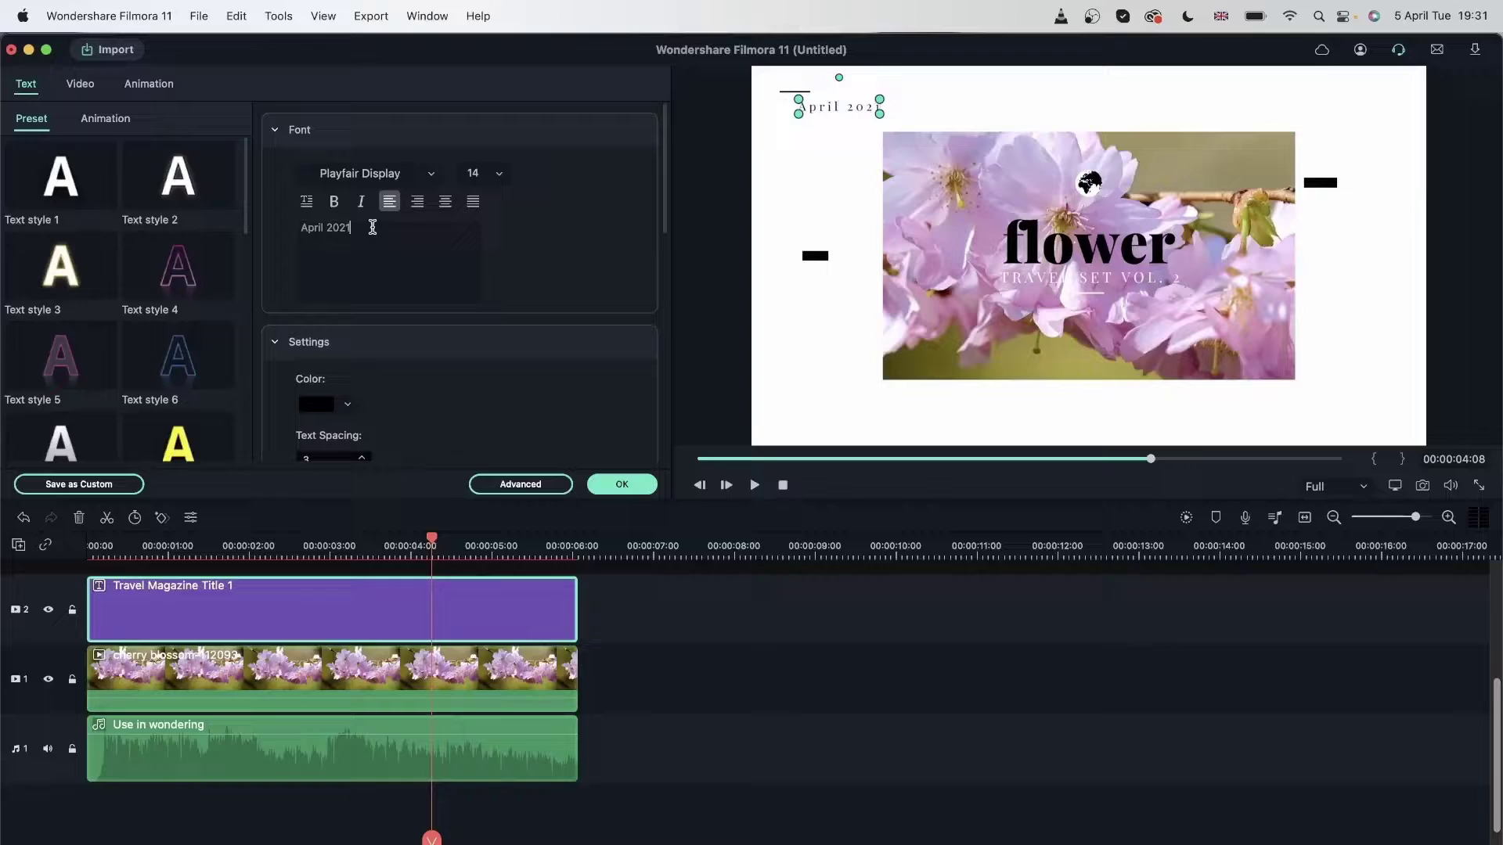
{"action": "key", "text": "BackSpace"}
{"action": "type", "text": "2"}
Step: Replace the TRAVEL SET VOL. 2 subtitle with 'spring'
{"action": "left_click", "coordinate": [1109, 278]}
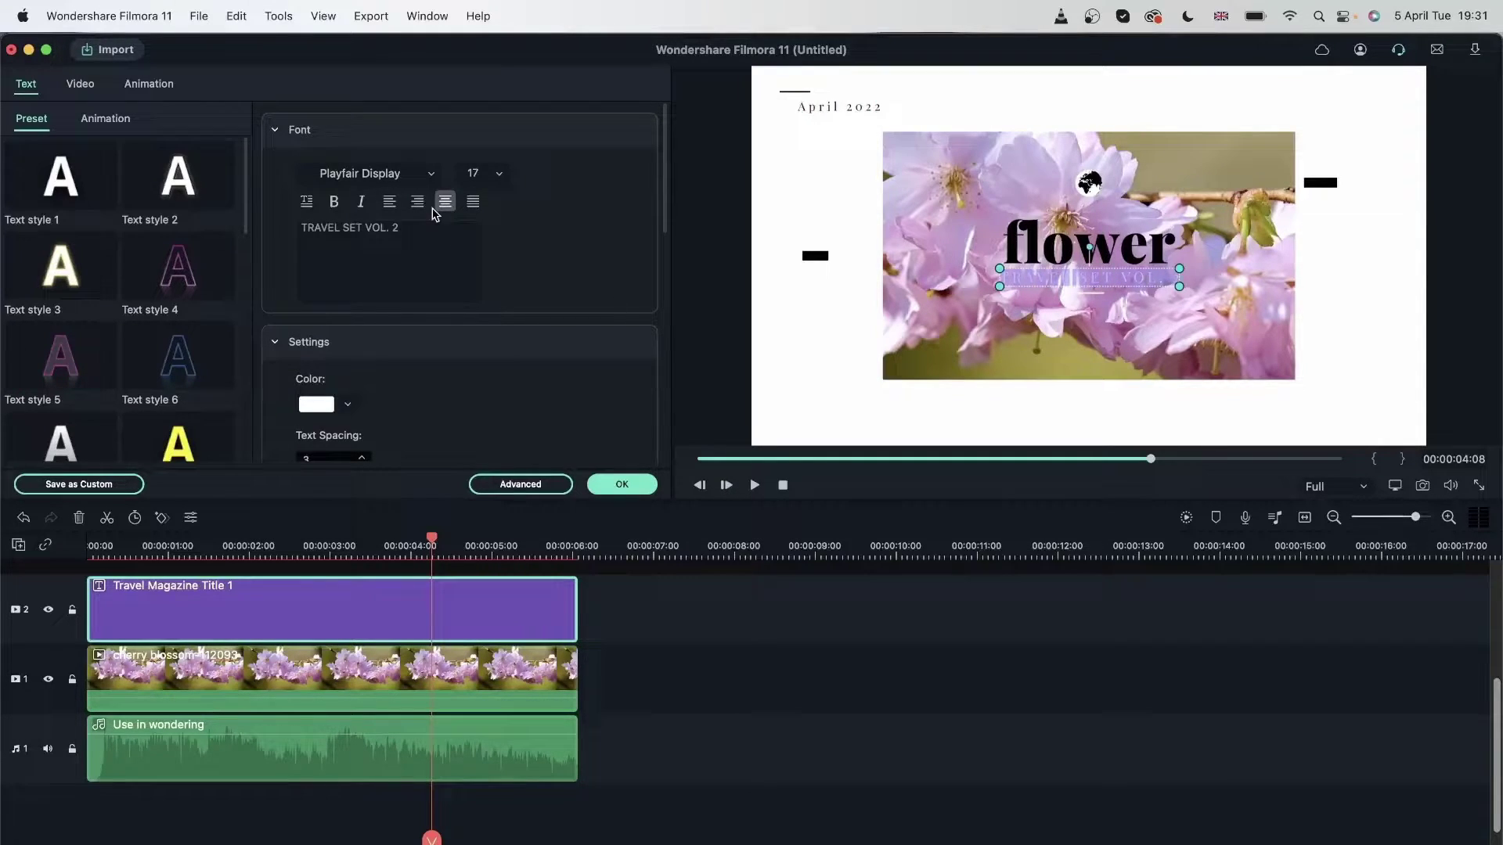
{"action": "left_click", "coordinate": [418, 226]}
{"action": "key", "text": "super+a"}
{"action": "type", "text": "spring"}
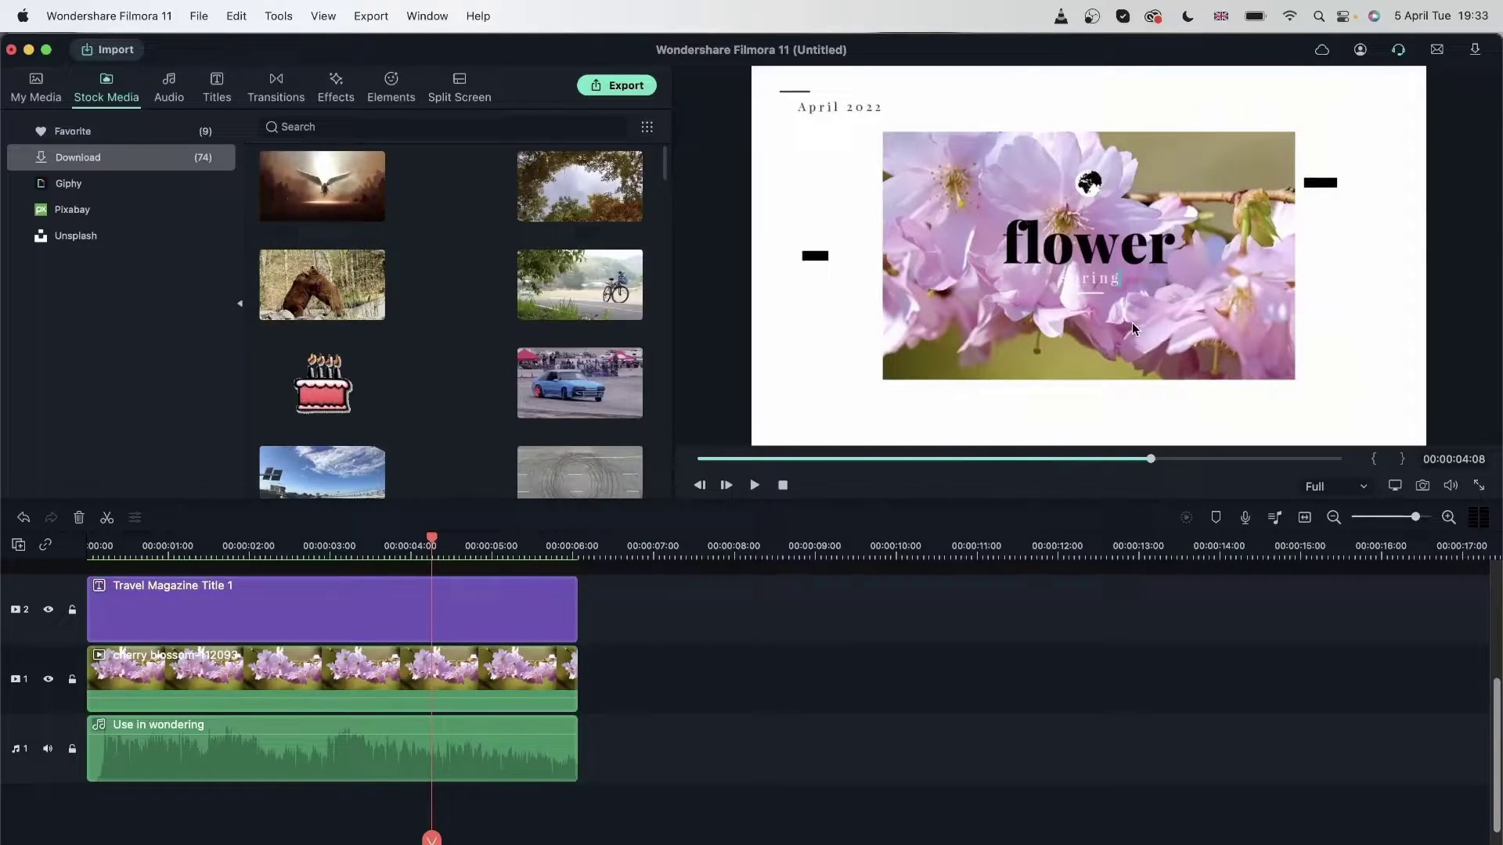
{"action": "left_click", "coordinate": [97, 535]}
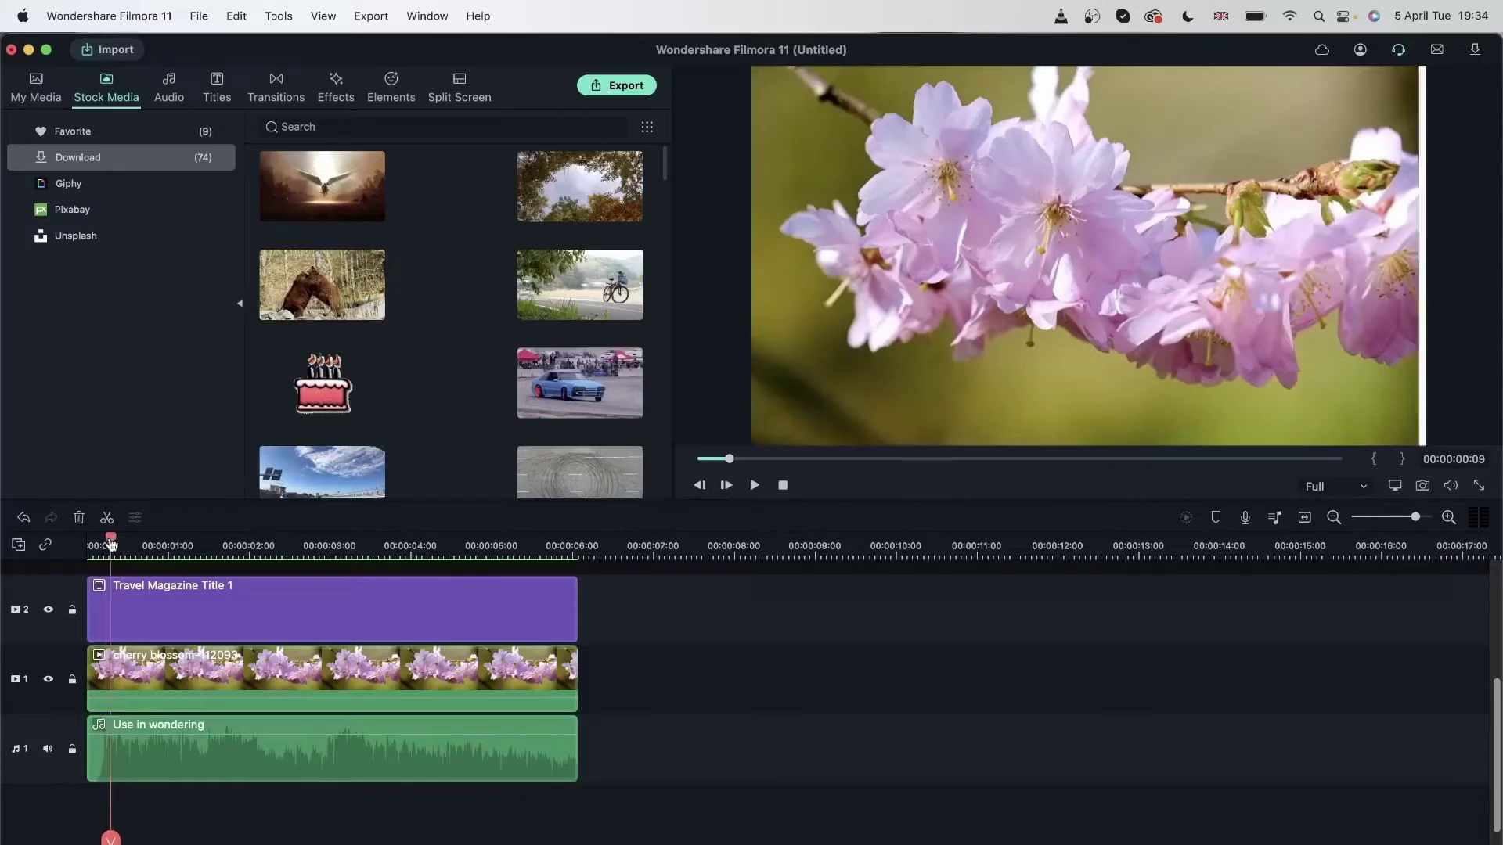
{"action": "left_click_drag", "start_coordinate": [654, 762], "coordinate": [303, 544]}
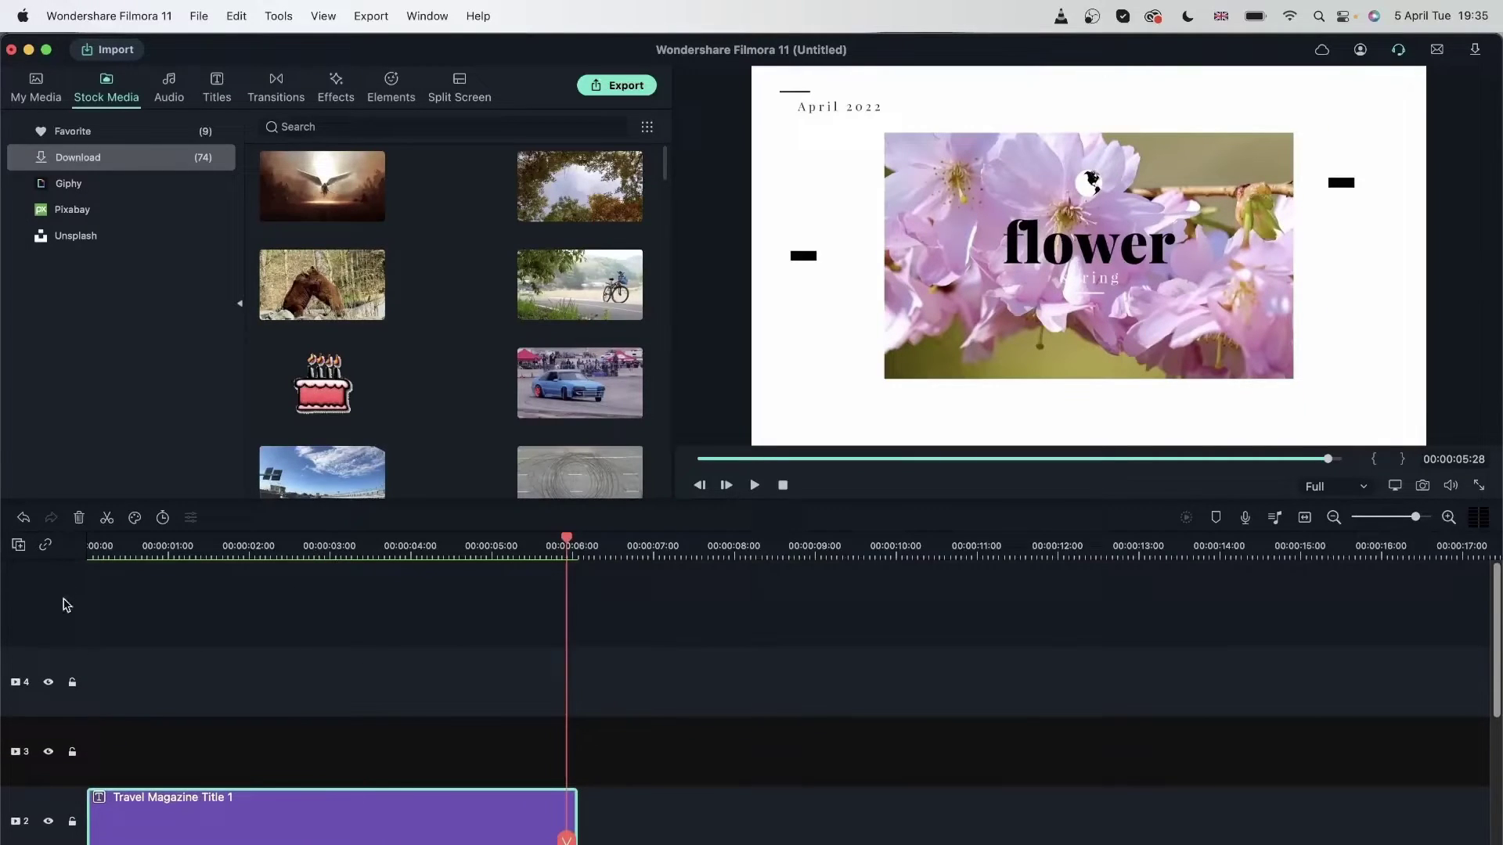
Step: Delete the flower intro's clips from the timeline and show all preset templates in My Media
{"action": "left_click", "coordinate": [79, 517]}
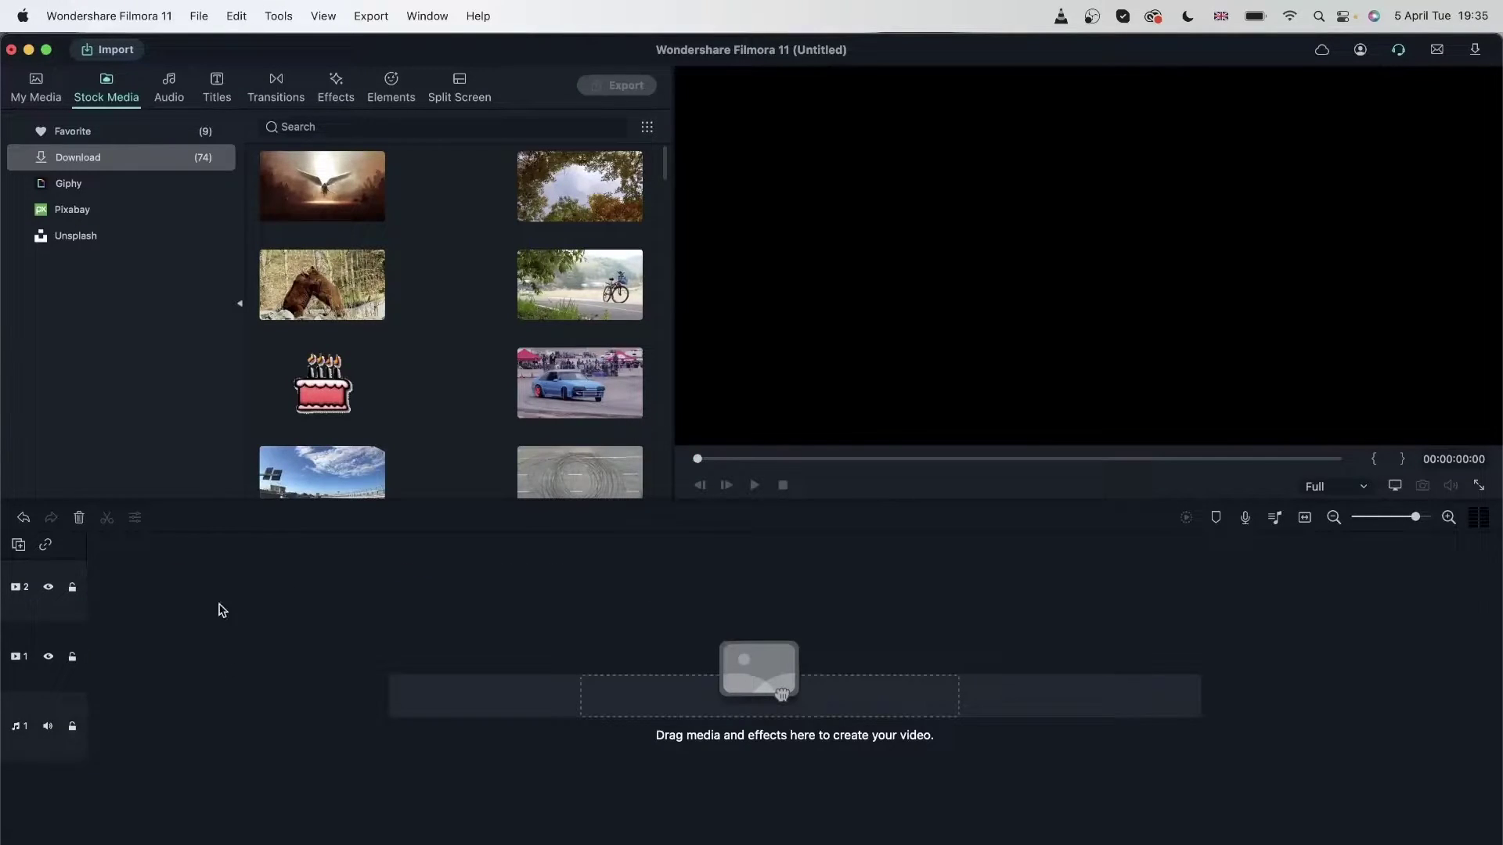
{"action": "left_click", "coordinate": [36, 88]}
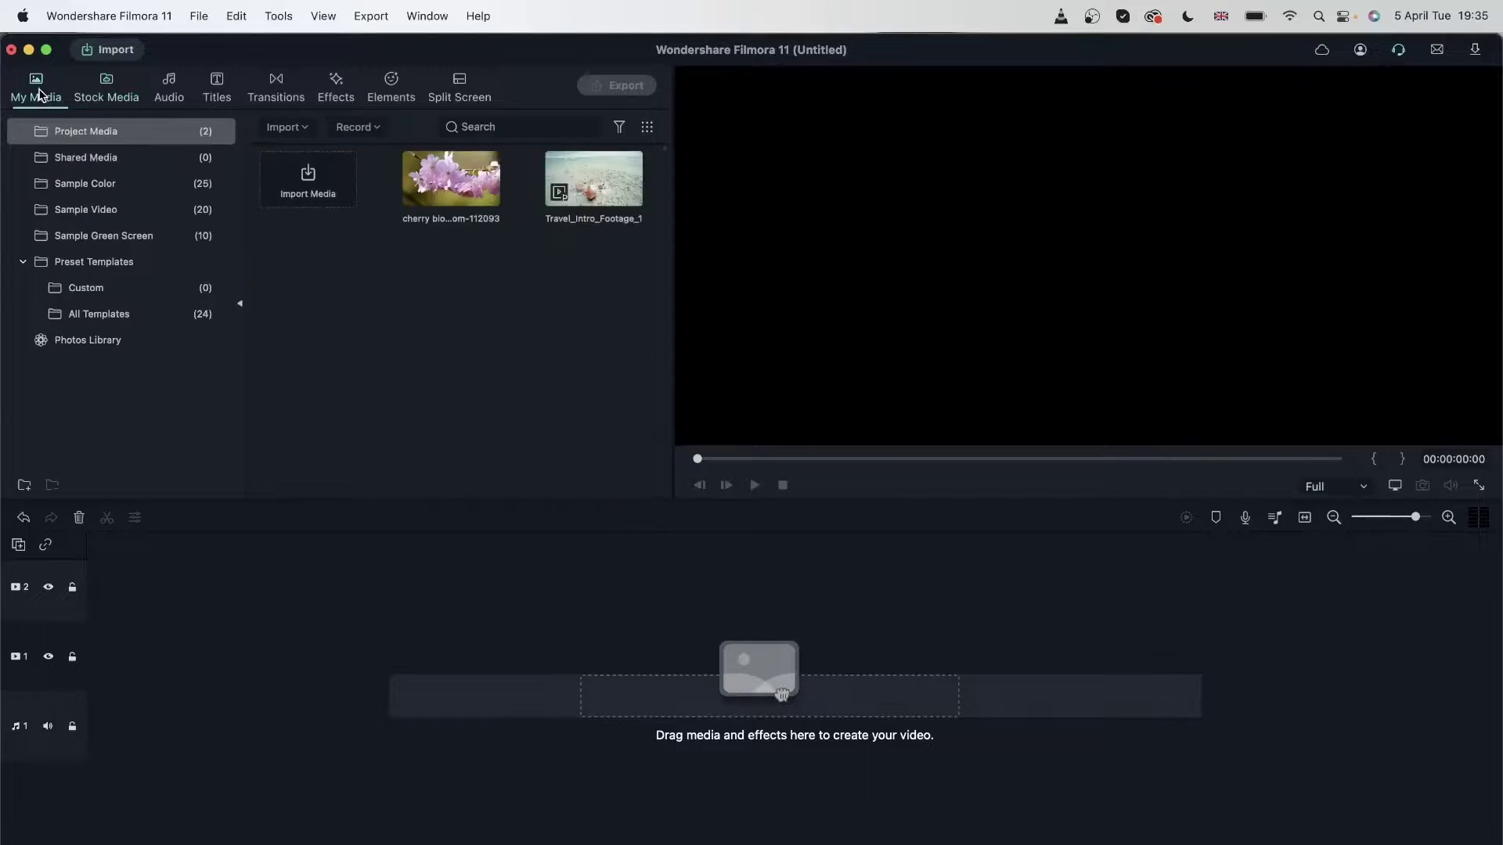
{"action": "left_click", "coordinate": [102, 314]}
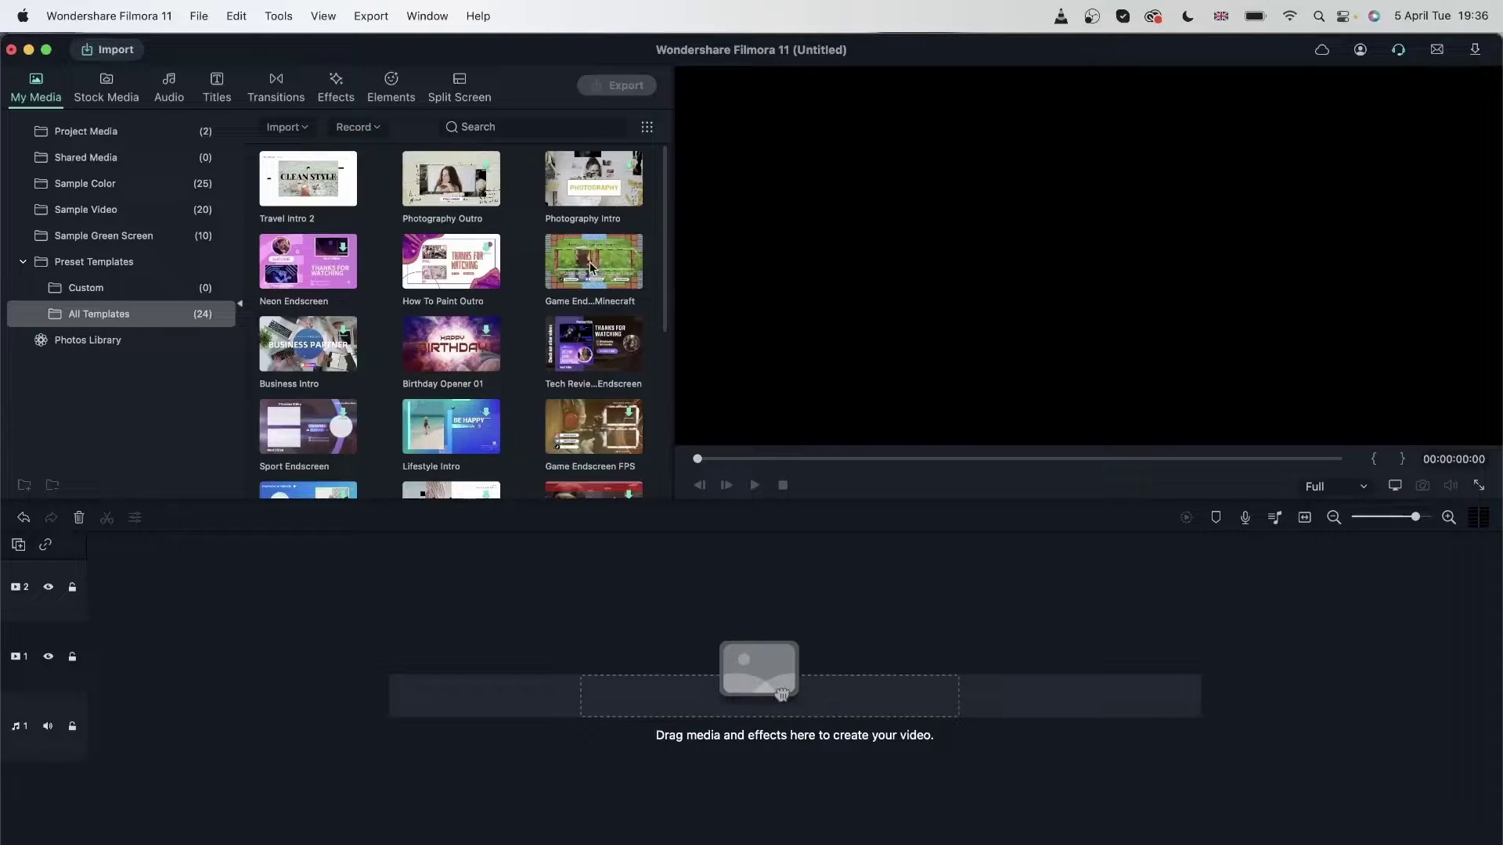
Step: Place the Game End Minecraft end-screen template on the empty timeline
{"action": "left_click_drag", "start_coordinate": [781, 695], "coordinate": [190, 668]}
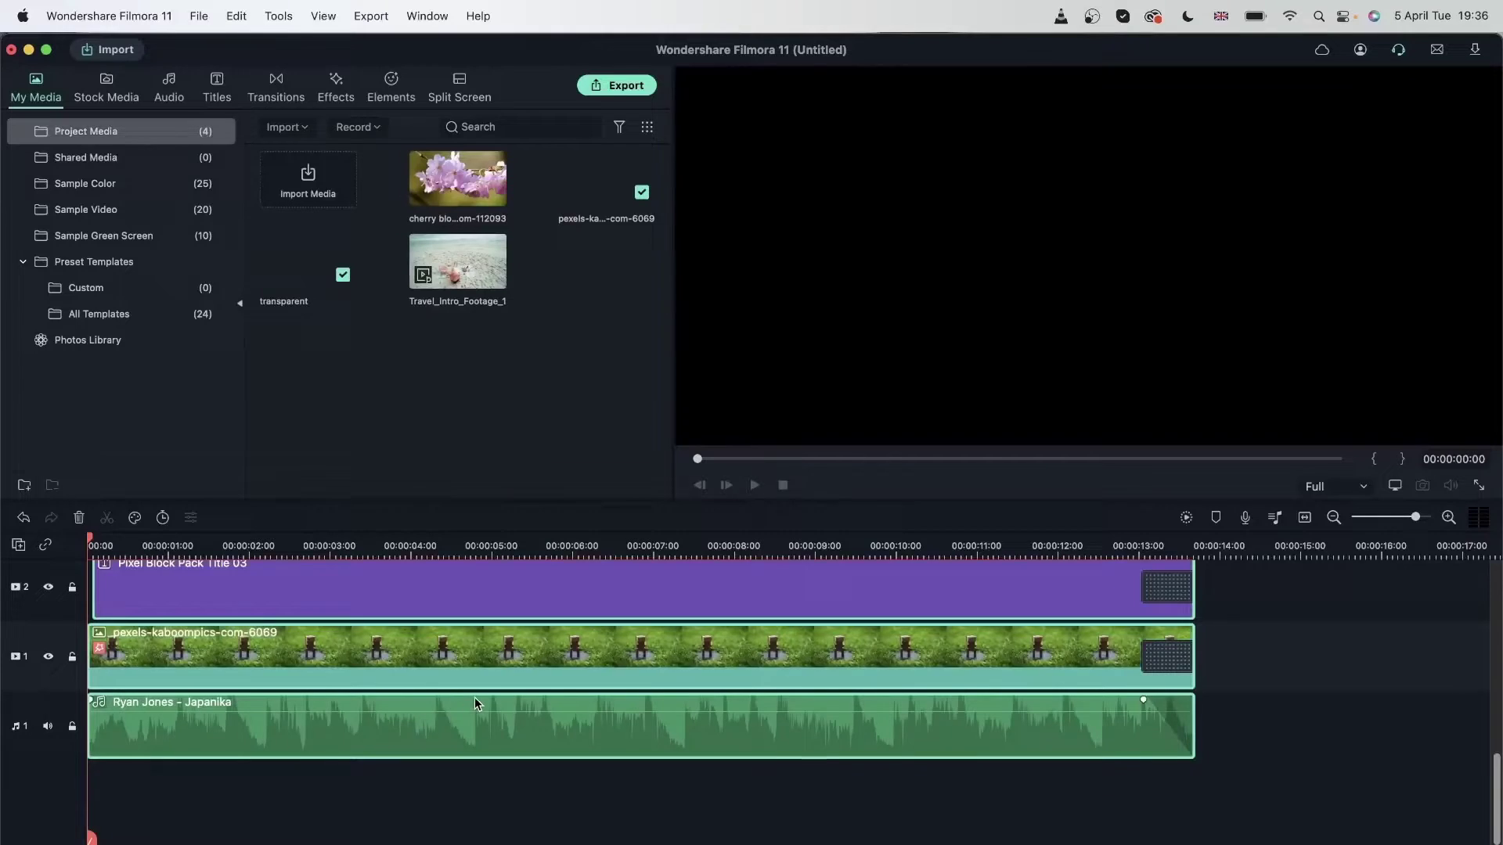
{"action": "scroll", "coordinate": [480, 703], "scroll_direction": "up", "scroll_amount": 5}
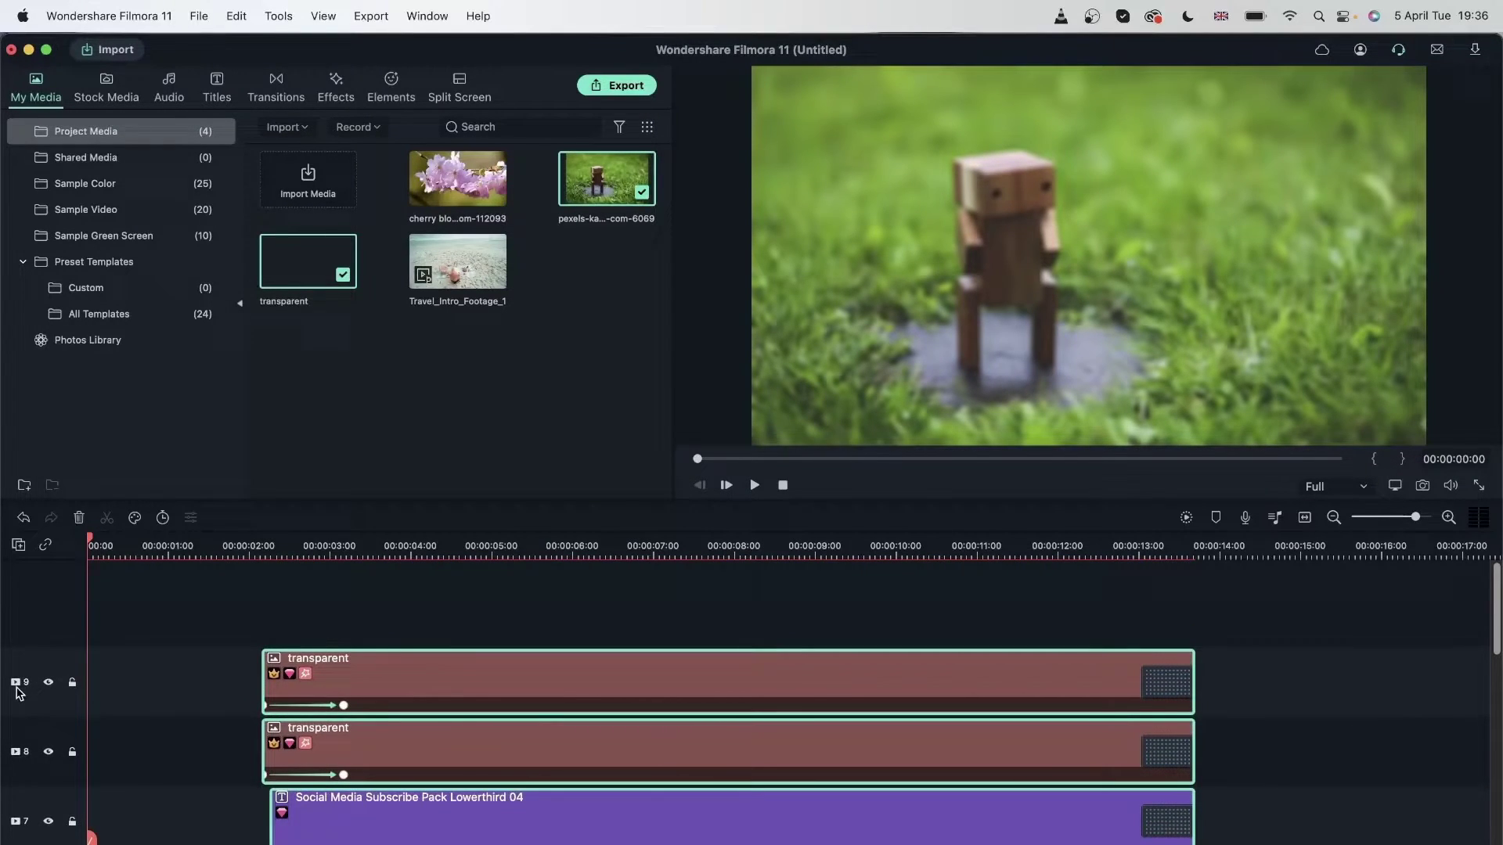
{"action": "scroll", "coordinate": [17, 692], "scroll_direction": "down", "scroll_amount": 10}
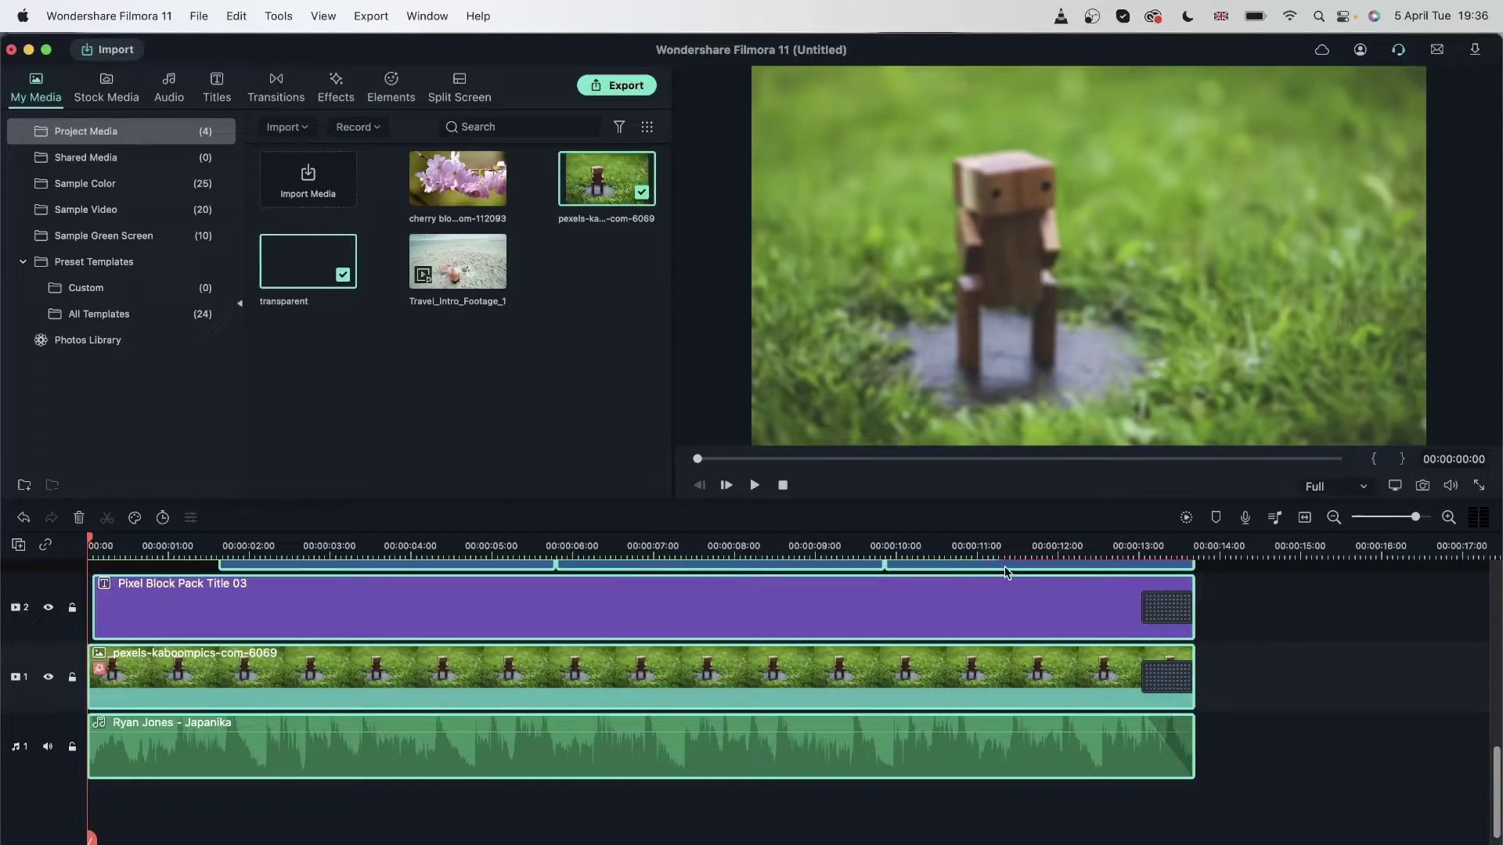
{"action": "left_click", "coordinate": [1267, 622]}
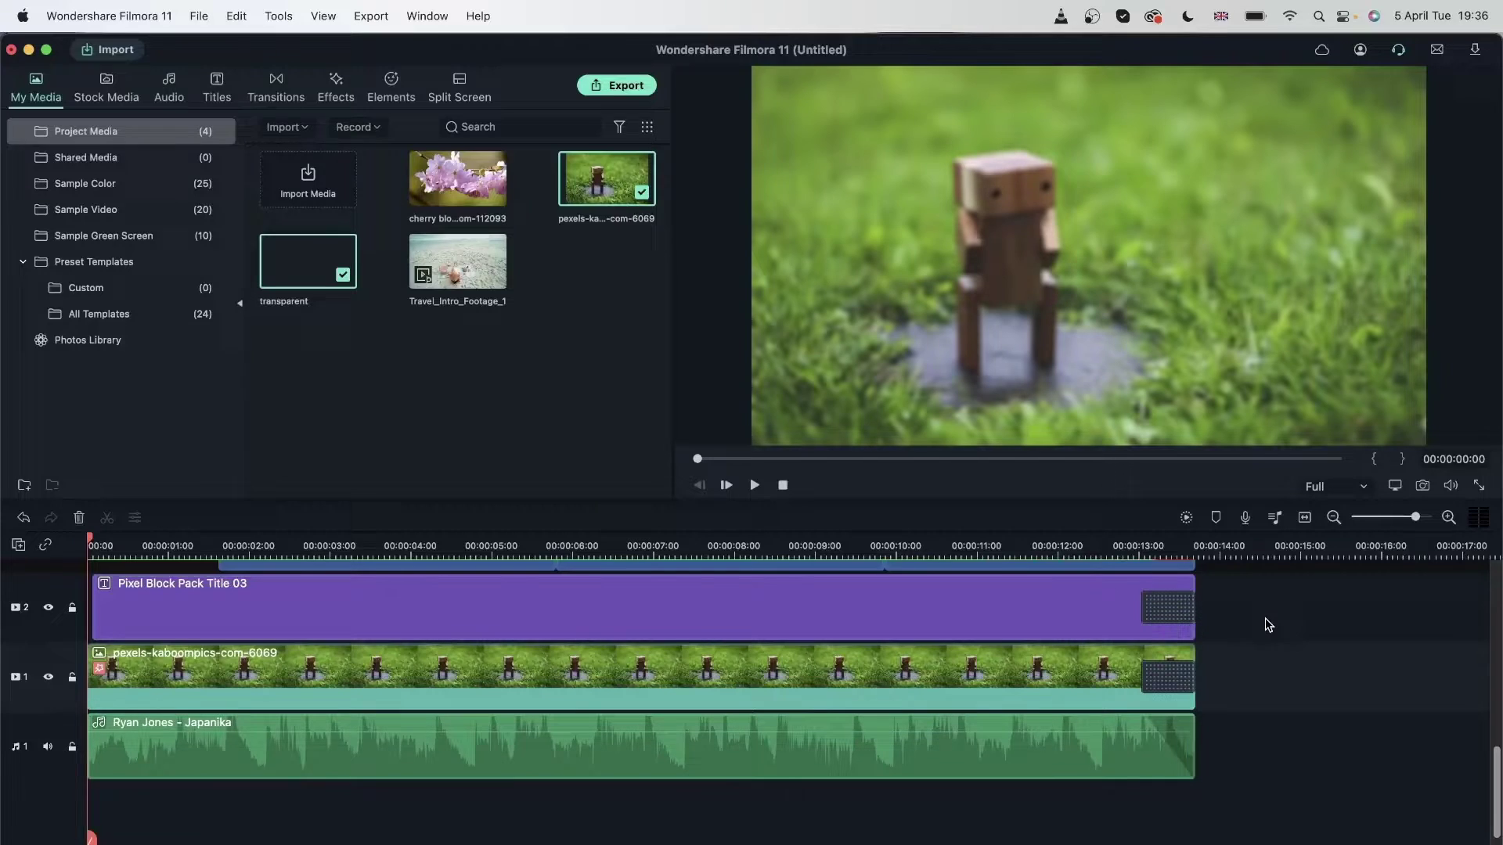
{"action": "scroll", "coordinate": [926, 720], "scroll_direction": "up", "scroll_amount": 6}
{"action": "scroll", "coordinate": [926, 727], "scroll_direction": "up", "scroll_amount": 3}
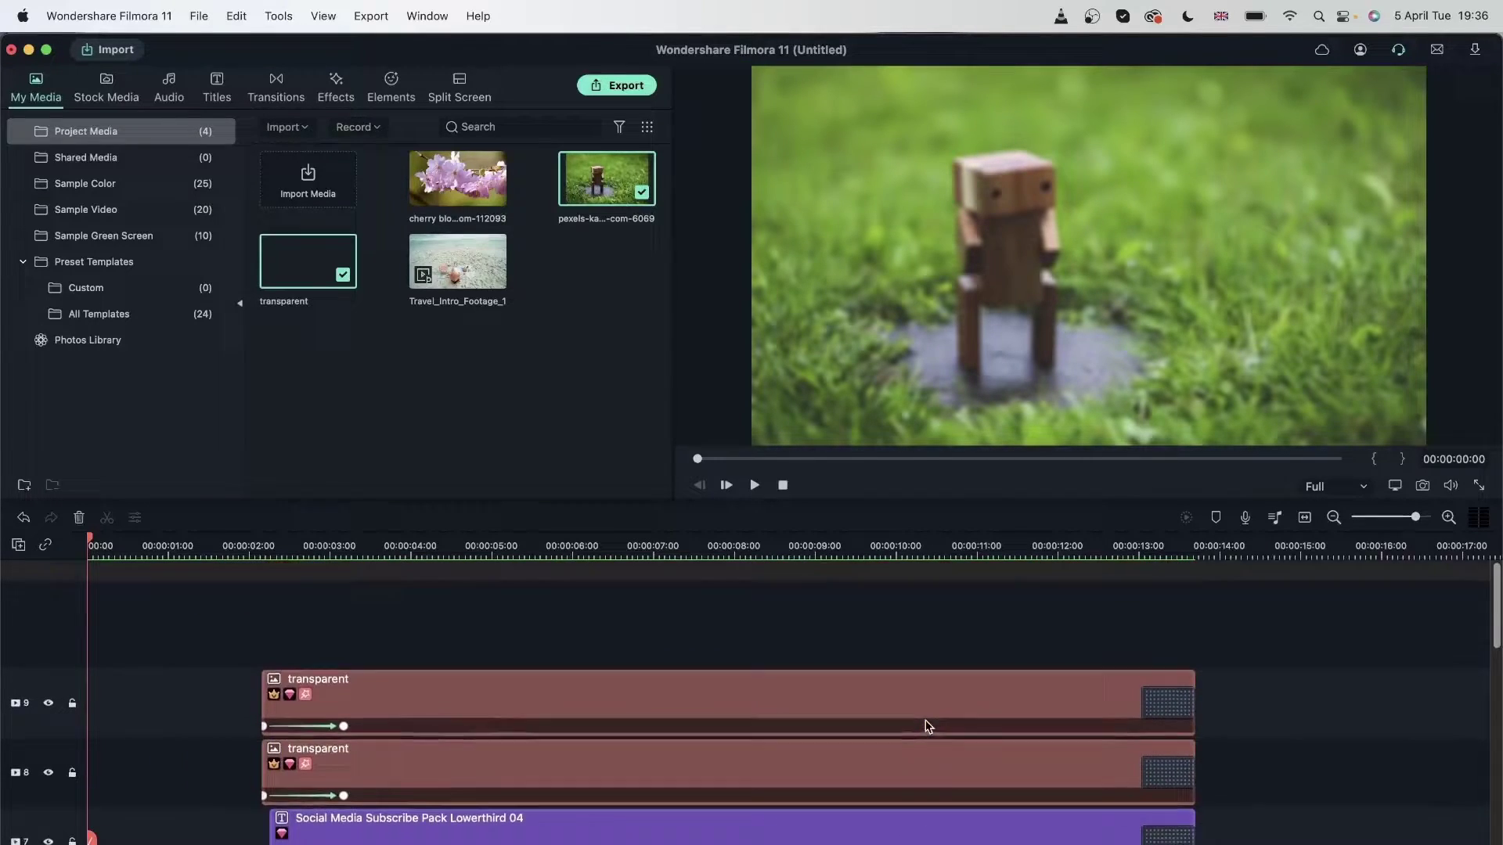
{"action": "scroll", "coordinate": [925, 720], "scroll_direction": "down", "scroll_amount": 8}
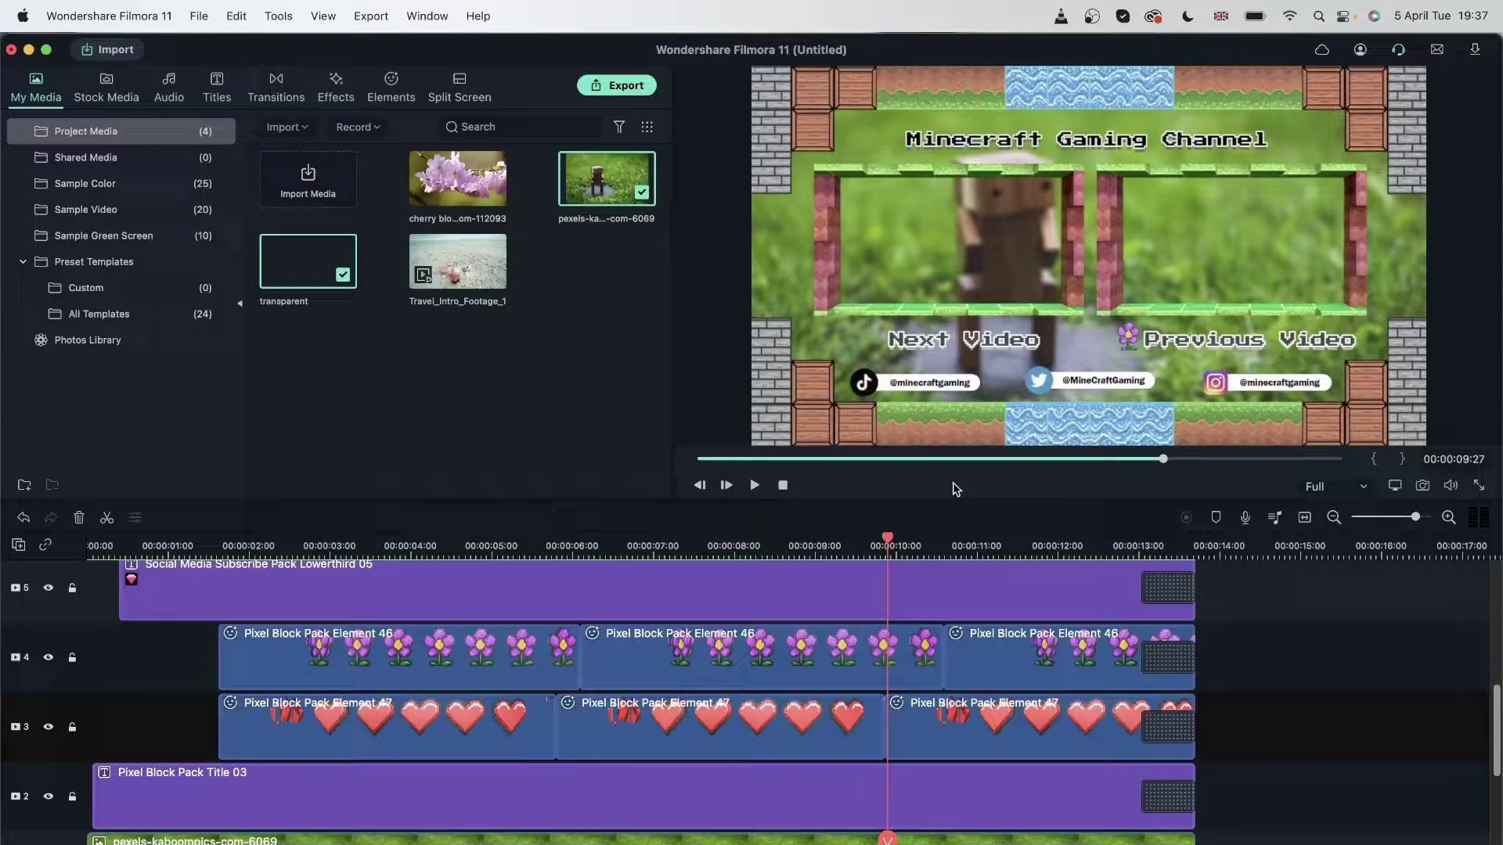
Step: Select the robot clip on track 1 and play the end screen from about 12 seconds
{"action": "scroll", "coordinate": [707, 658], "scroll_direction": "down", "scroll_amount": 3}
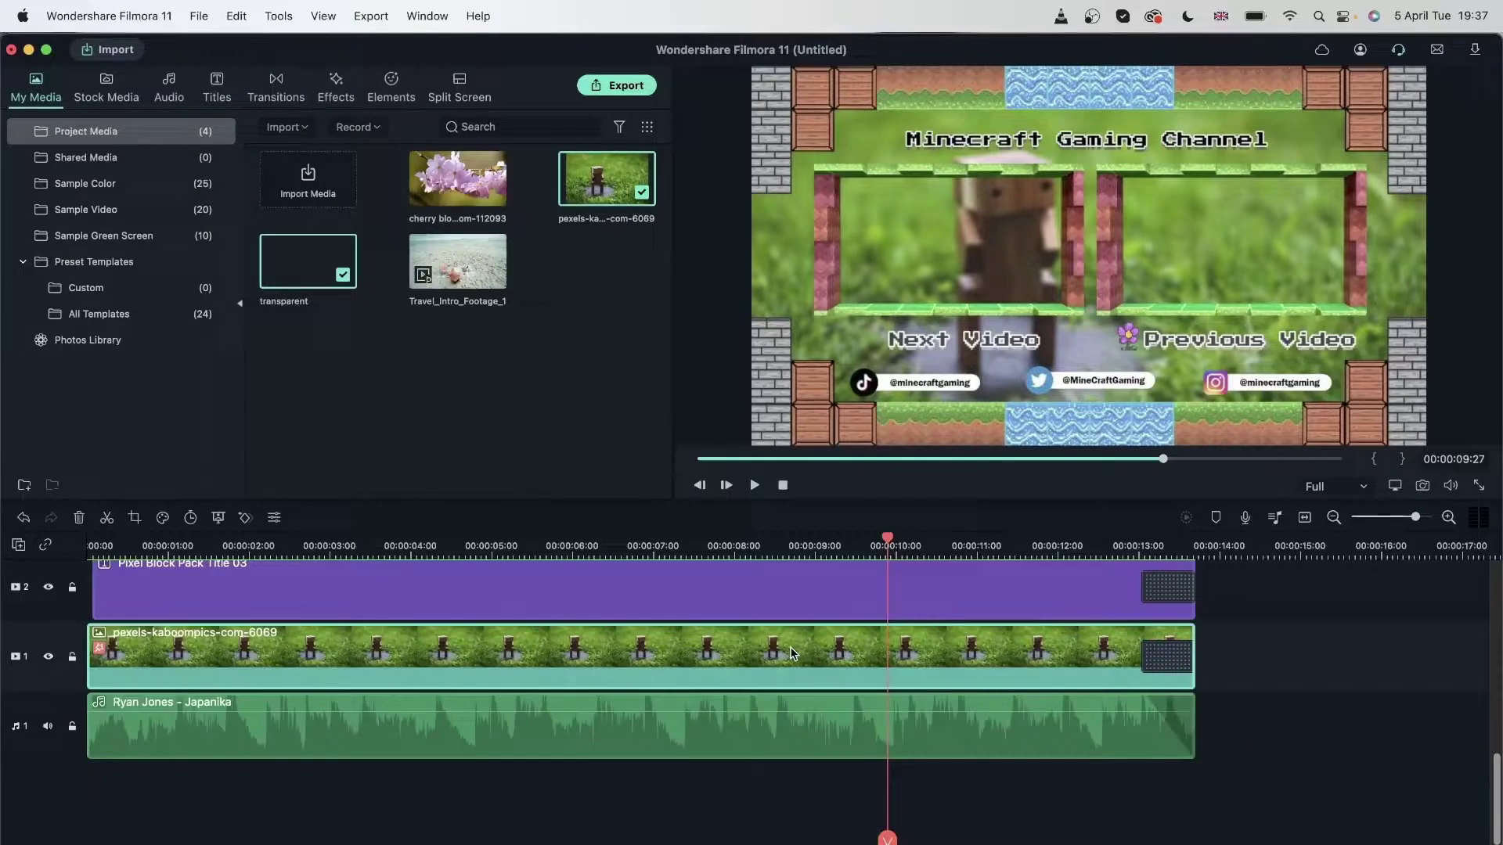
{"action": "left_click", "coordinate": [792, 654]}
{"action": "left_click", "coordinate": [1073, 540]}
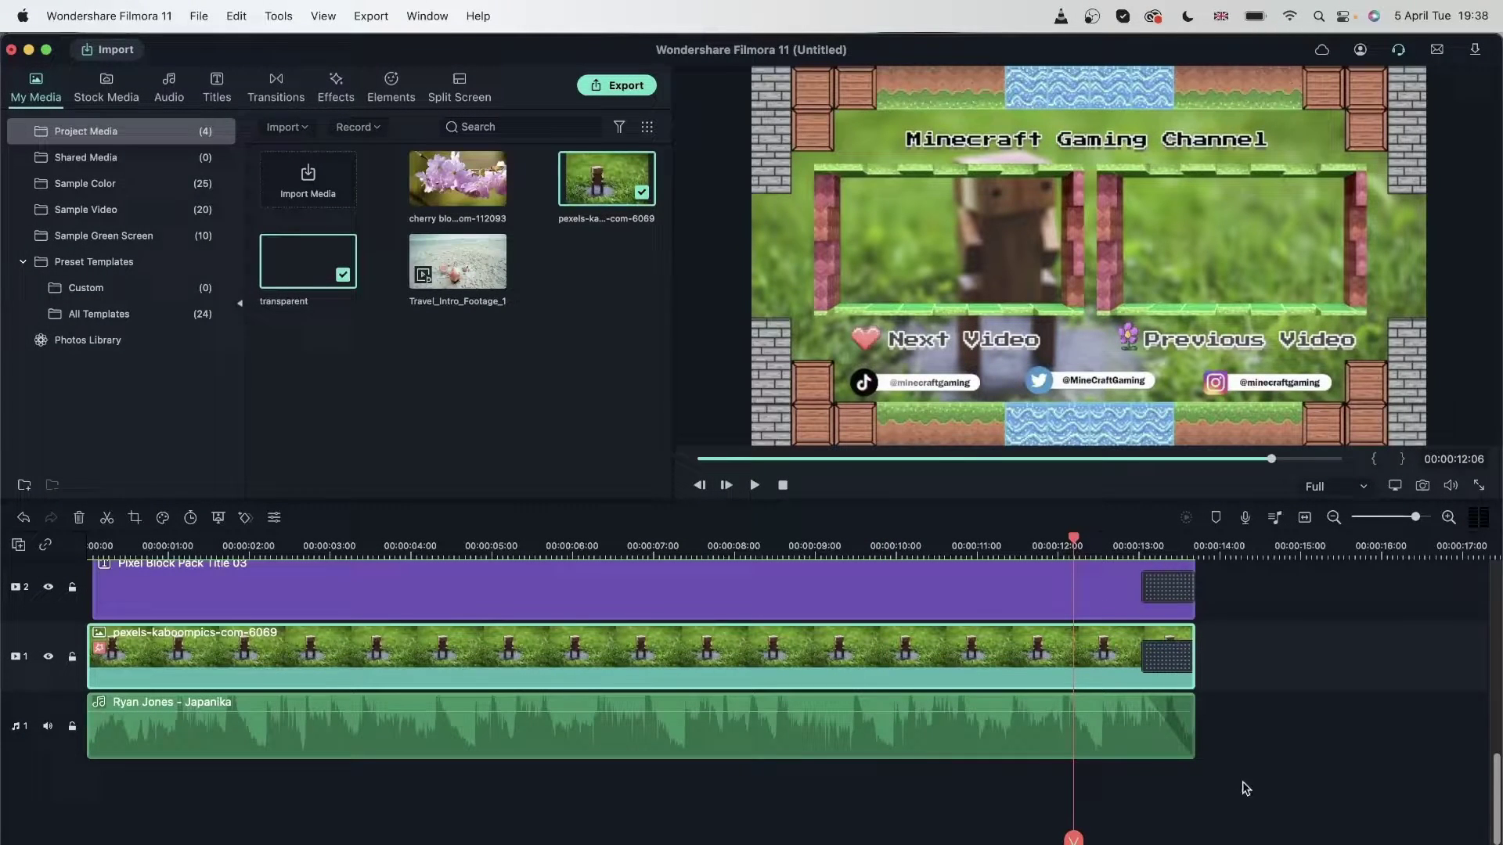
{"action": "key", "text": "space"}
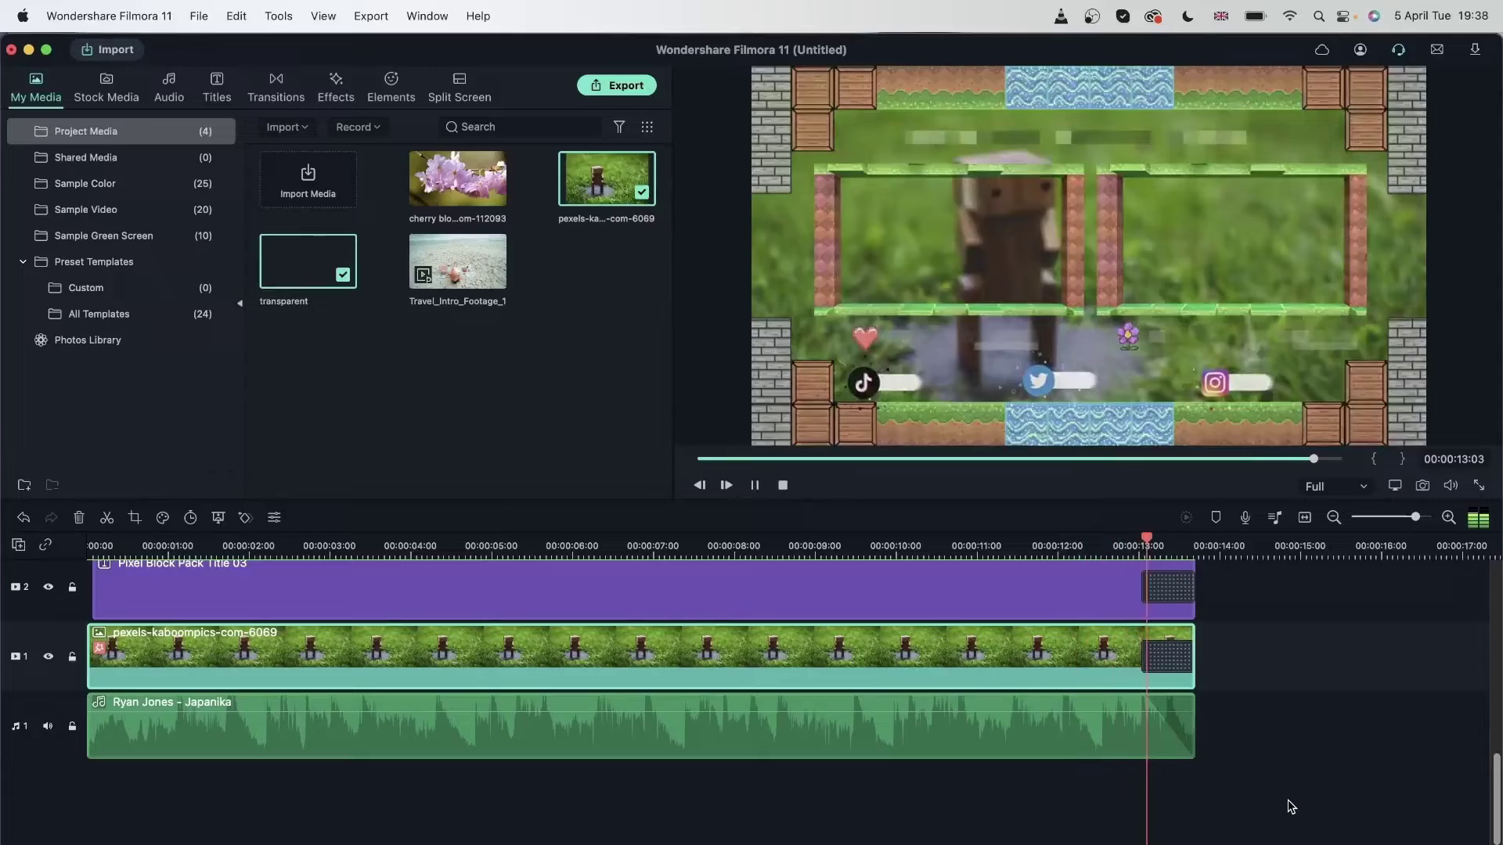
Step: Toggle the robot clip's SquareBlur effect off and back on, keeping Size 2 and Opacity 100
{"action": "double_click", "coordinate": [594, 656]}
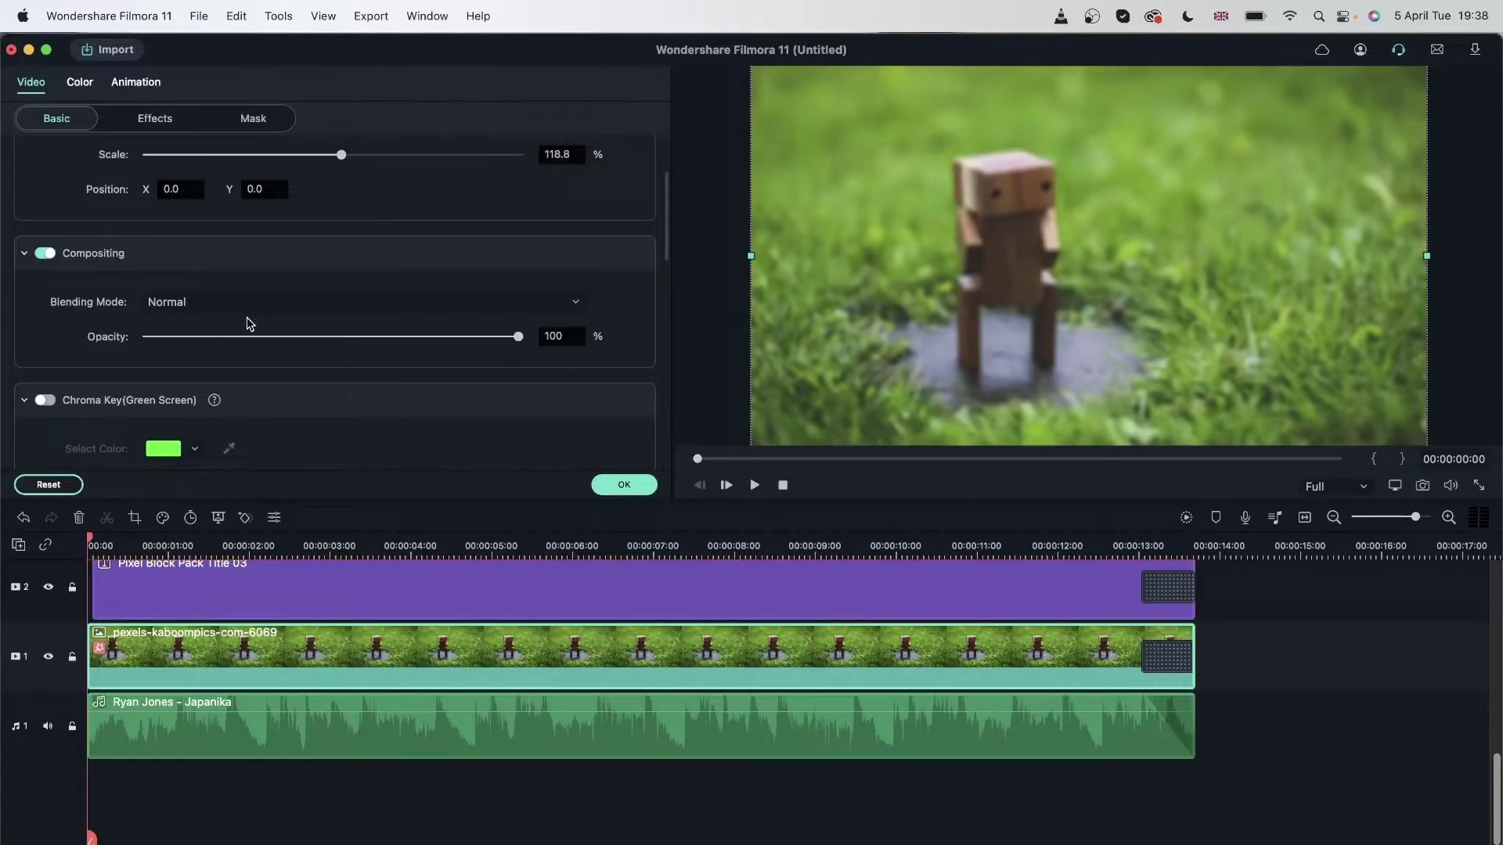
{"action": "left_click", "coordinate": [147, 120]}
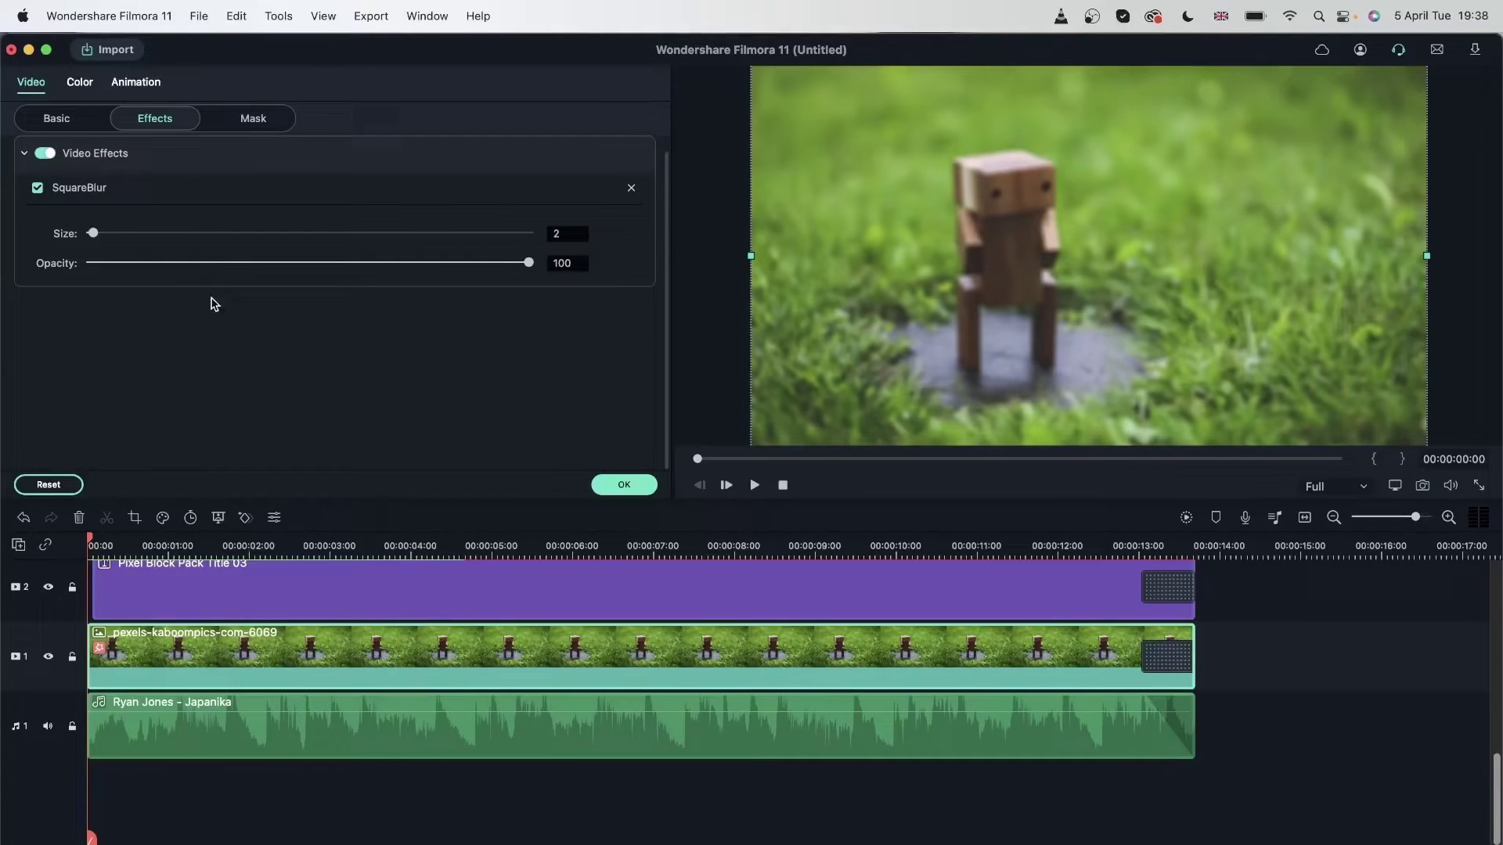
{"action": "left_click", "coordinate": [45, 154]}
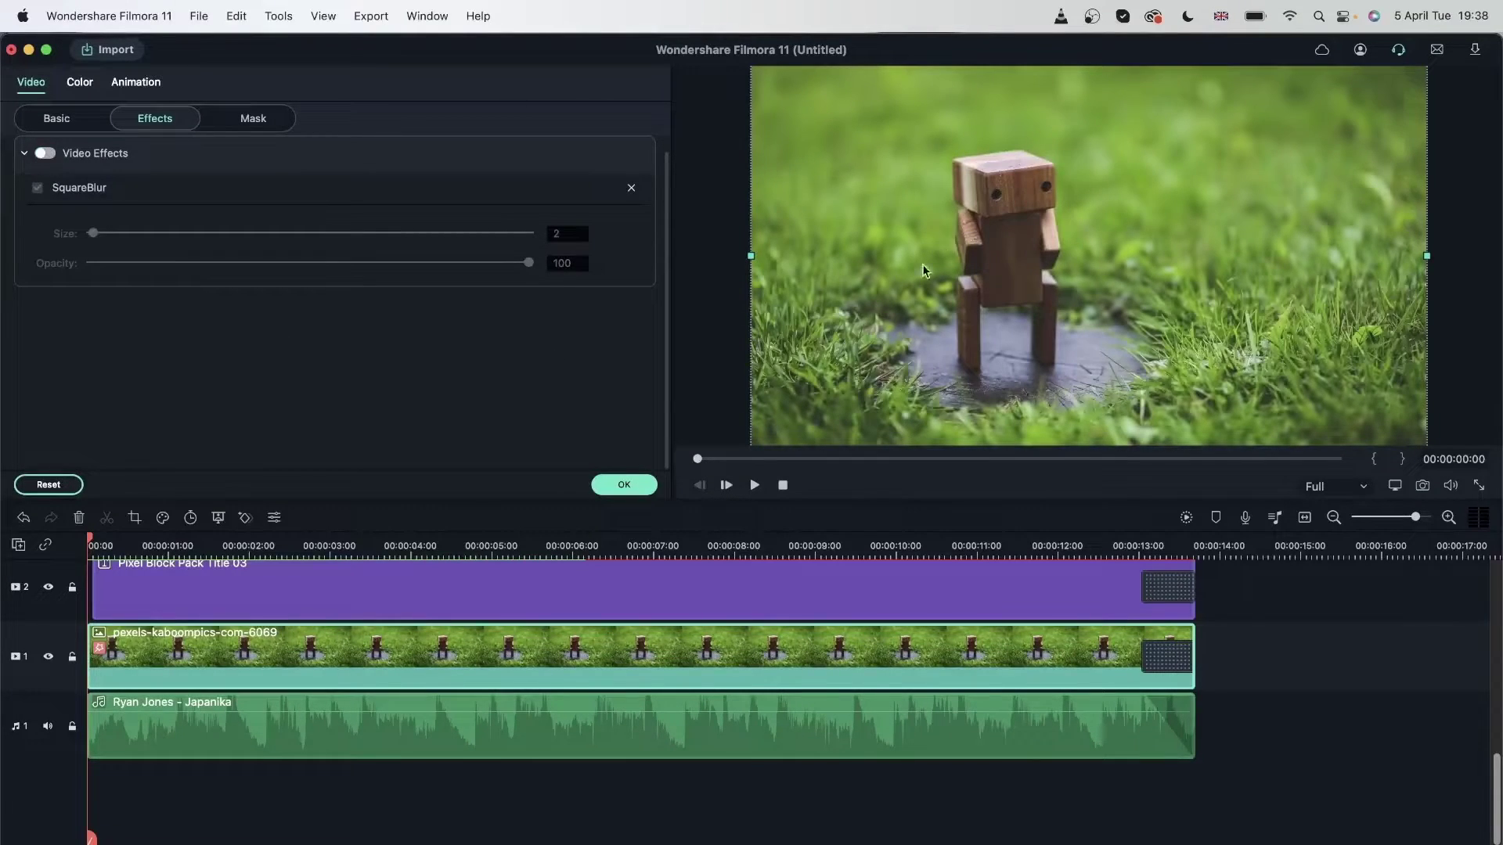
{"action": "left_click", "coordinate": [44, 153]}
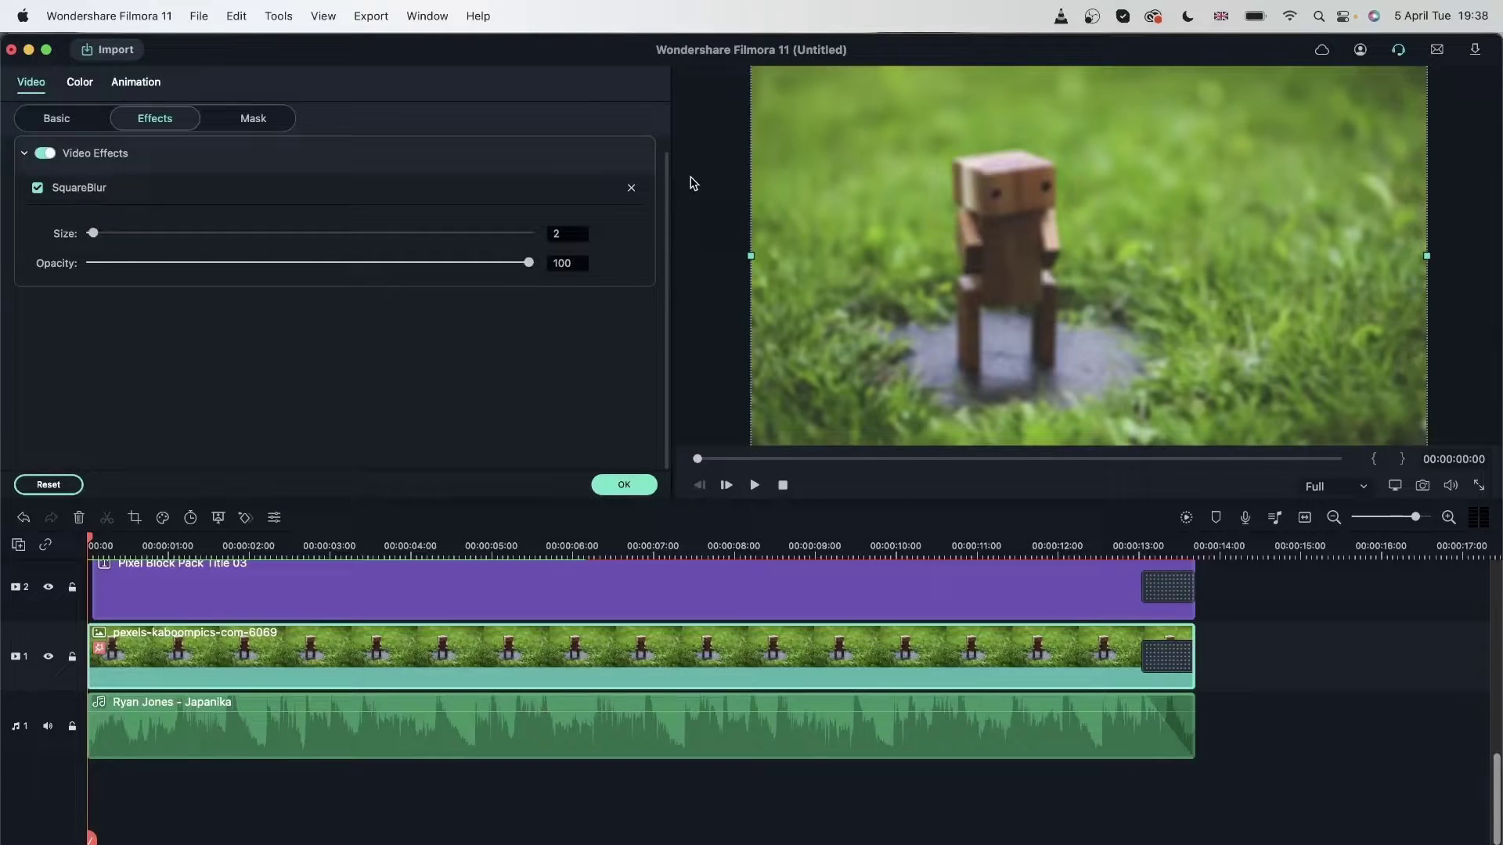
{"action": "left_click", "coordinate": [644, 490]}
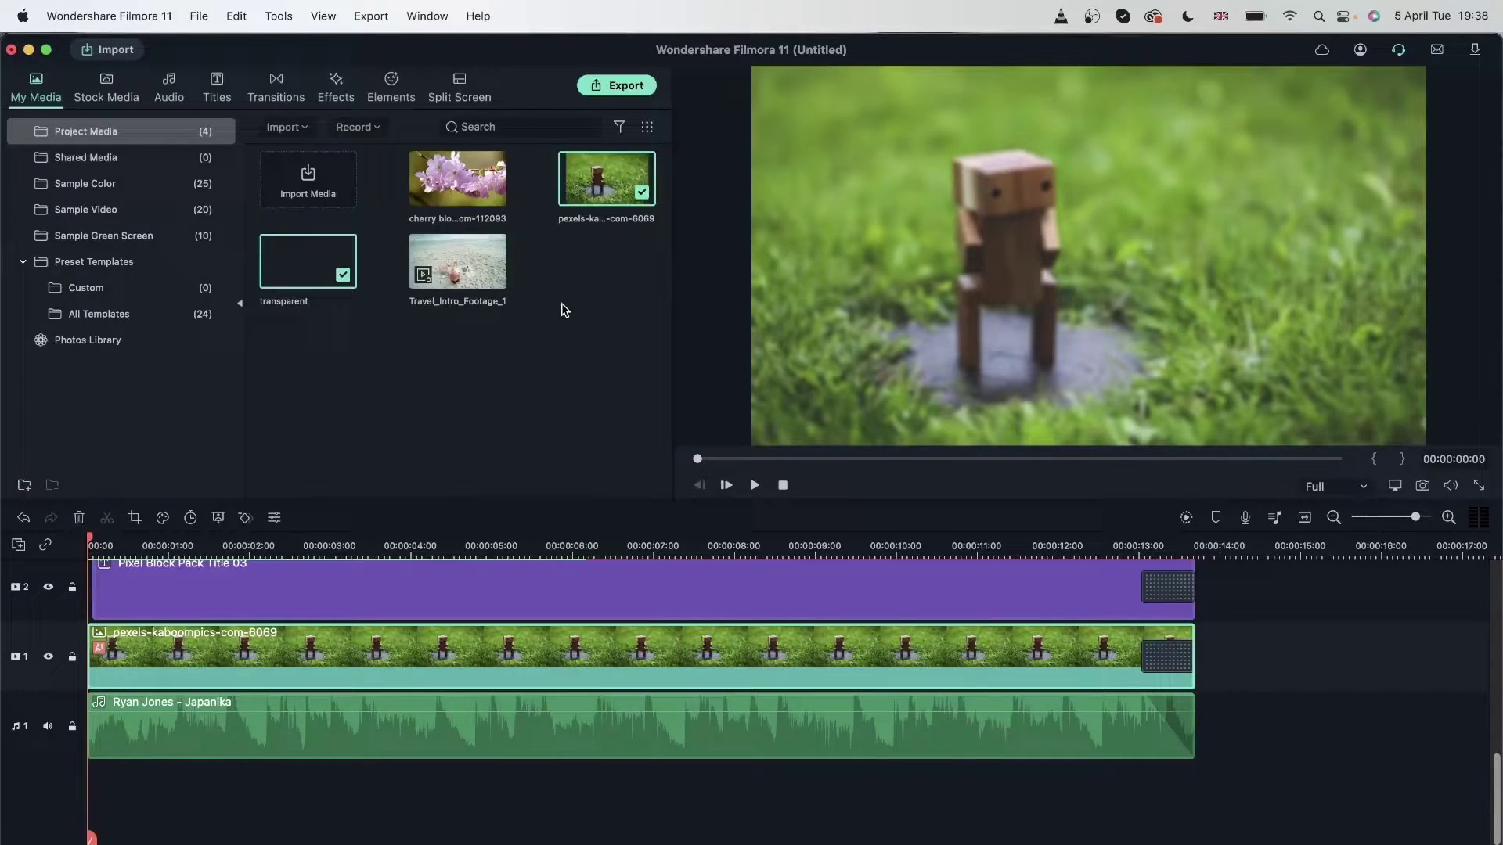
Step: Replace the robot footage on track 1 with the Pixabay image minecraft-5056545, then preview it
{"action": "left_click", "coordinate": [82, 91]}
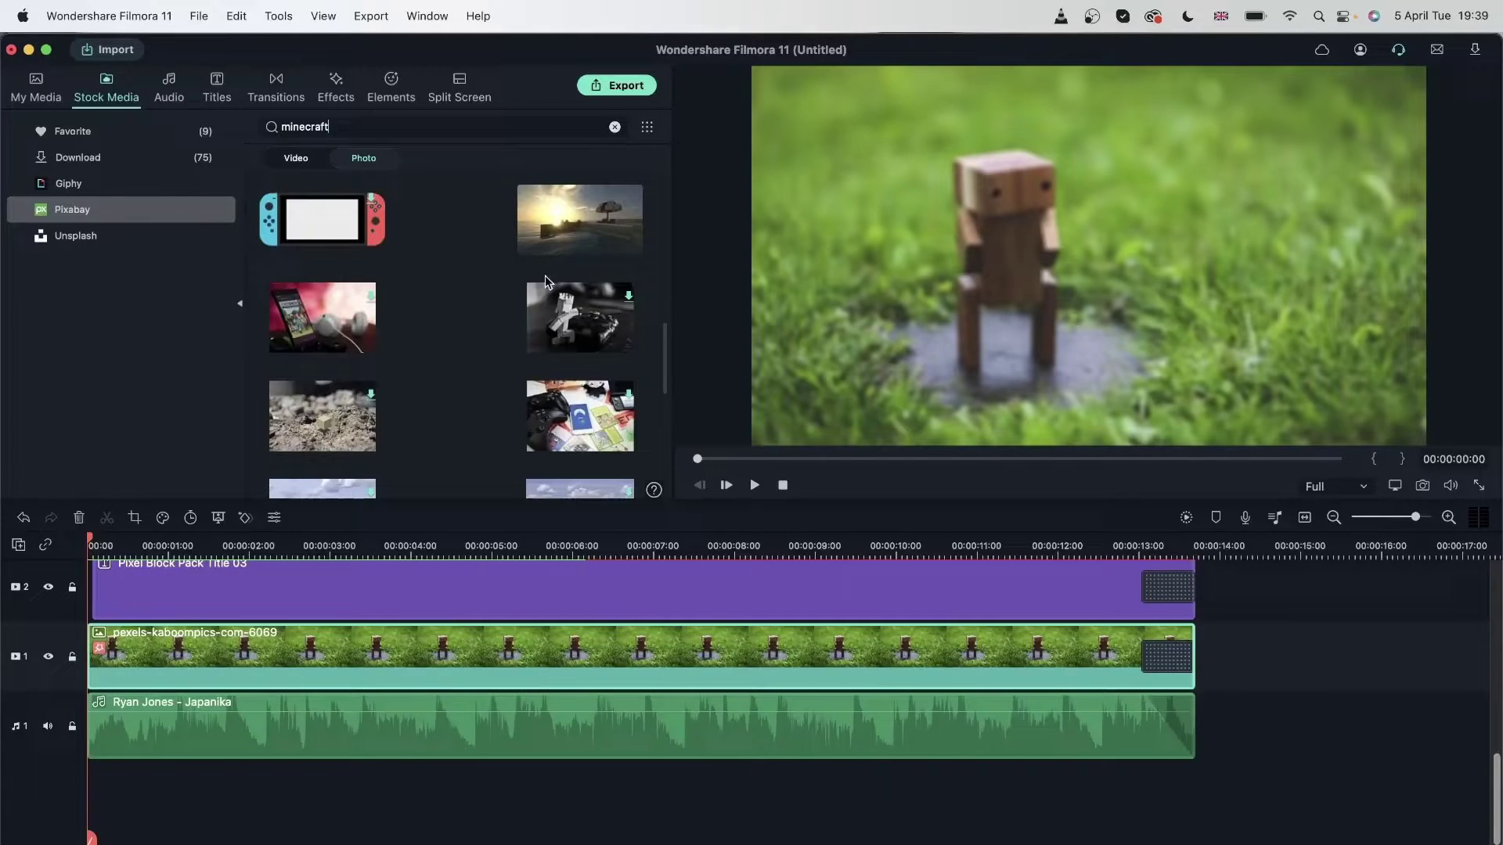
{"action": "left_click_drag", "start_coordinate": [547, 235], "coordinate": [100, 667]}
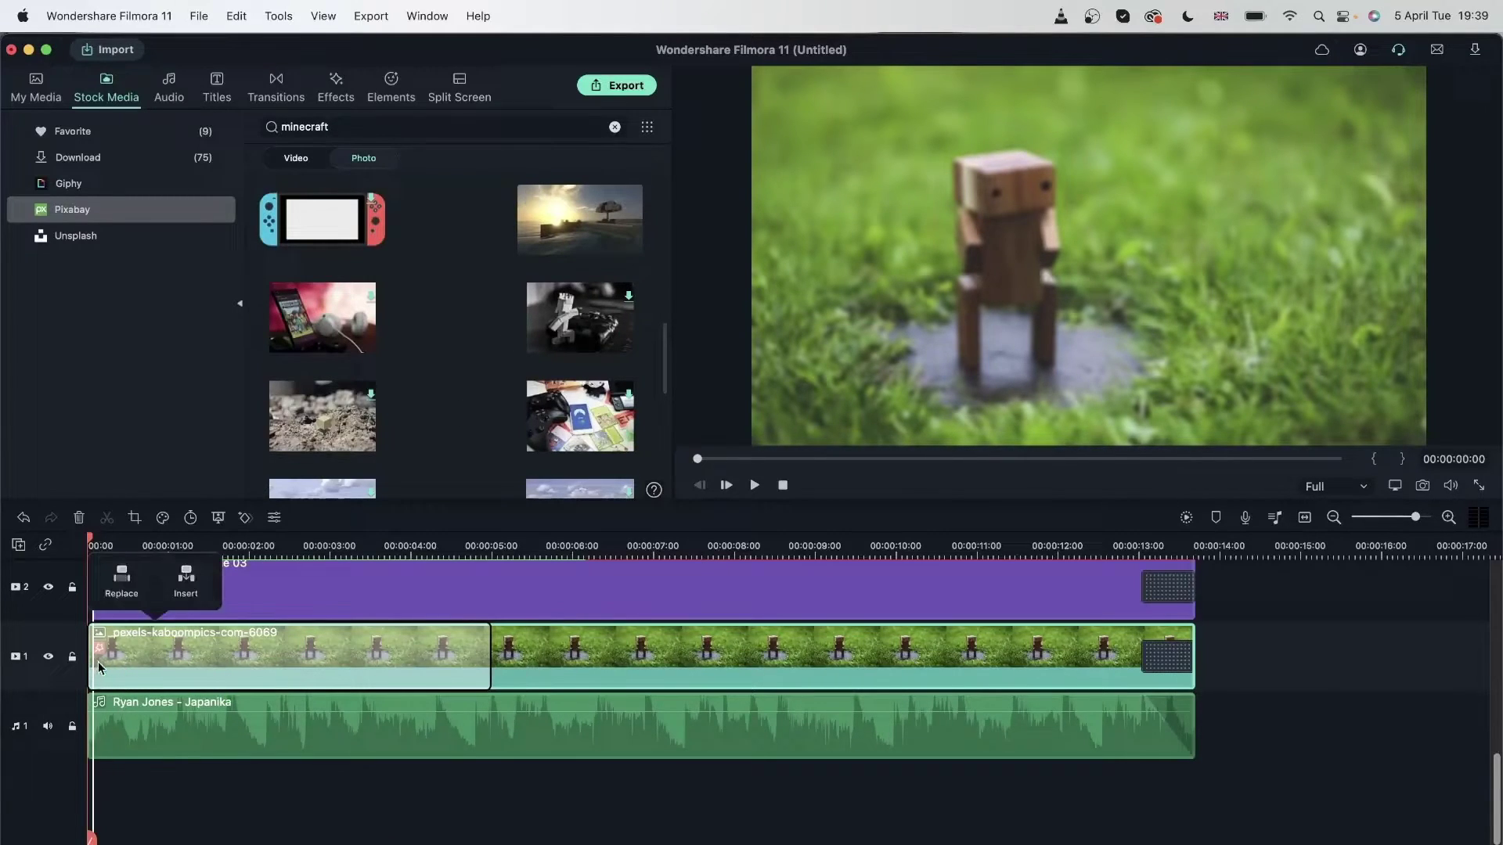
{"action": "left_click", "coordinate": [123, 593]}
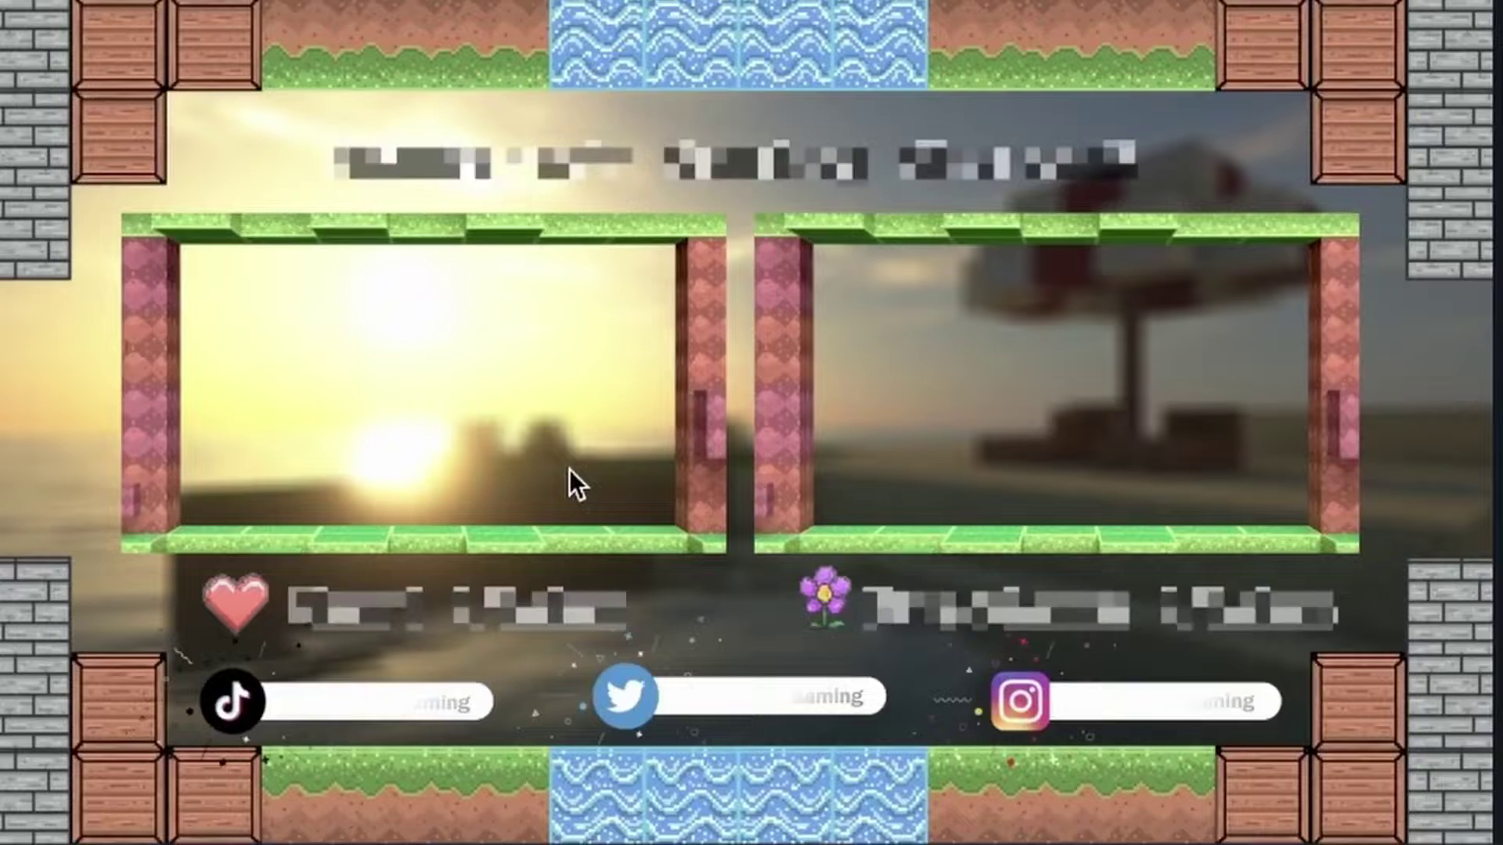
{"action": "key", "text": "Escape"}
{"action": "key", "text": "space"}
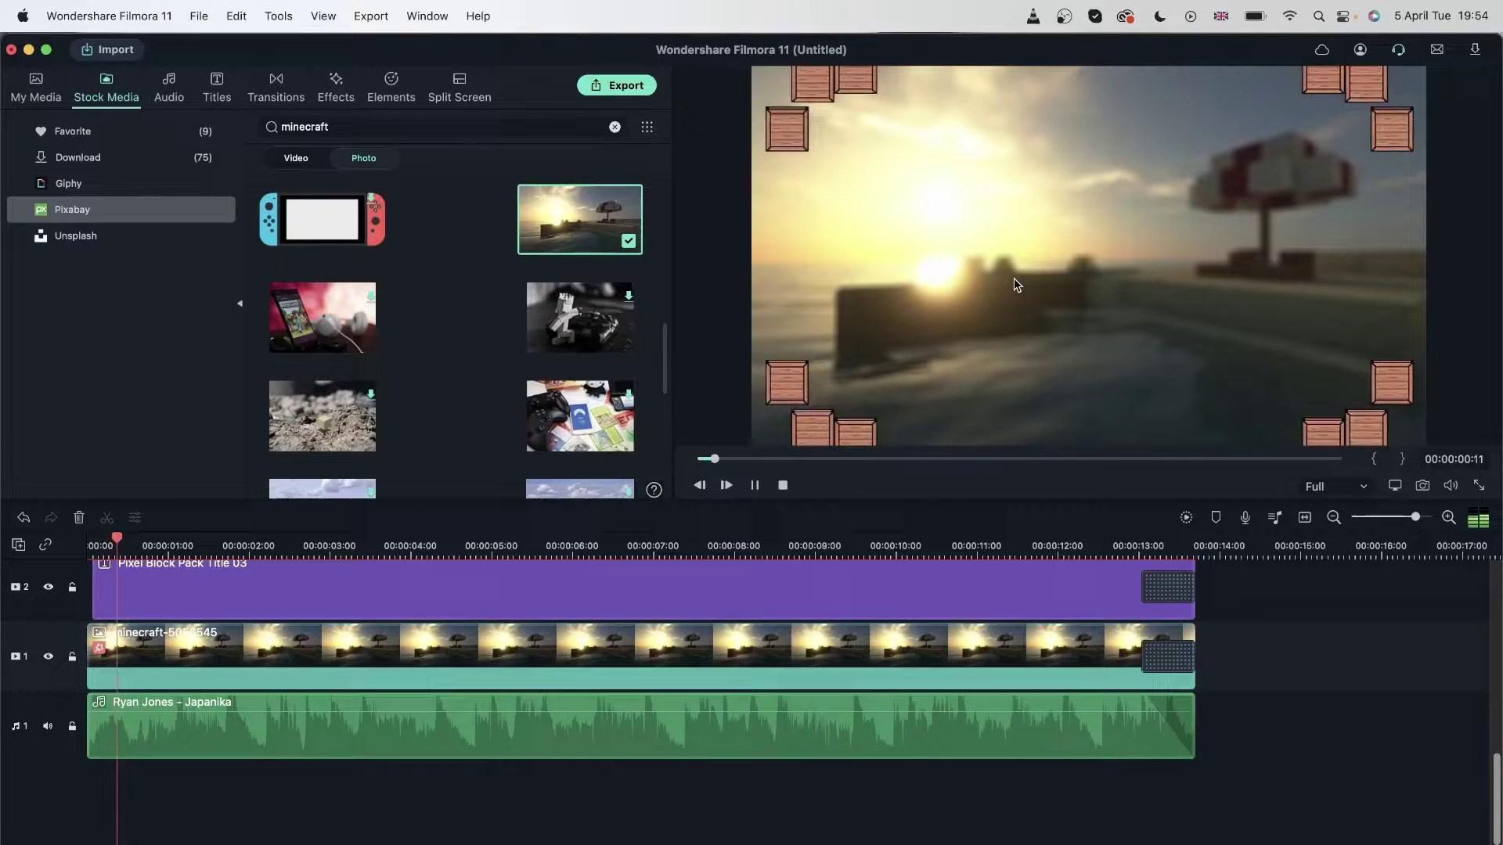
{"action": "left_click", "coordinate": [551, 642]}
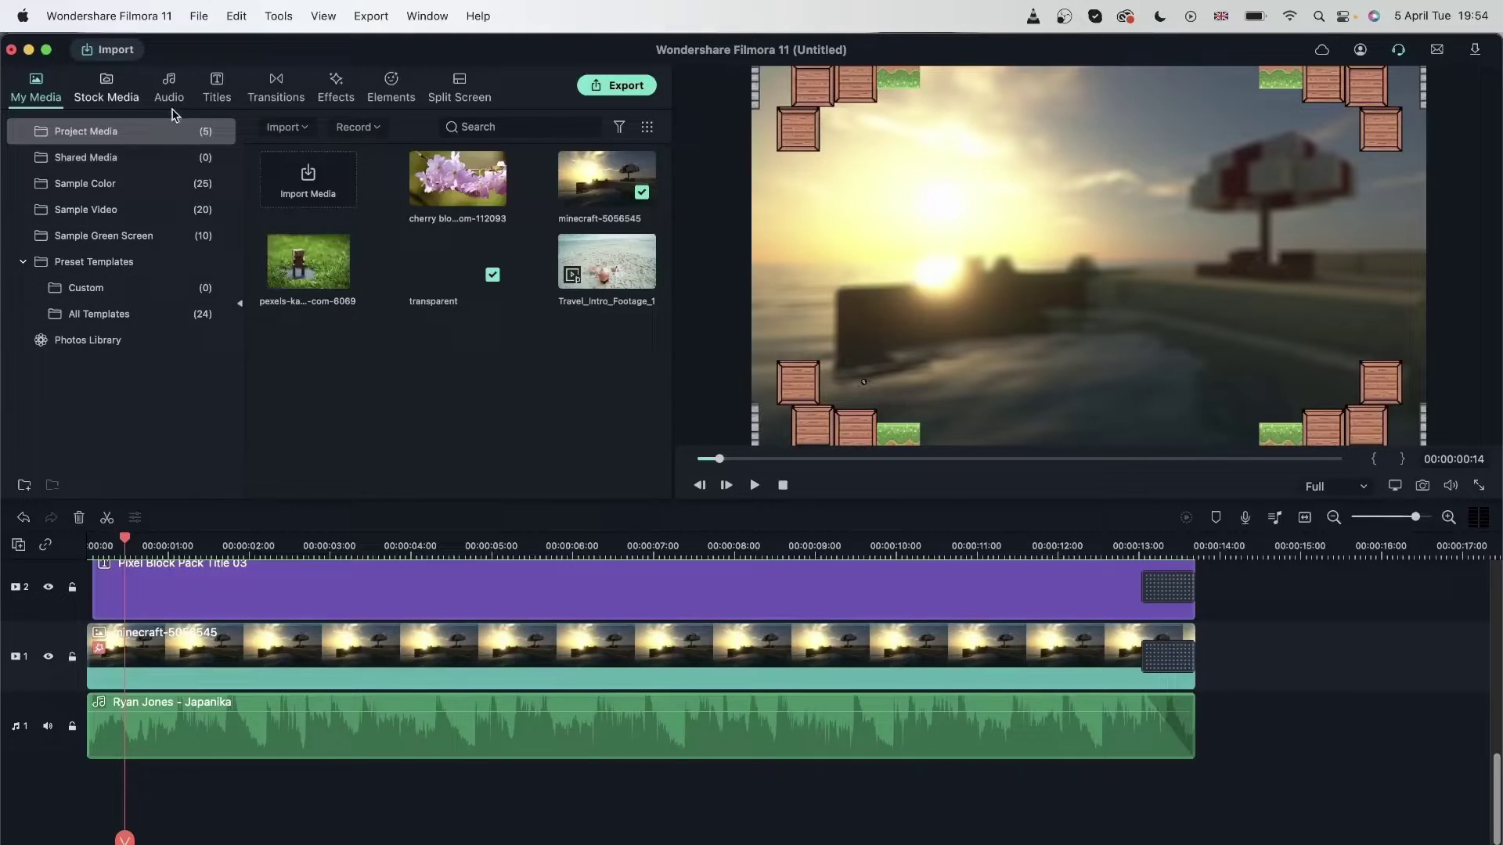
Step: Browse the previously downloaded stock media items
{"action": "left_click", "coordinate": [136, 102]}
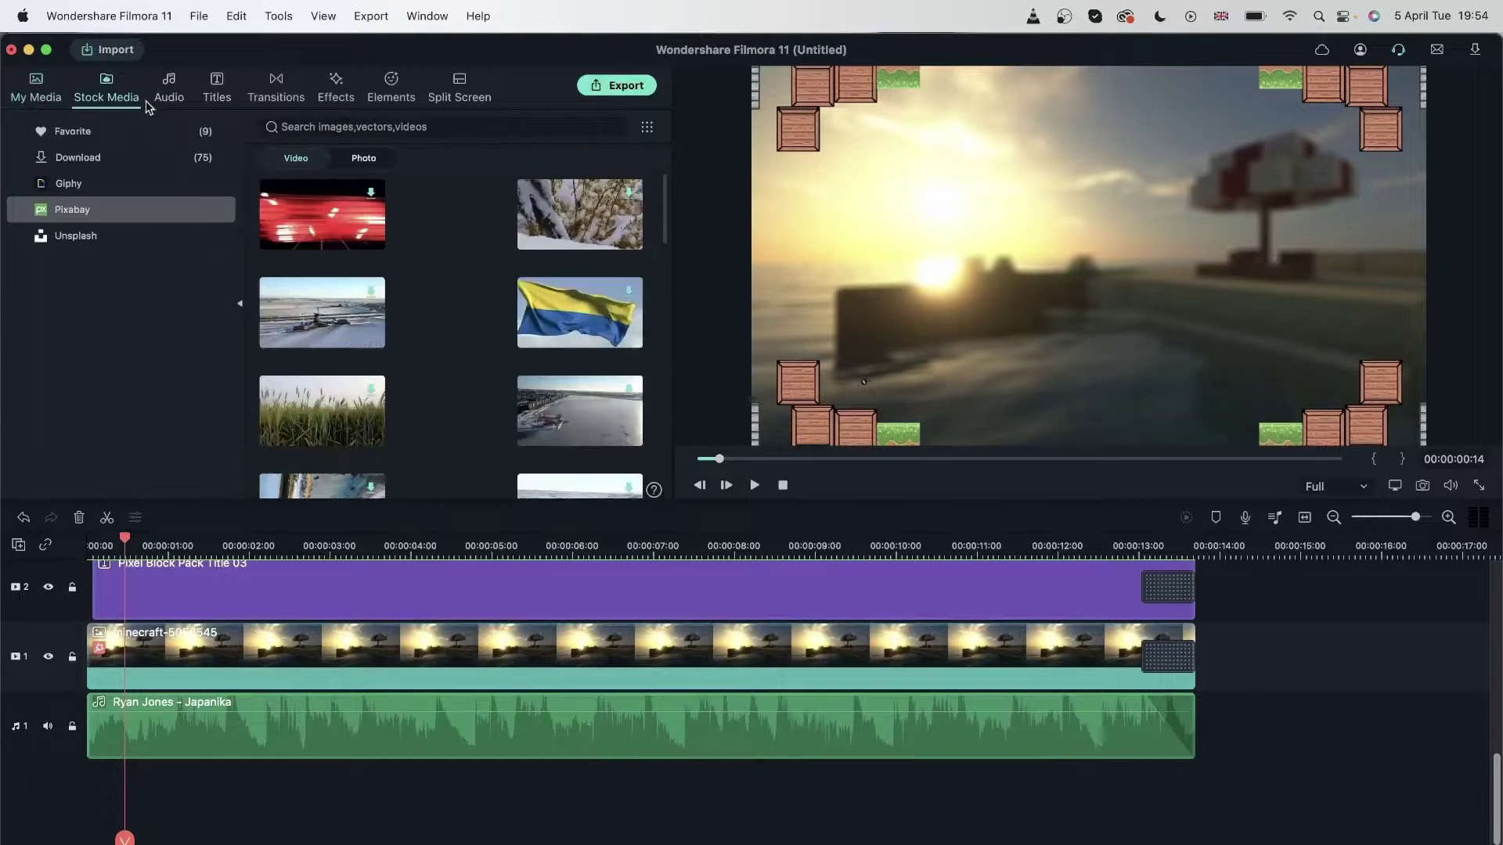
{"action": "left_click", "coordinate": [115, 158]}
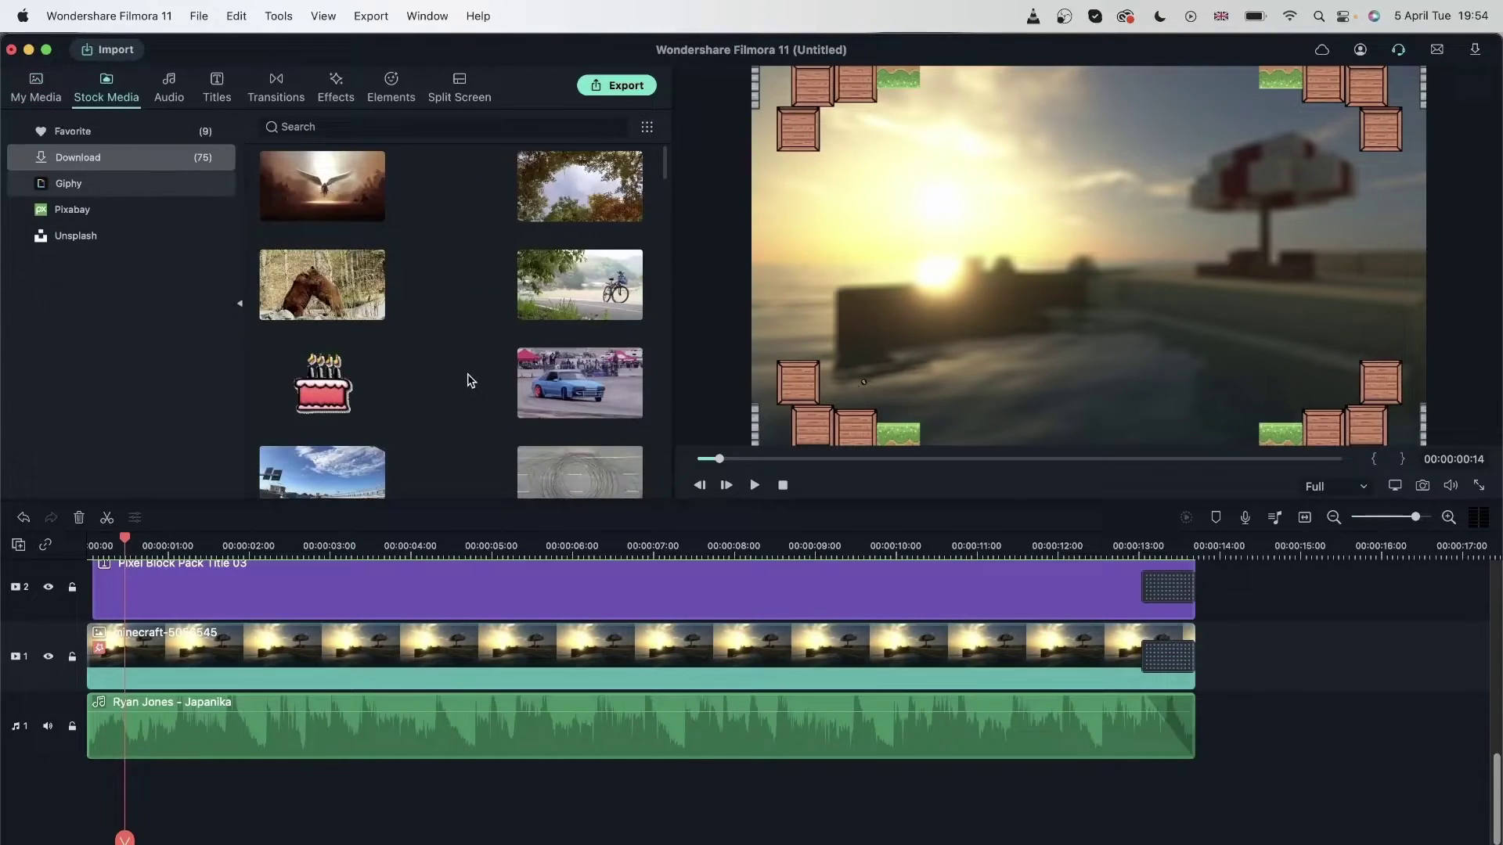
{"action": "scroll", "coordinate": [470, 379], "scroll_direction": "down", "scroll_amount": 1}
{"action": "scroll", "coordinate": [469, 379], "scroll_direction": "up", "scroll_amount": 1}
{"action": "scroll", "coordinate": [436, 292], "scroll_direction": "down", "scroll_amount": 6}
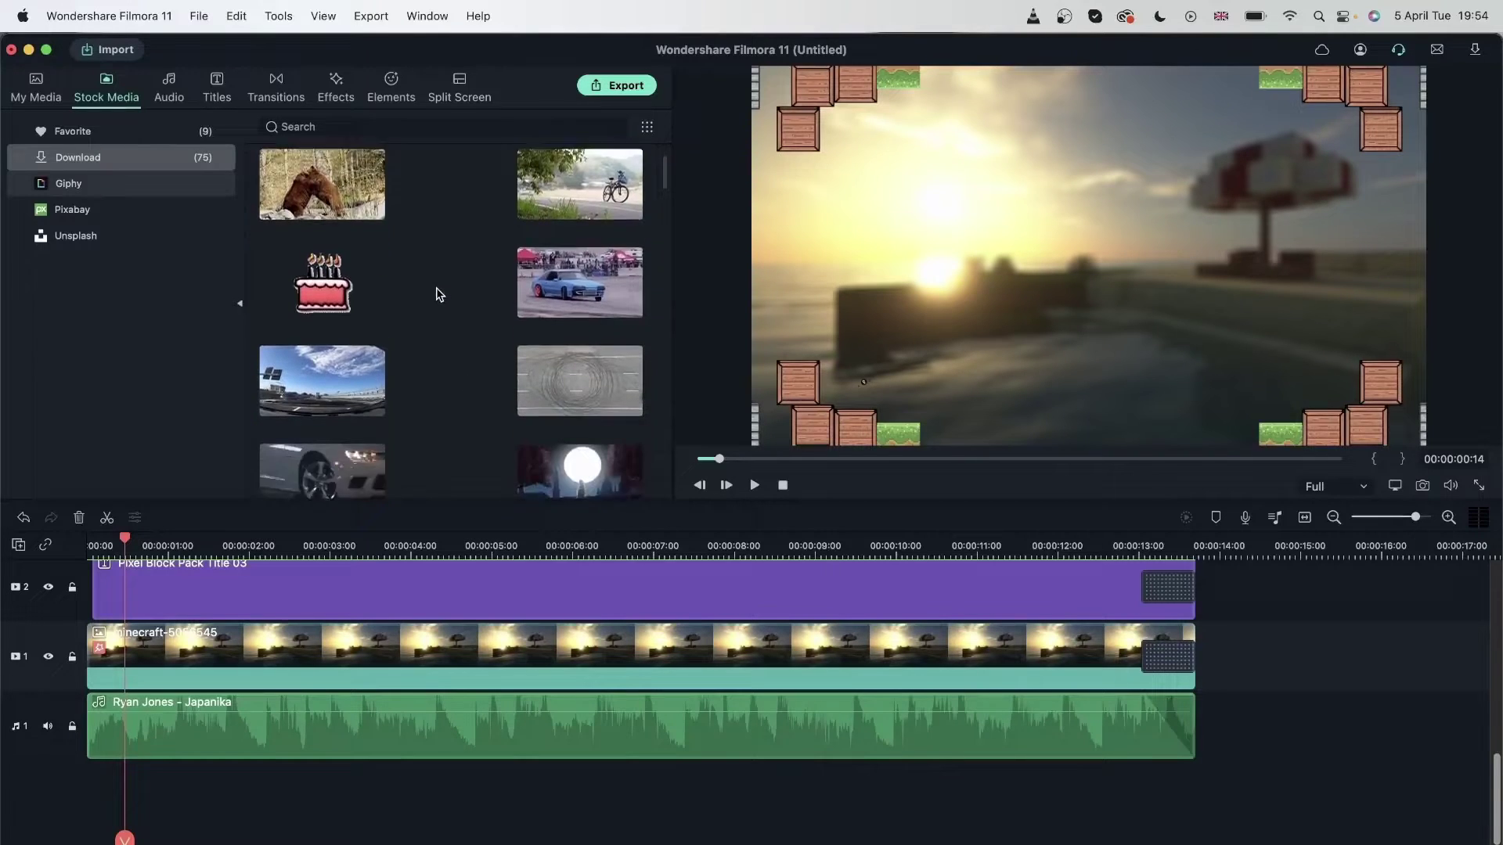
{"action": "scroll", "coordinate": [441, 303], "scroll_direction": "down", "scroll_amount": 1}
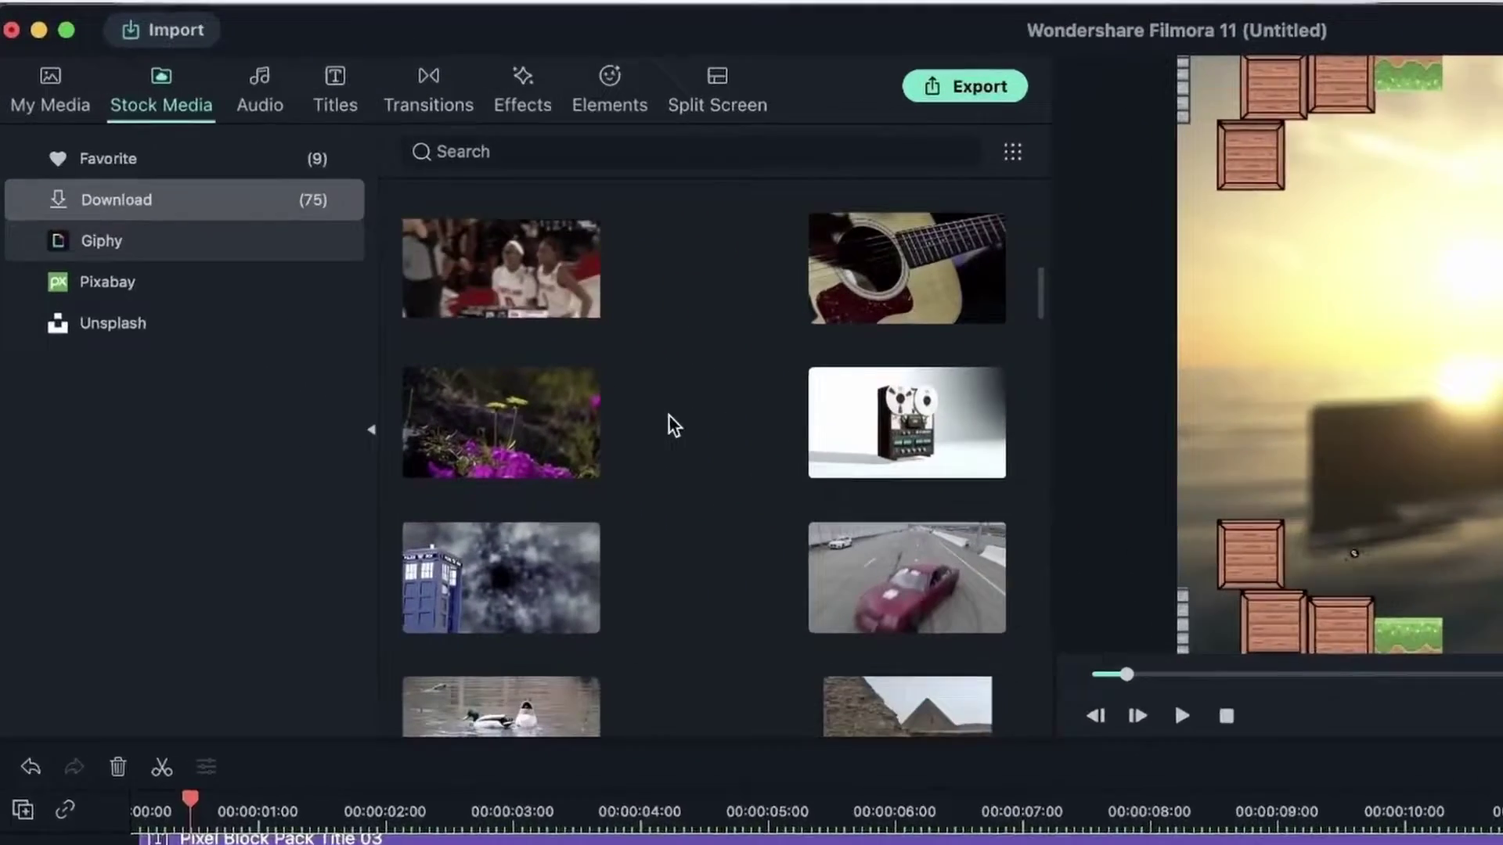
Step: Search Pixabay videos for 'gaming' and download the neon gamepad clip
{"action": "left_click", "coordinate": [117, 208]}
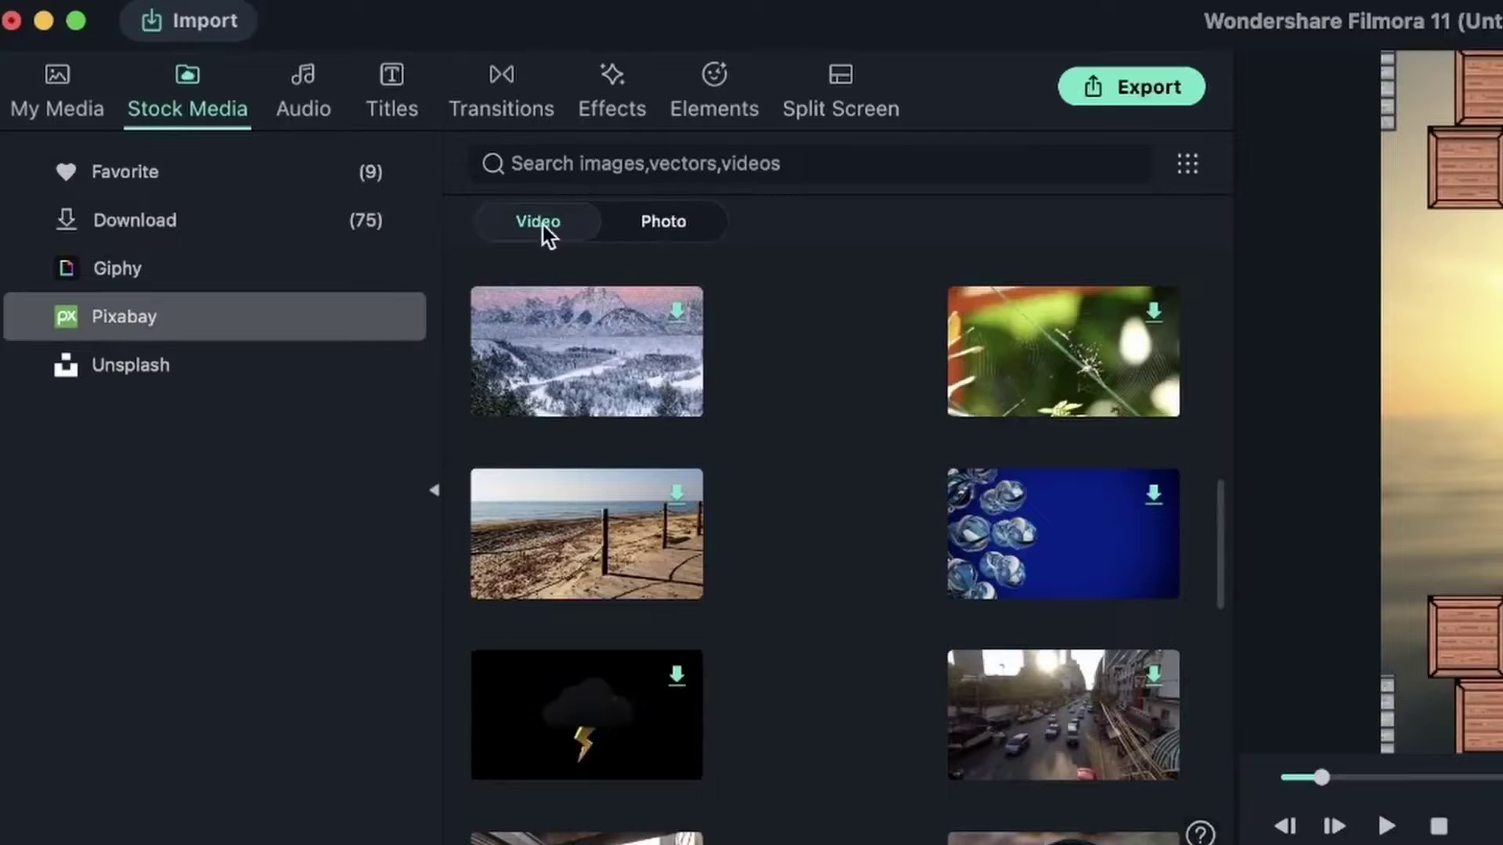
{"action": "left_click", "coordinate": [584, 161]}
{"action": "type", "text": "gaming"}
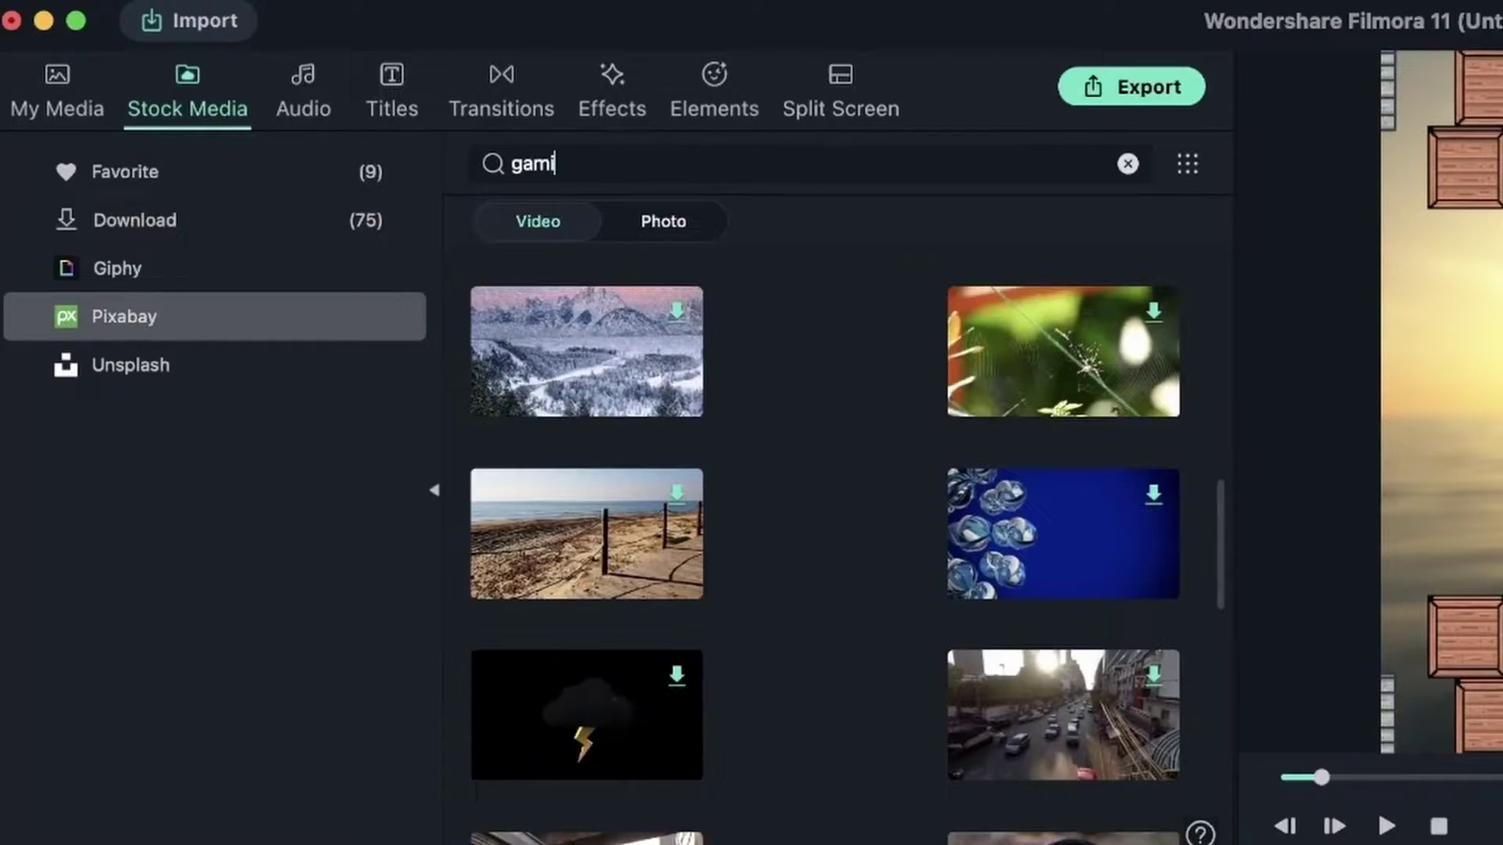
{"action": "key", "text": "Return"}
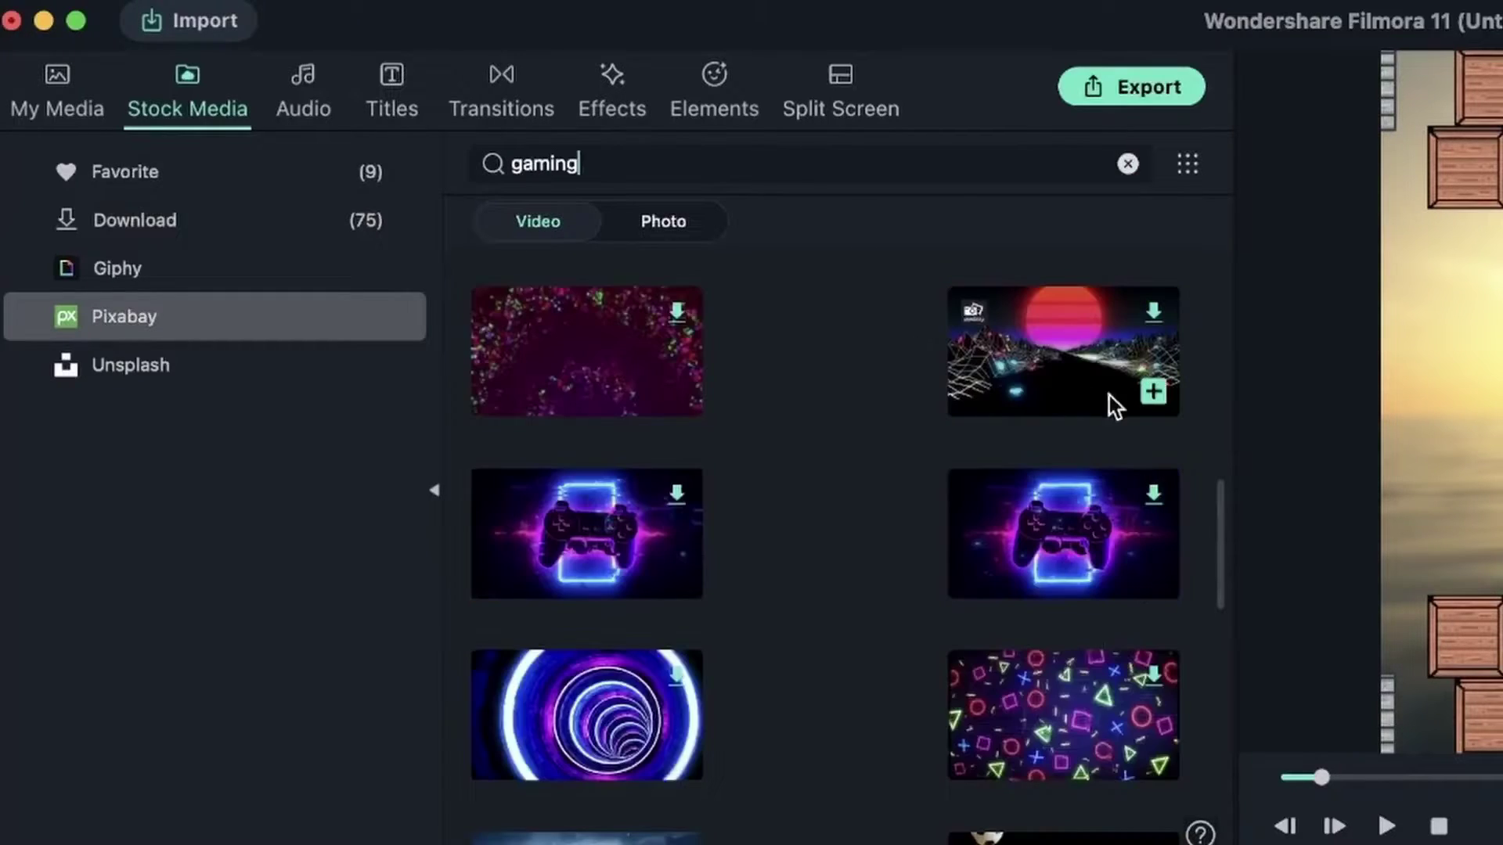
{"action": "left_click", "coordinate": [1153, 495]}
{"action": "scroll", "coordinate": [1152, 512], "scroll_direction": "down", "scroll_amount": 1}
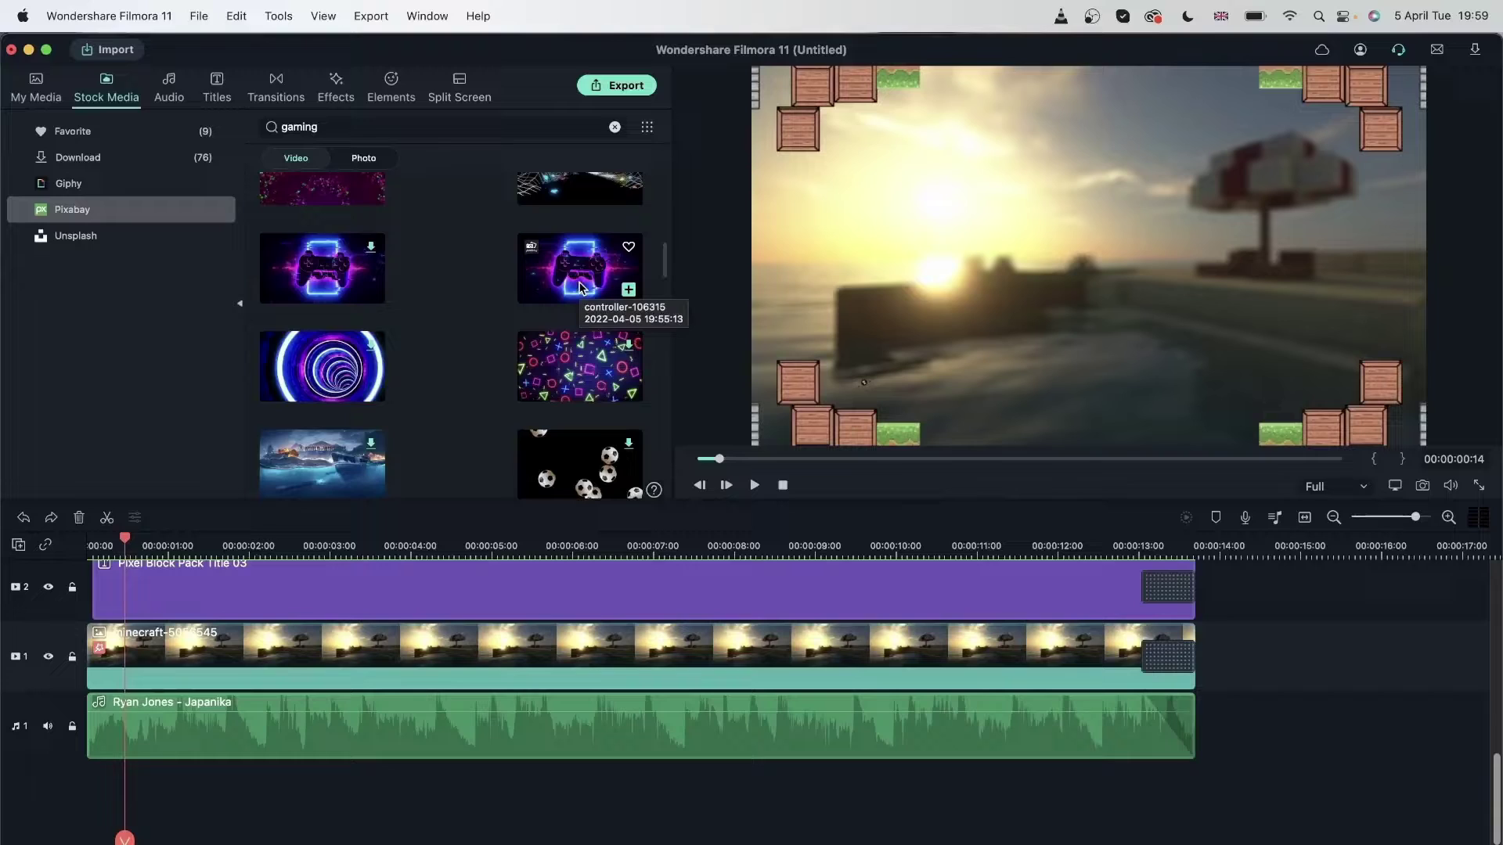
Step: Replace the Minecraft image on track 1 with the controller-106315 gamepad clip, undoing the accidental split
{"action": "left_click", "coordinate": [664, 664]}
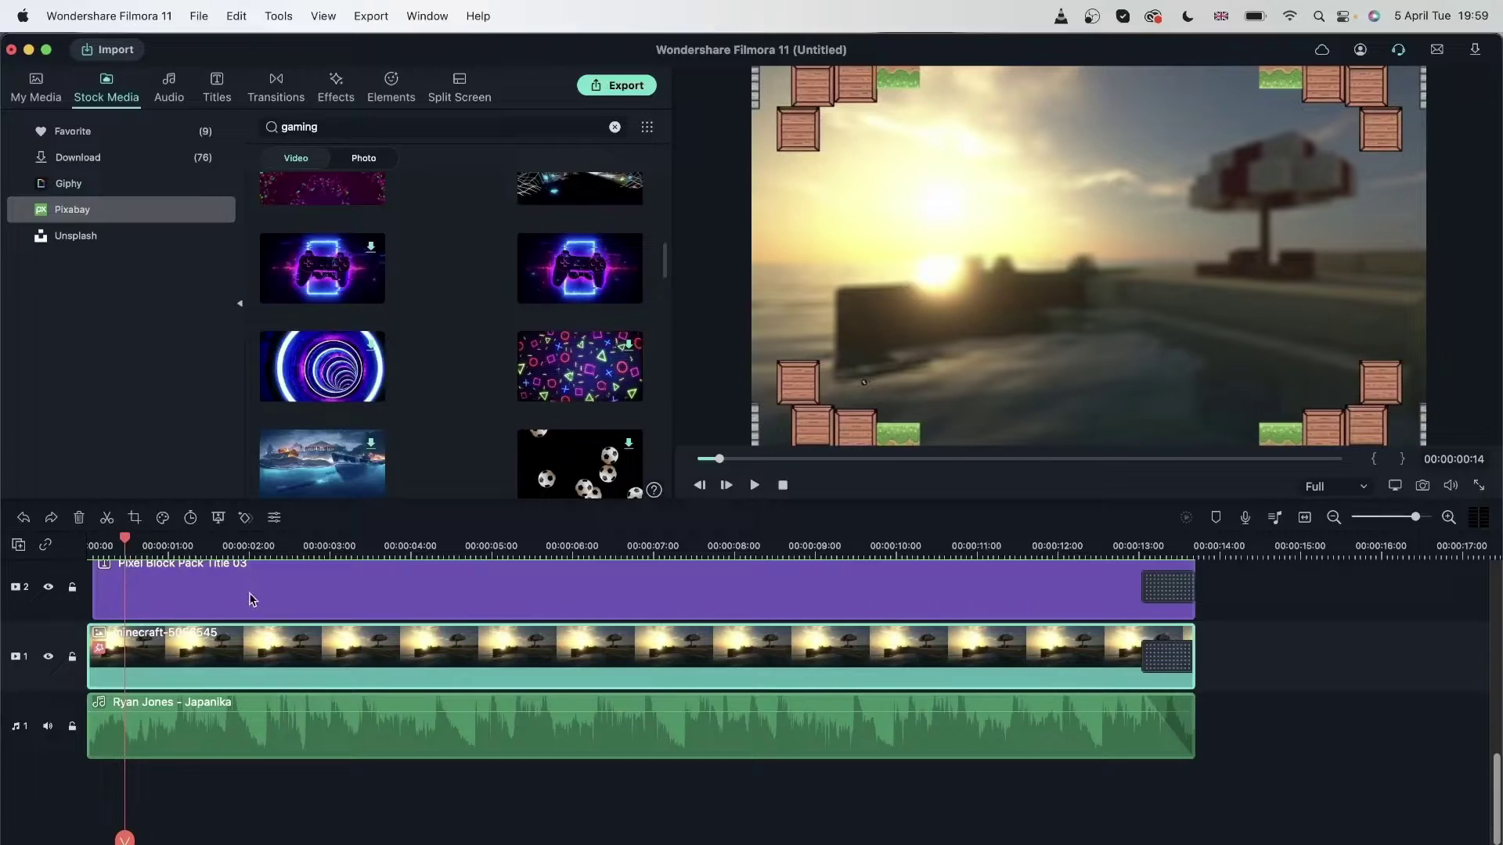
{"action": "left_click_drag", "start_coordinate": [577, 276], "coordinate": [116, 664]}
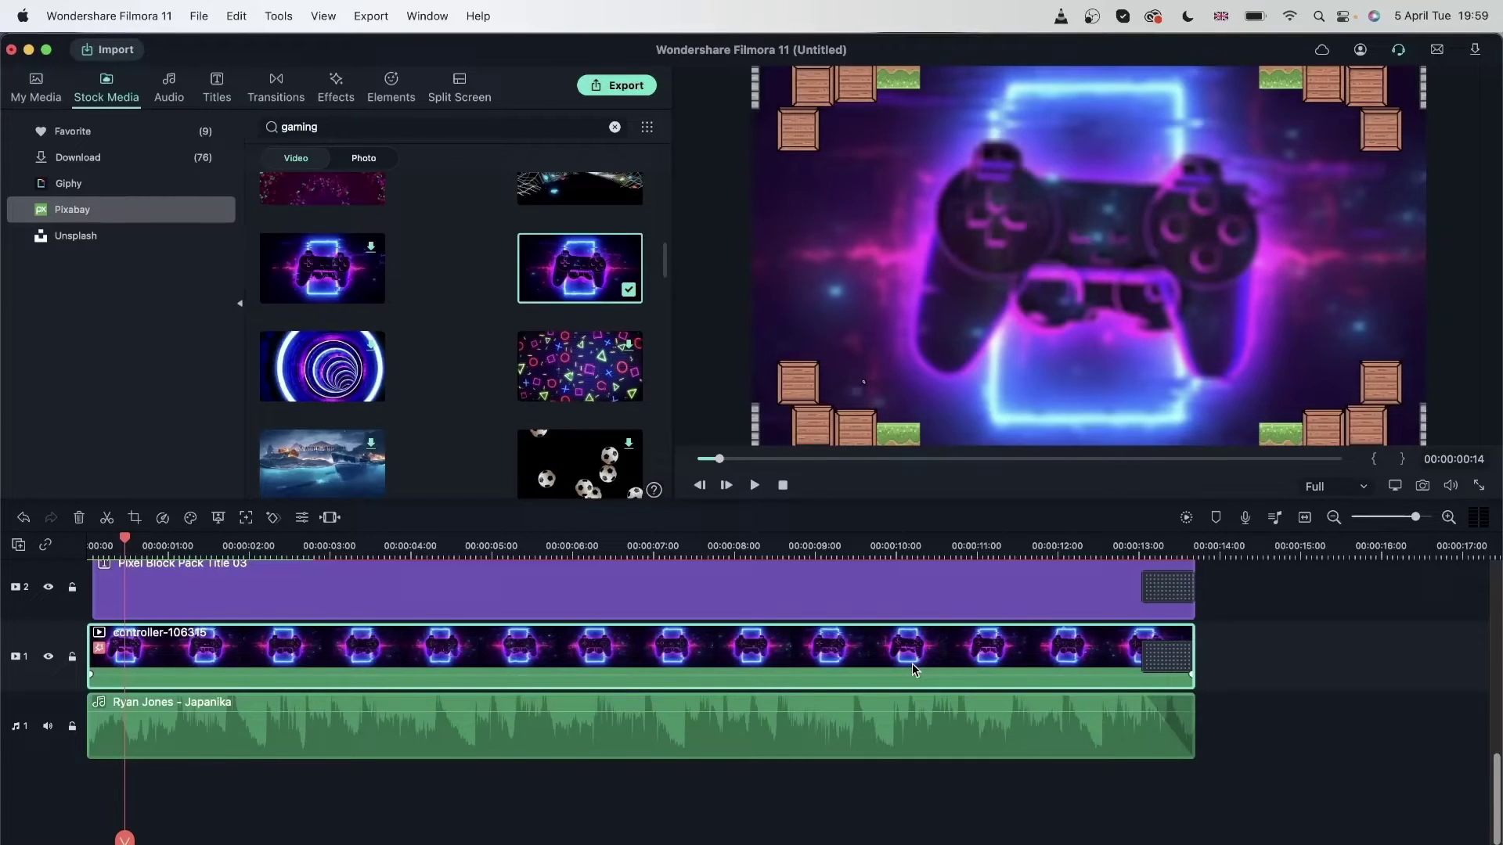
{"action": "mouse_move", "coordinate": [639, 268]}
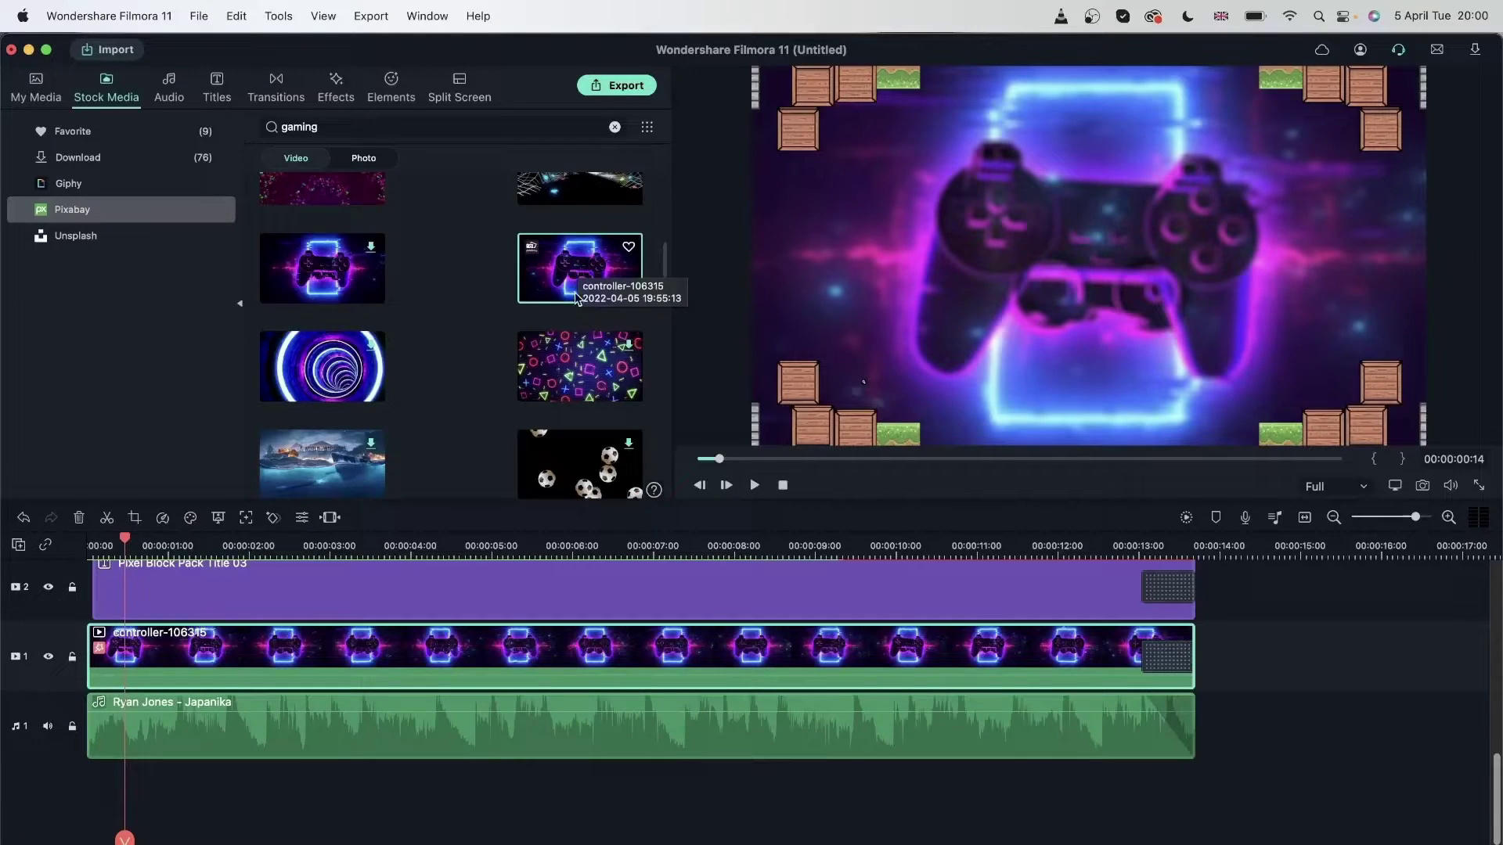
{"action": "left_click_drag", "start_coordinate": [577, 298], "coordinate": [211, 661]}
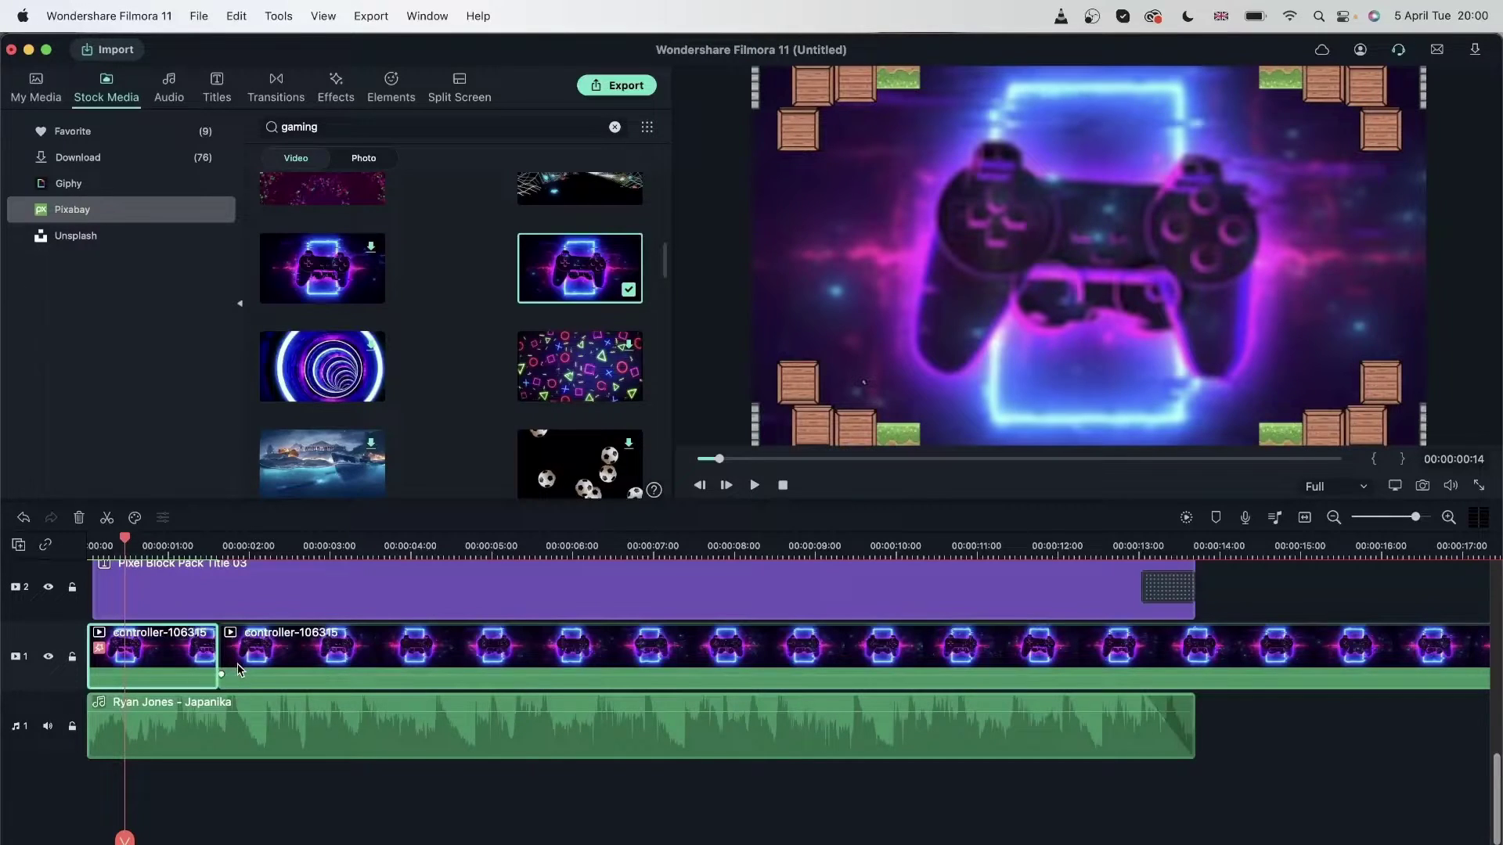
{"action": "left_click", "coordinate": [299, 659]}
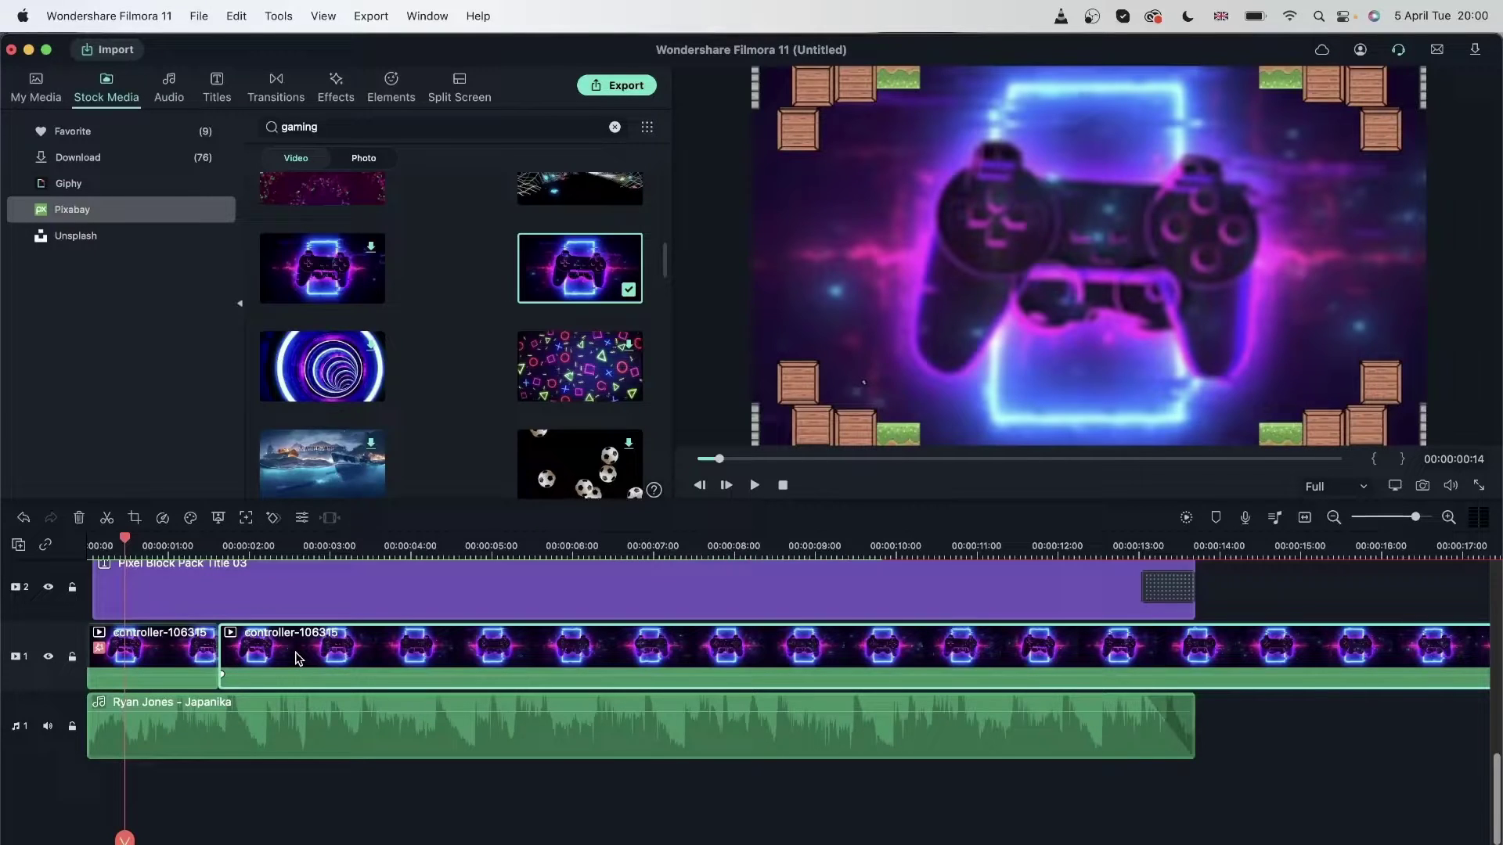
{"action": "key", "text": "super+z"}
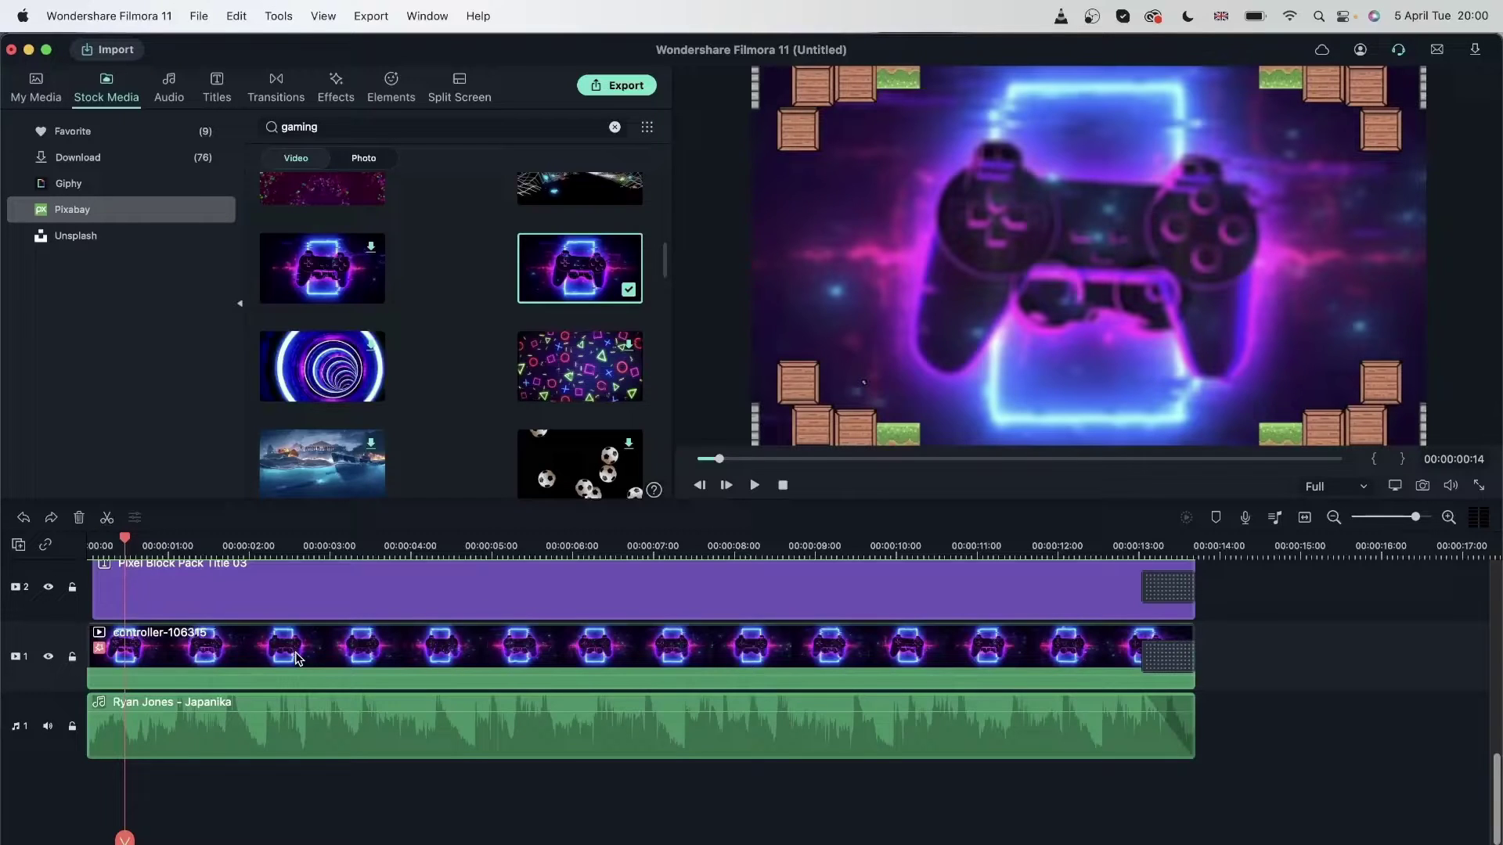
{"action": "left_click", "coordinate": [299, 659]}
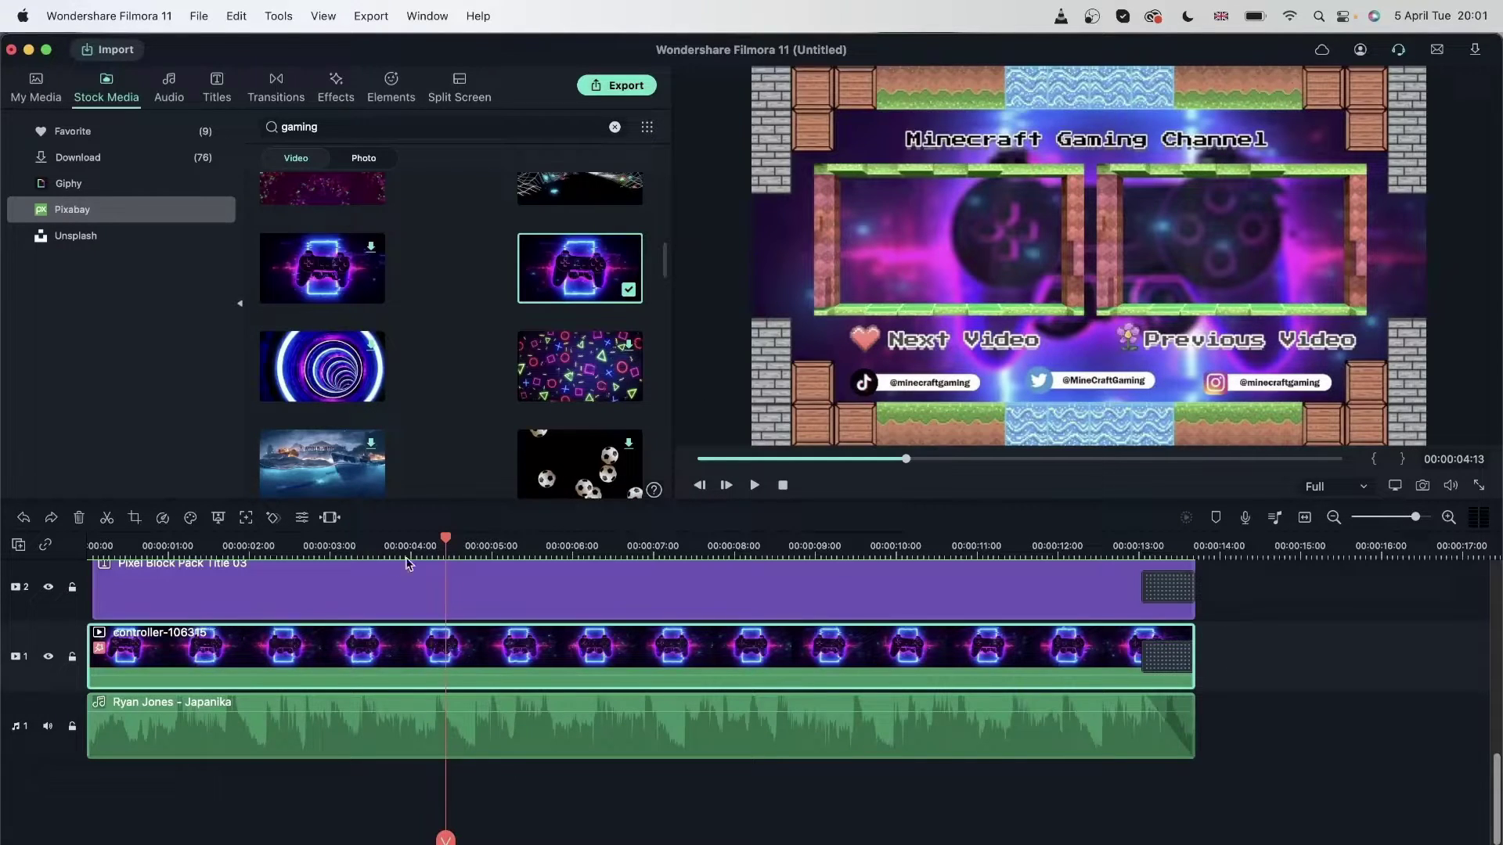
{"action": "left_click_drag", "start_coordinate": [437, 553], "coordinate": [290, 663]}
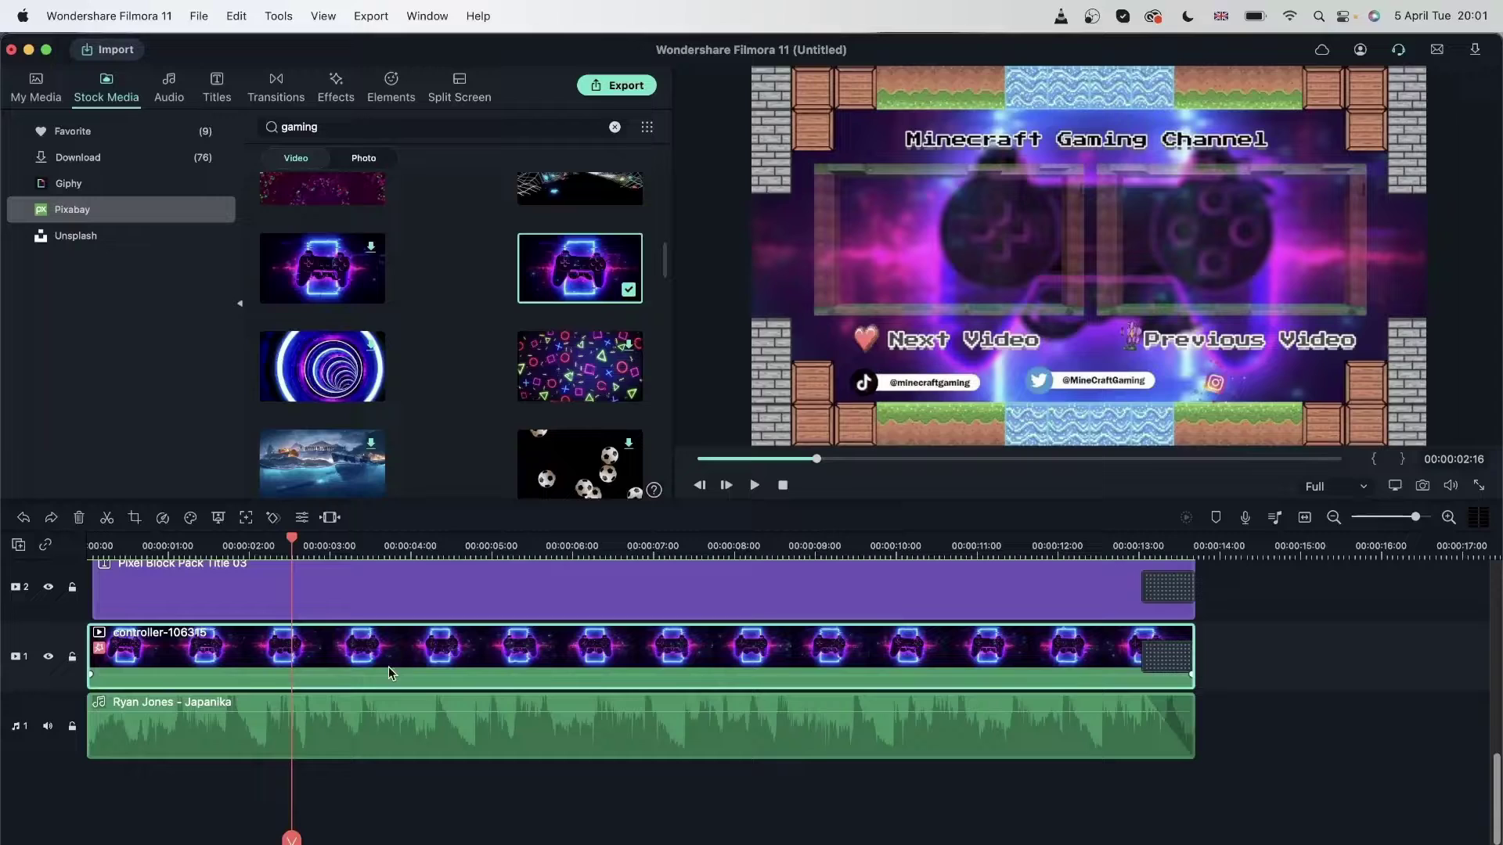
Step: In the gamepad clip's custom animation, set a 183% scale keyframe at the clip's start
{"action": "double_click", "coordinate": [415, 658]}
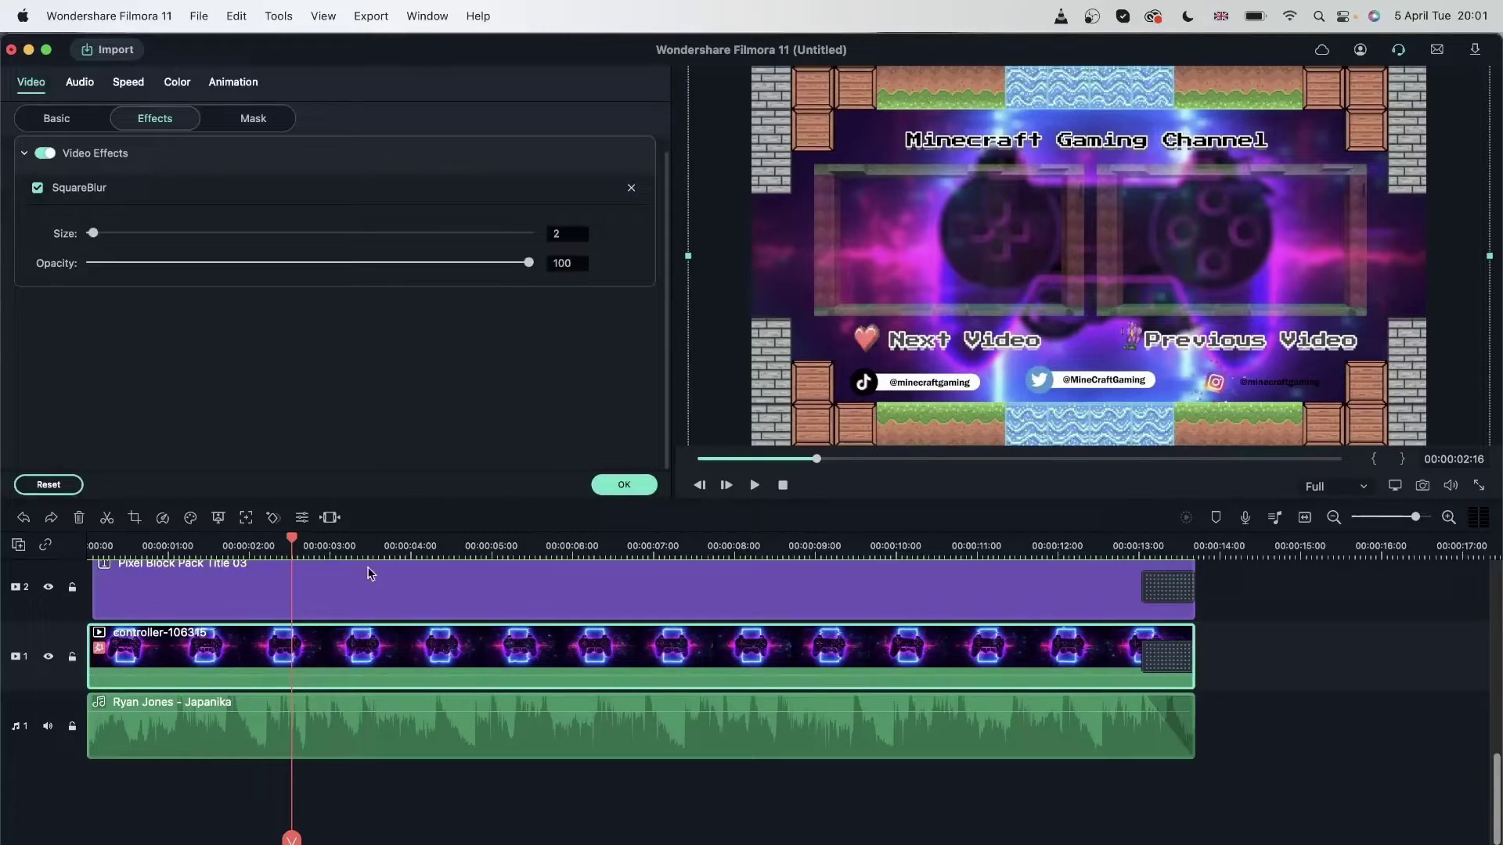
{"action": "left_click", "coordinate": [223, 87]}
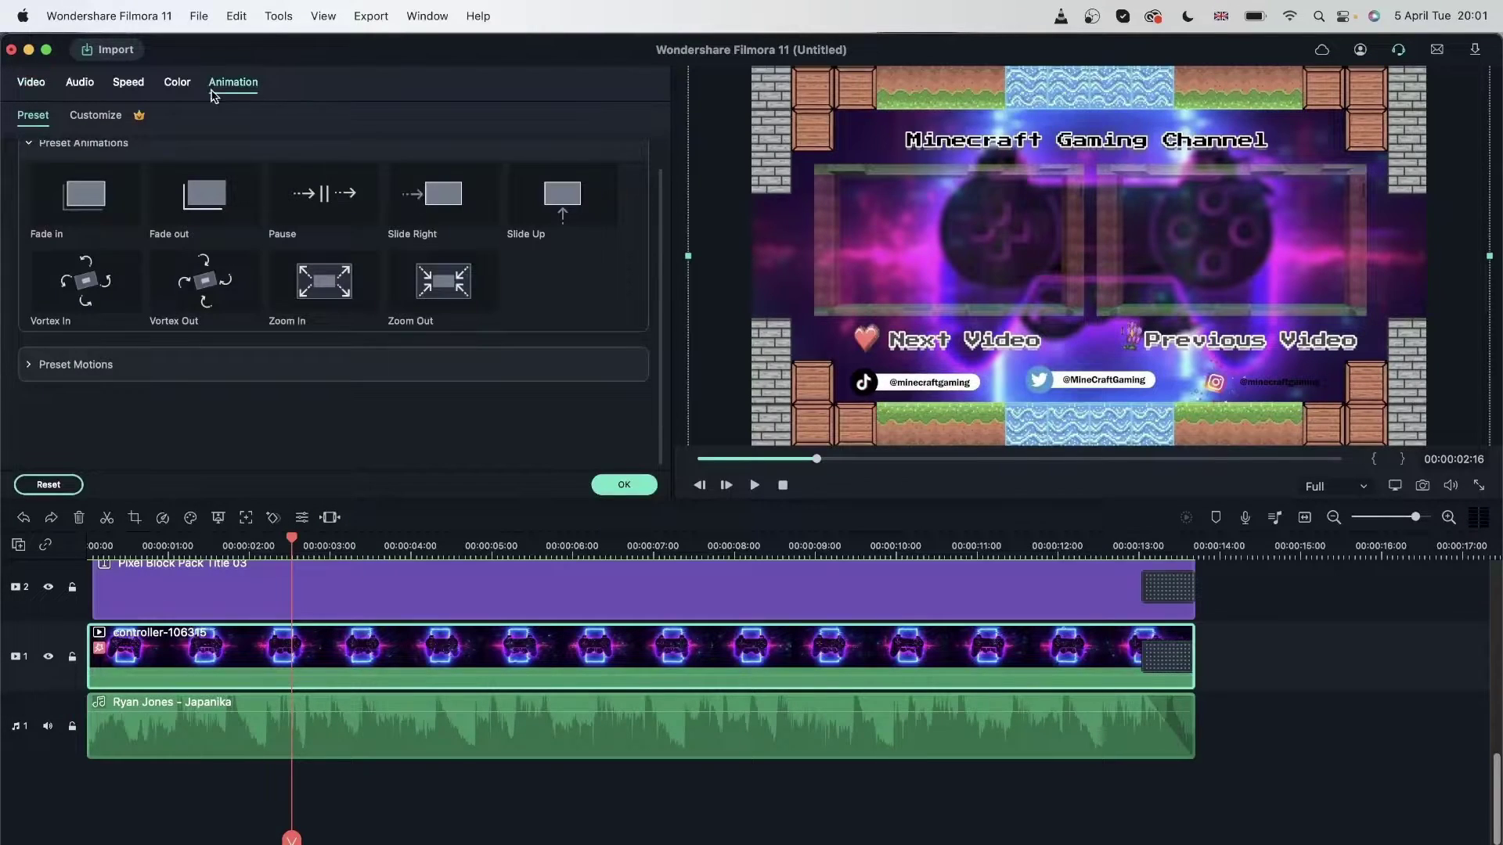
{"action": "left_click", "coordinate": [96, 116]}
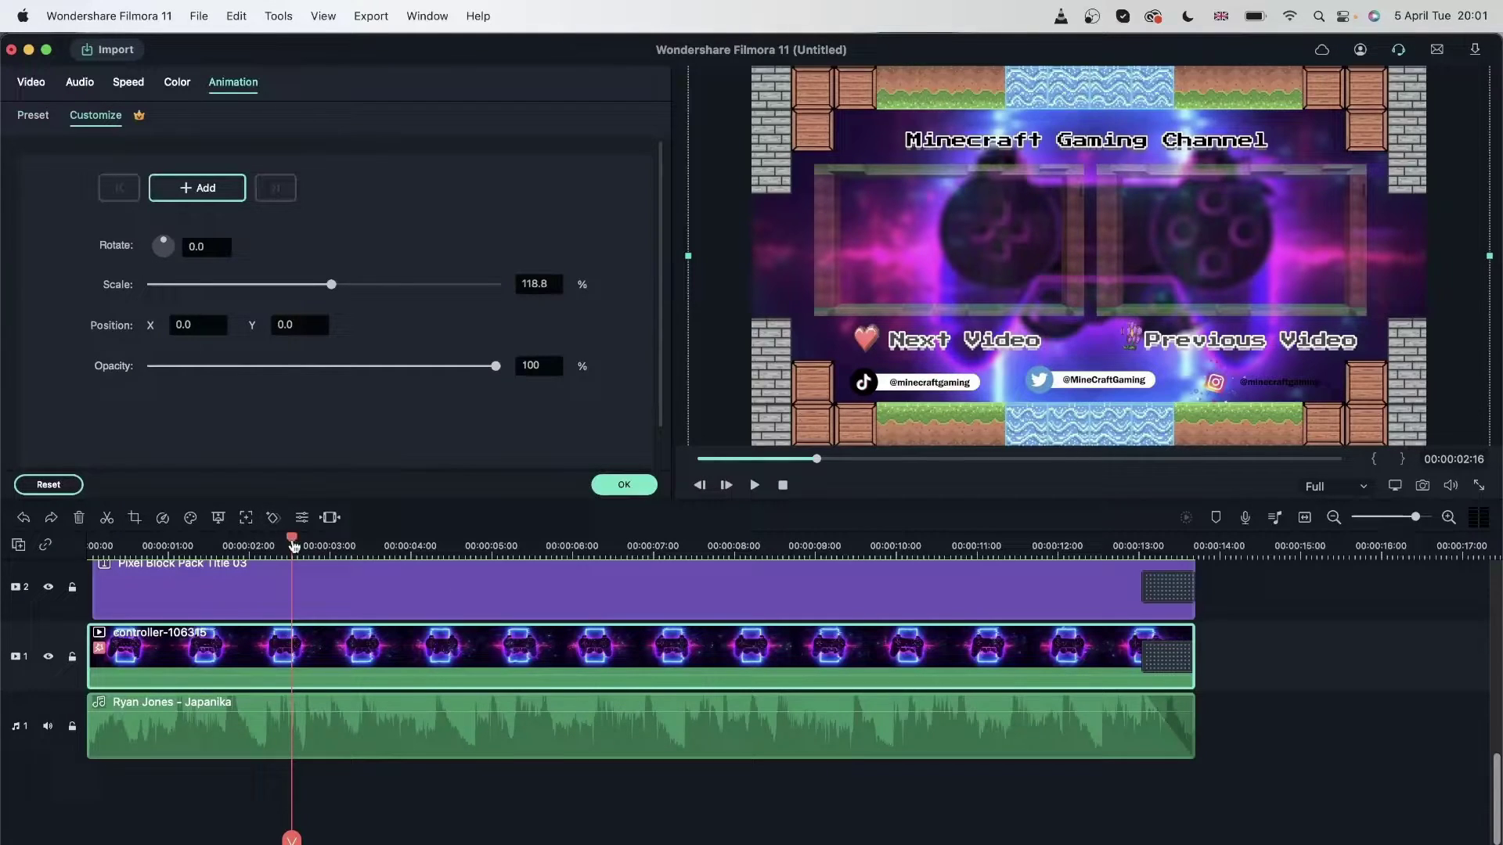
{"action": "left_click_drag", "start_coordinate": [288, 538], "coordinate": [135, 571]}
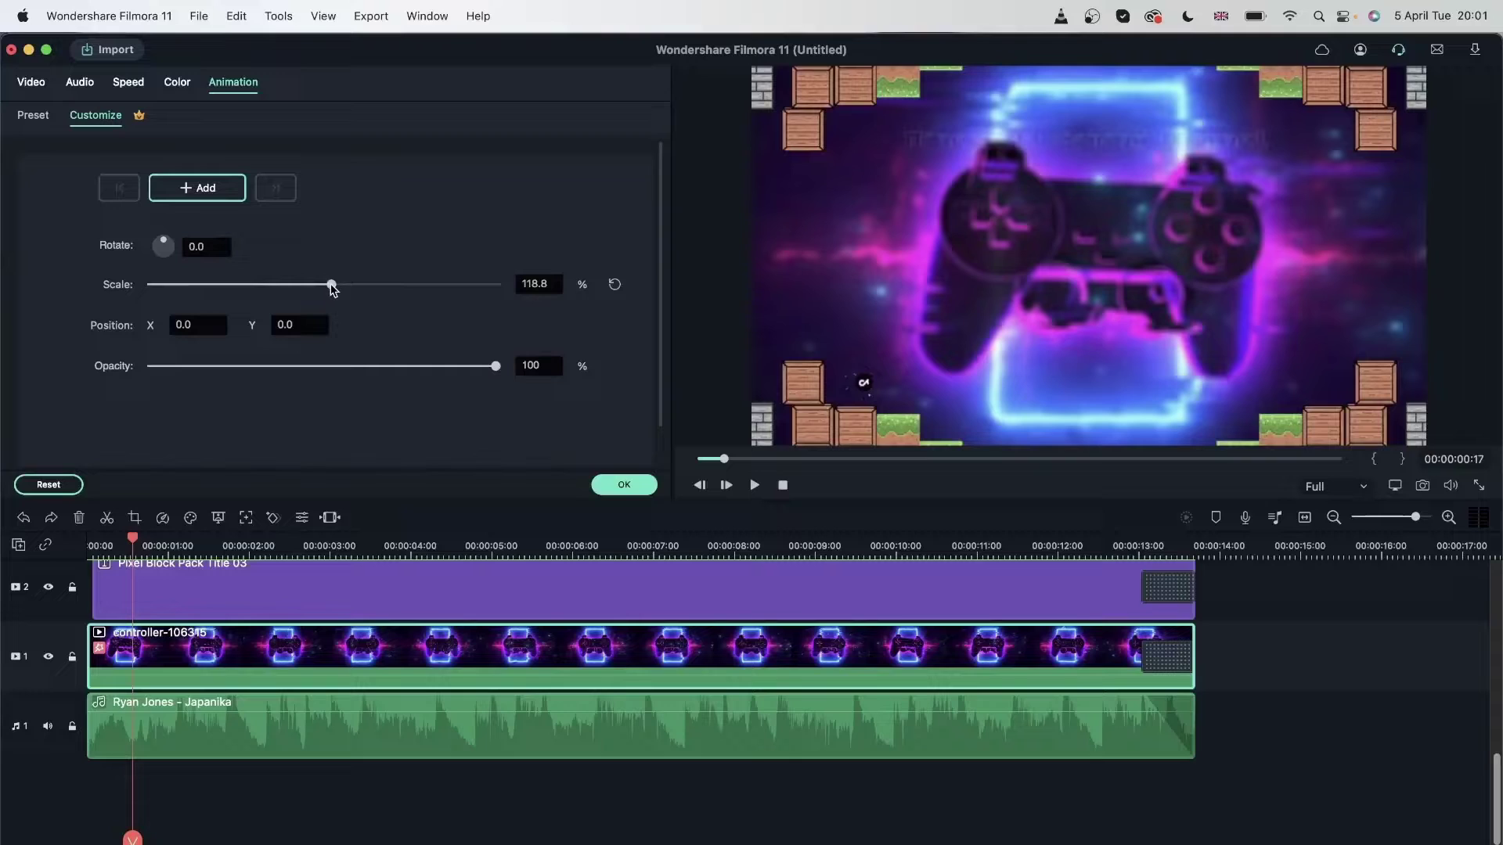
{"action": "left_click_drag", "start_coordinate": [333, 288], "coordinate": [368, 288]}
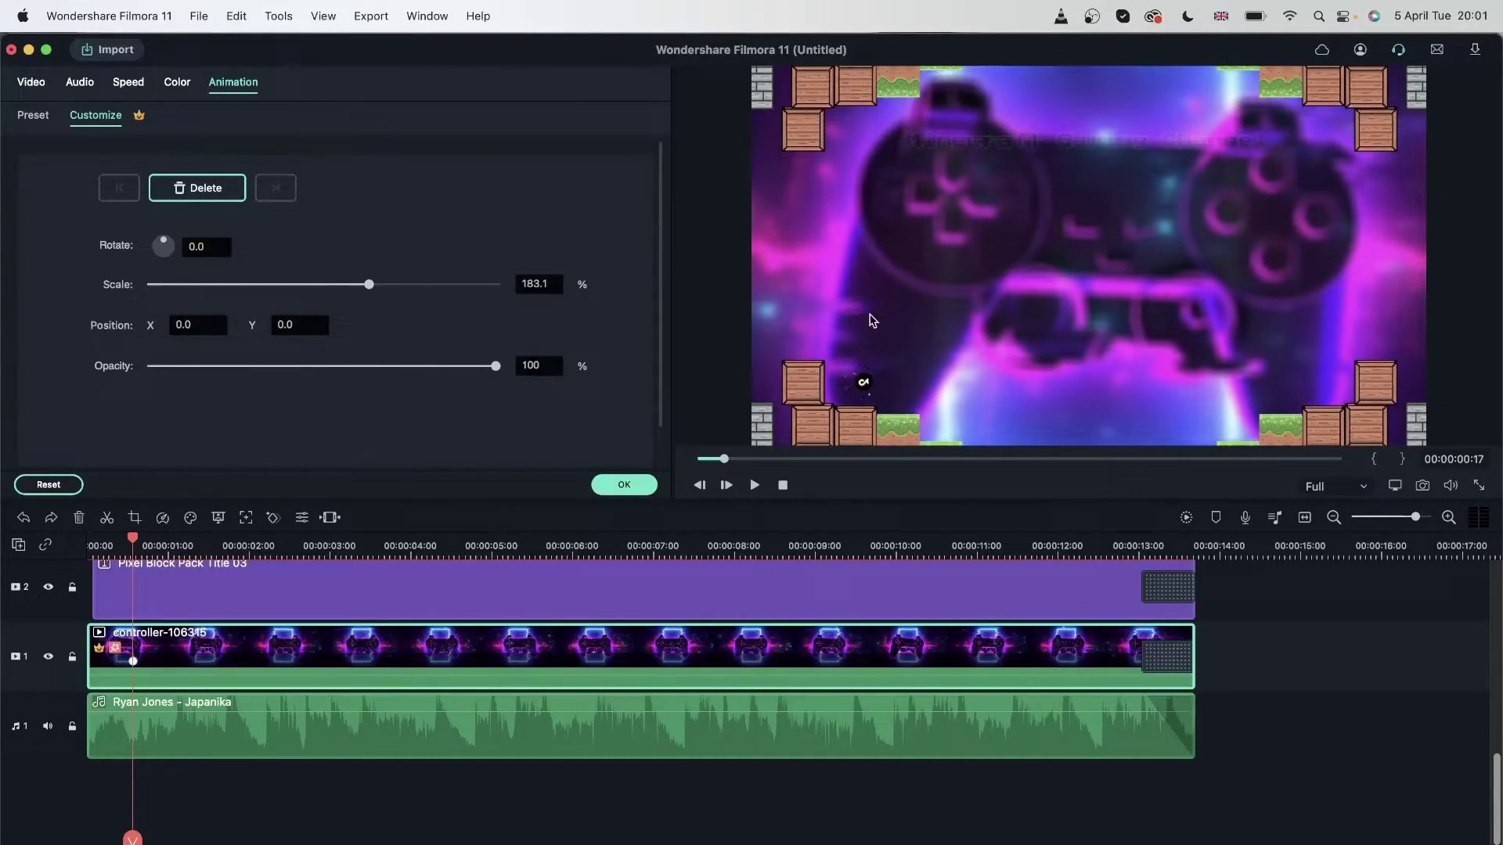
{"action": "left_click", "coordinate": [133, 664]}
{"action": "left_click_drag", "start_coordinate": [133, 665], "coordinate": [93, 666]}
Step: Add a second scale keyframe of about 100% at the clip's end
{"action": "left_click", "coordinate": [405, 545]}
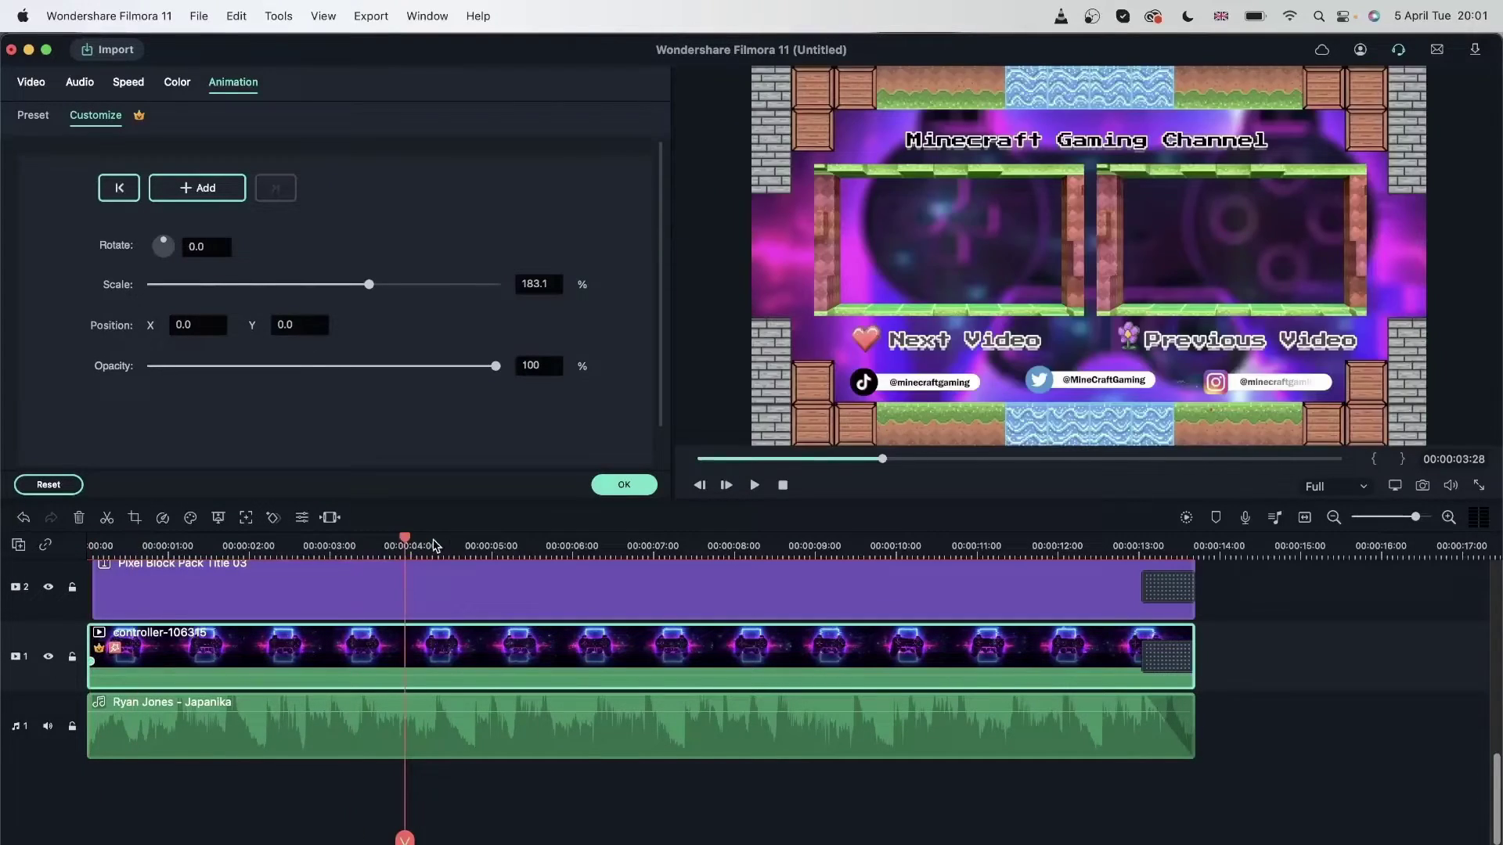
{"action": "left_click", "coordinate": [563, 546]}
{"action": "left_click", "coordinate": [977, 543]}
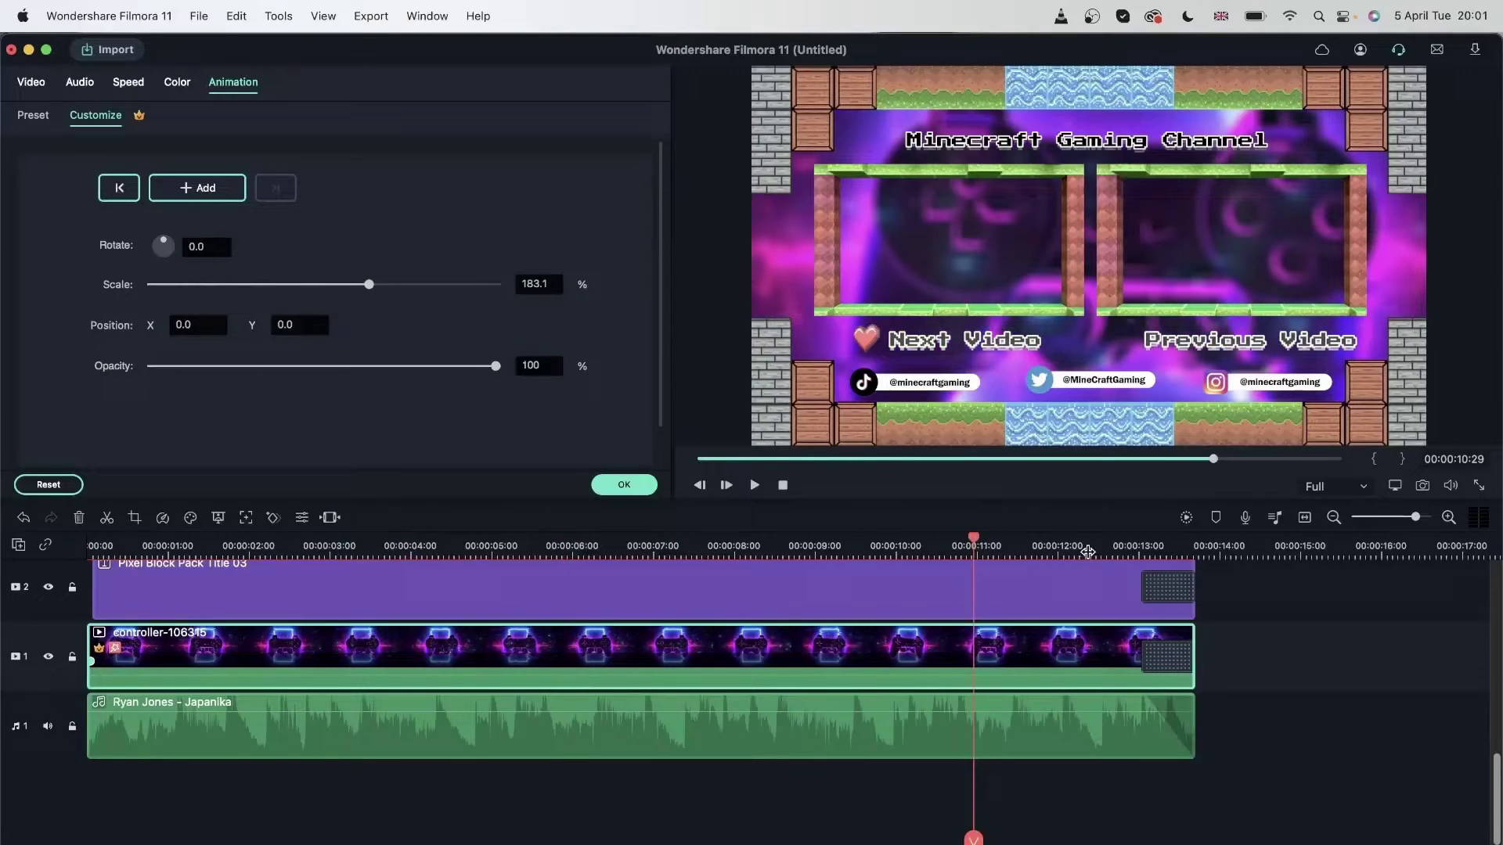
{"action": "left_click", "coordinate": [1096, 545]}
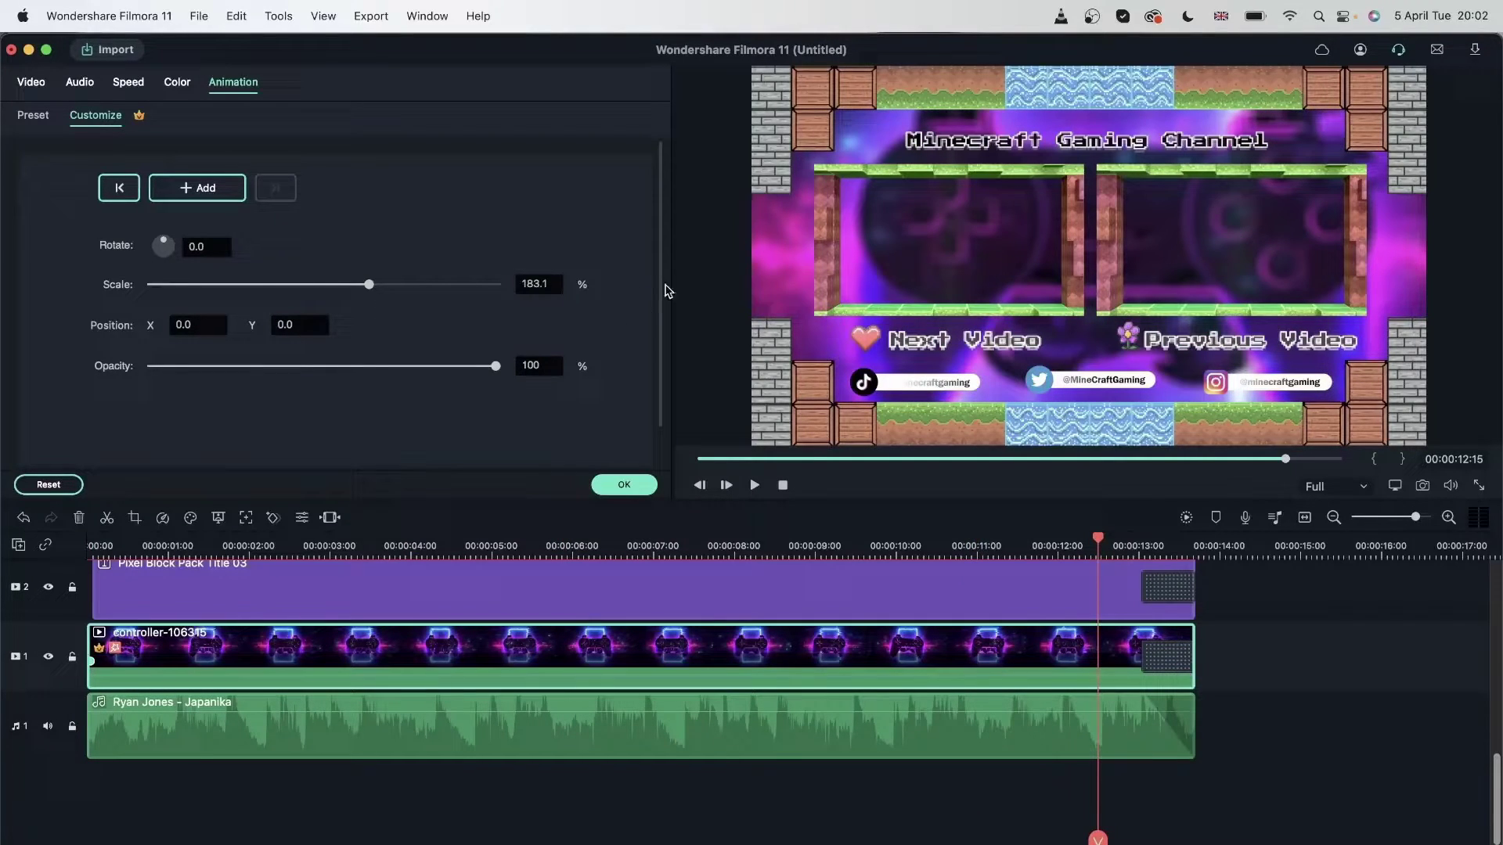
{"action": "mouse_move", "coordinate": [371, 285]}
{"action": "left_mouse_down"}
{"action": "mouse_move", "coordinate": [325, 286]}
{"action": "mouse_move", "coordinate": [321, 300]}
{"action": "mouse_move", "coordinate": [320, 288]}
{"action": "left_mouse_up"}
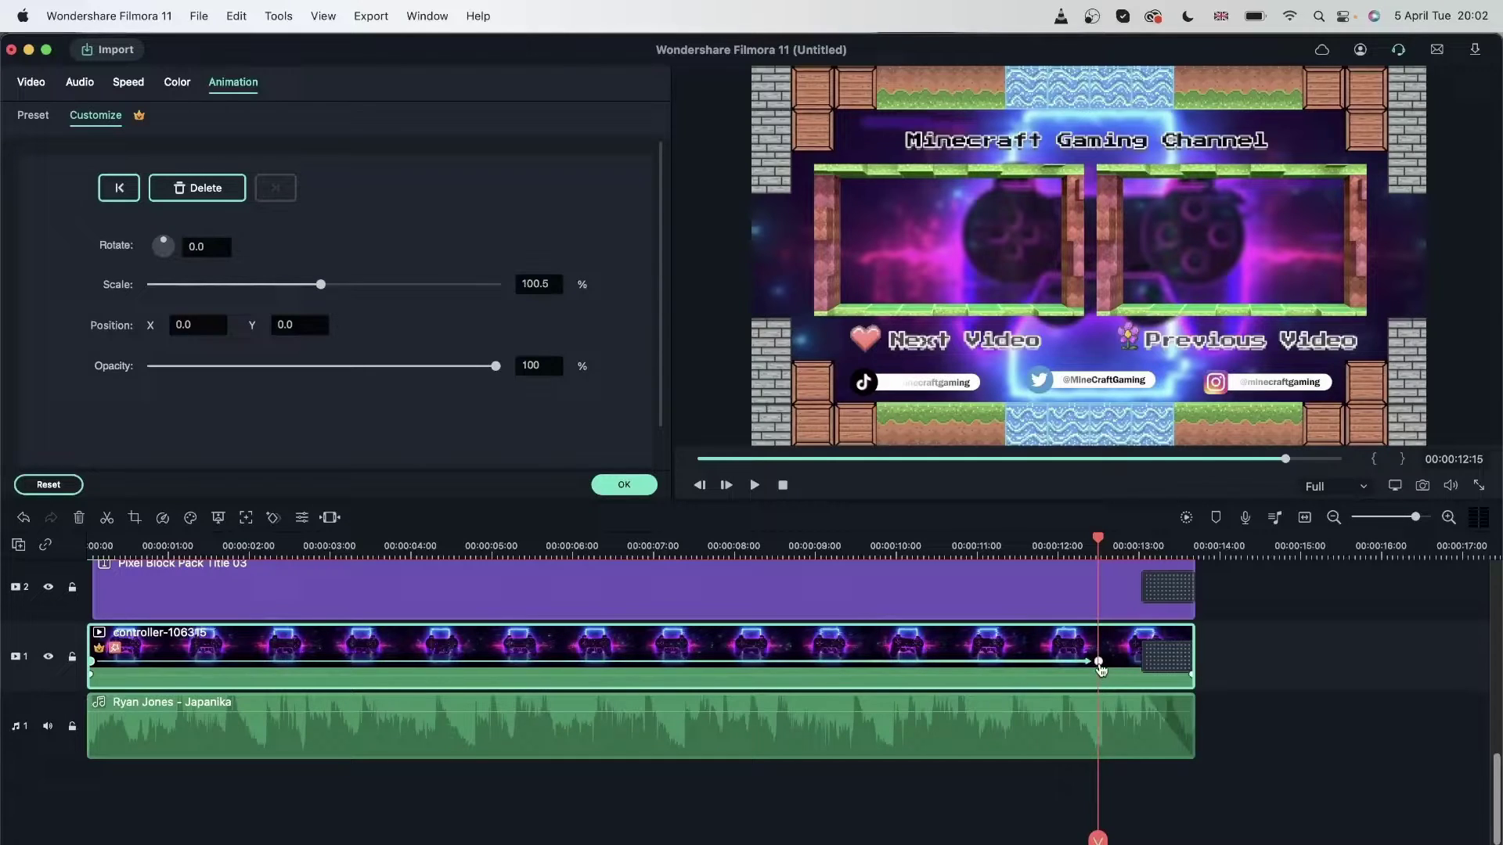
{"action": "left_click_drag", "start_coordinate": [1099, 663], "coordinate": [1177, 674]}
{"action": "left_click", "coordinate": [1180, 675]}
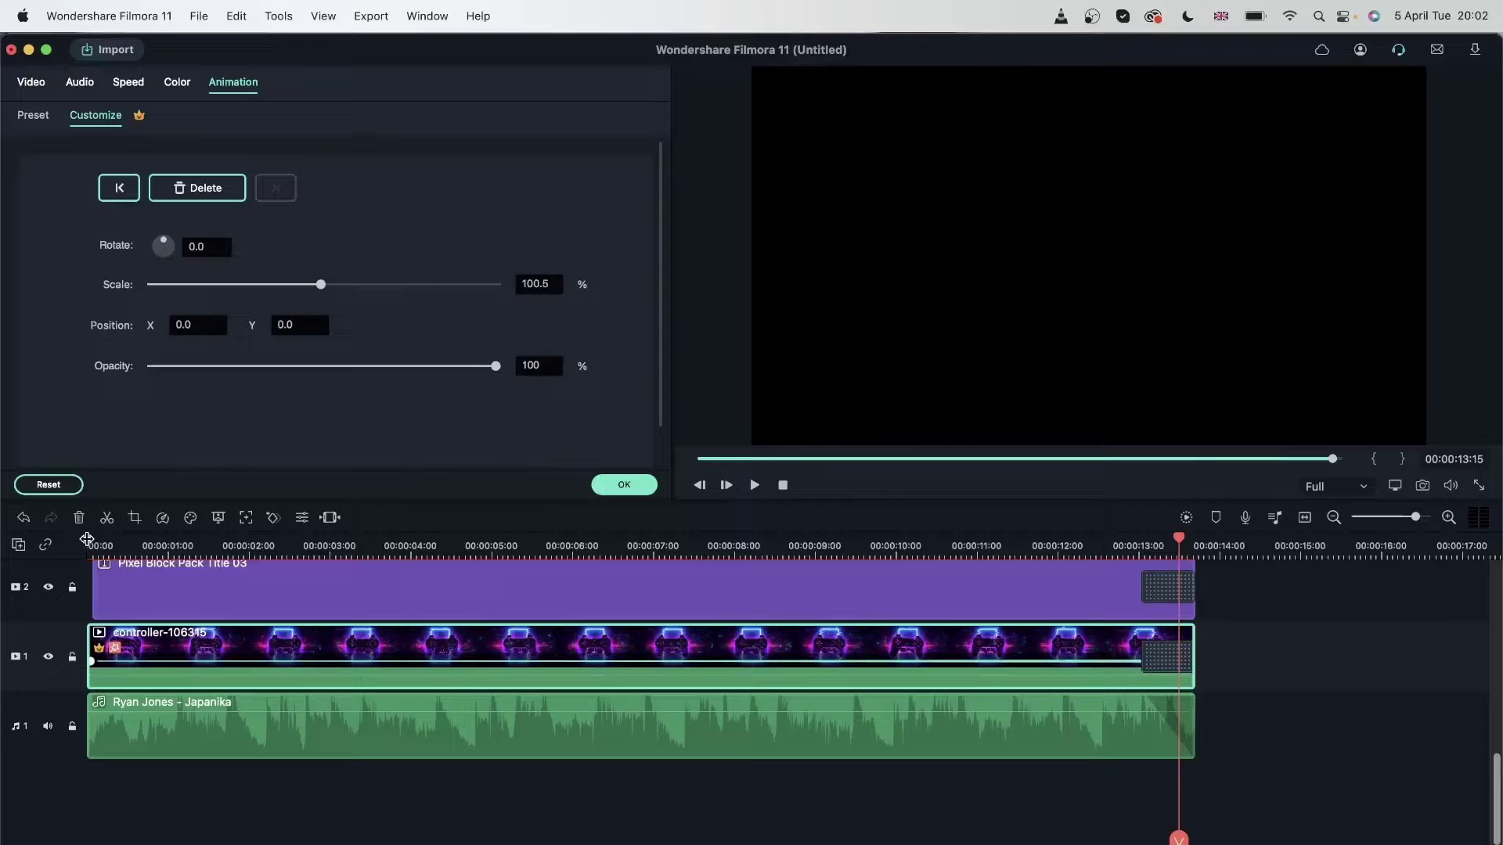
Step: Preview the zoom-out from the start and confirm the scale animation
{"action": "key", "text": "Home"}
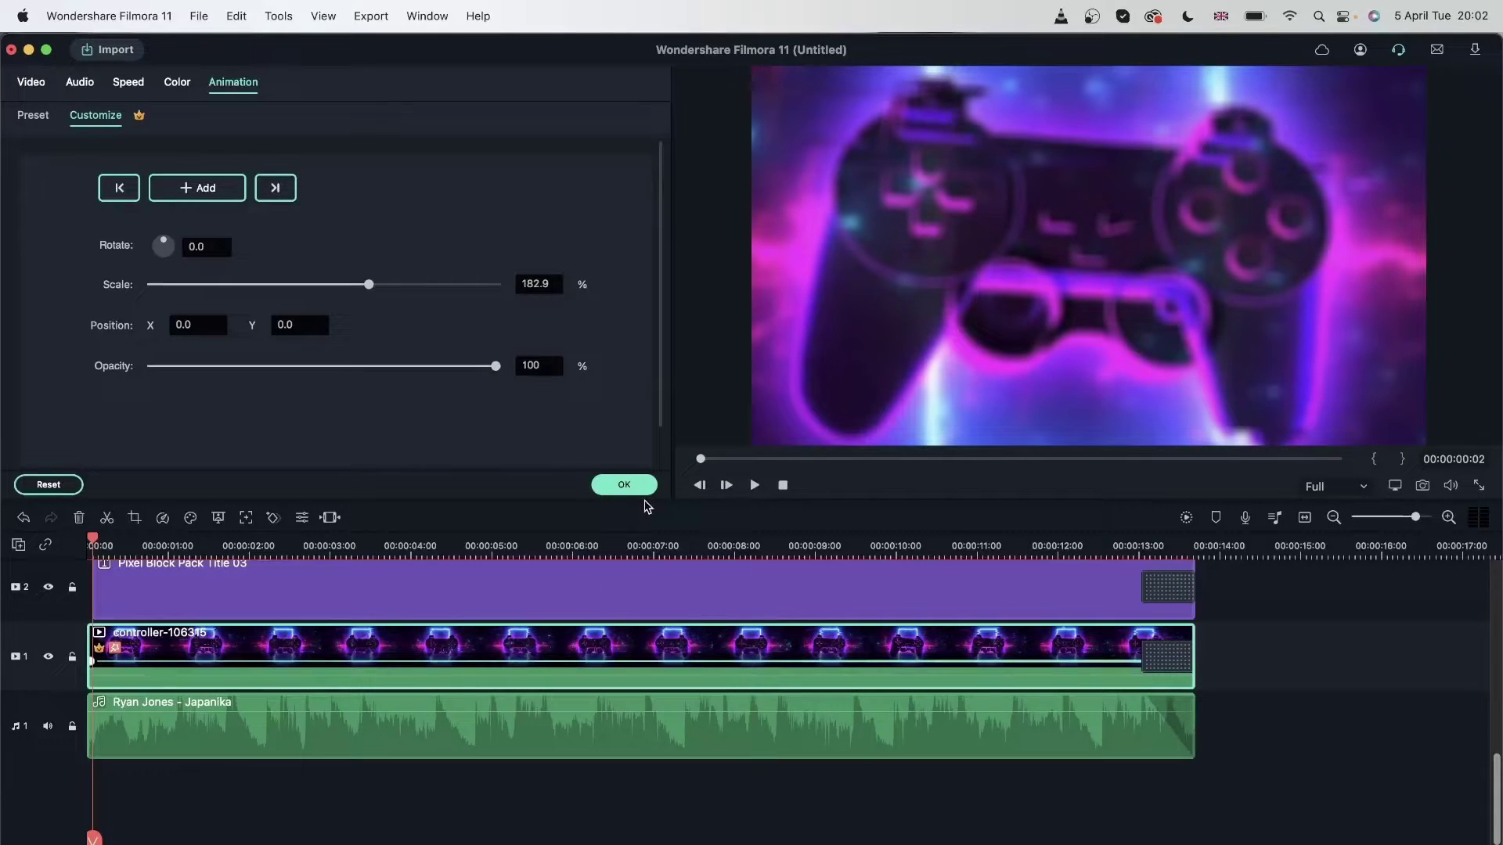
{"action": "key", "text": "space"}
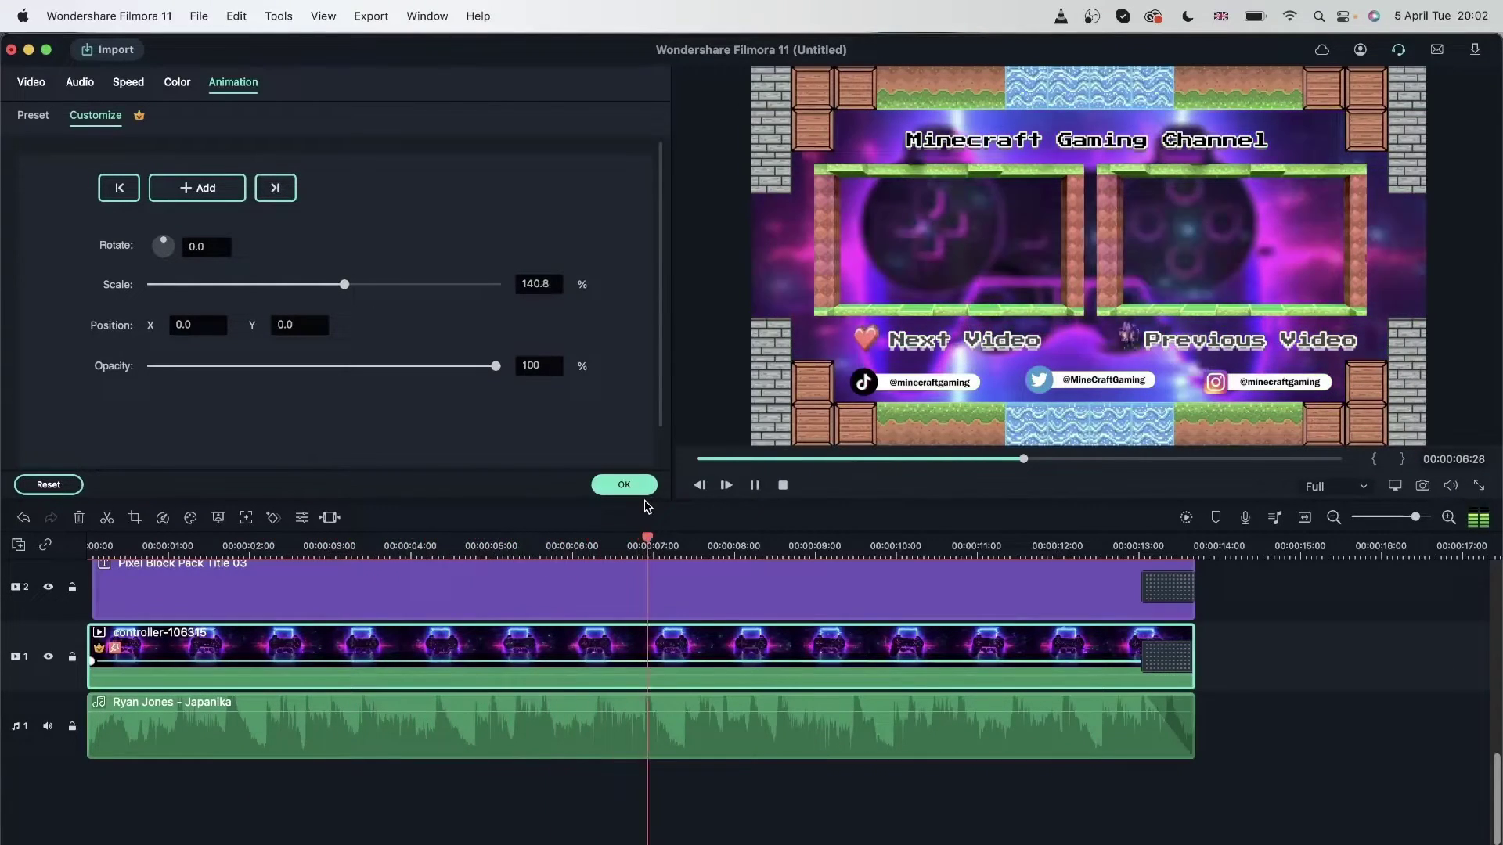
{"action": "key", "text": "space"}
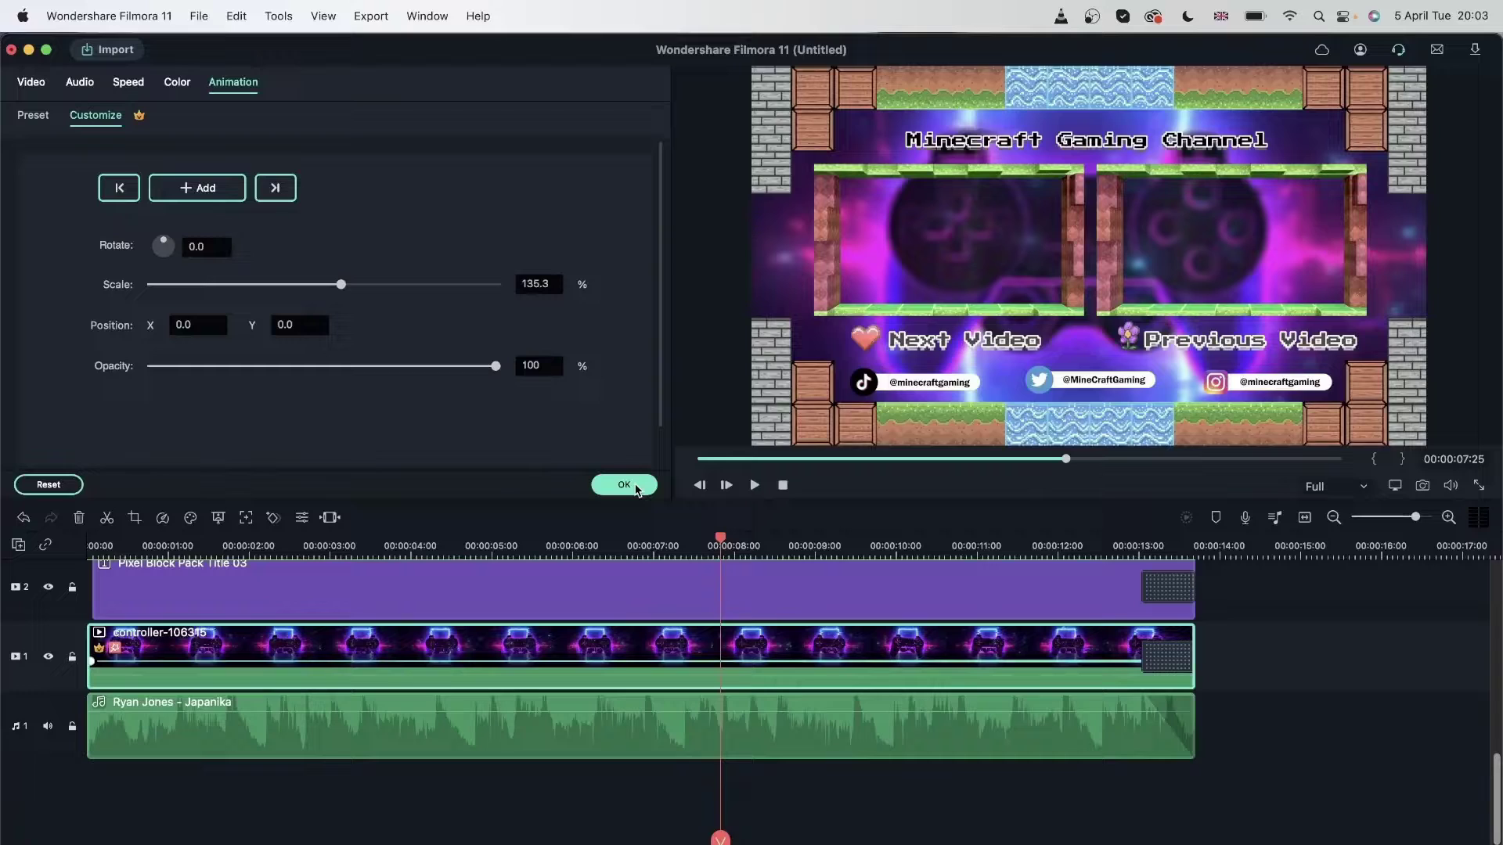
{"action": "left_click", "coordinate": [634, 486]}
Step: Edit the end-screen title, replacing 'Minecraft' with 'My' so it reads My Gaming Channel
{"action": "scroll", "coordinate": [638, 643], "scroll_direction": "up", "scroll_amount": 2}
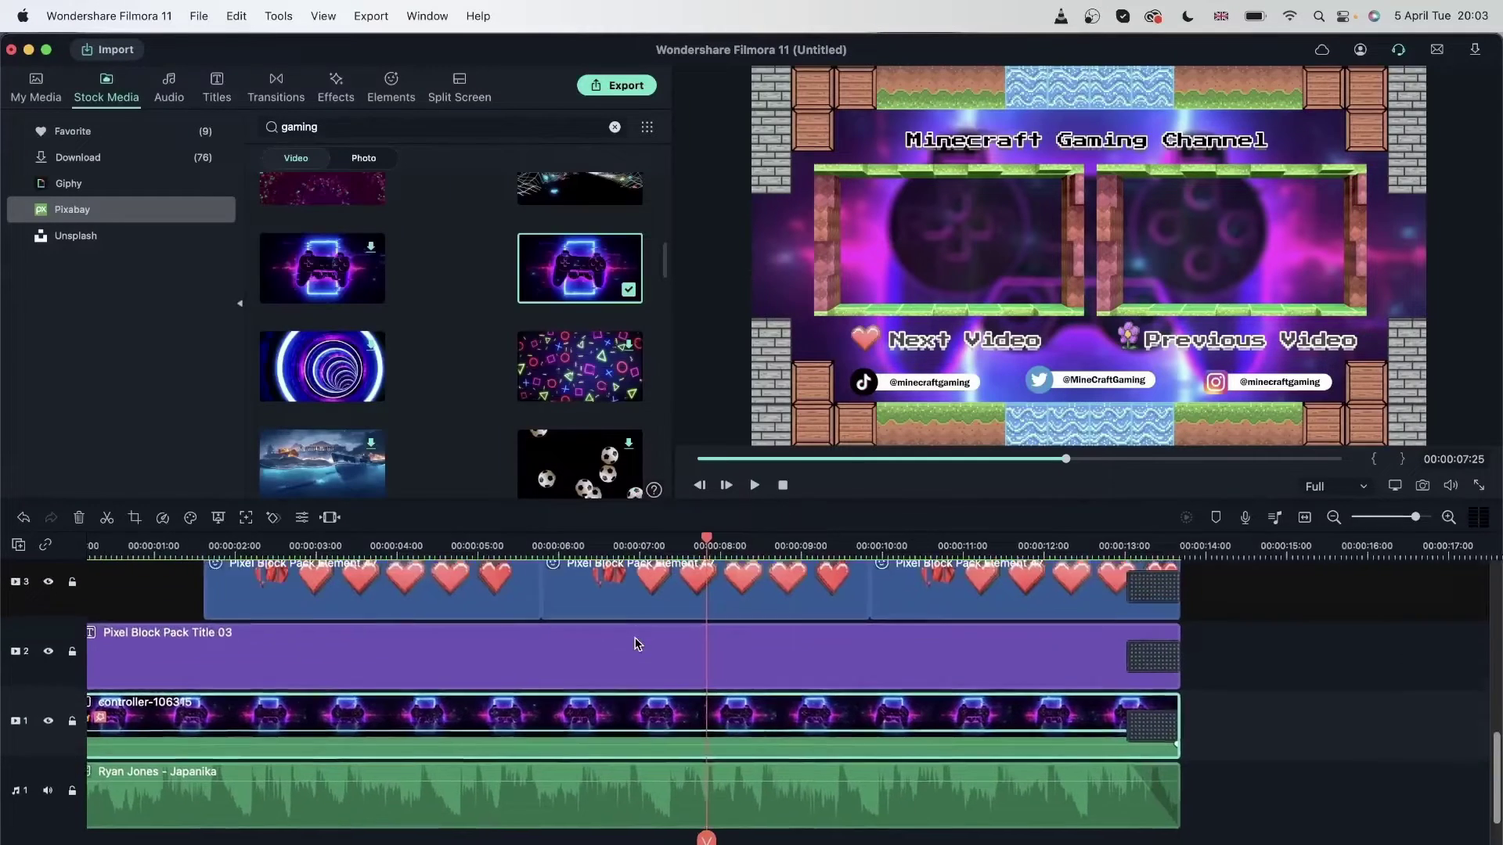
{"action": "left_click", "coordinate": [481, 676]}
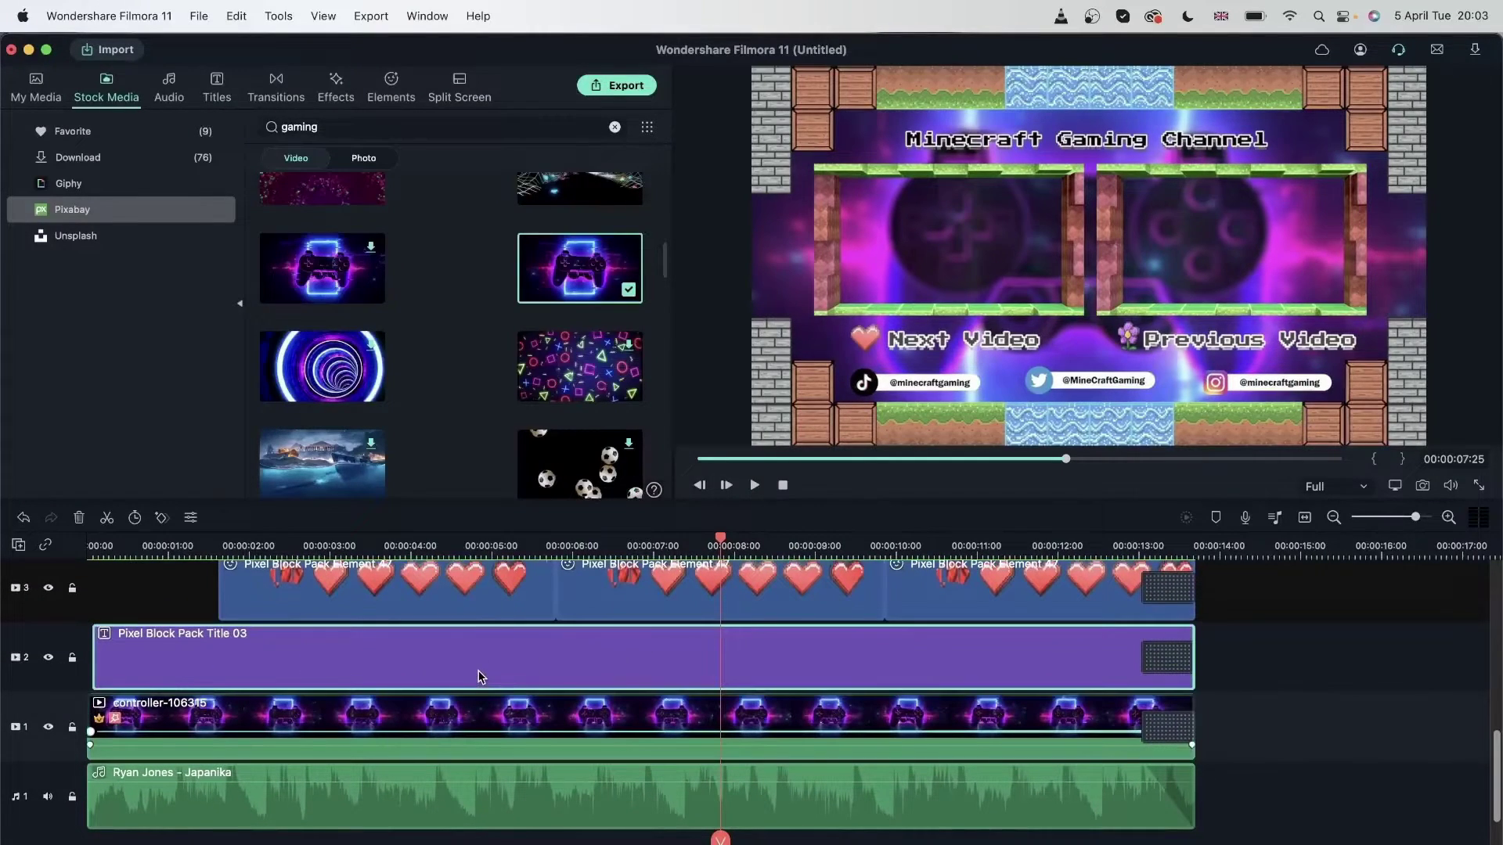
{"action": "double_click", "coordinate": [1202, 139]}
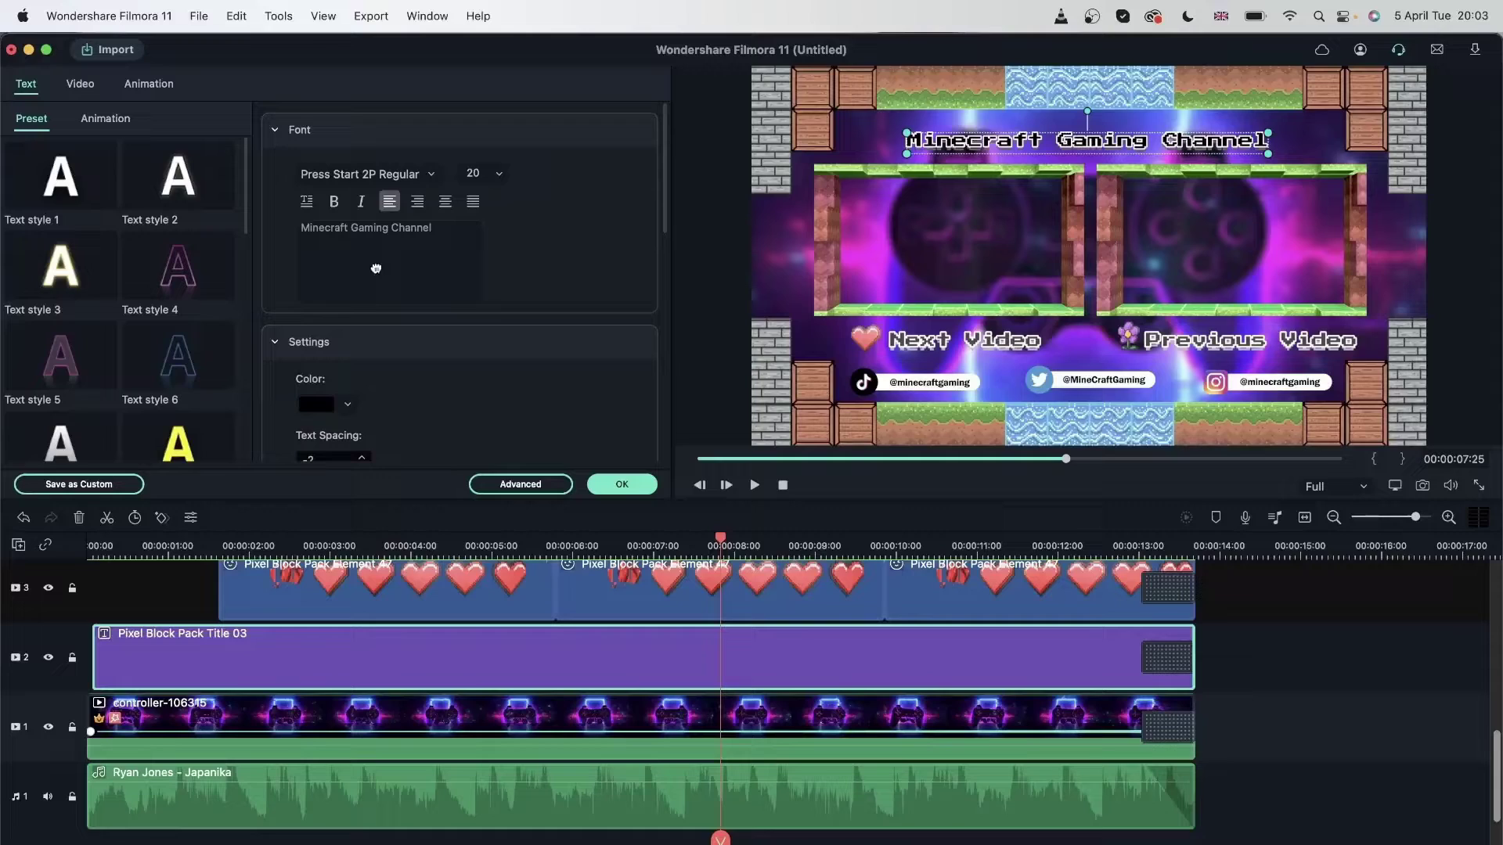
{"action": "double_click", "coordinate": [421, 228]}
{"action": "left_click", "coordinate": [451, 238]}
{"action": "left_click_drag", "start_coordinate": [451, 238], "coordinate": [262, 228]}
{"action": "double_click", "coordinate": [330, 235]}
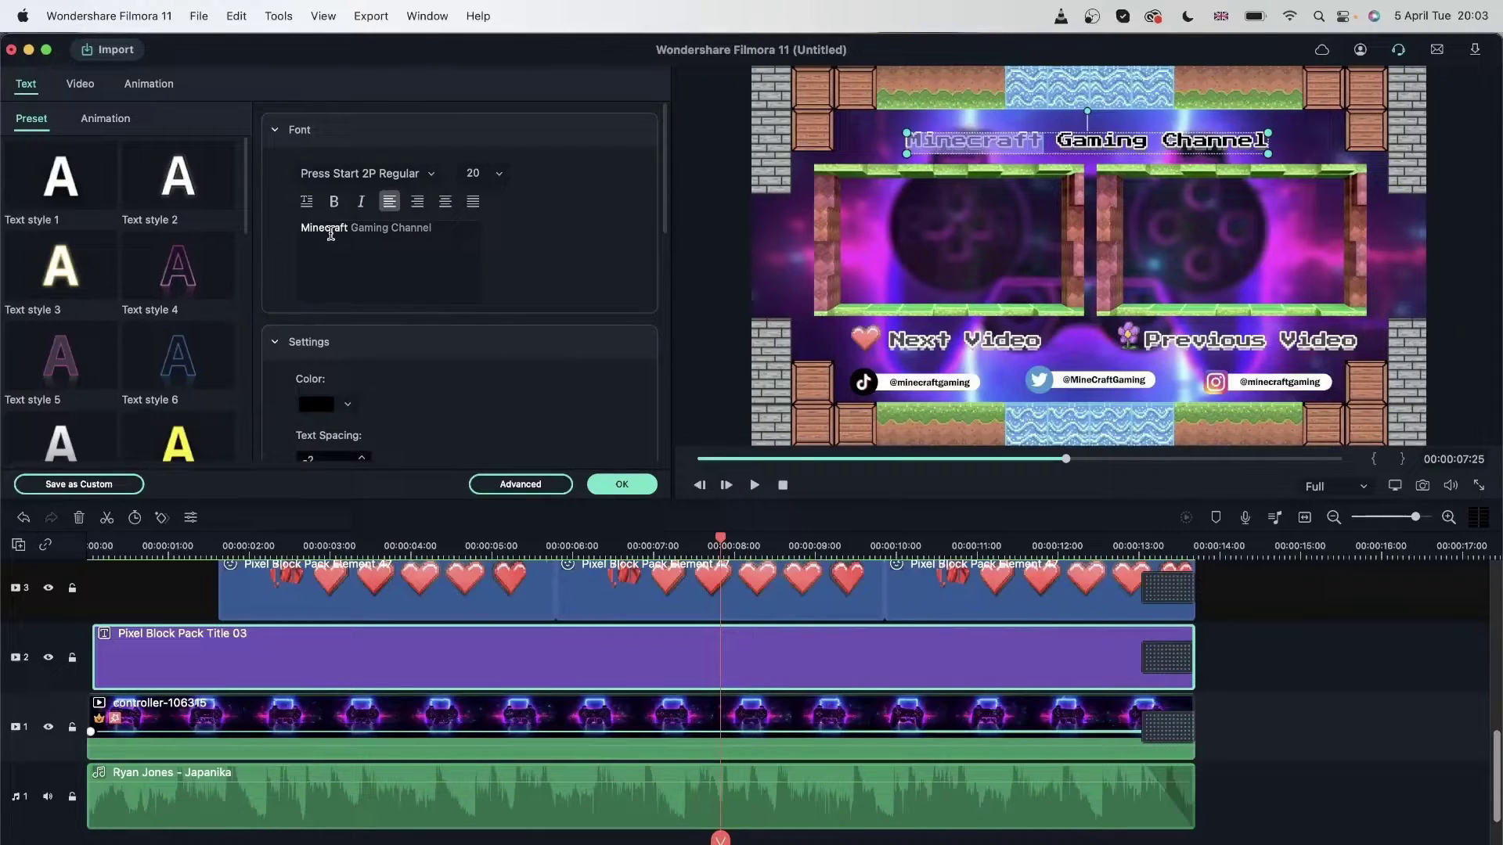
{"action": "type", "text": "My"}
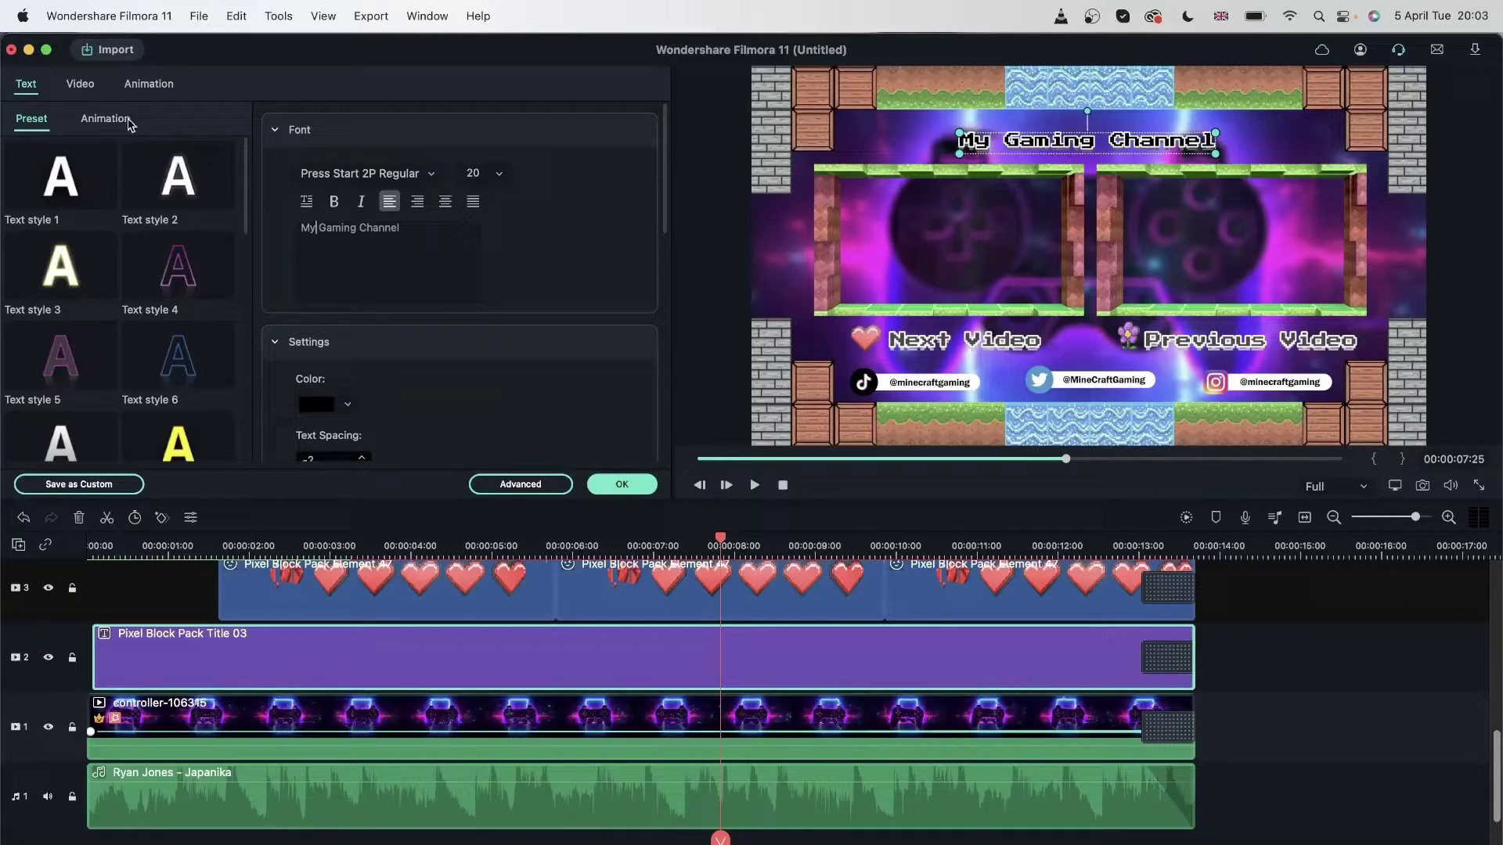
Step: Apply the yellow Text style 8 preset to the title
{"action": "left_click", "coordinate": [186, 280]}
{"action": "left_click", "coordinate": [164, 358]}
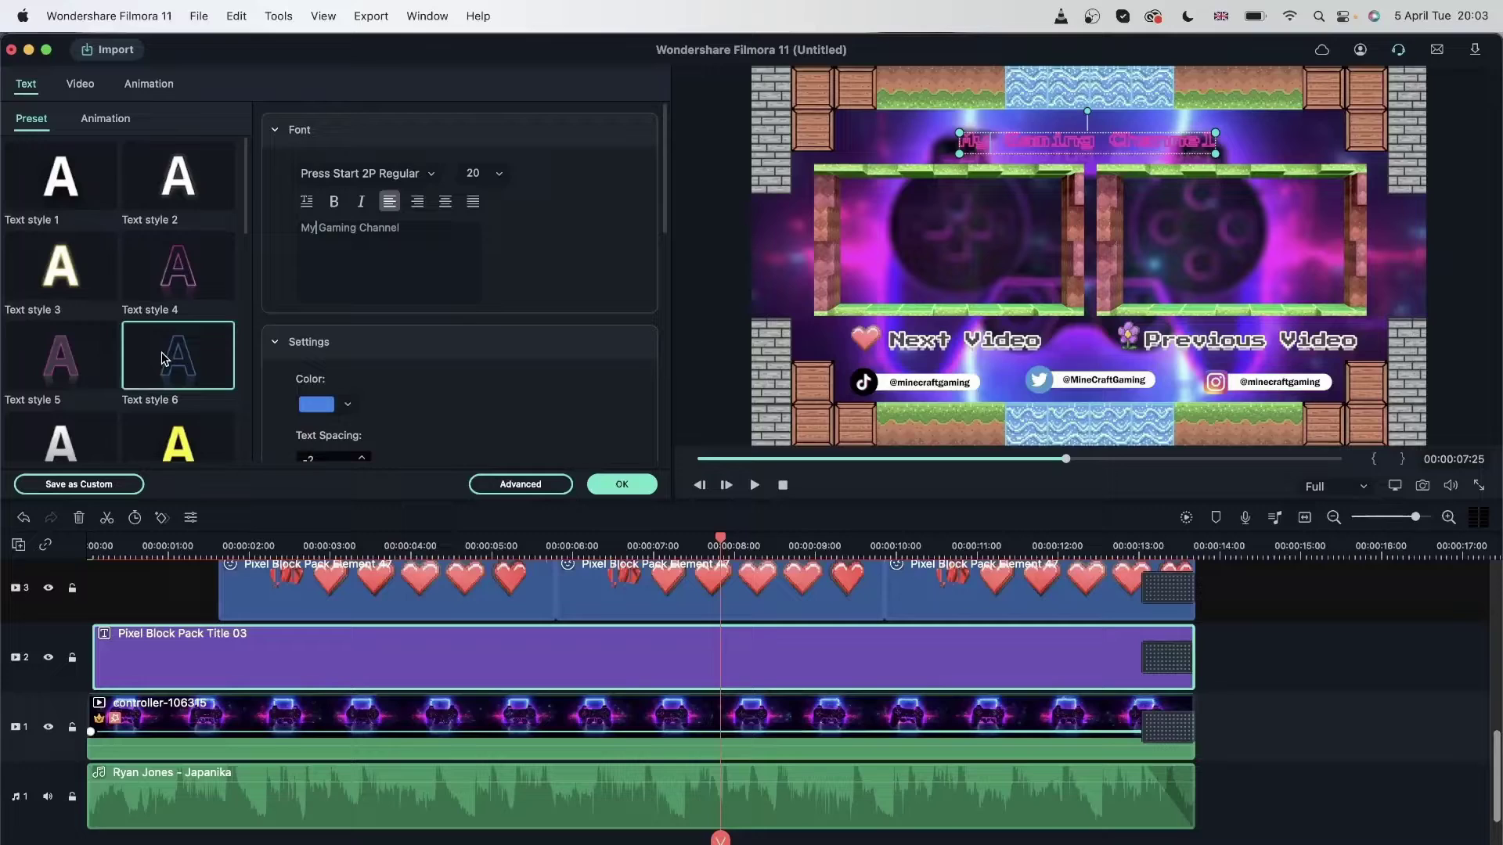
{"action": "left_click", "coordinate": [168, 429]}
{"action": "scroll", "coordinate": [168, 429], "scroll_direction": "down", "scroll_amount": 3}
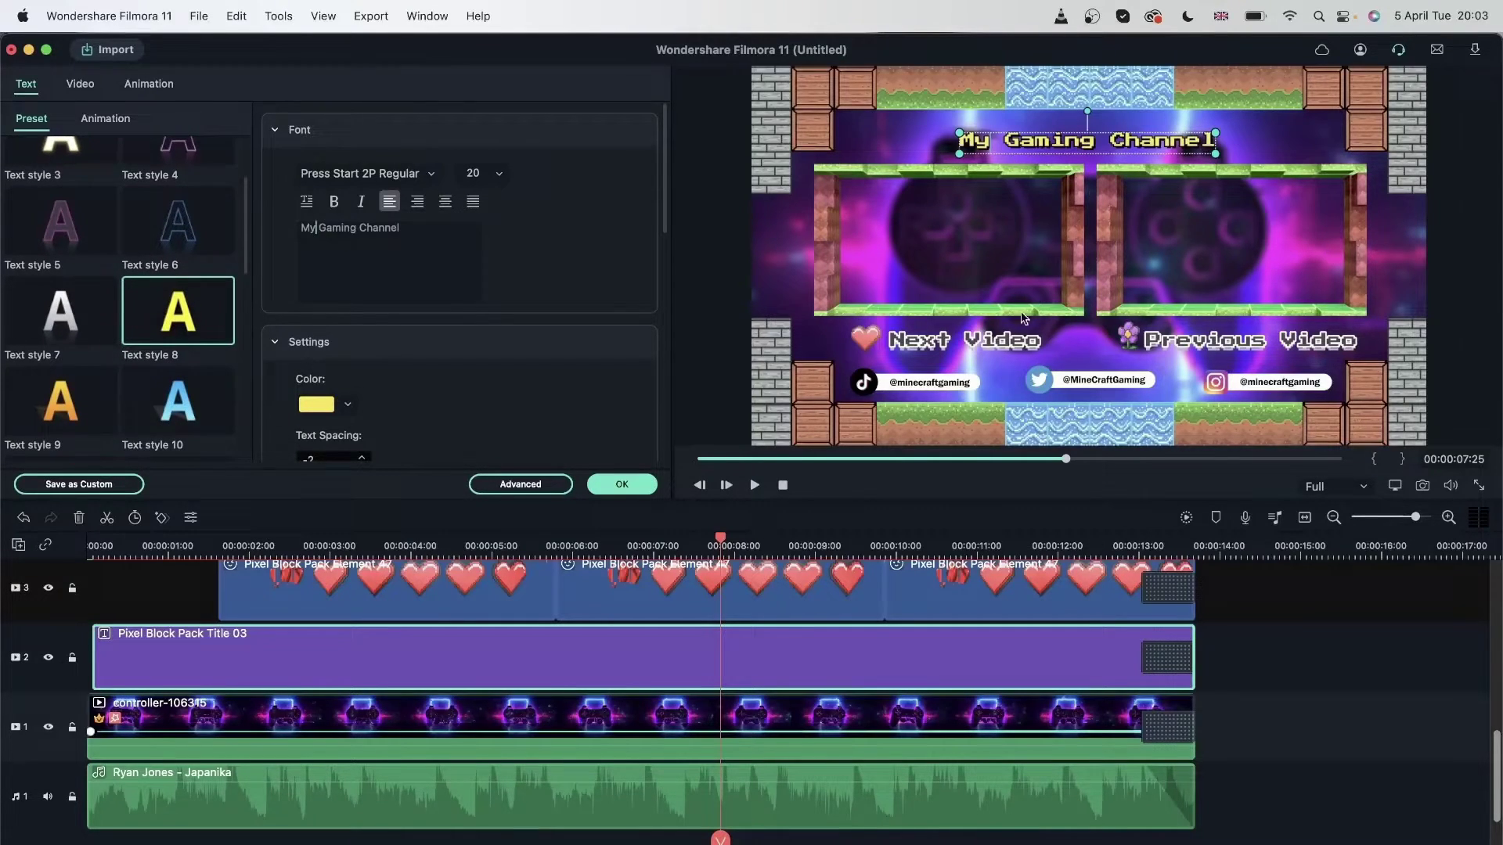
{"action": "left_click", "coordinate": [621, 483]}
{"action": "scroll", "coordinate": [605, 605], "scroll_direction": "up", "scroll_amount": 3}
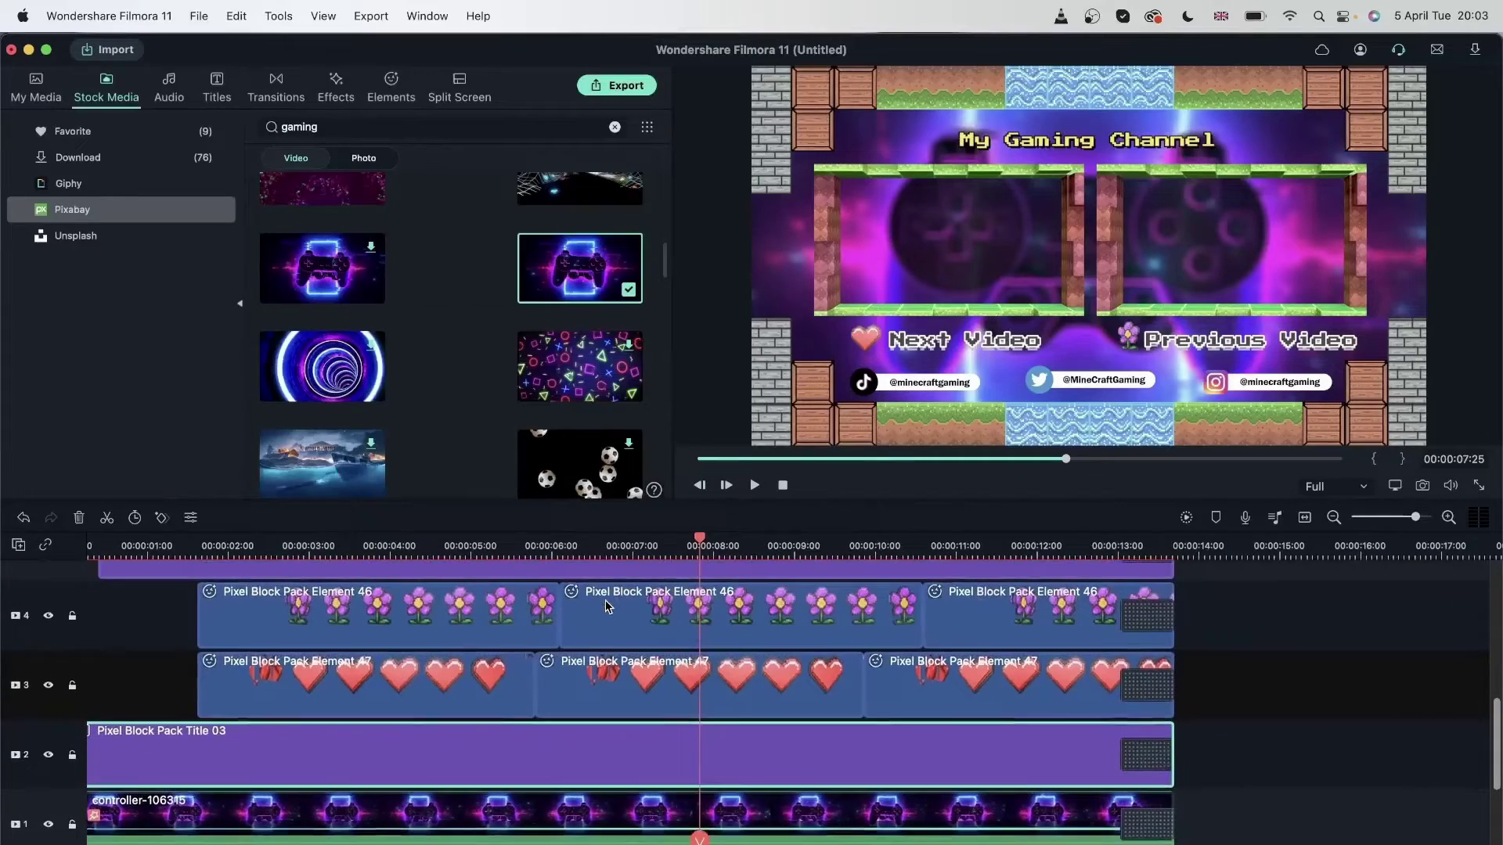
{"action": "scroll", "coordinate": [605, 605], "scroll_direction": "up", "scroll_amount": 1}
{"action": "scroll", "coordinate": [605, 605], "scroll_direction": "left", "scroll_amount": 1}
{"action": "left_click", "coordinate": [392, 699]}
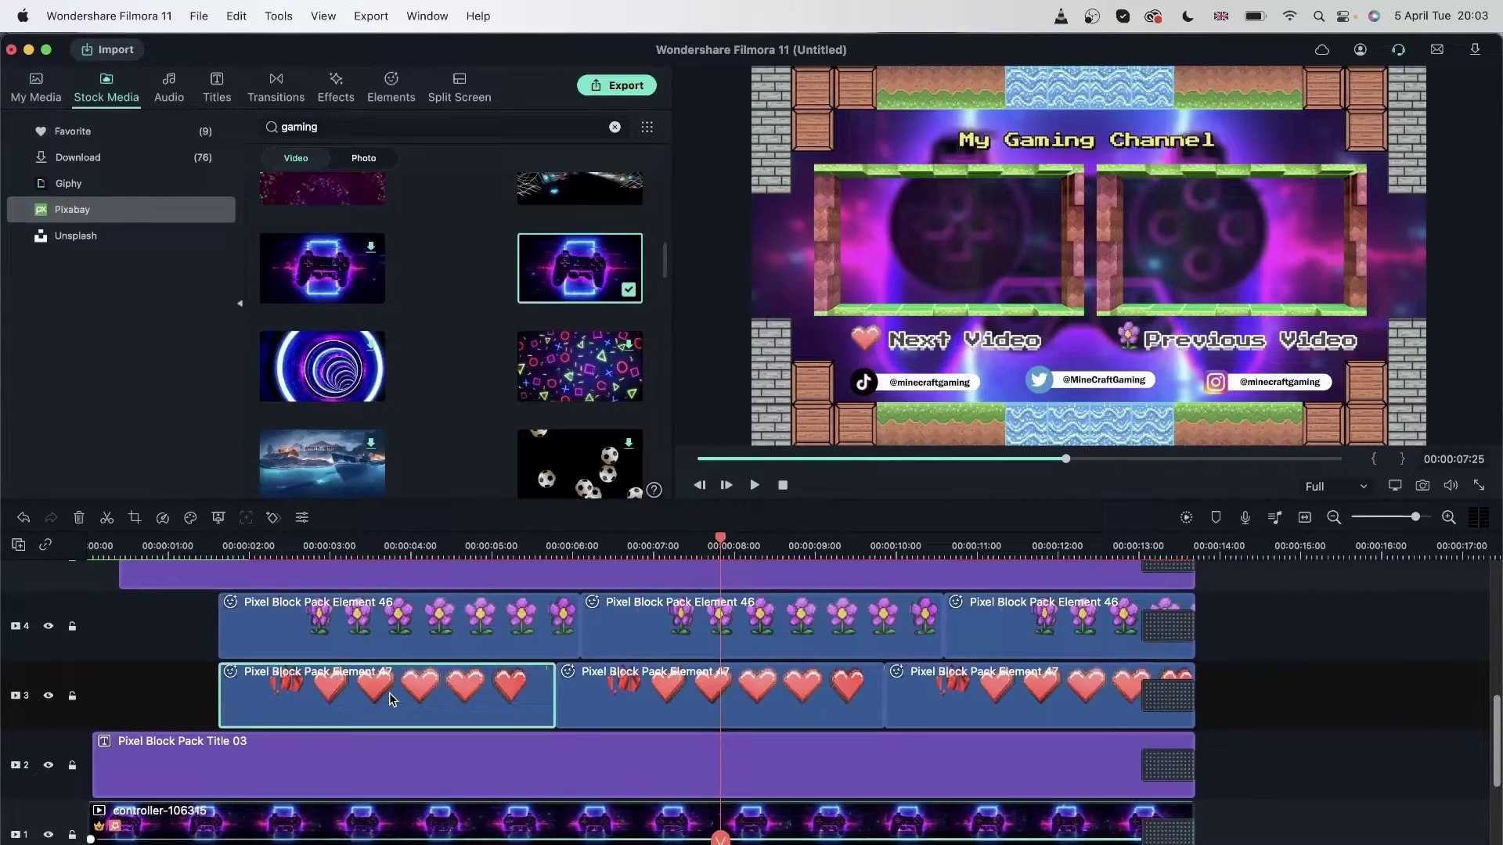
{"action": "left_click", "coordinate": [281, 701]}
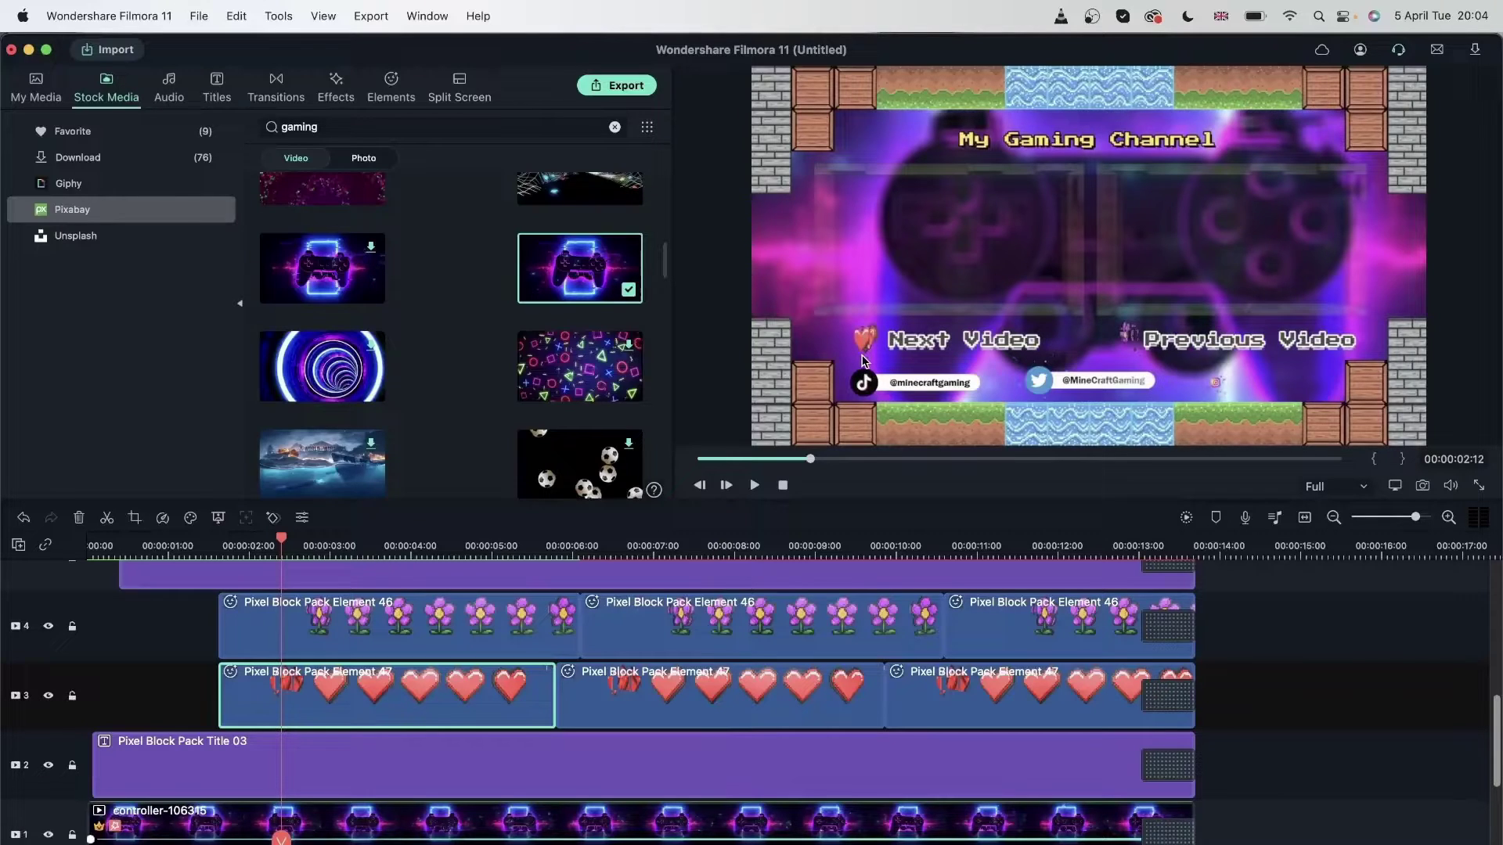
{"action": "key", "text": "space"}
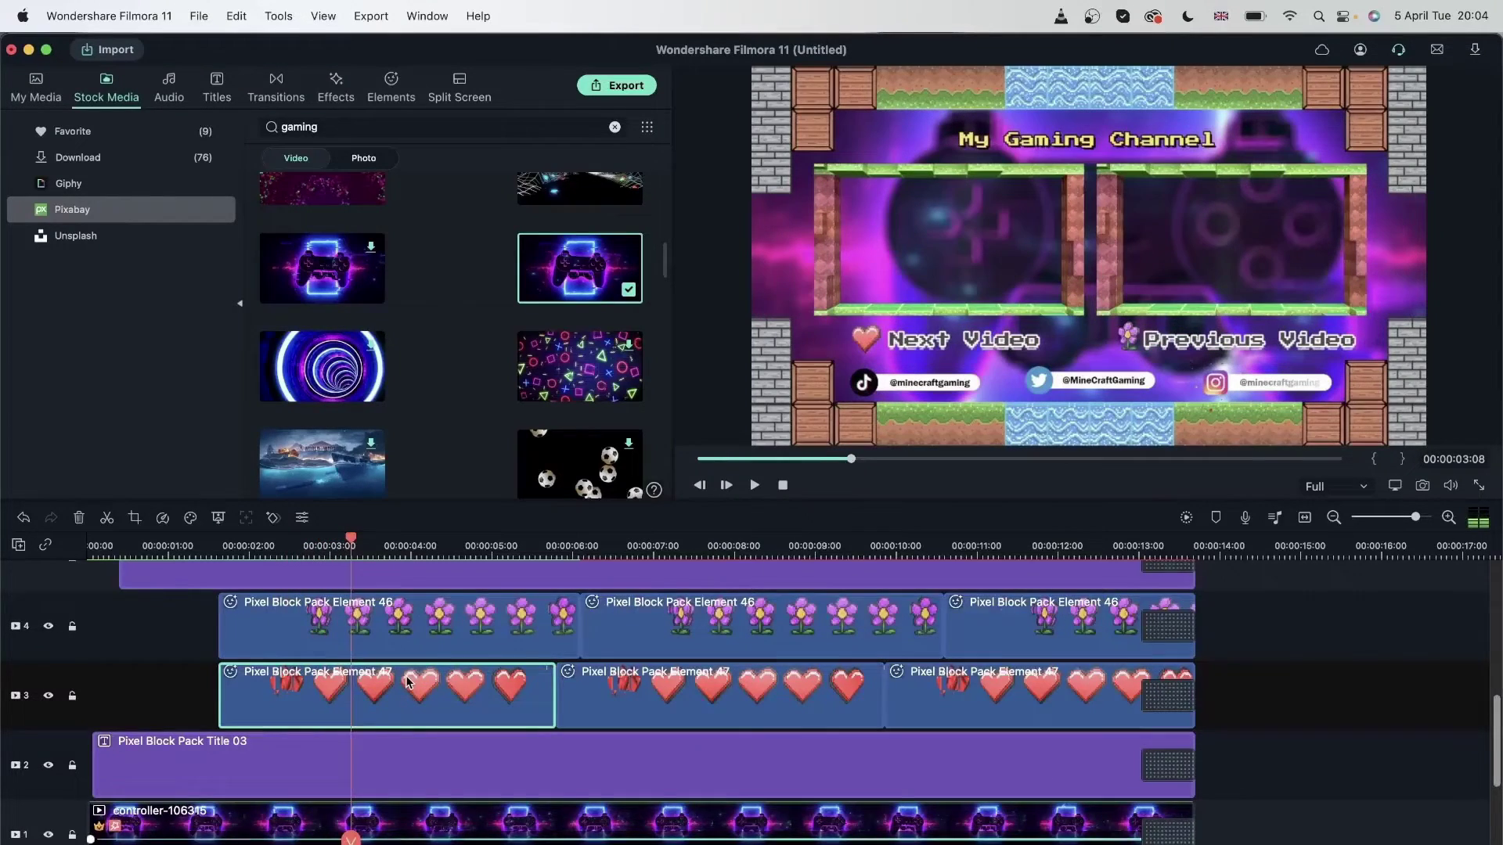
{"action": "scroll", "coordinate": [409, 684], "scroll_direction": "down", "scroll_amount": 4}
{"action": "scroll", "coordinate": [378, 708], "scroll_direction": "up", "scroll_amount": 6}
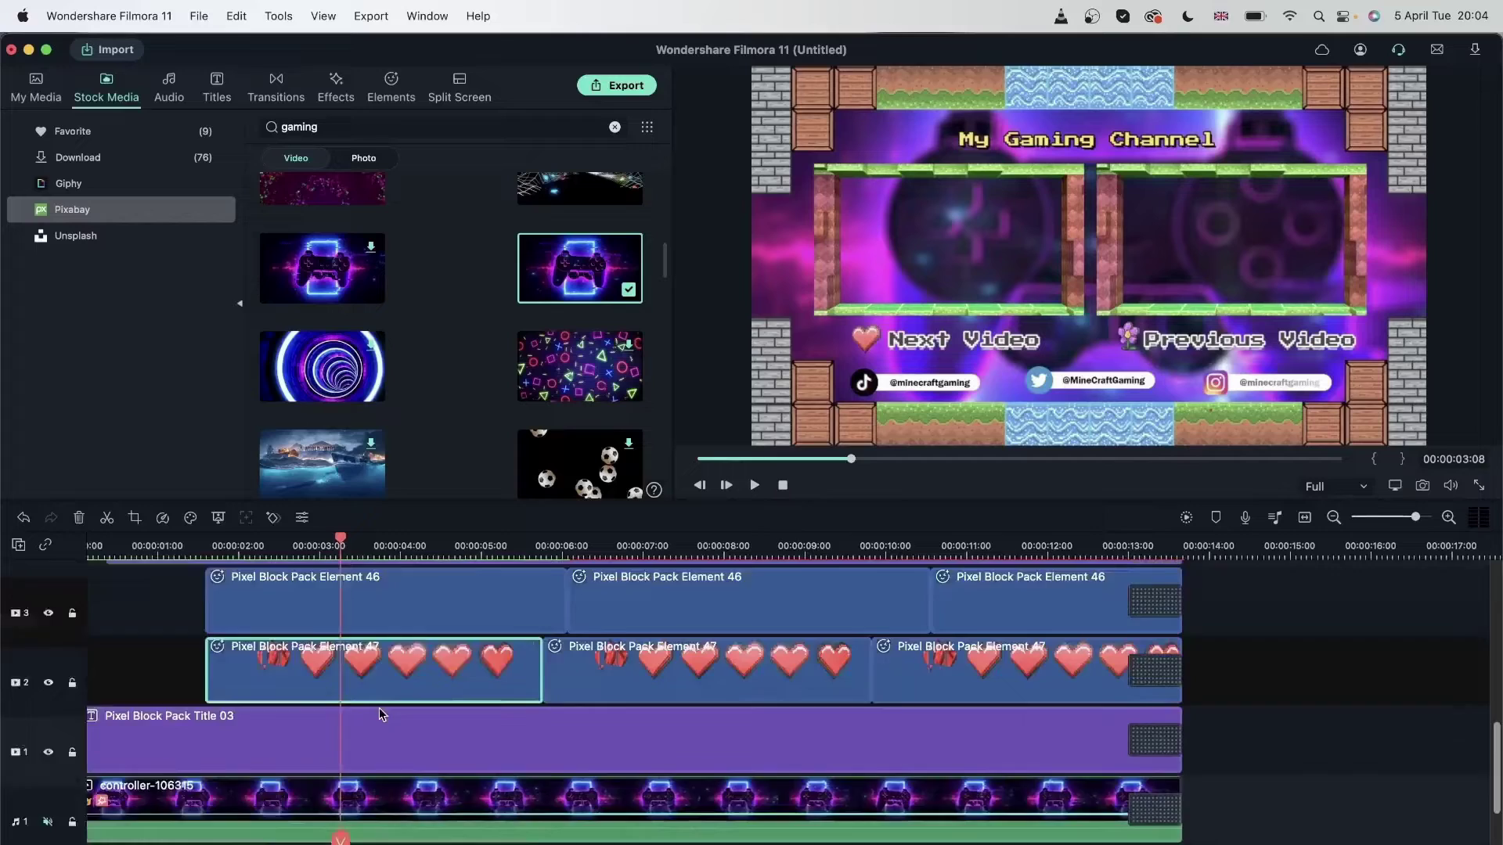
{"action": "scroll", "coordinate": [379, 708], "scroll_direction": "down", "scroll_amount": 2}
{"action": "key", "text": "space"}
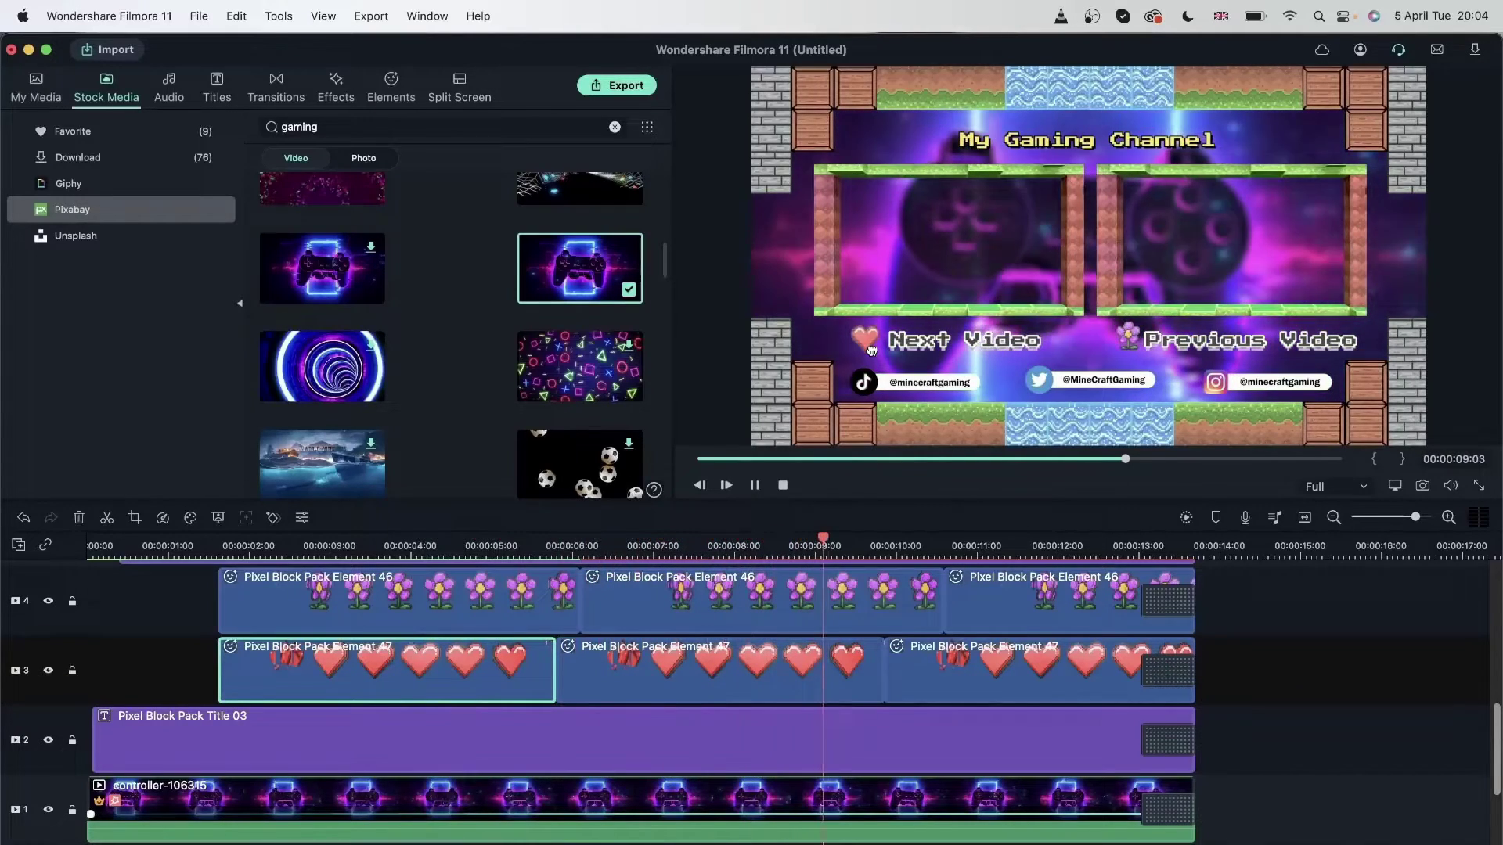
{"action": "key", "text": "space"}
{"action": "scroll", "coordinate": [778, 684], "scroll_direction": "up", "scroll_amount": 2}
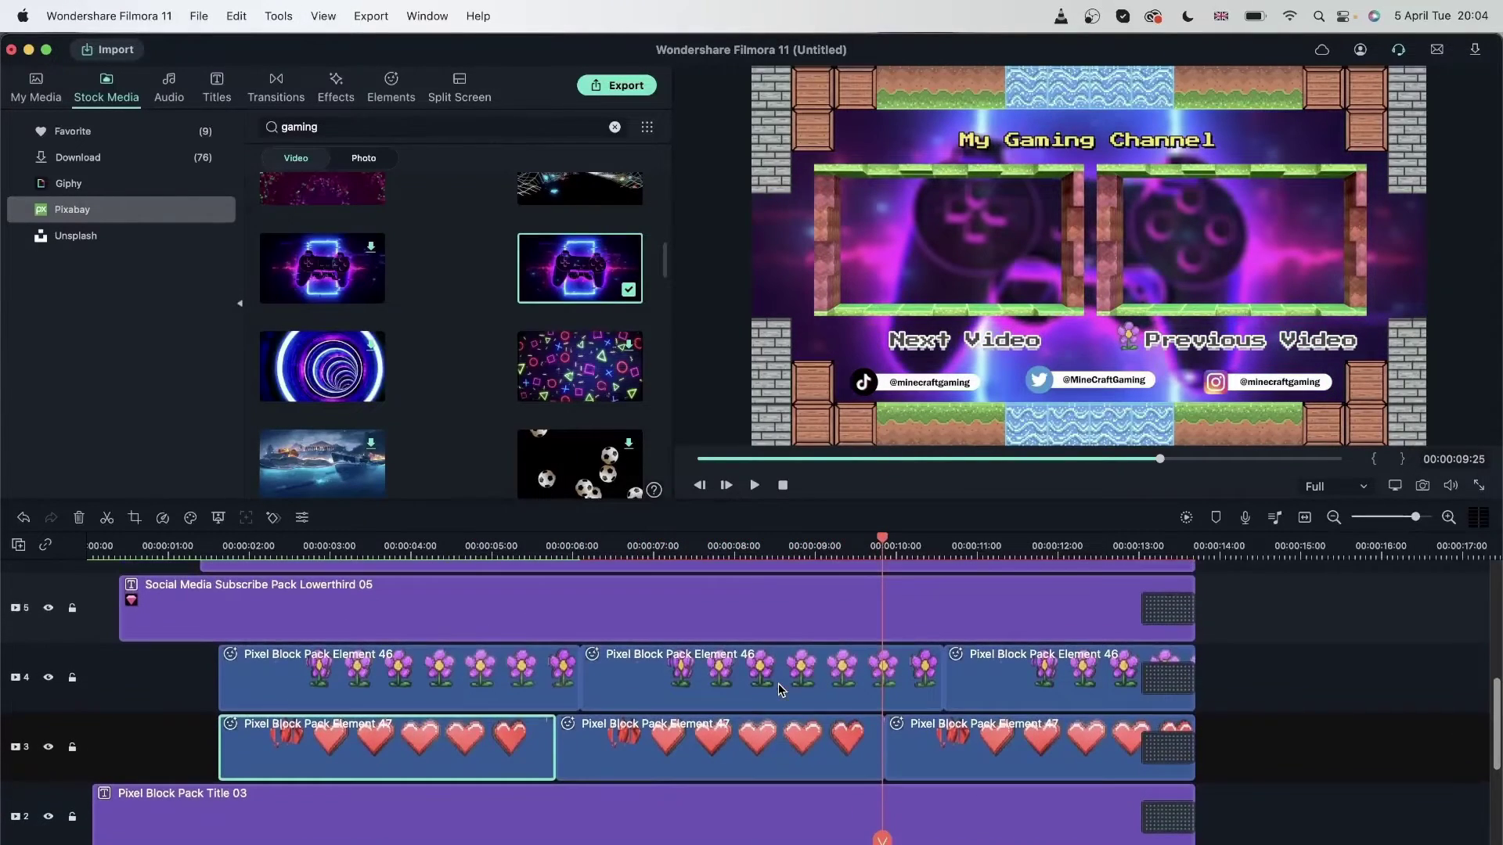
{"action": "left_click", "coordinate": [325, 548]}
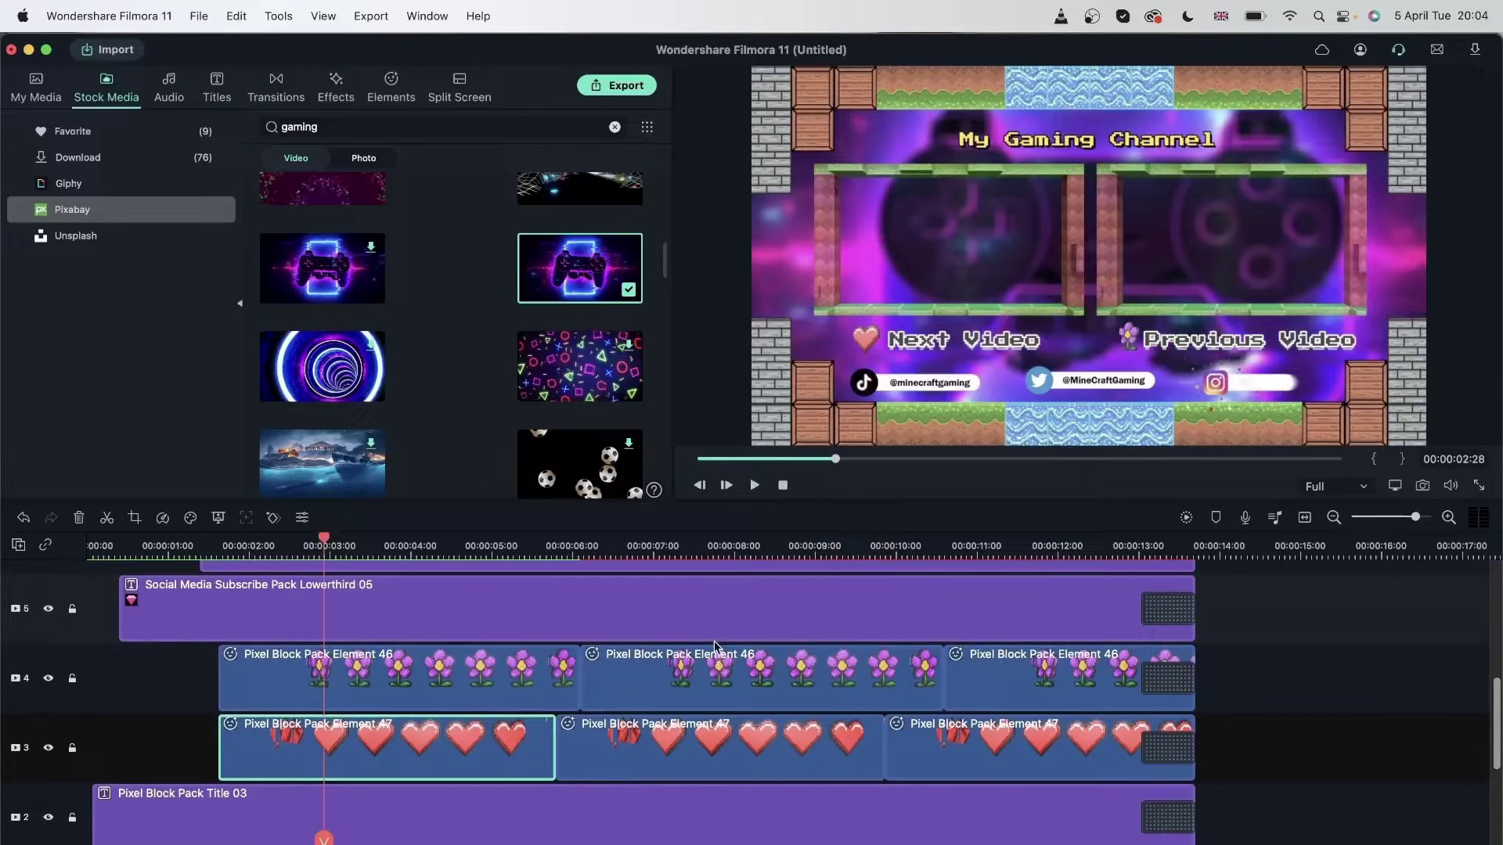
{"action": "key", "text": "space"}
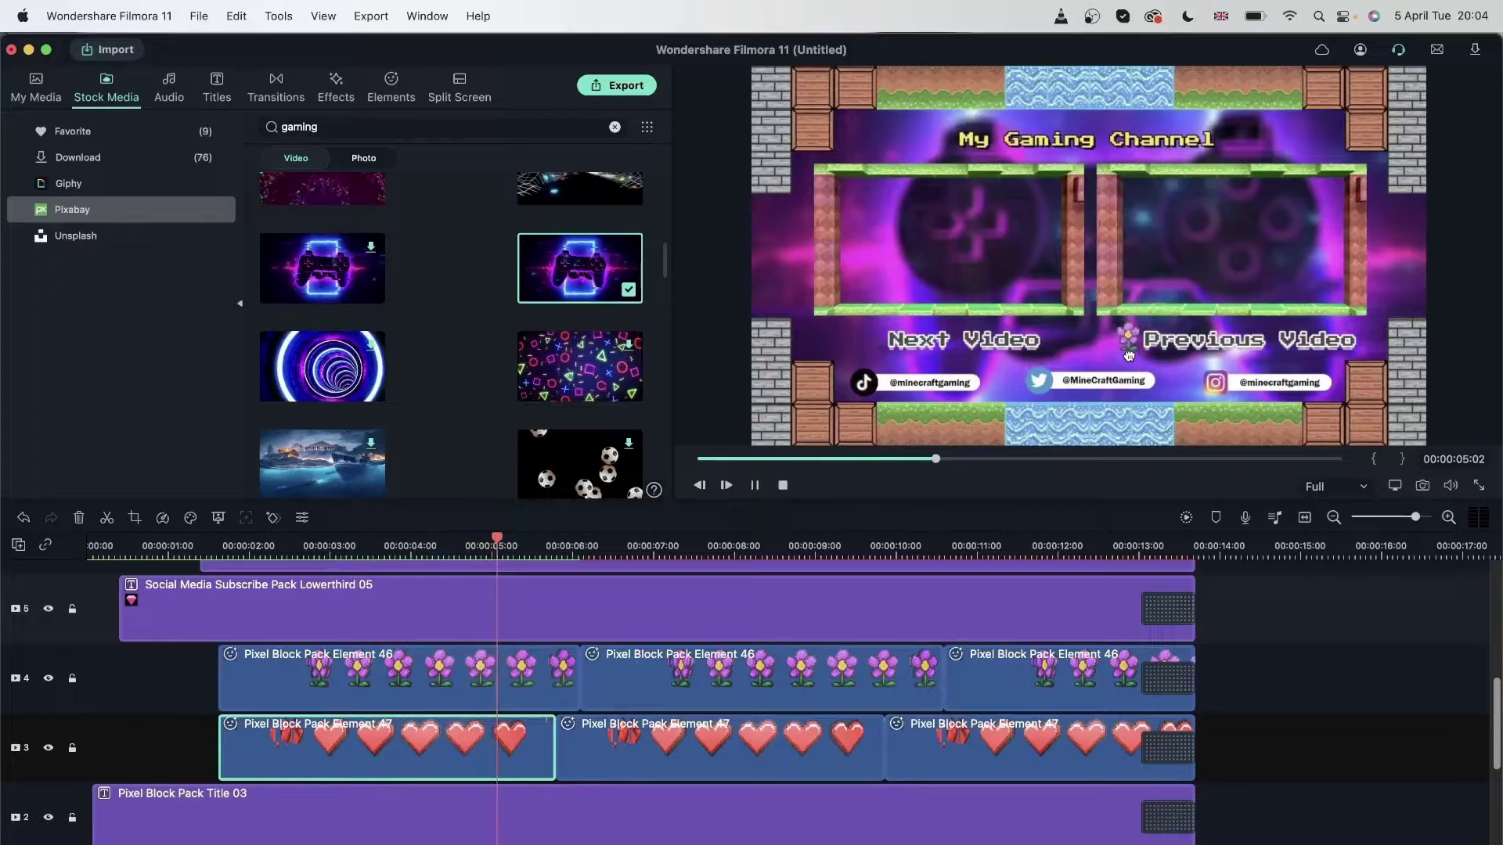
{"action": "key", "text": "space"}
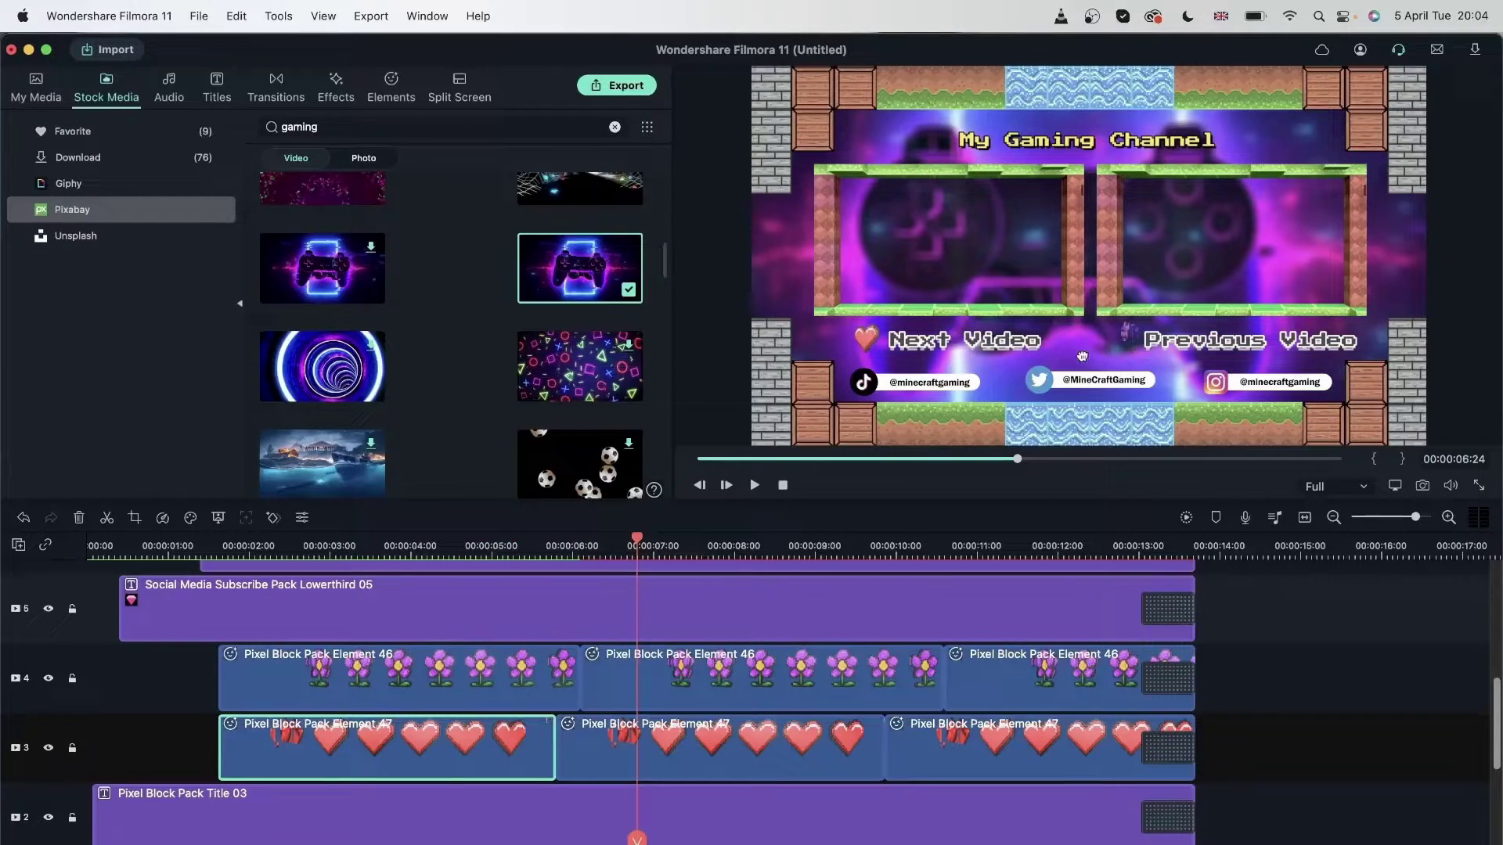
Step: Download Gaming Pack Element 12, the purple diamond, from Elements > Gaming
{"action": "left_click", "coordinate": [399, 92]}
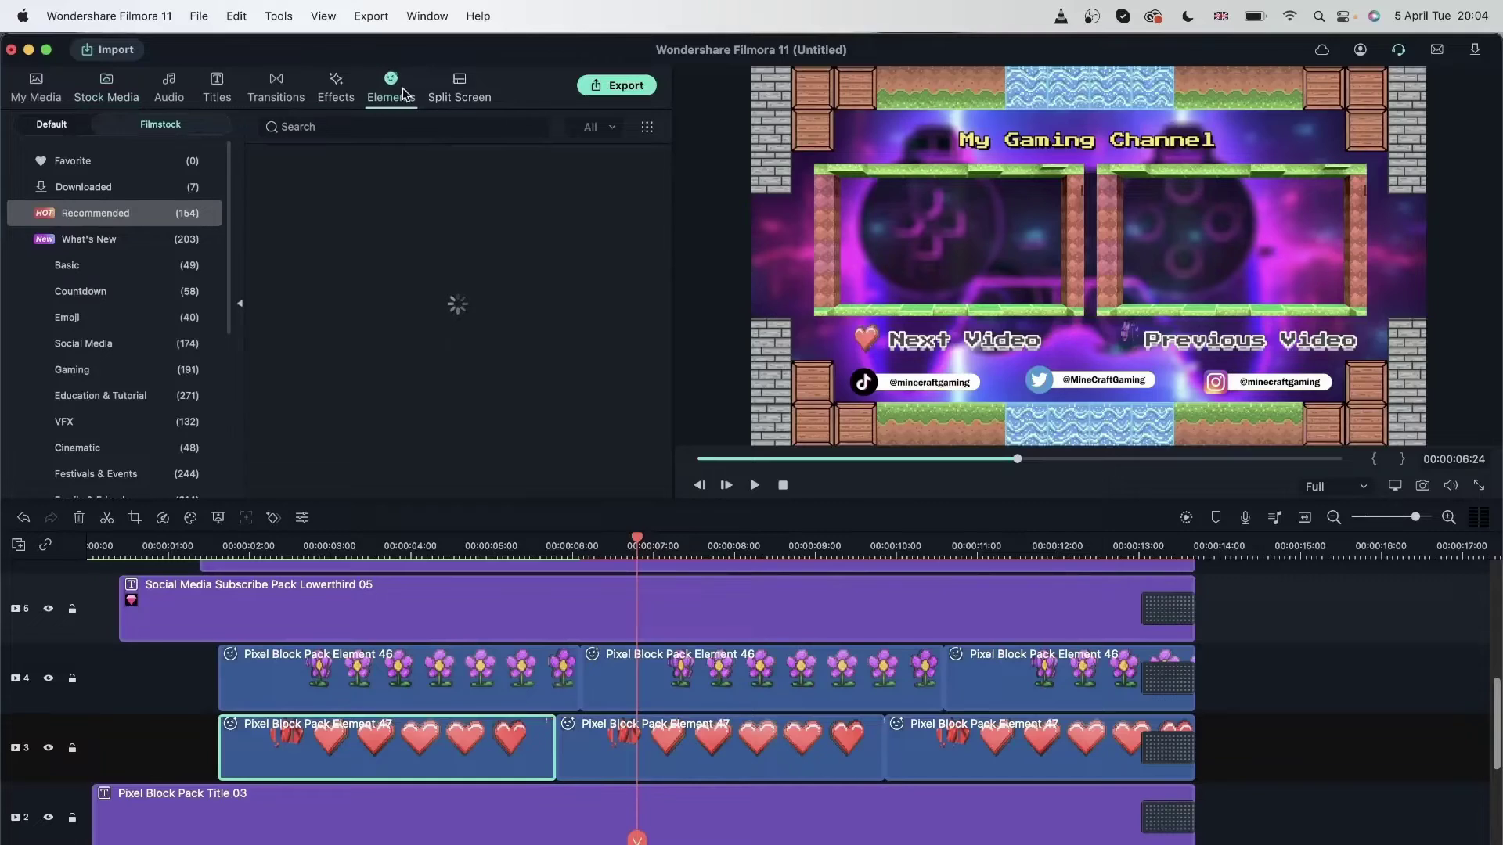
{"action": "left_click", "coordinate": [136, 374]}
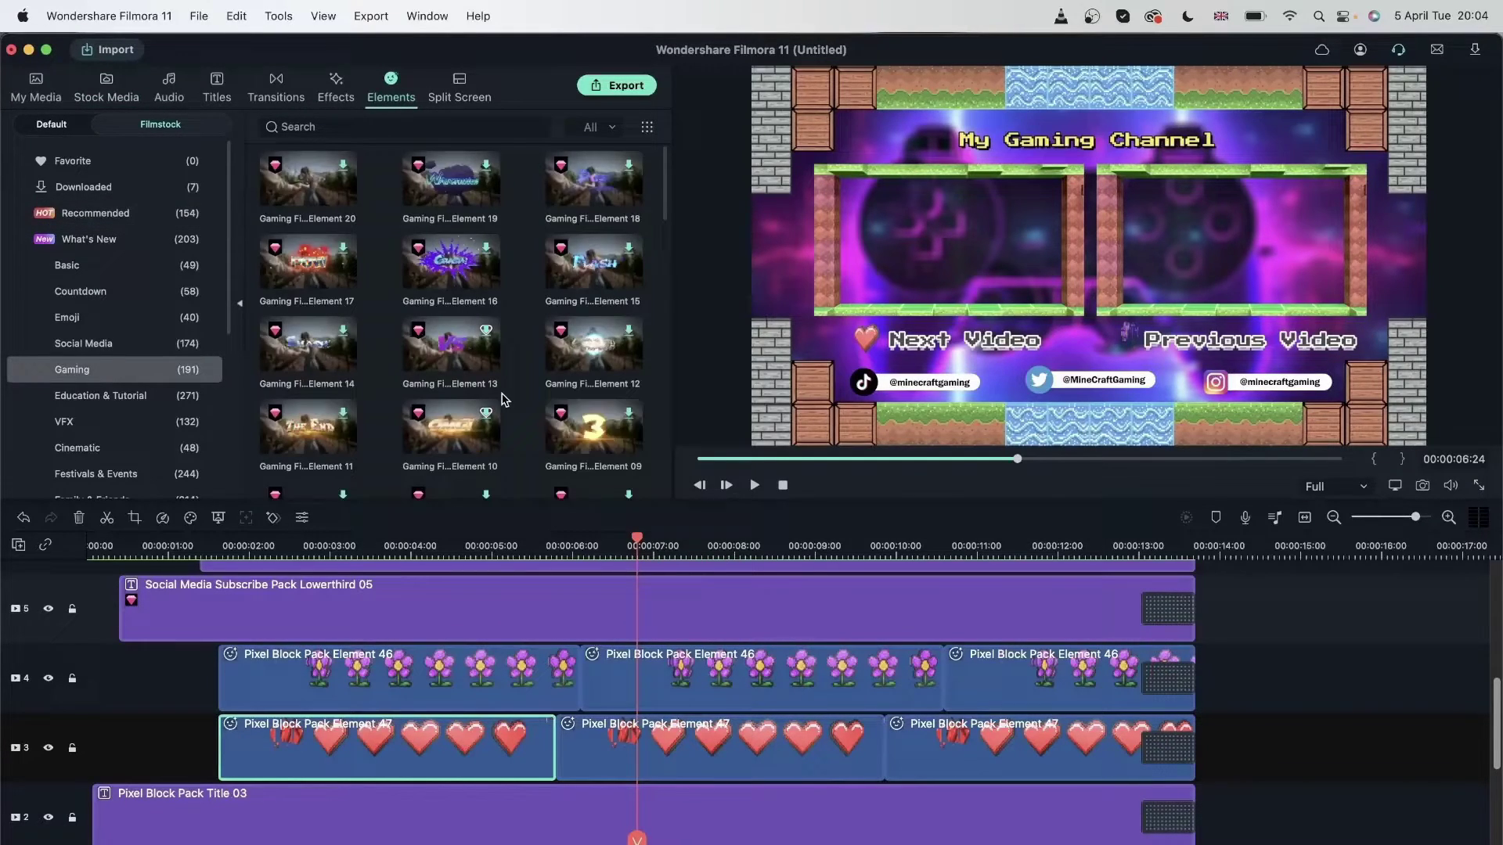
{"action": "scroll", "coordinate": [503, 397], "scroll_direction": "down", "scroll_amount": 2}
{"action": "scroll", "coordinate": [503, 399], "scroll_direction": "down", "scroll_amount": 1}
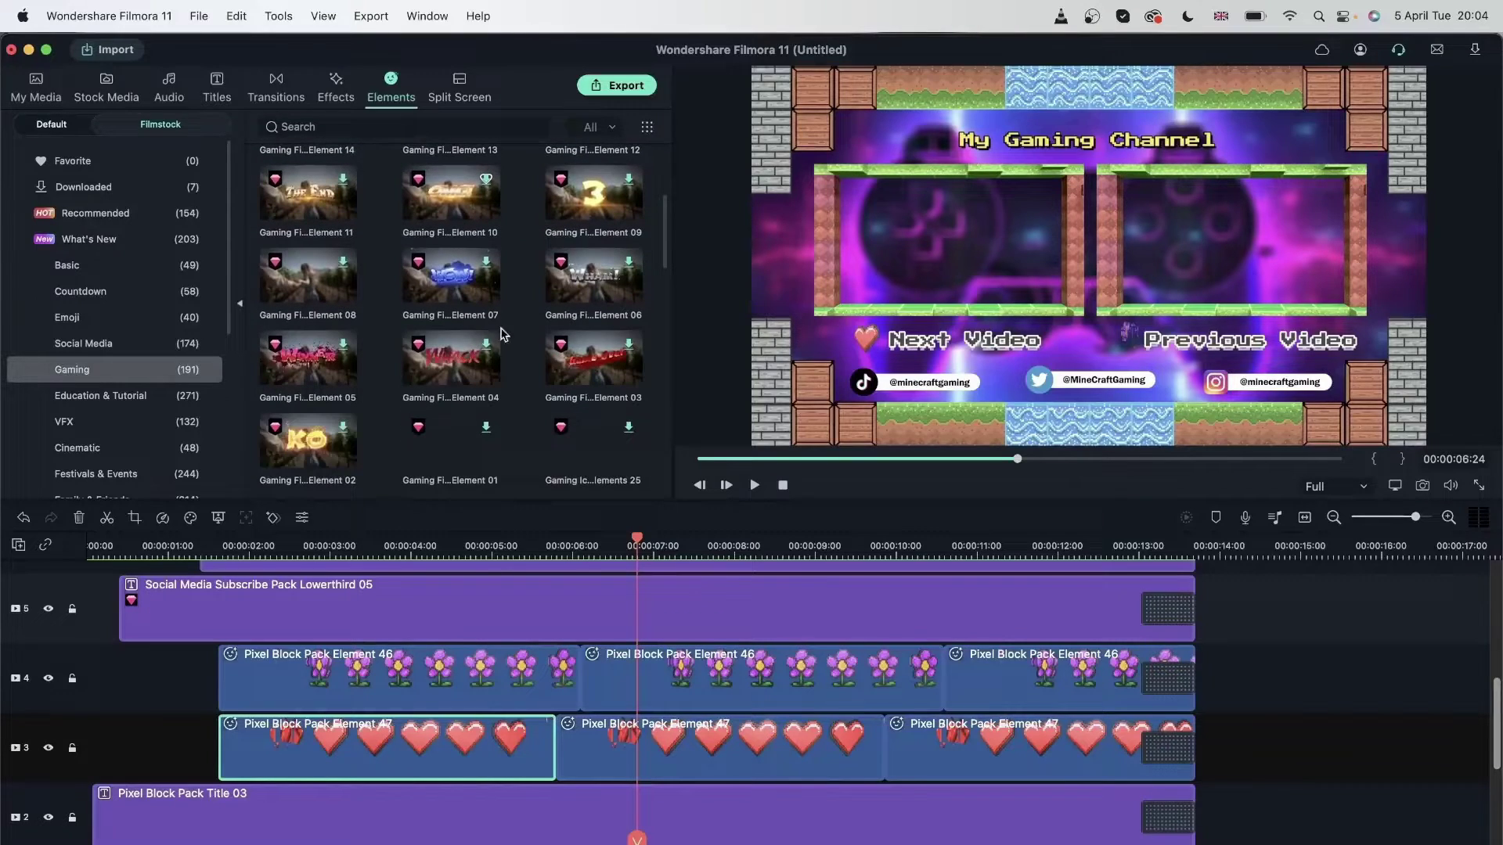
{"action": "scroll", "coordinate": [483, 370], "scroll_direction": "down", "scroll_amount": 3}
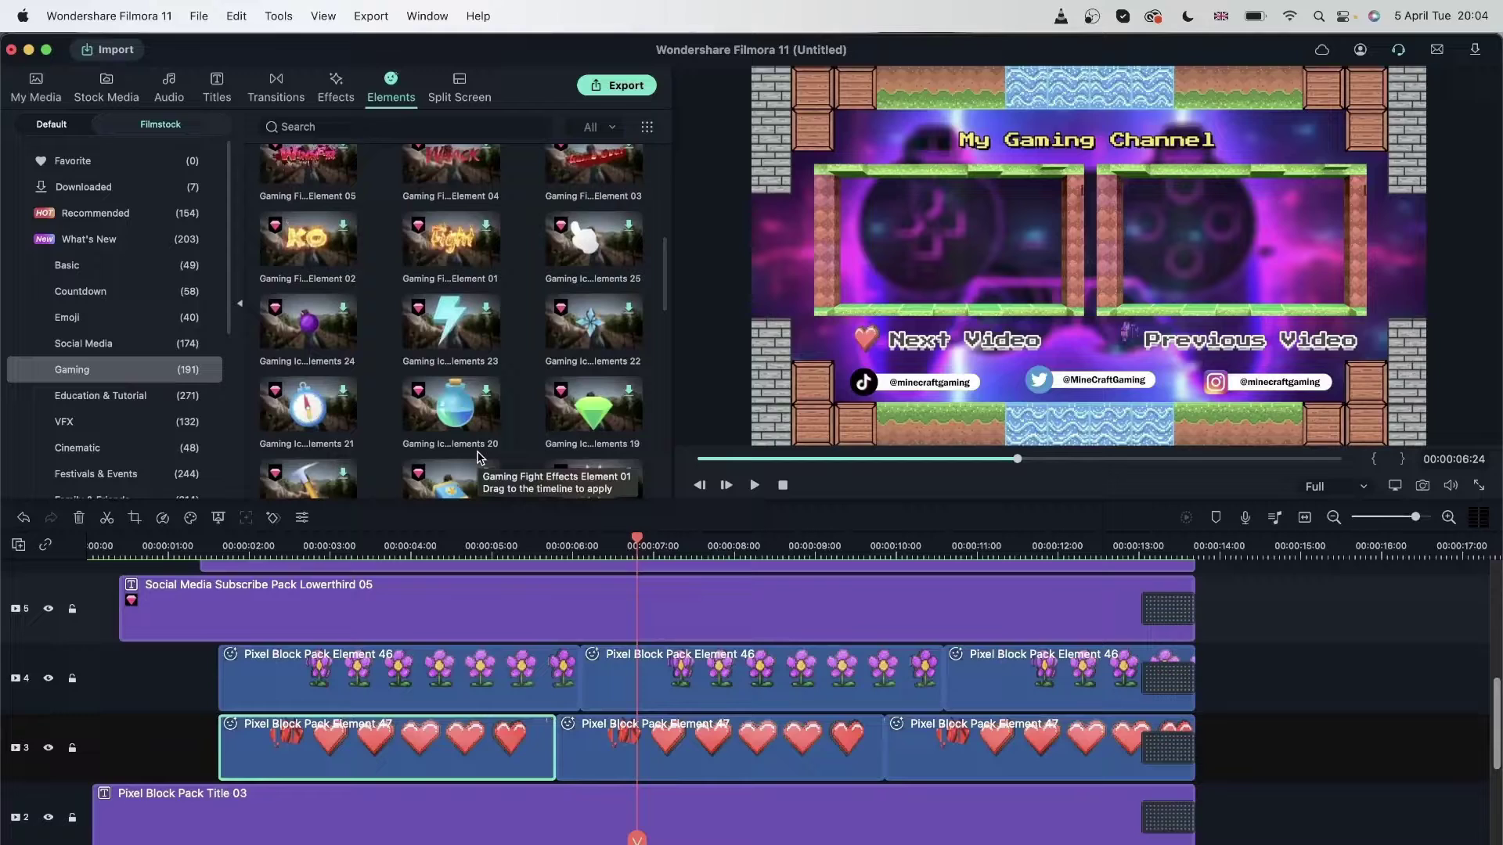
{"action": "scroll", "coordinate": [594, 441], "scroll_direction": "down", "scroll_amount": 3}
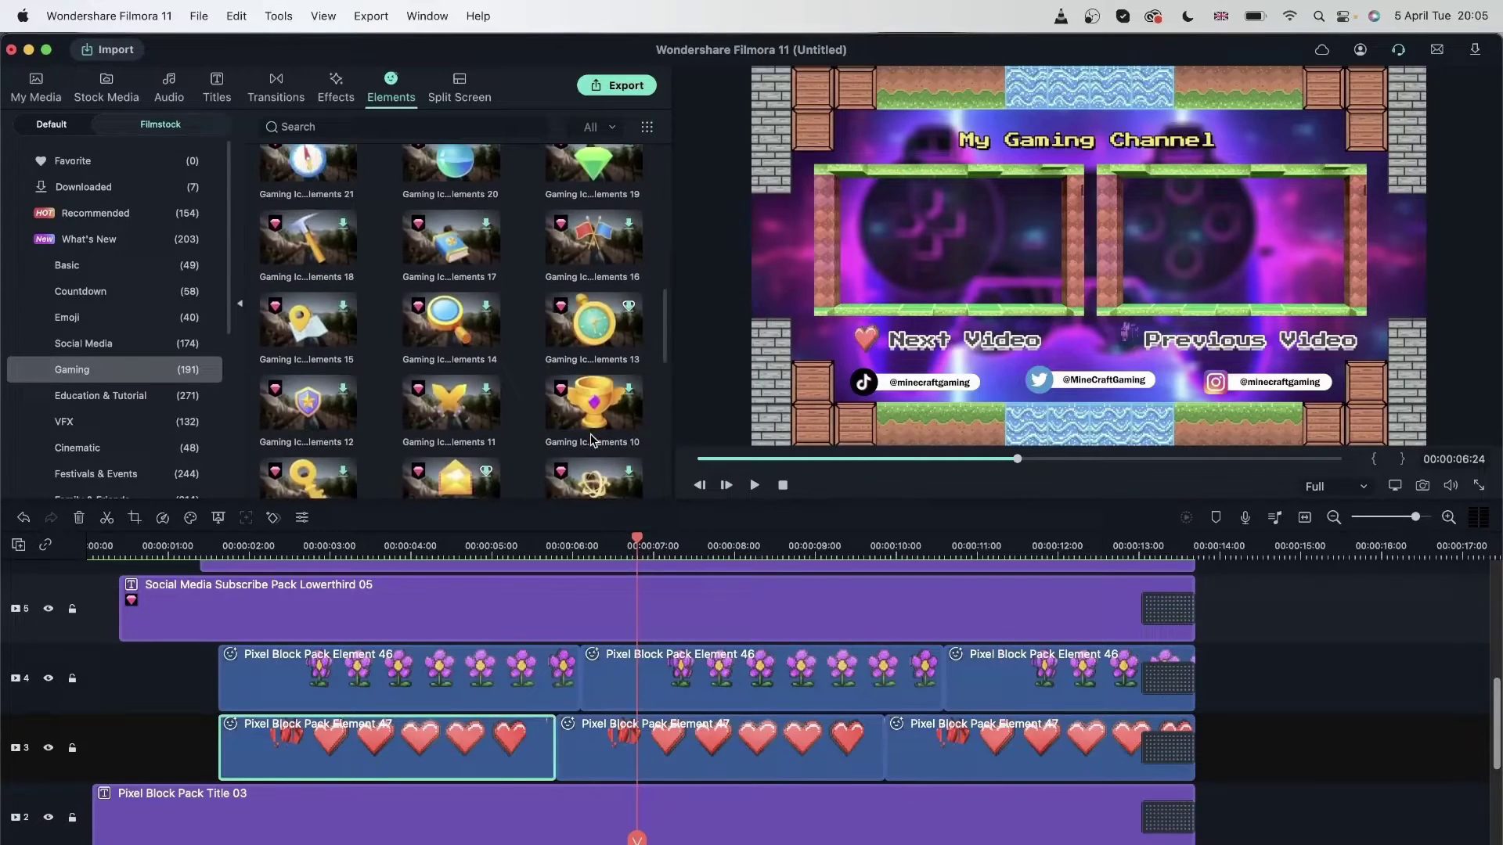
{"action": "scroll", "coordinate": [591, 441], "scroll_direction": "down", "scroll_amount": 15}
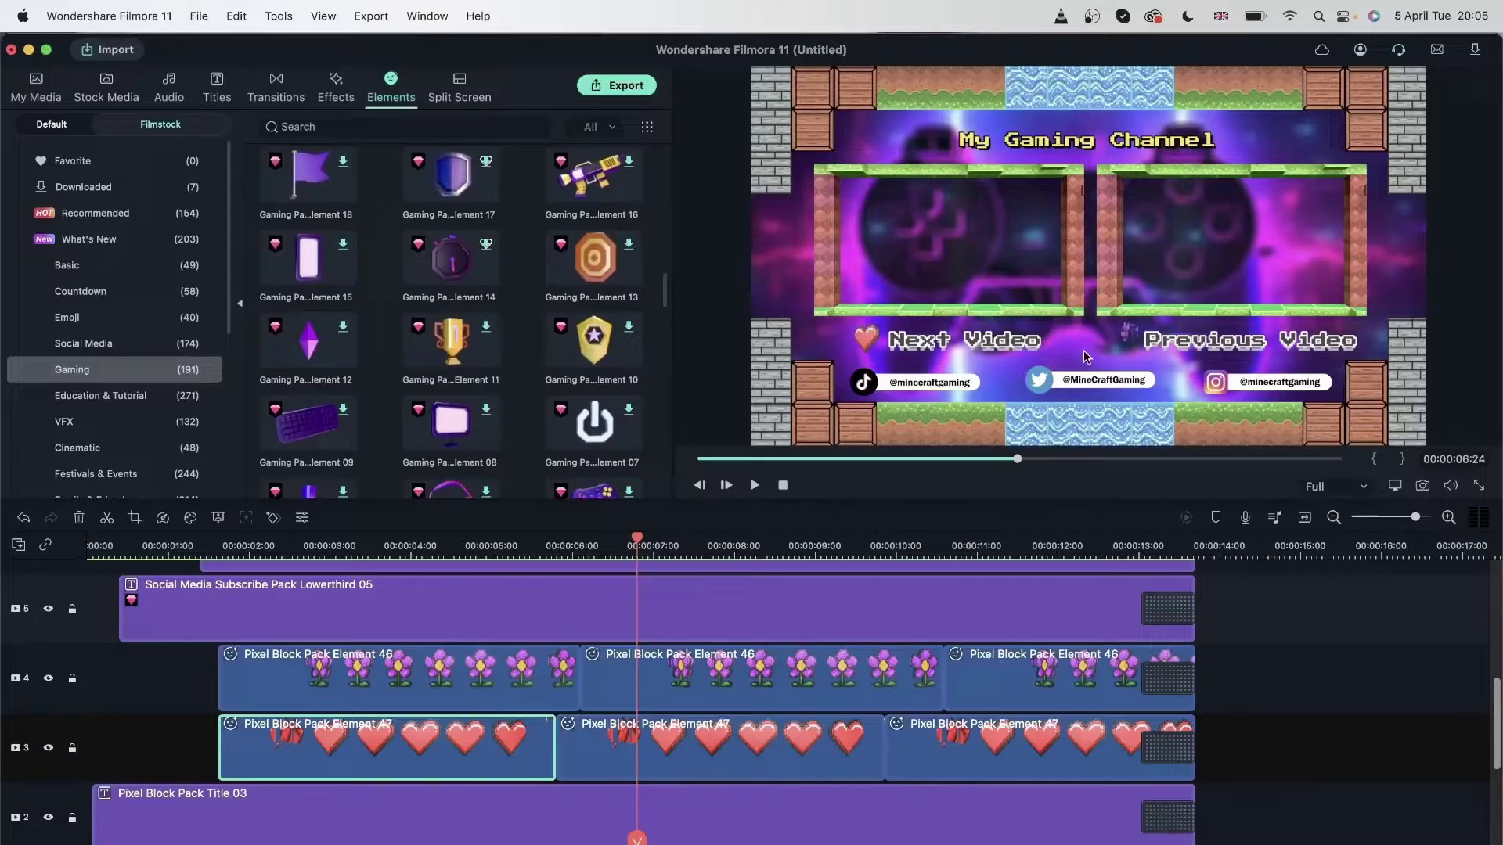
{"action": "left_click", "coordinate": [345, 332]}
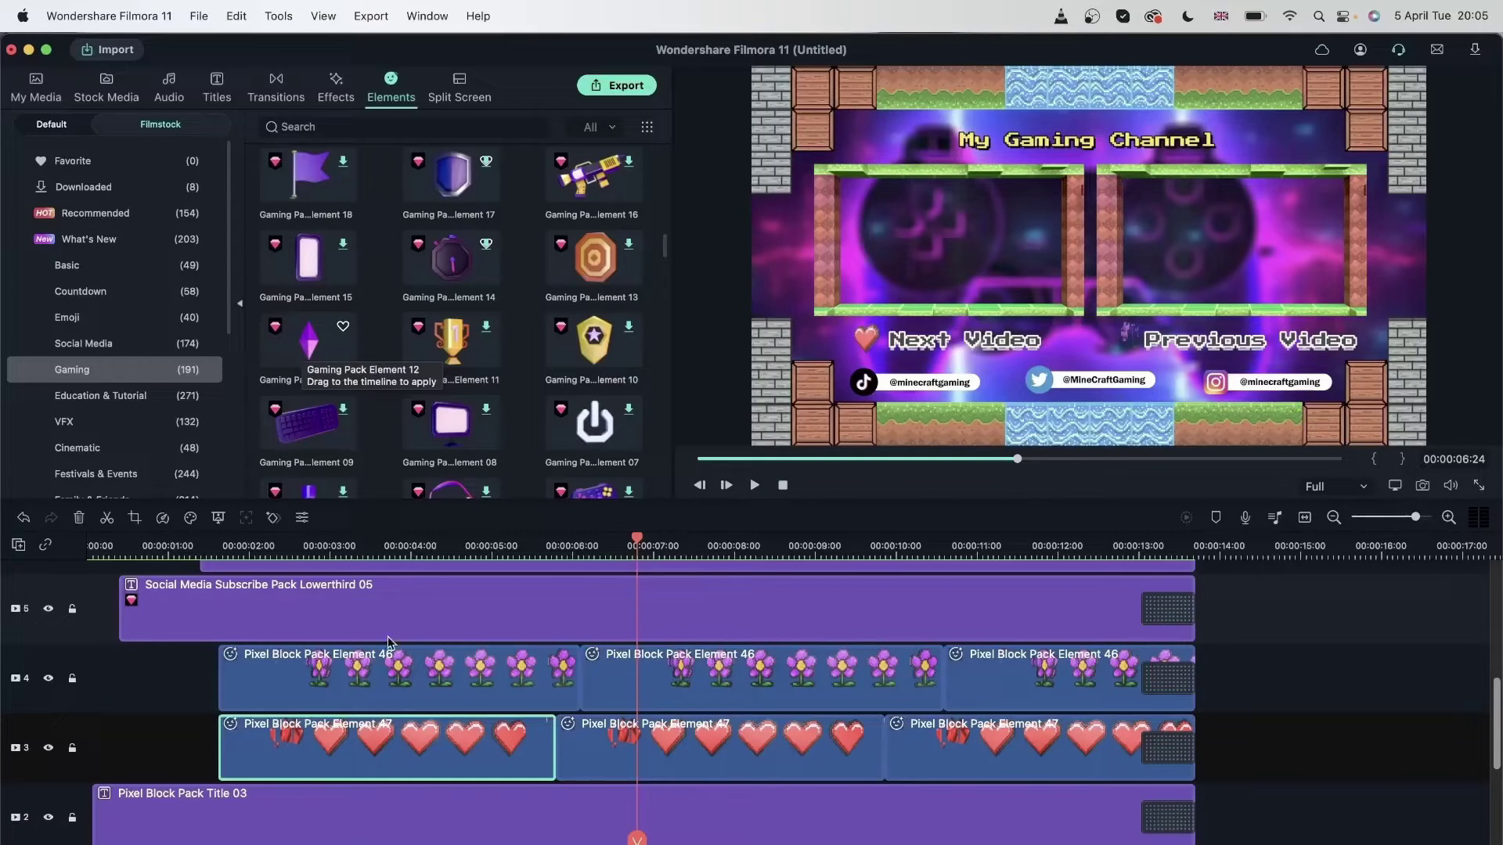
Step: Replace the first heart clip with the diamond element and delete the stray copy at 14 seconds
{"action": "left_click_drag", "start_coordinate": [305, 349], "coordinate": [351, 749]}
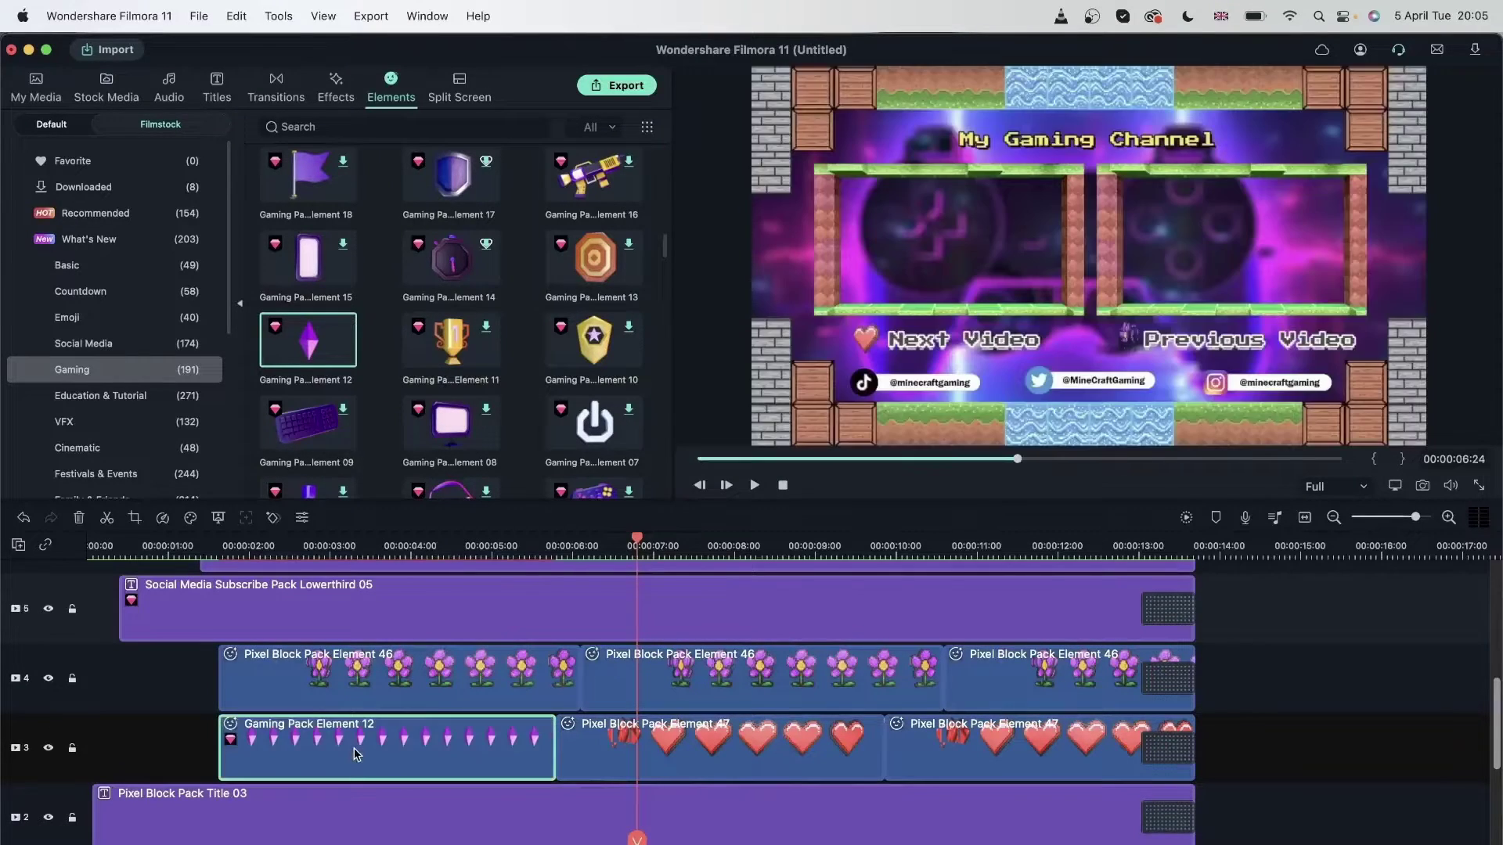
{"action": "left_click", "coordinate": [274, 517]}
{"action": "left_click", "coordinate": [296, 544]}
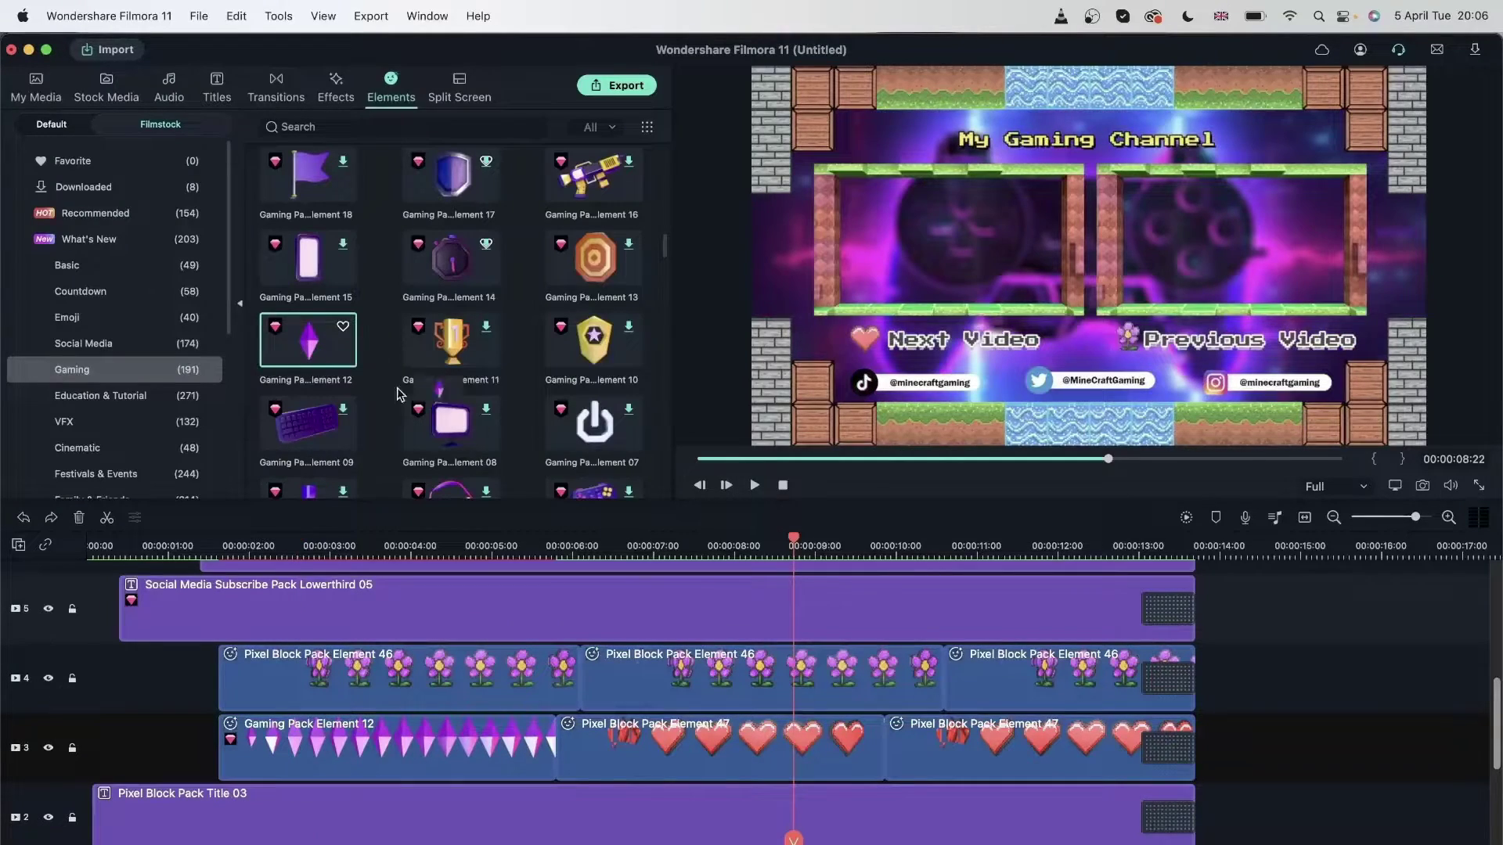
{"action": "left_click_drag", "start_coordinate": [399, 393], "coordinate": [1246, 744]}
{"action": "left_click", "coordinate": [1279, 545]}
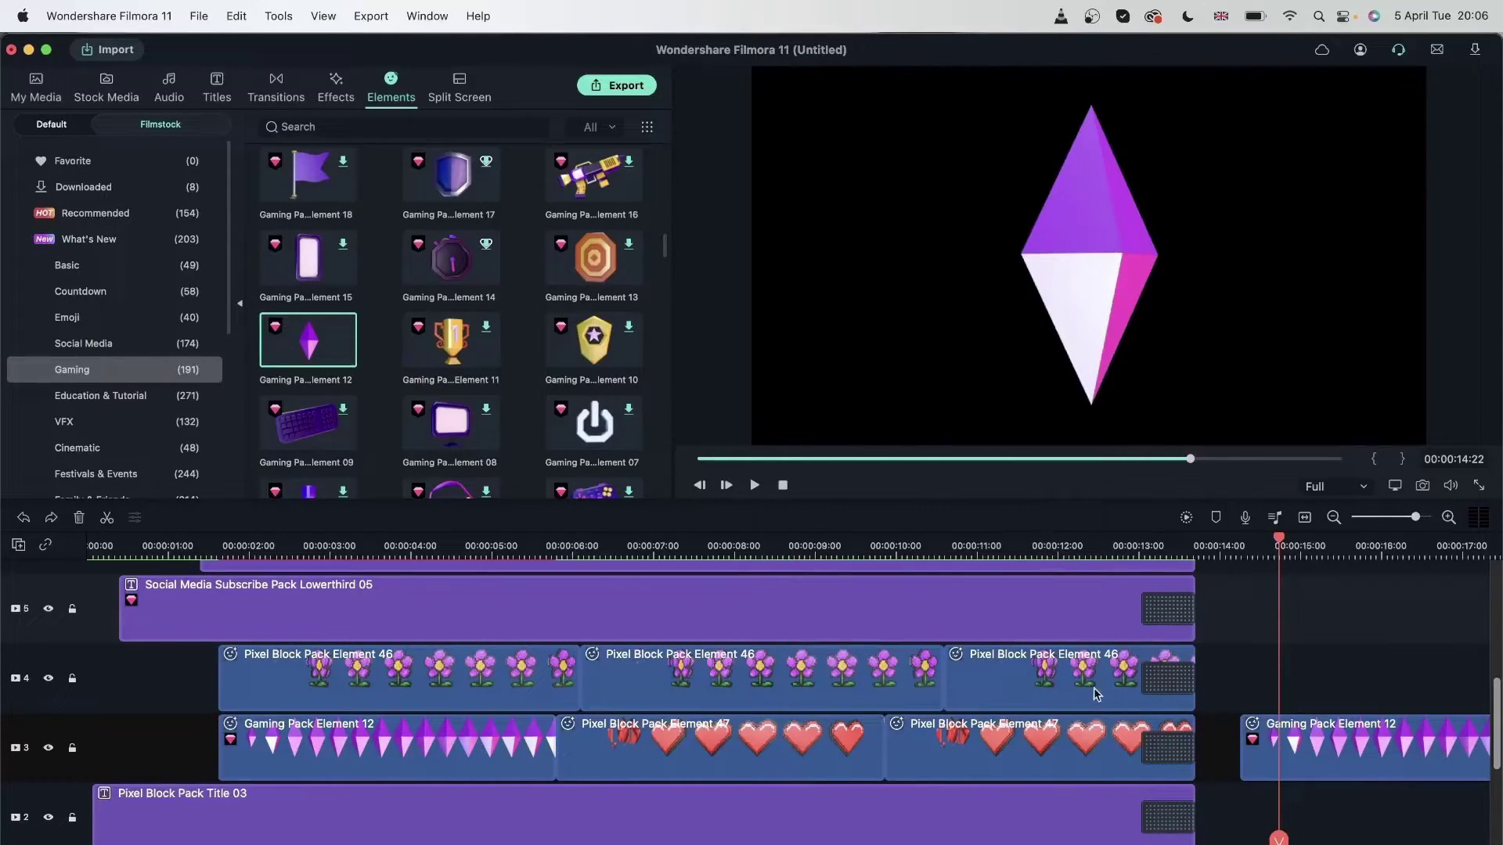
{"action": "left_click", "coordinate": [1340, 740]}
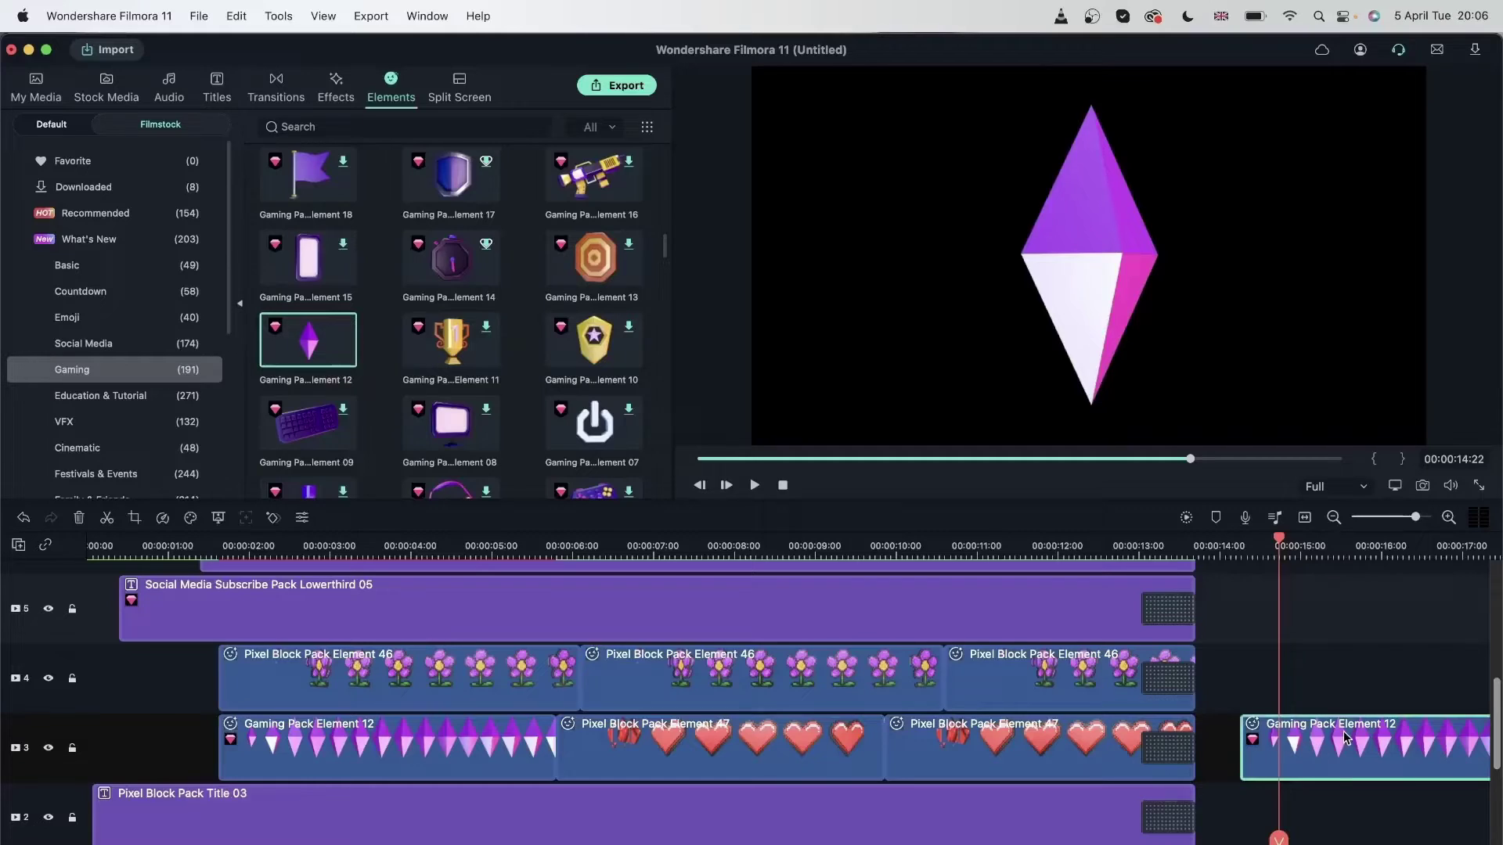
{"action": "key", "text": "Delete"}
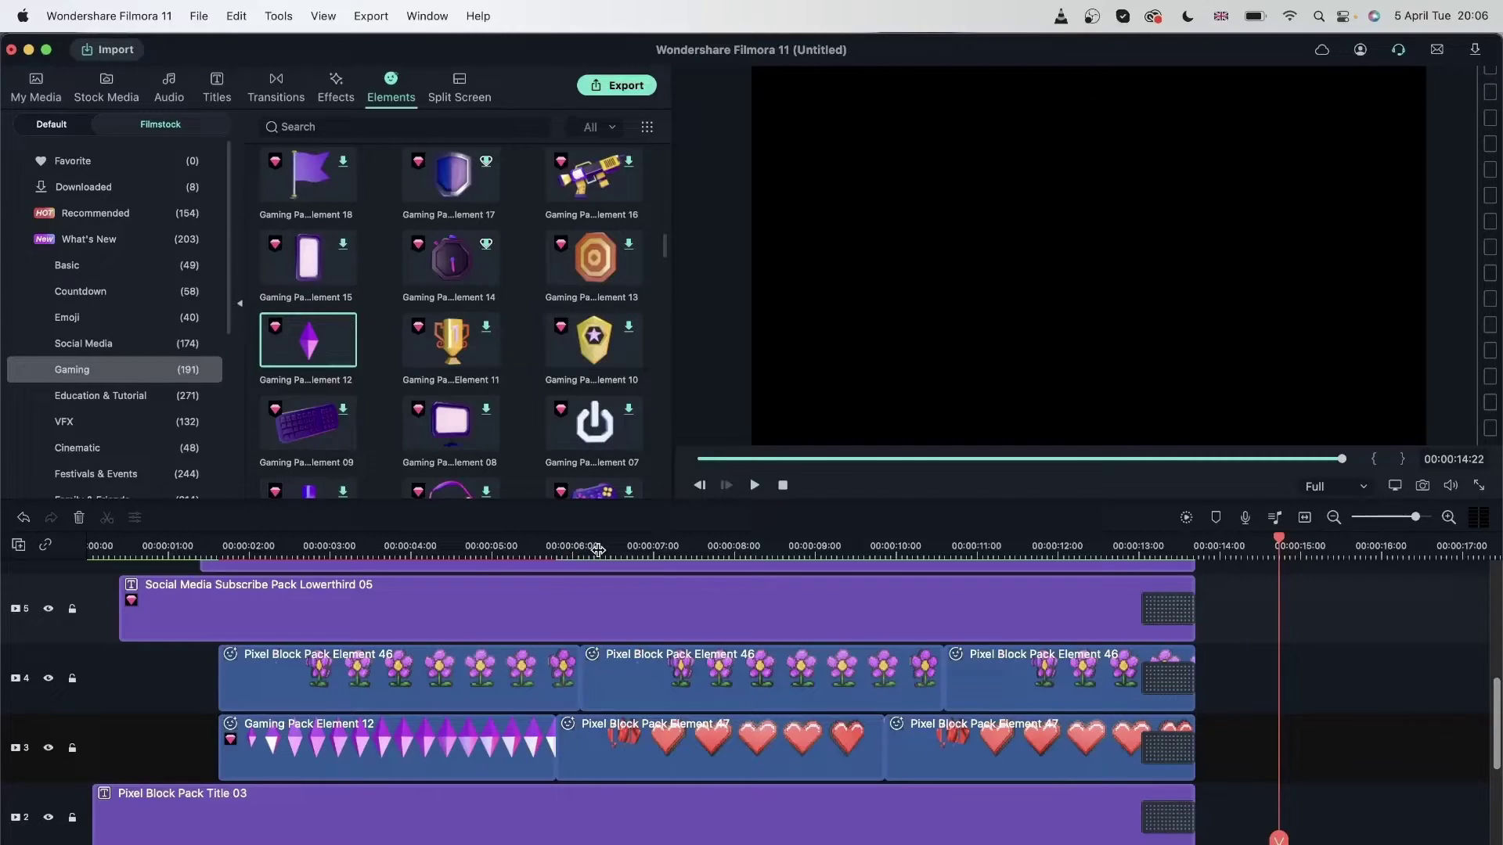
Step: Replace the middle and last heart clips on track 3 with Gaming Pack Element 12
{"action": "left_click", "coordinate": [600, 552]}
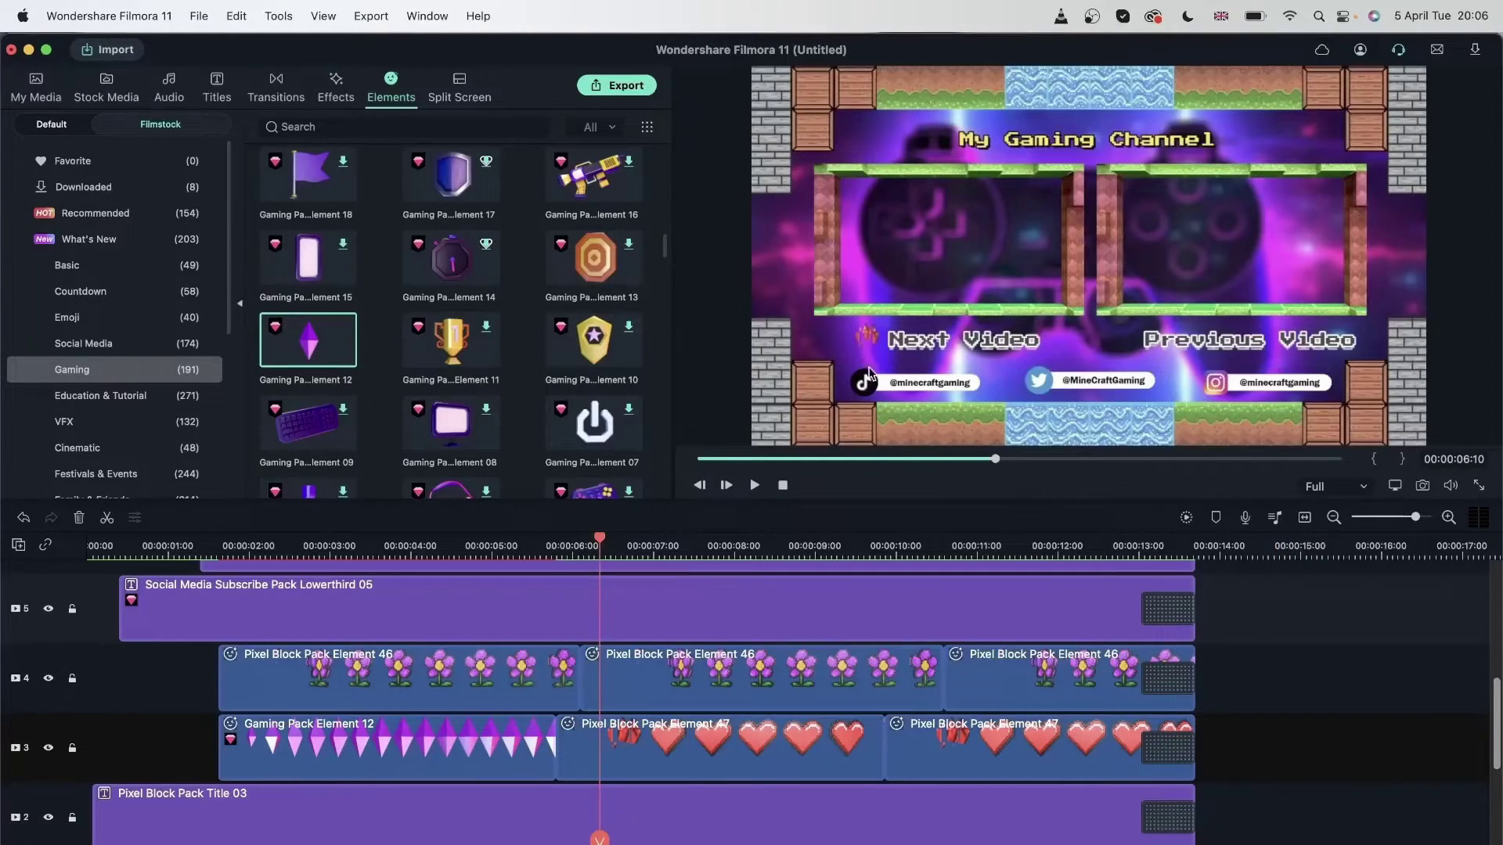
{"action": "left_click", "coordinate": [413, 548]}
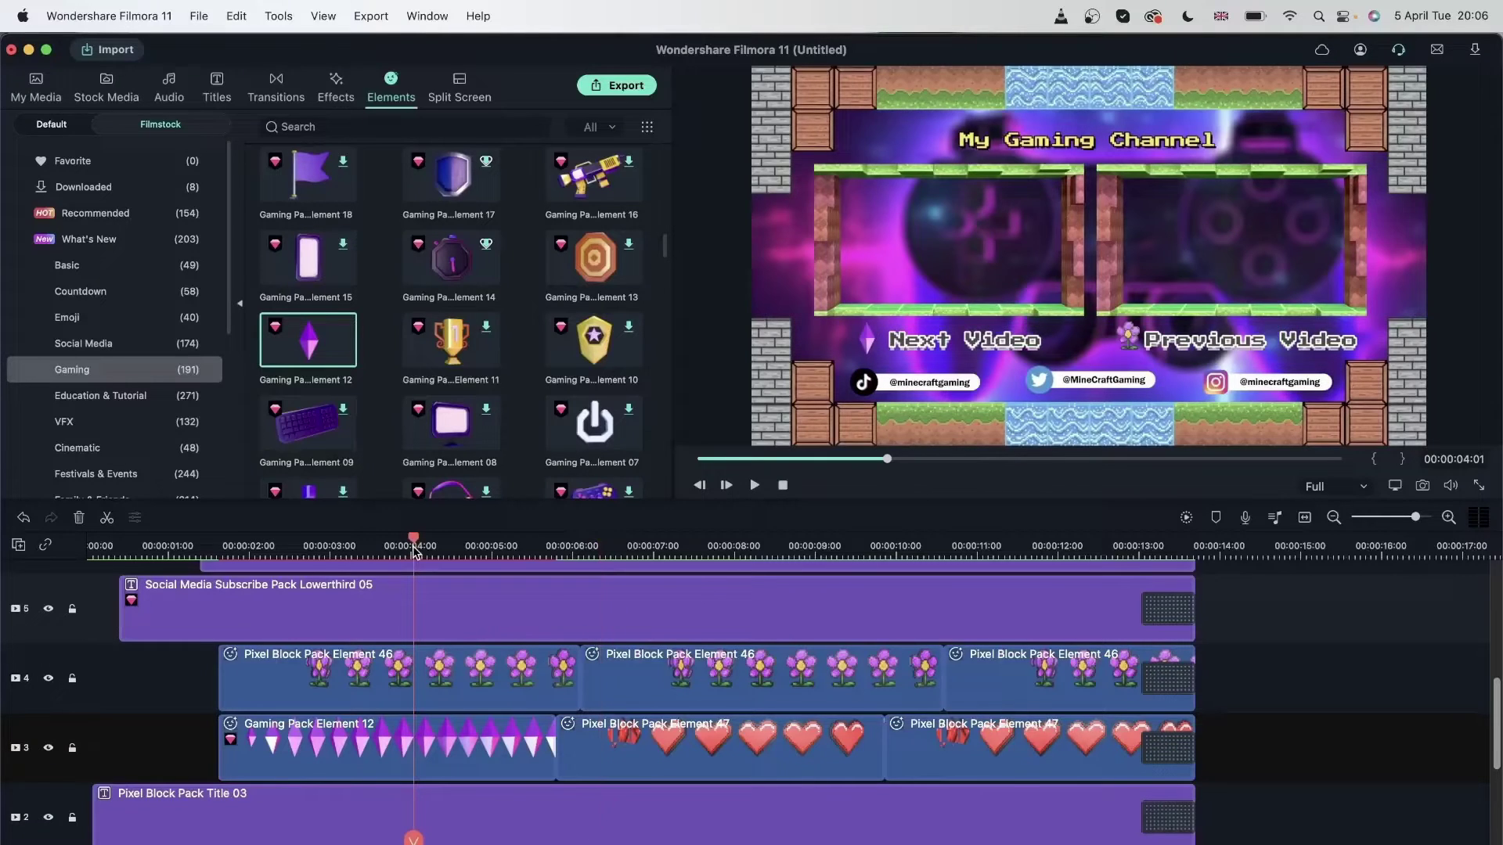
{"action": "scroll", "coordinate": [724, 687], "scroll_direction": "down", "scroll_amount": 3}
{"action": "scroll", "coordinate": [723, 682], "scroll_direction": "up", "scroll_amount": 2}
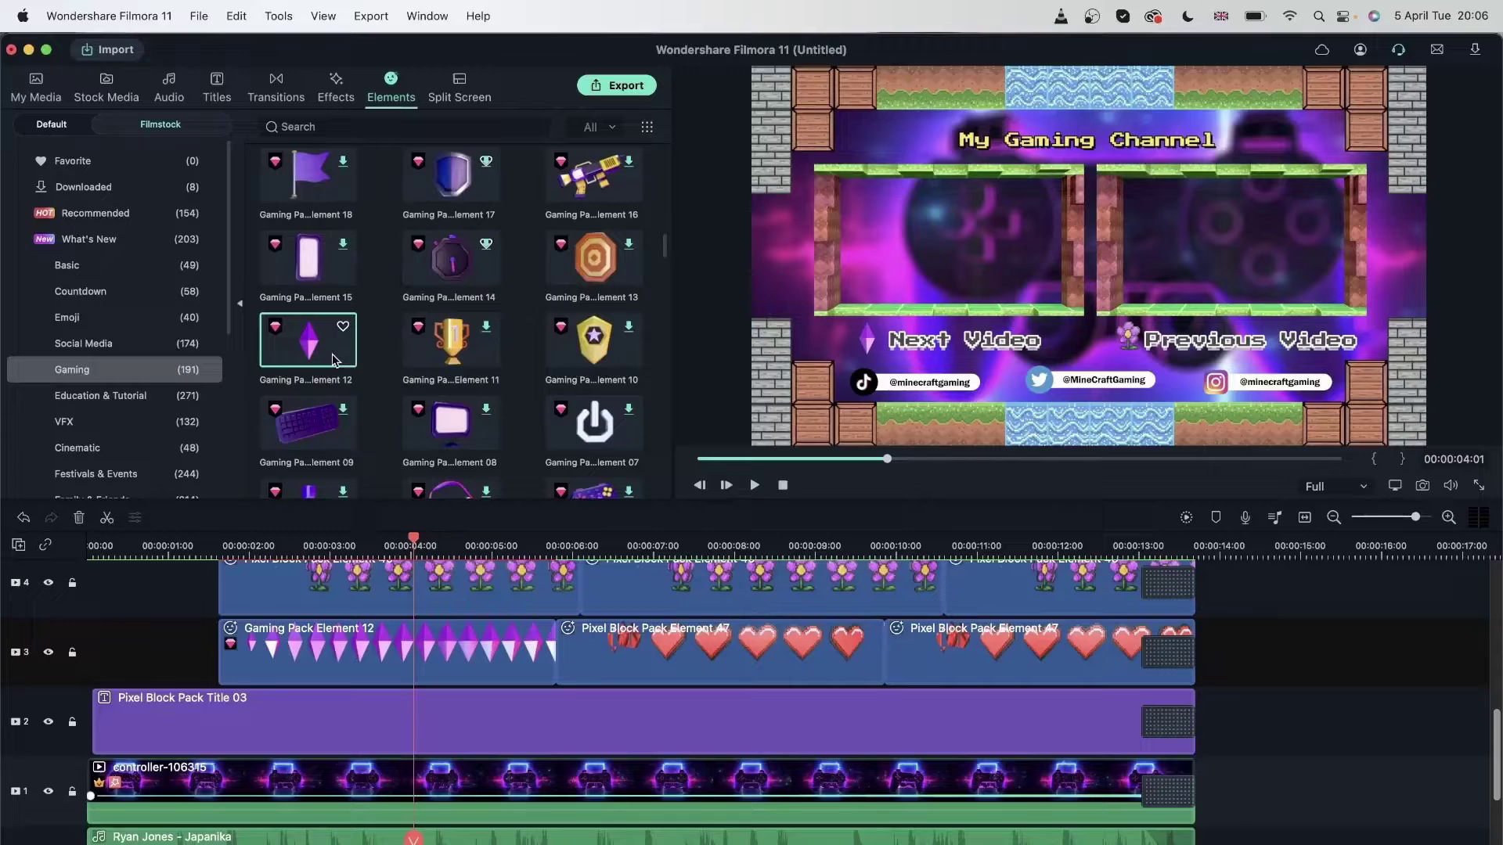
{"action": "left_click_drag", "start_coordinate": [332, 360], "coordinate": [561, 657]}
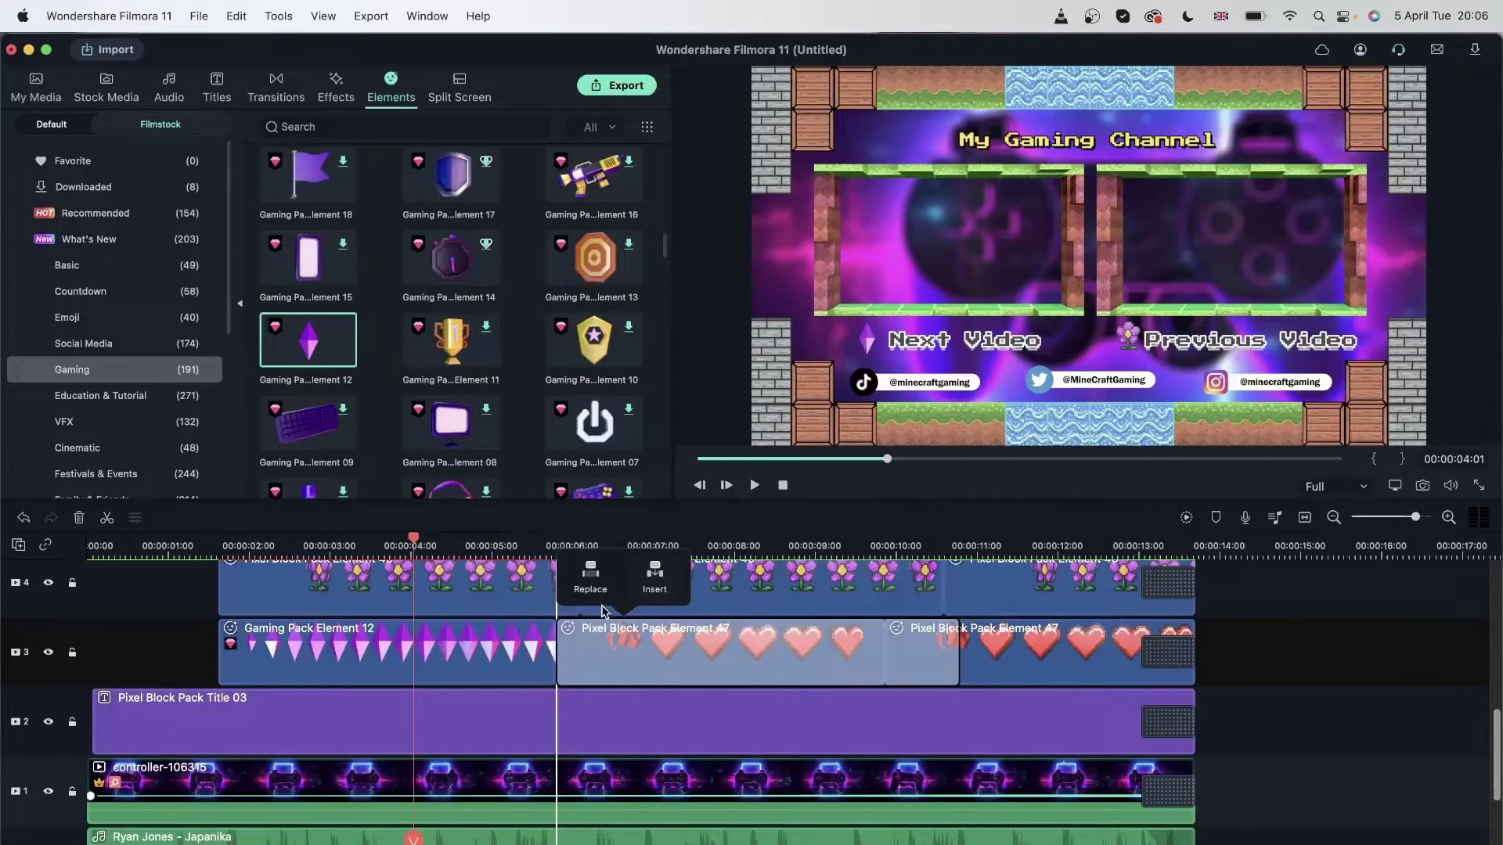
{"action": "left_click", "coordinate": [590, 579]}
{"action": "left_click_drag", "start_coordinate": [288, 357], "coordinate": [889, 661]}
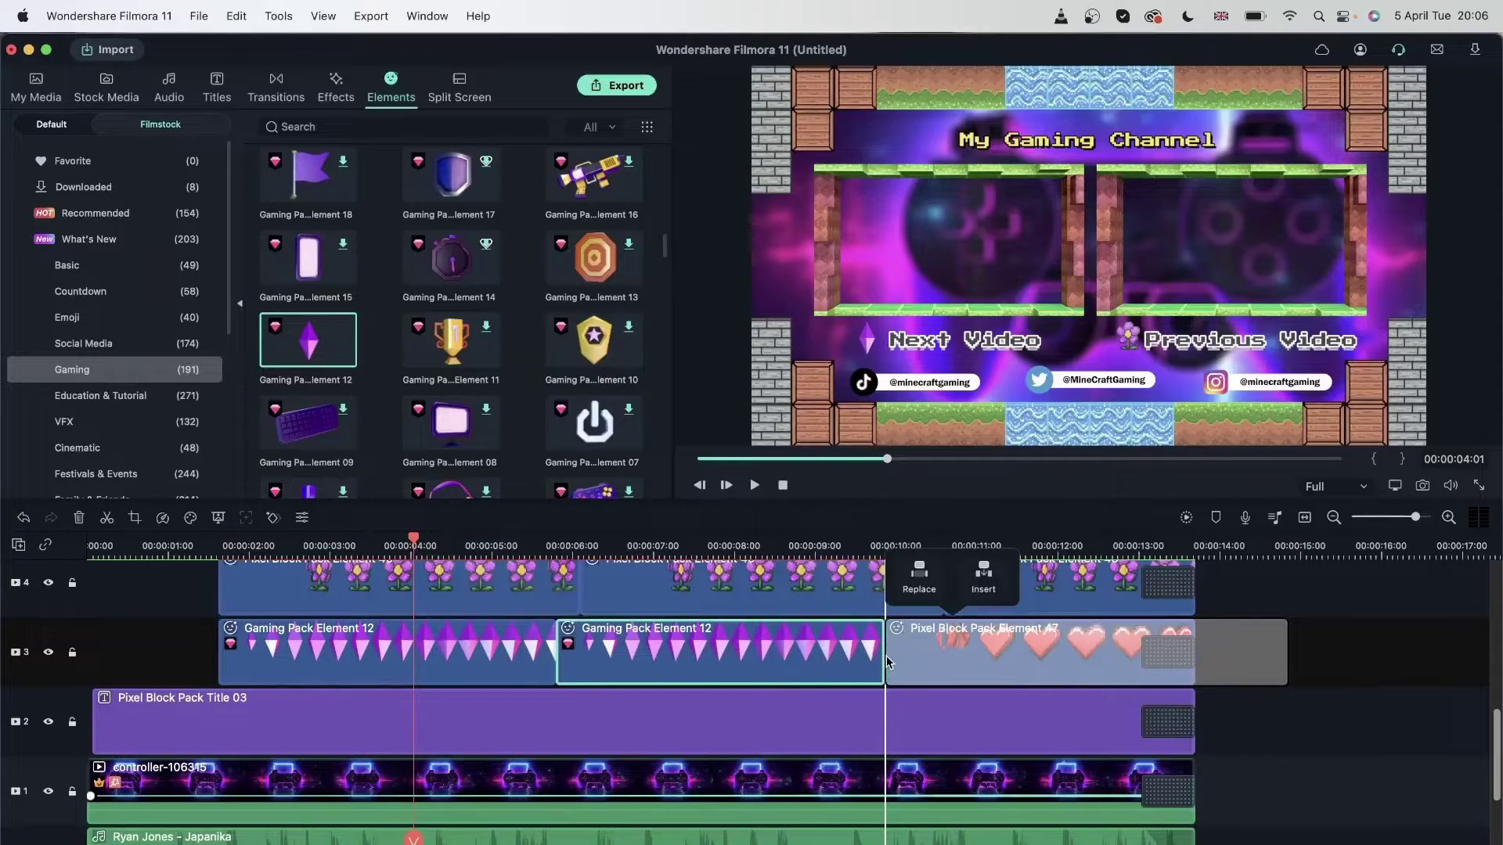
{"action": "left_click", "coordinate": [920, 585]}
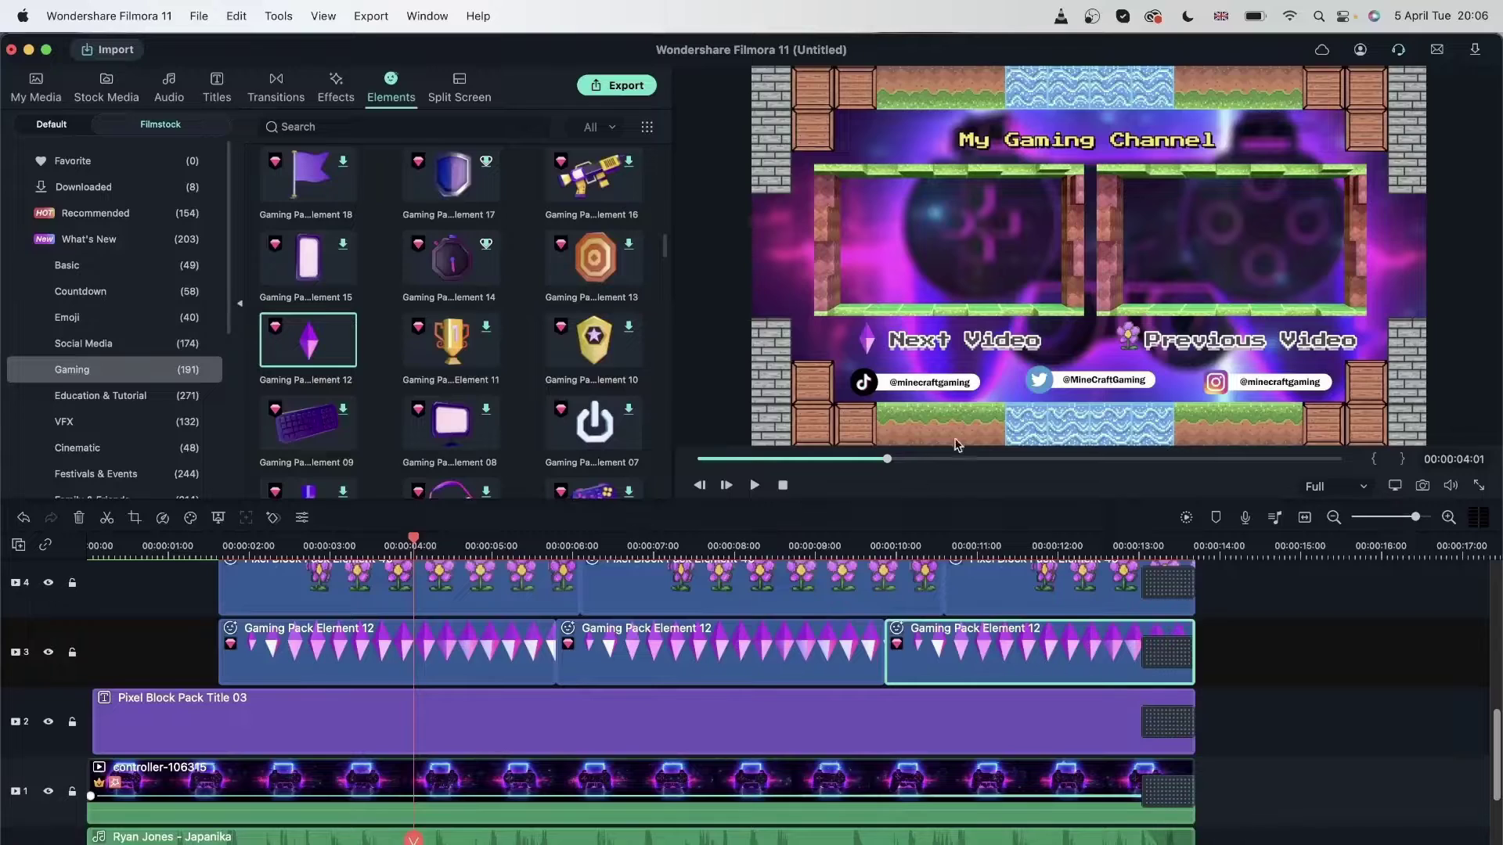
{"action": "left_click", "coordinate": [642, 544]}
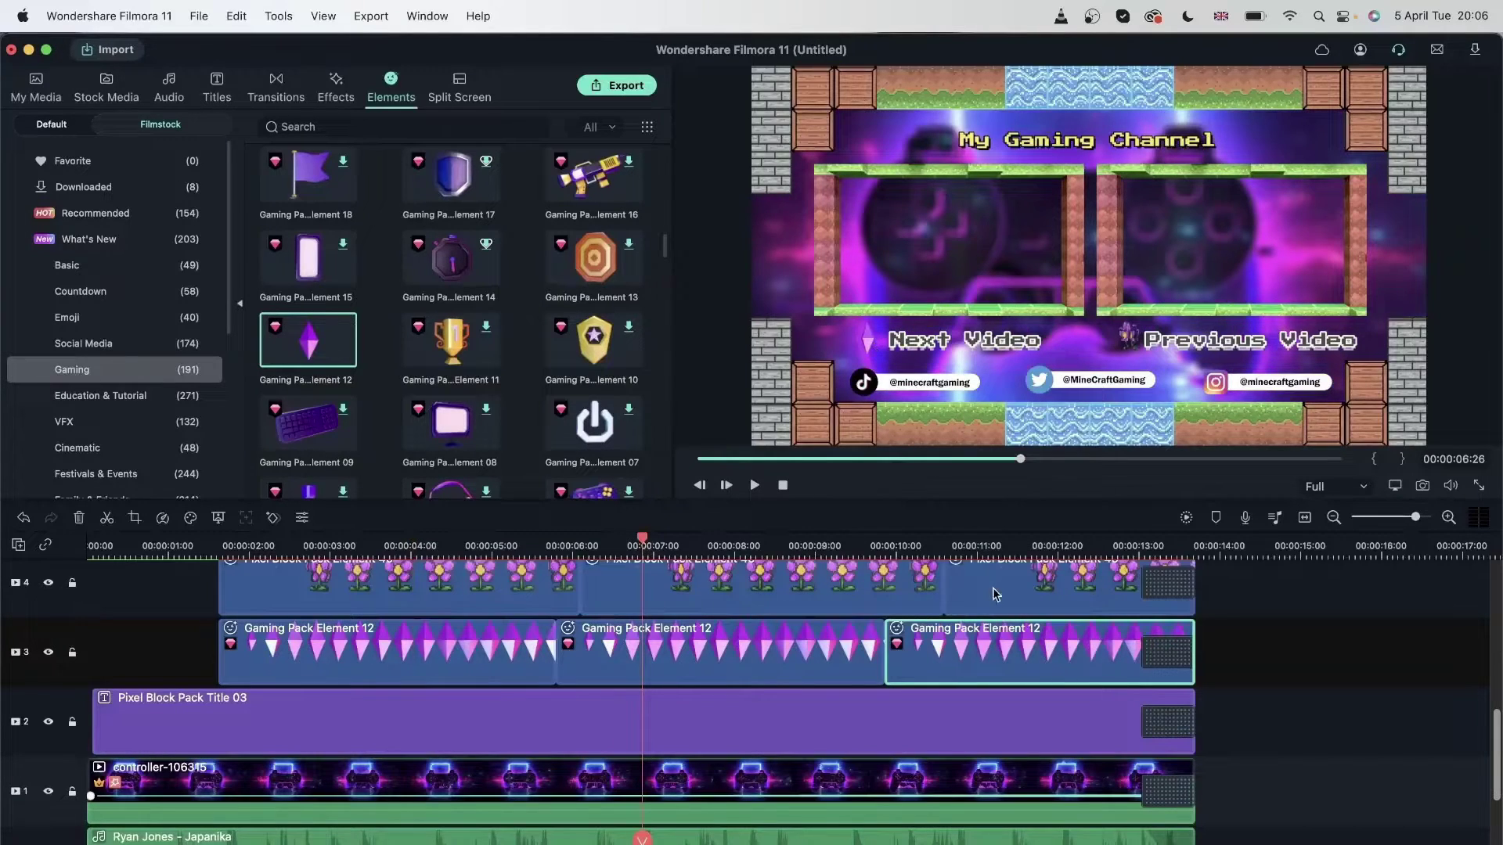
{"action": "left_click_drag", "start_coordinate": [1001, 546], "coordinate": [1072, 546]}
{"action": "scroll", "coordinate": [548, 689], "scroll_direction": "up", "scroll_amount": 3}
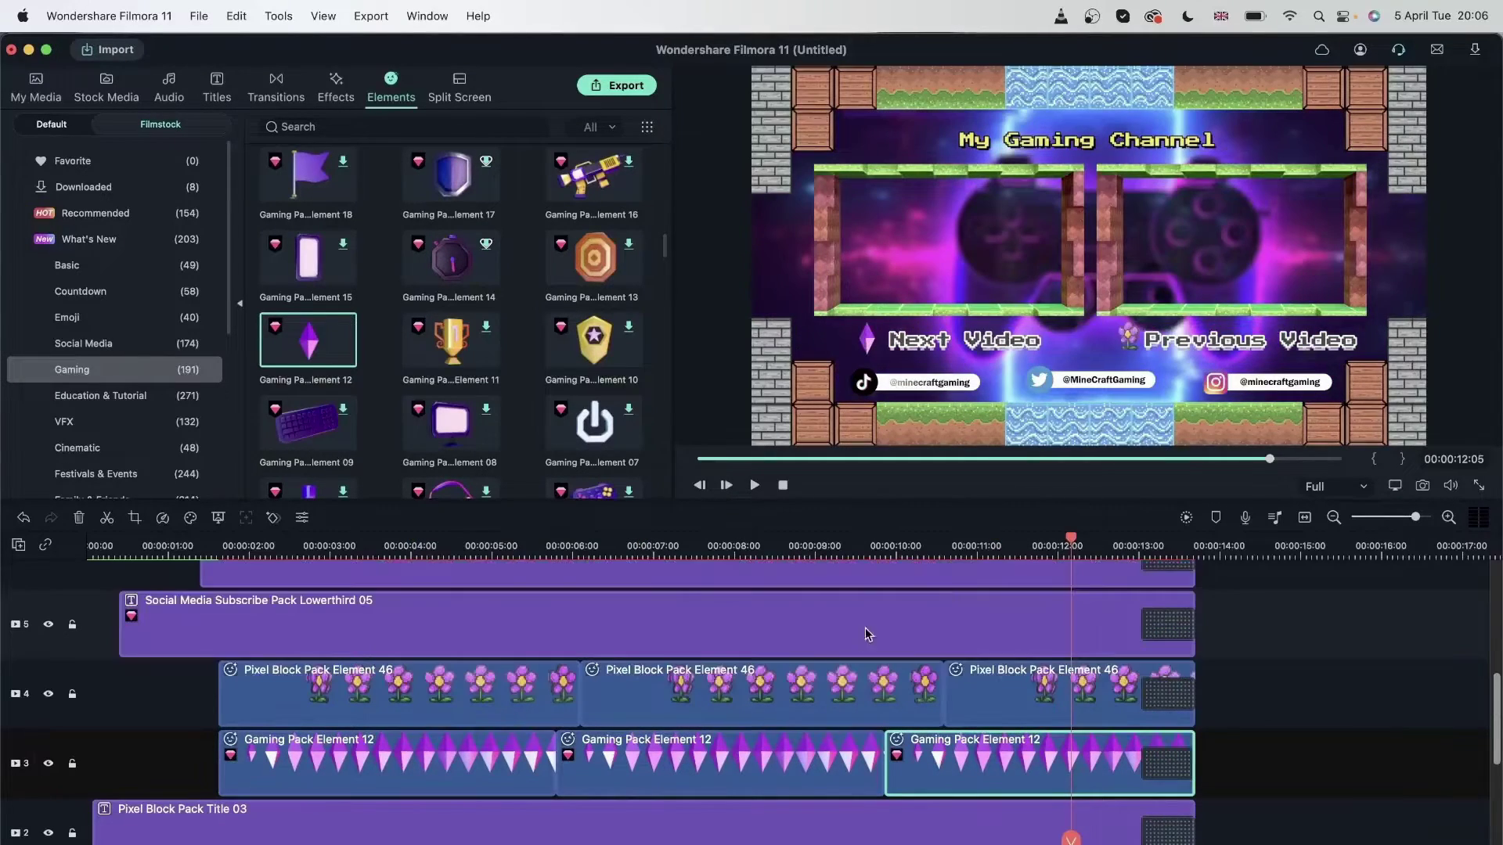
{"action": "left_click", "coordinate": [451, 678]}
{"action": "scroll", "coordinate": [458, 676], "scroll_direction": "up", "scroll_amount": 2}
{"action": "left_click", "coordinate": [379, 686]}
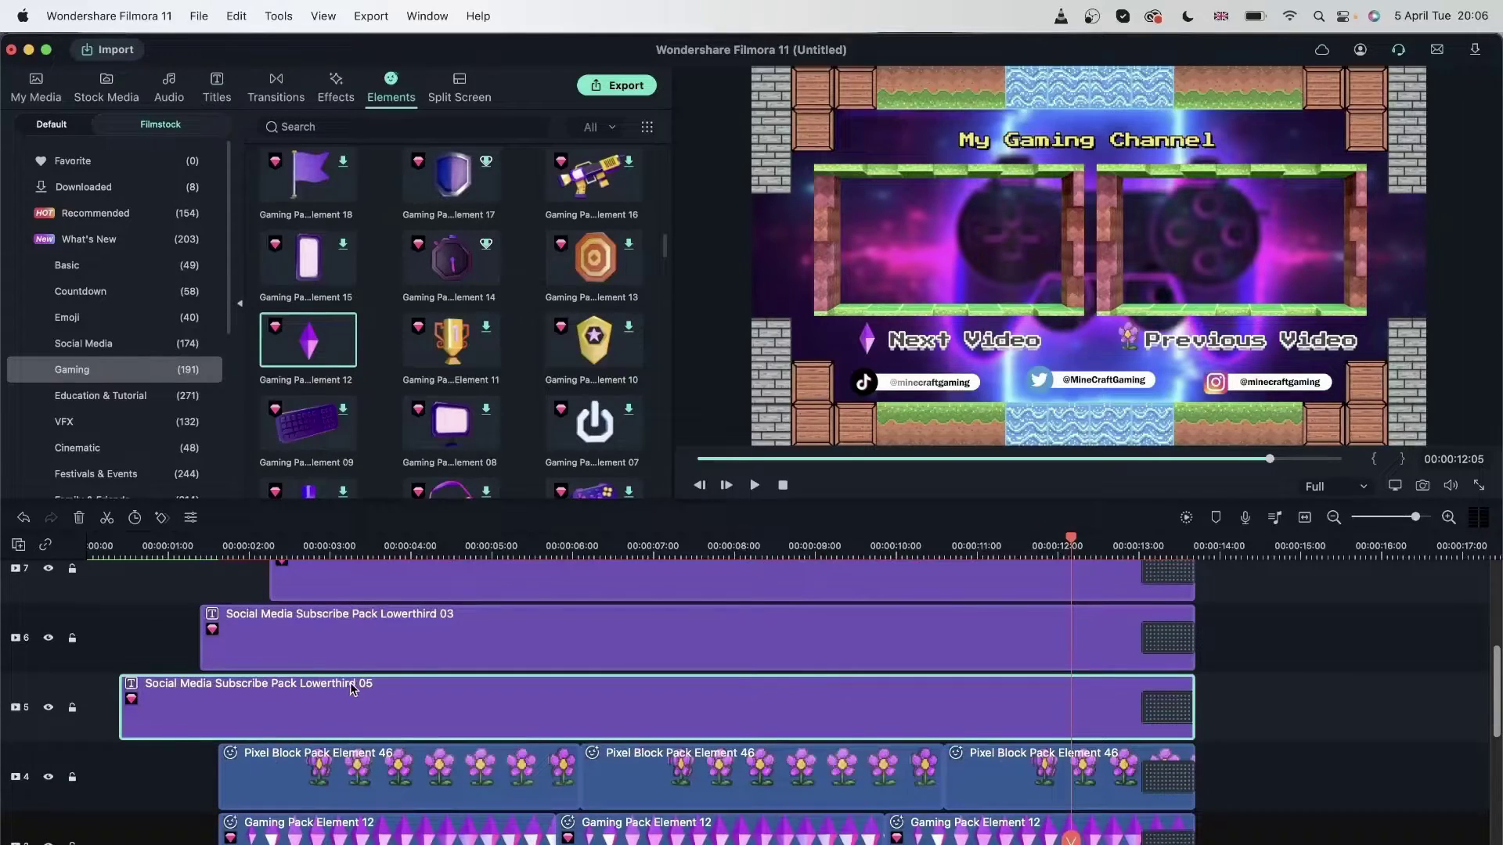
{"action": "scroll", "coordinate": [349, 683], "scroll_direction": "up", "scroll_amount": 4}
{"action": "scroll", "coordinate": [364, 705], "scroll_direction": "down", "scroll_amount": 3}
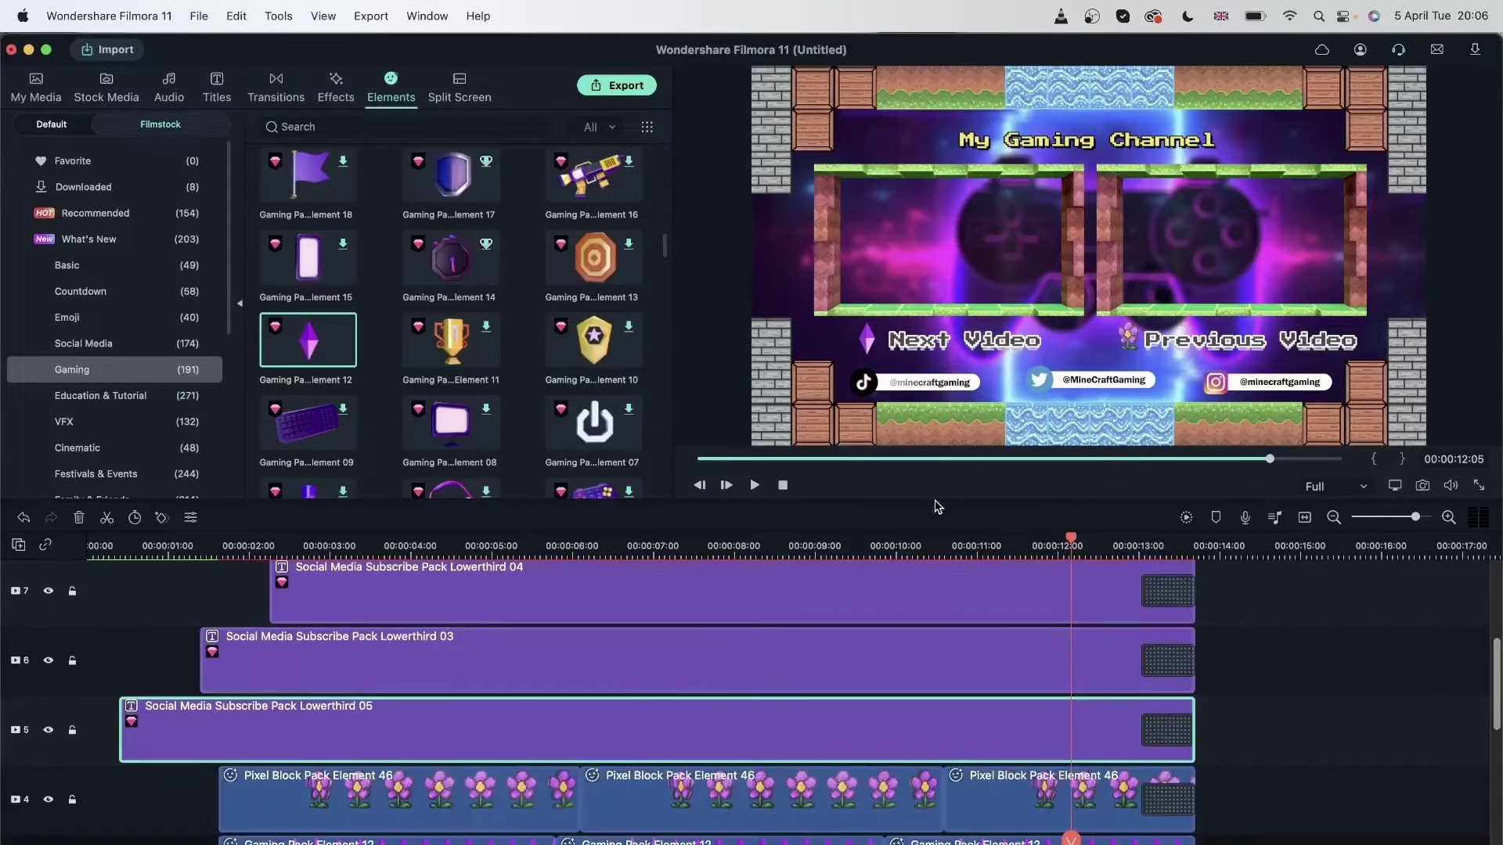
{"action": "double_click", "coordinate": [930, 381]}
{"action": "type", "text": "@m"}
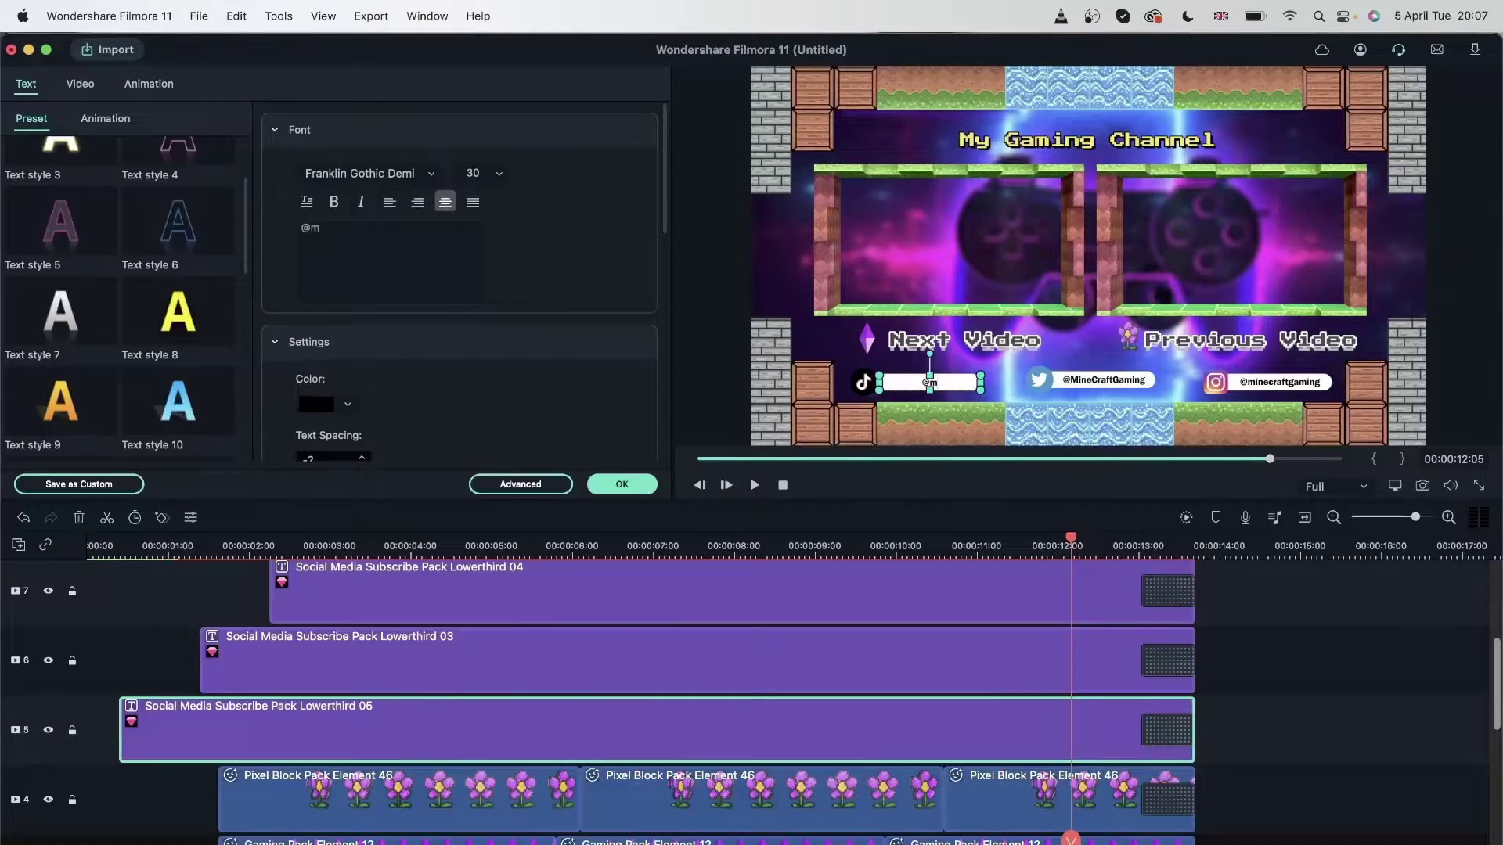
{"action": "type", "text": "mychannel"}
{"action": "left_click", "coordinate": [622, 484]}
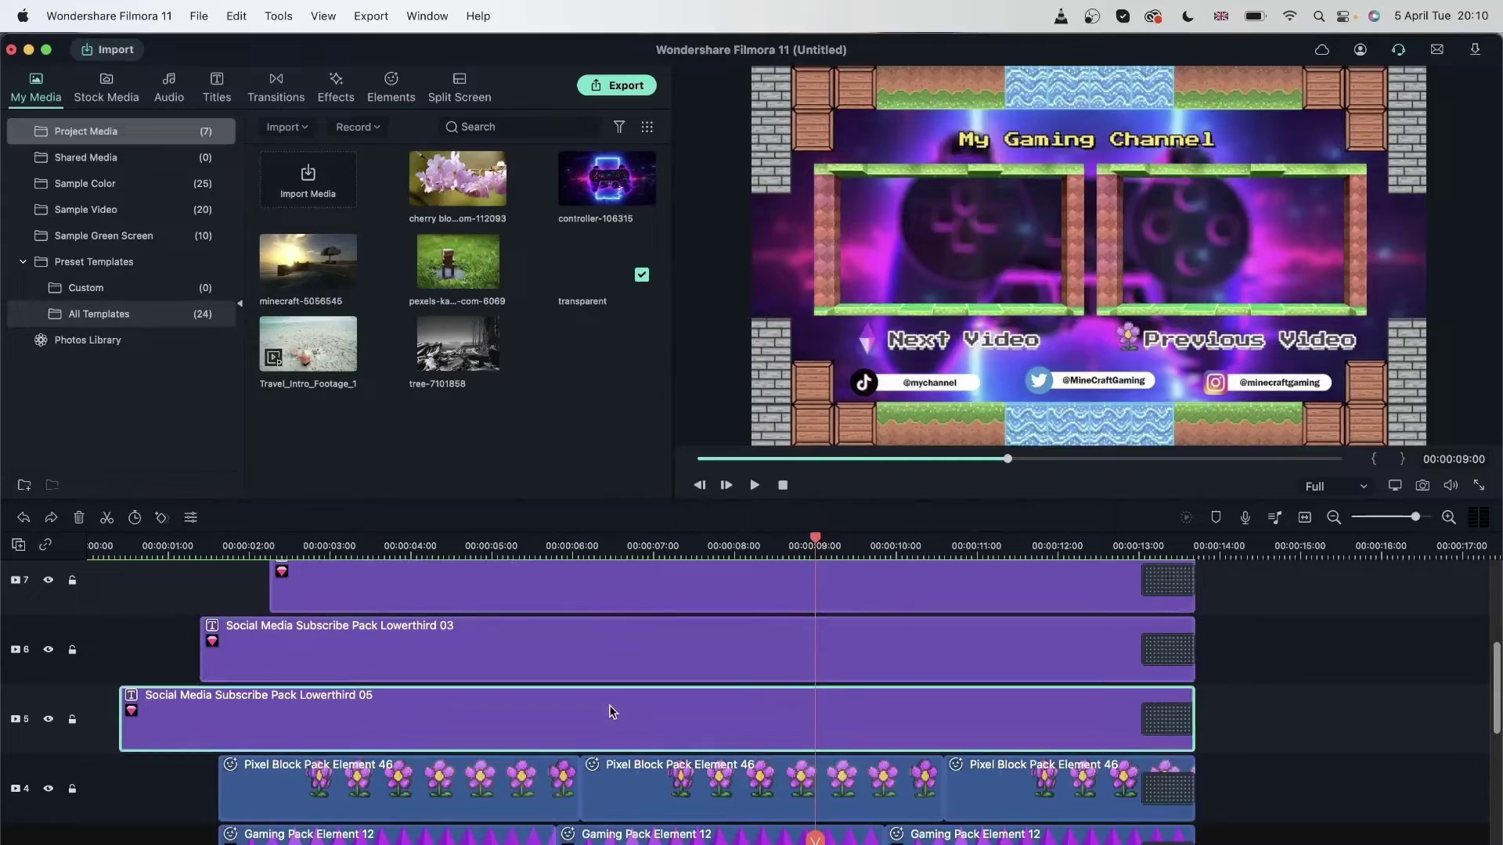
{"action": "left_click", "coordinate": [623, 608]}
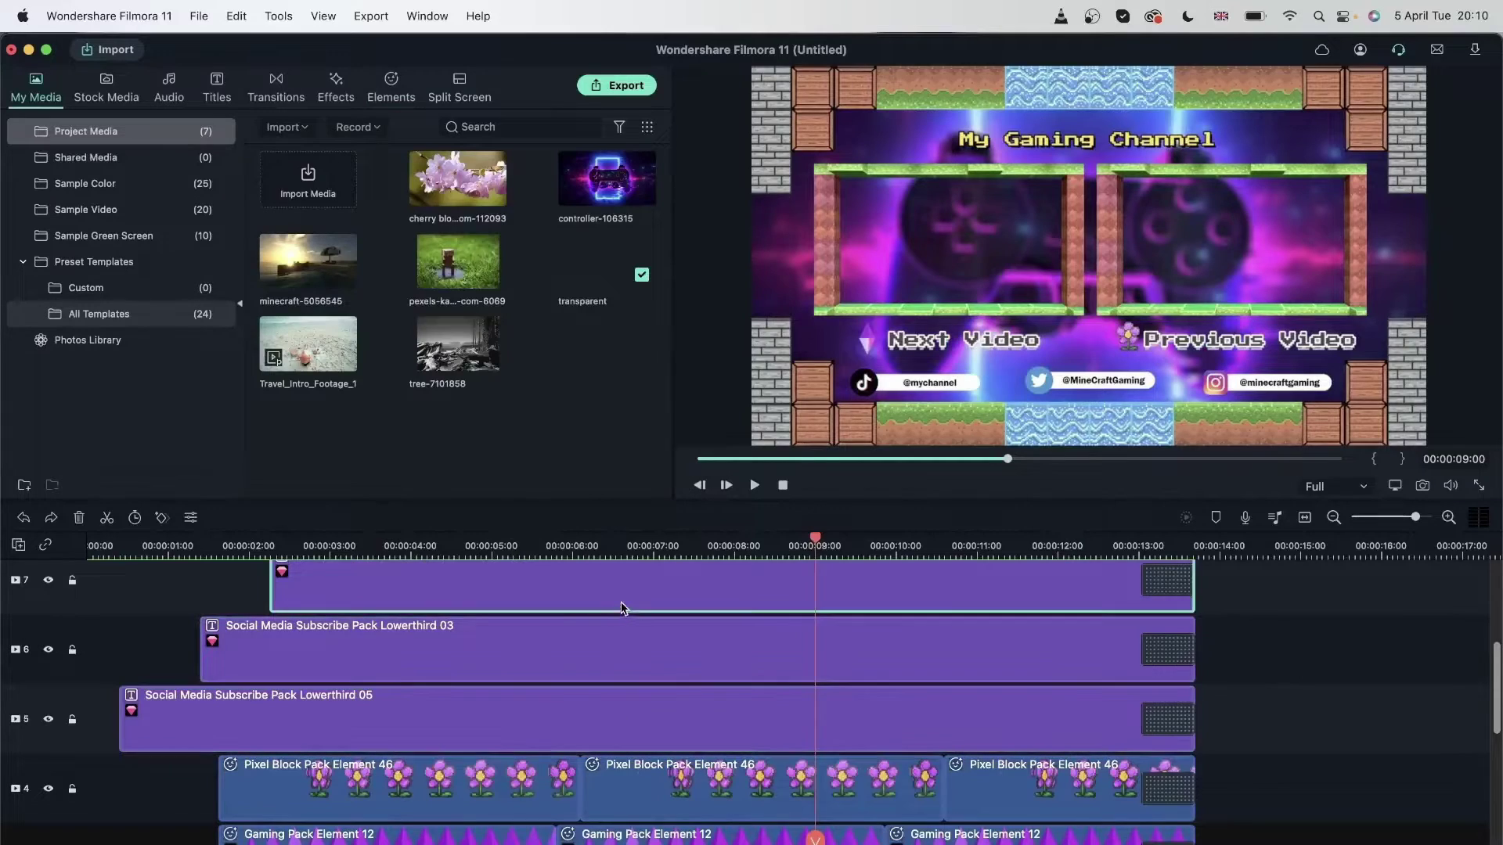
{"action": "left_click", "coordinate": [618, 657]}
{"action": "scroll", "coordinate": [861, 658], "scroll_direction": "up", "scroll_amount": 2}
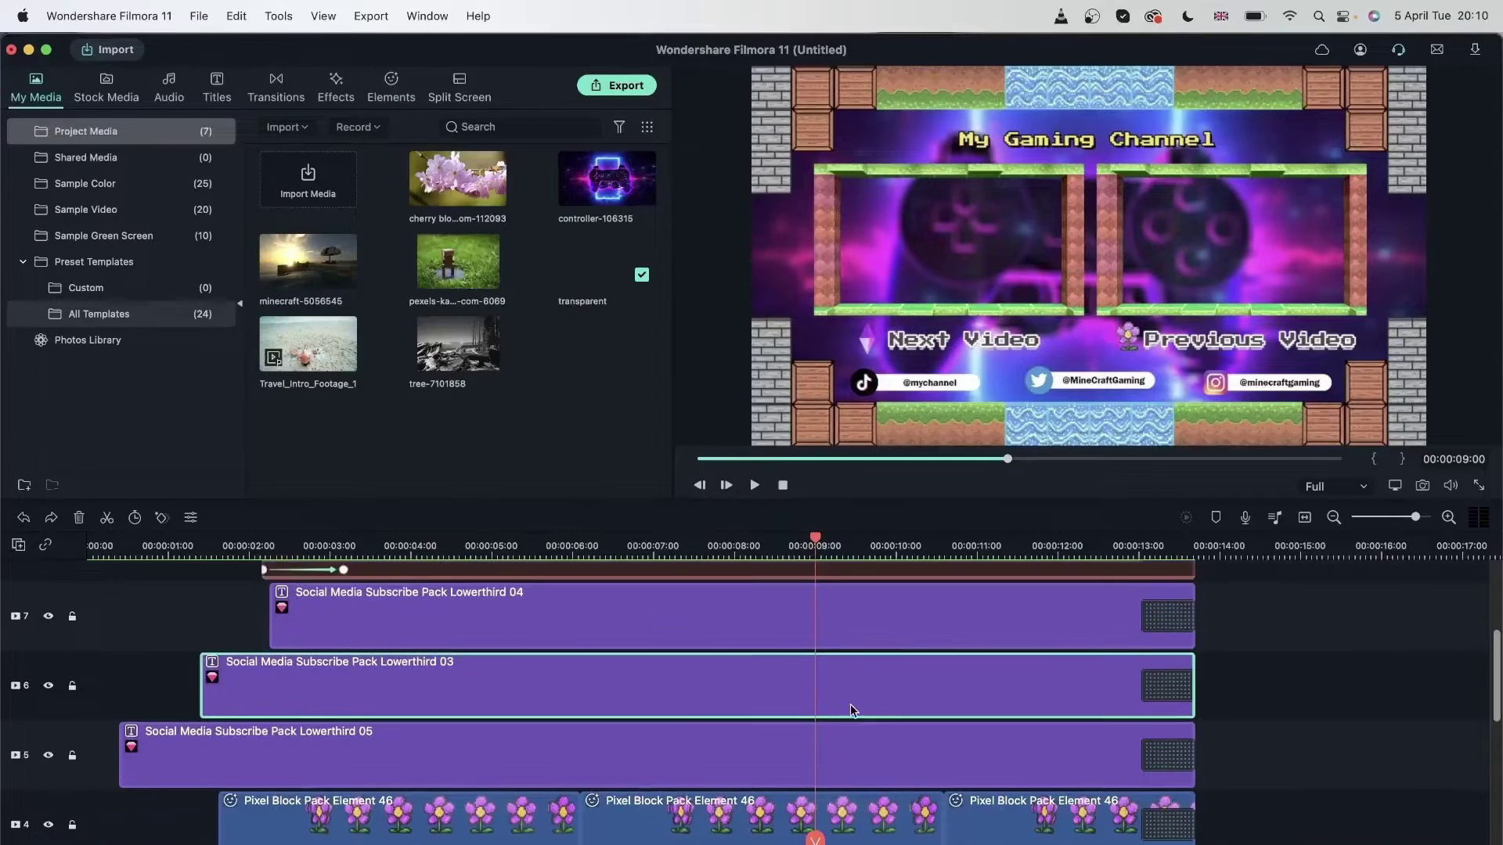
{"action": "scroll", "coordinate": [532, 637], "scroll_direction": "up", "scroll_amount": 5}
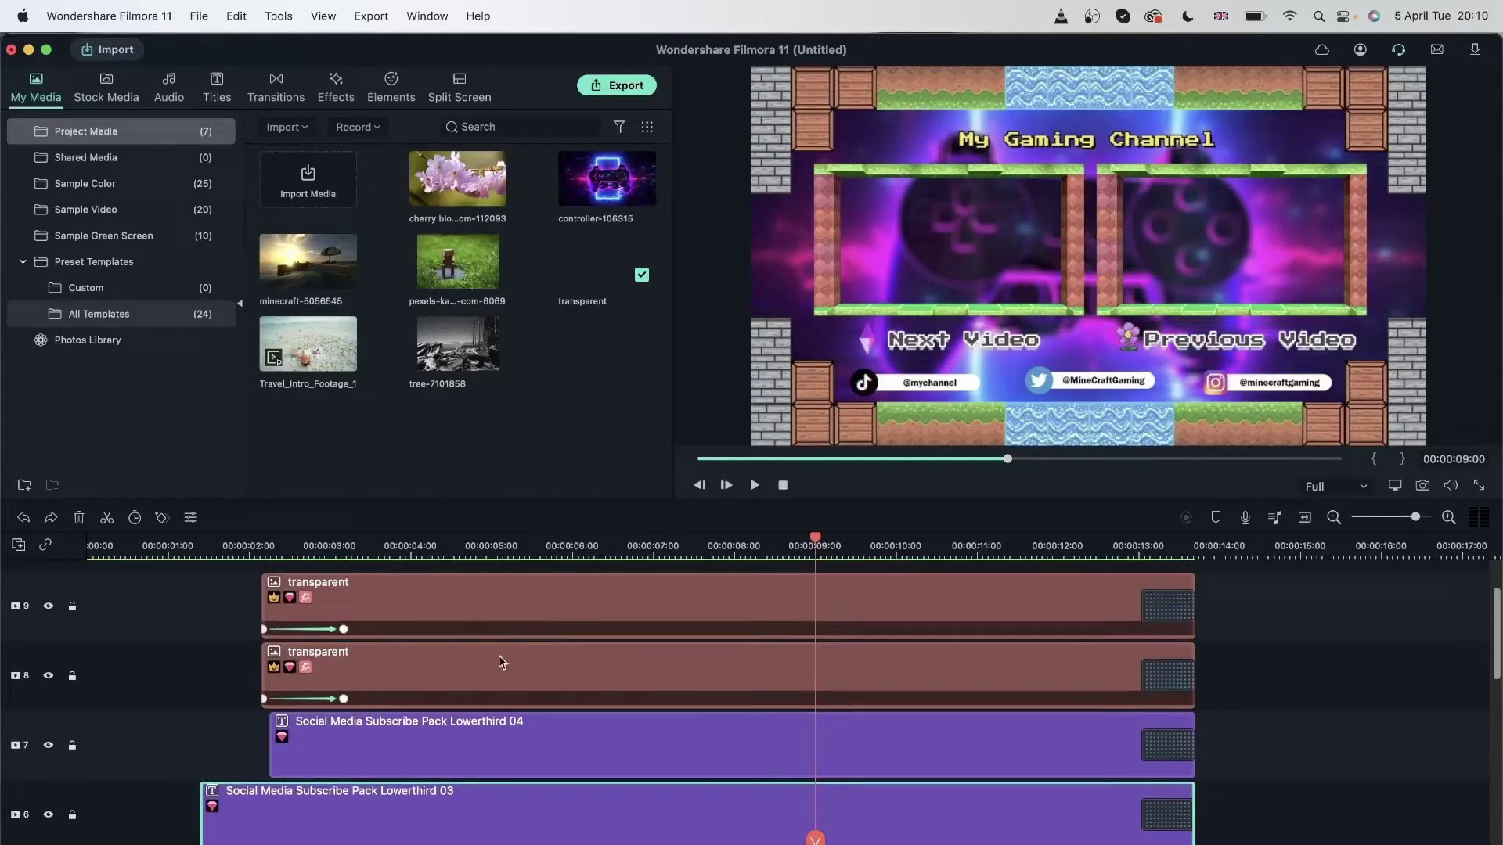
{"action": "left_click", "coordinate": [305, 548]}
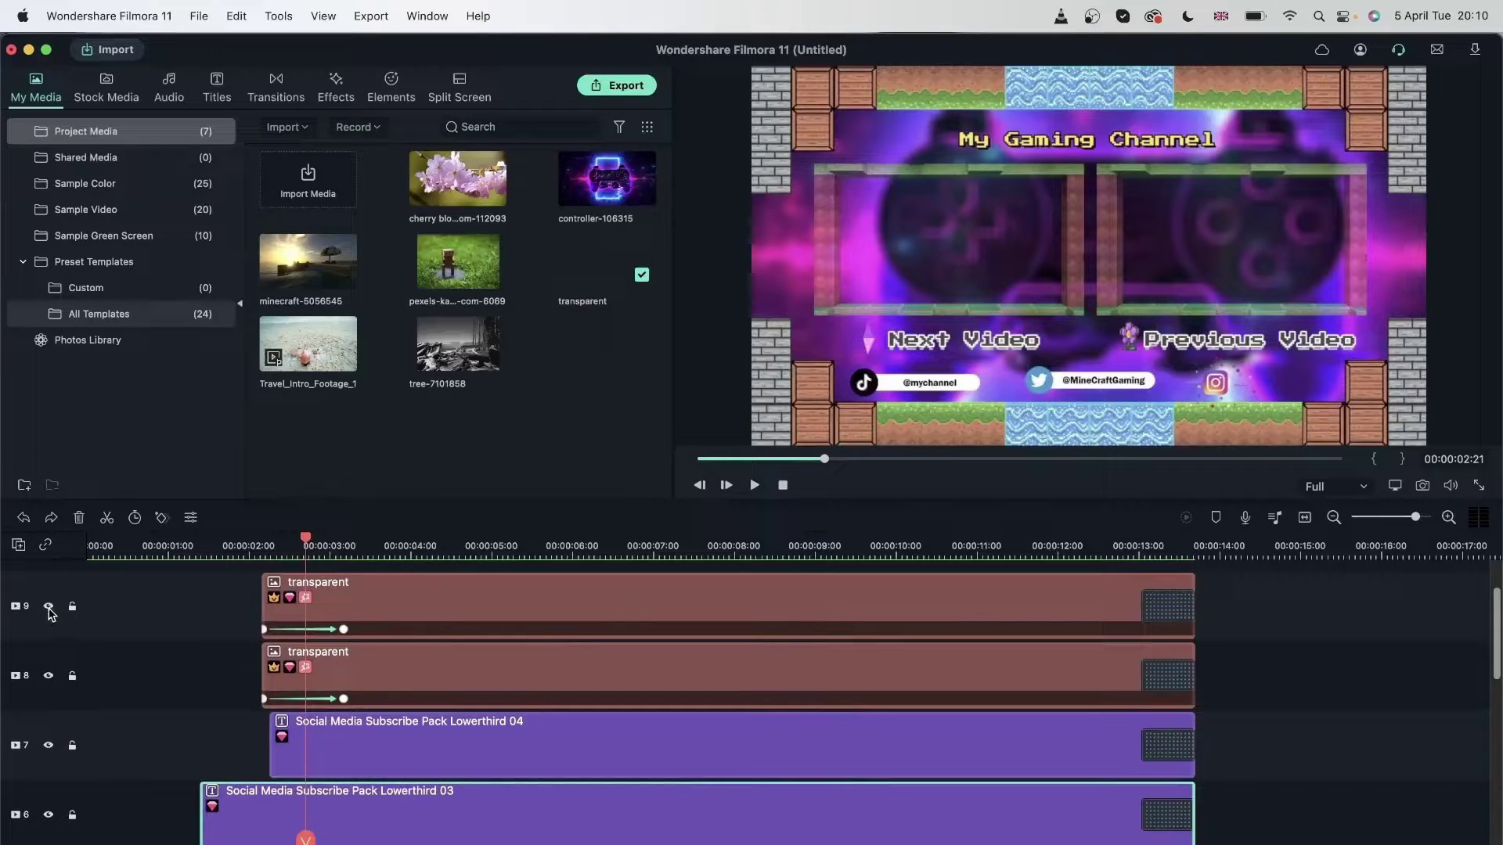
{"action": "left_click", "coordinate": [49, 608]}
{"action": "left_click", "coordinate": [49, 607]}
{"action": "key", "text": "super+z"}
{"action": "key", "text": "super+z"}
{"action": "key", "text": "super+z"}
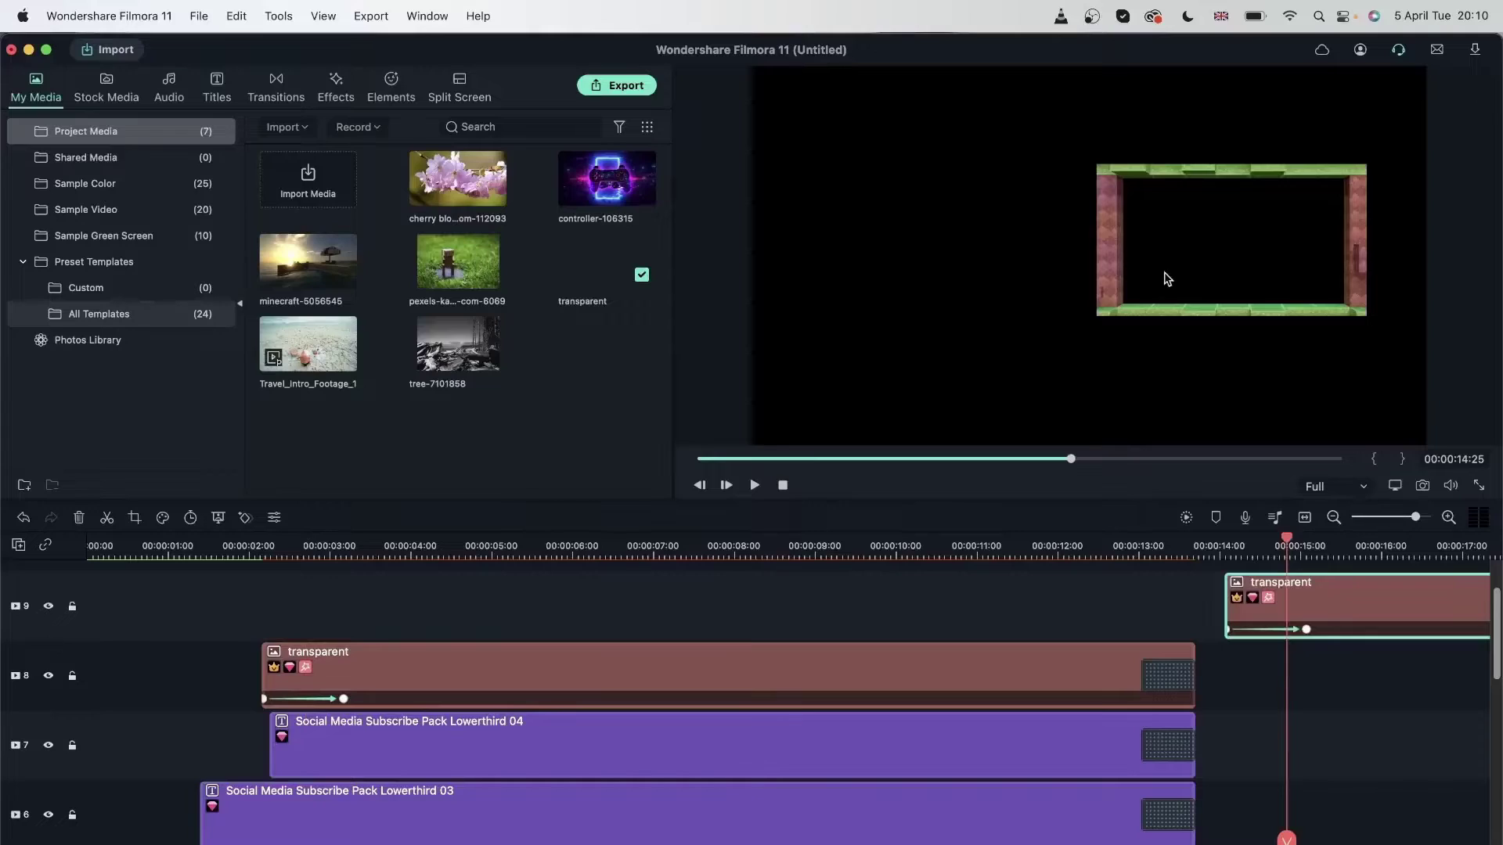
{"action": "left_click_drag", "start_coordinate": [1375, 613], "coordinate": [412, 614]}
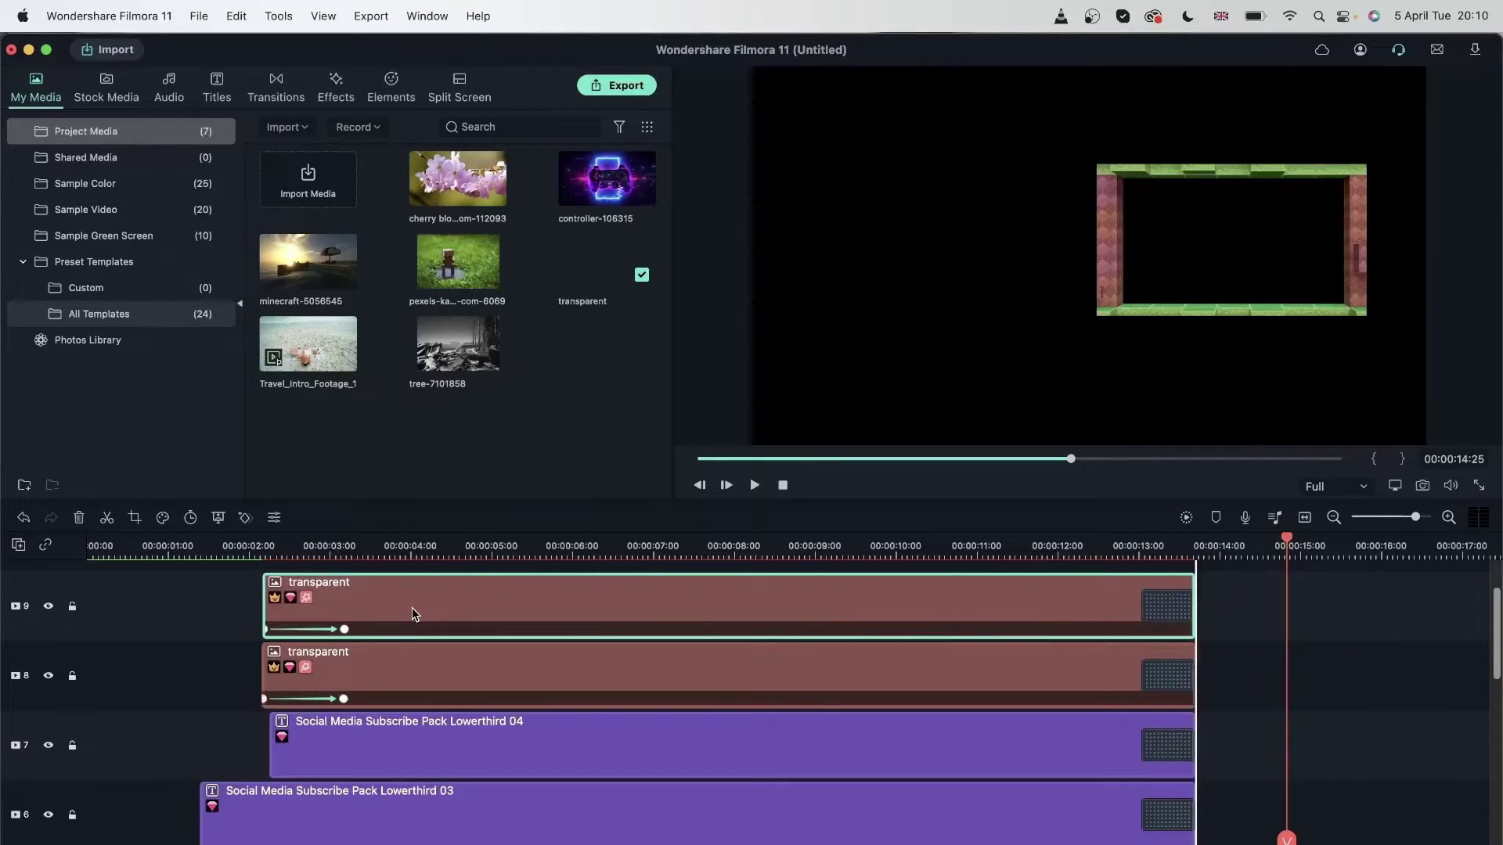
{"action": "left_click", "coordinate": [580, 540]}
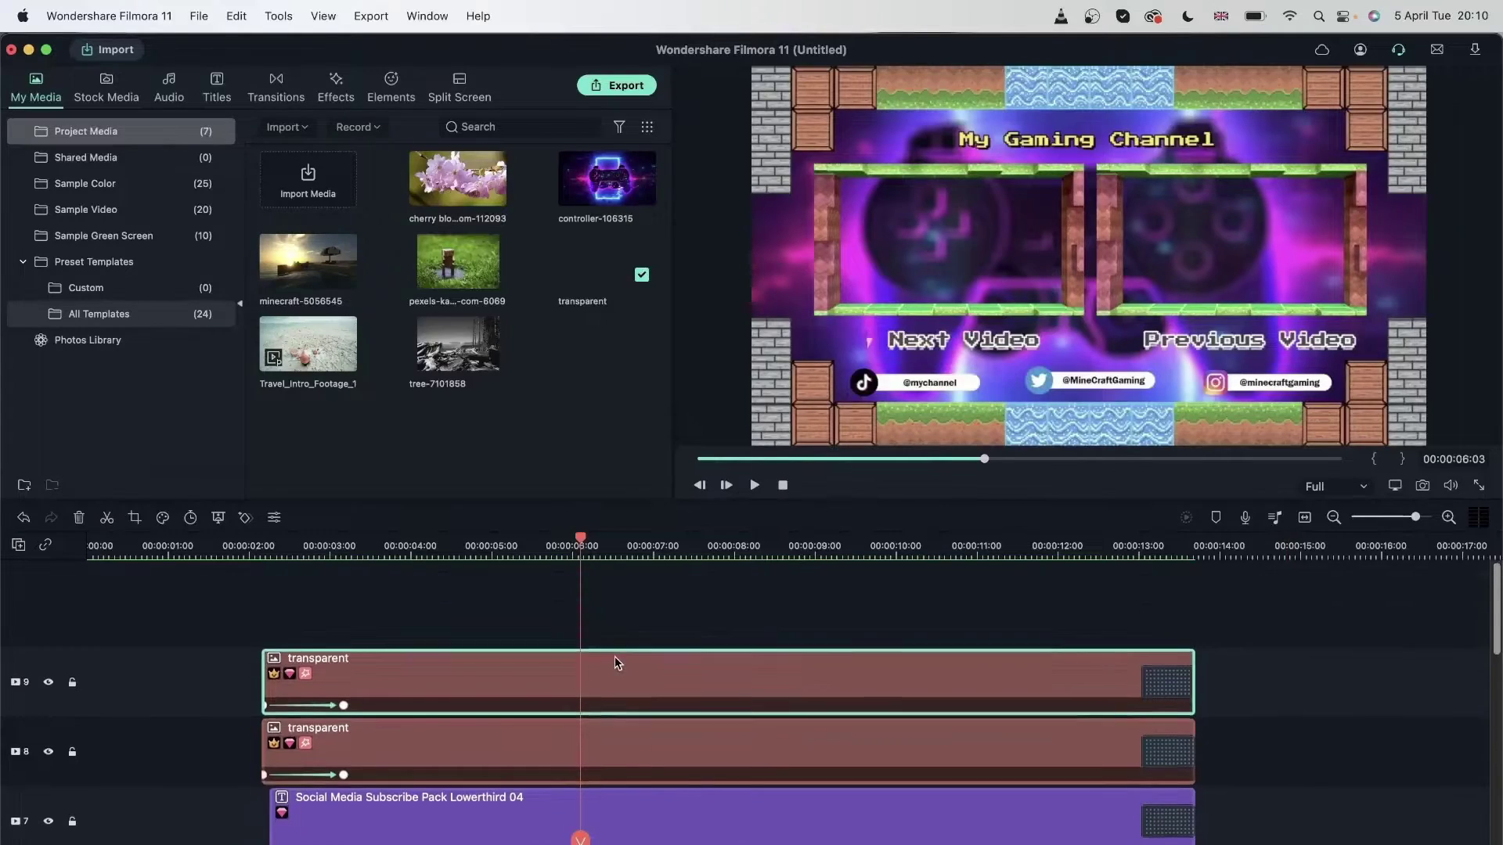
{"action": "left_click", "coordinate": [300, 658]}
{"action": "scroll", "coordinate": [376, 665], "scroll_direction": "down", "scroll_amount": 5}
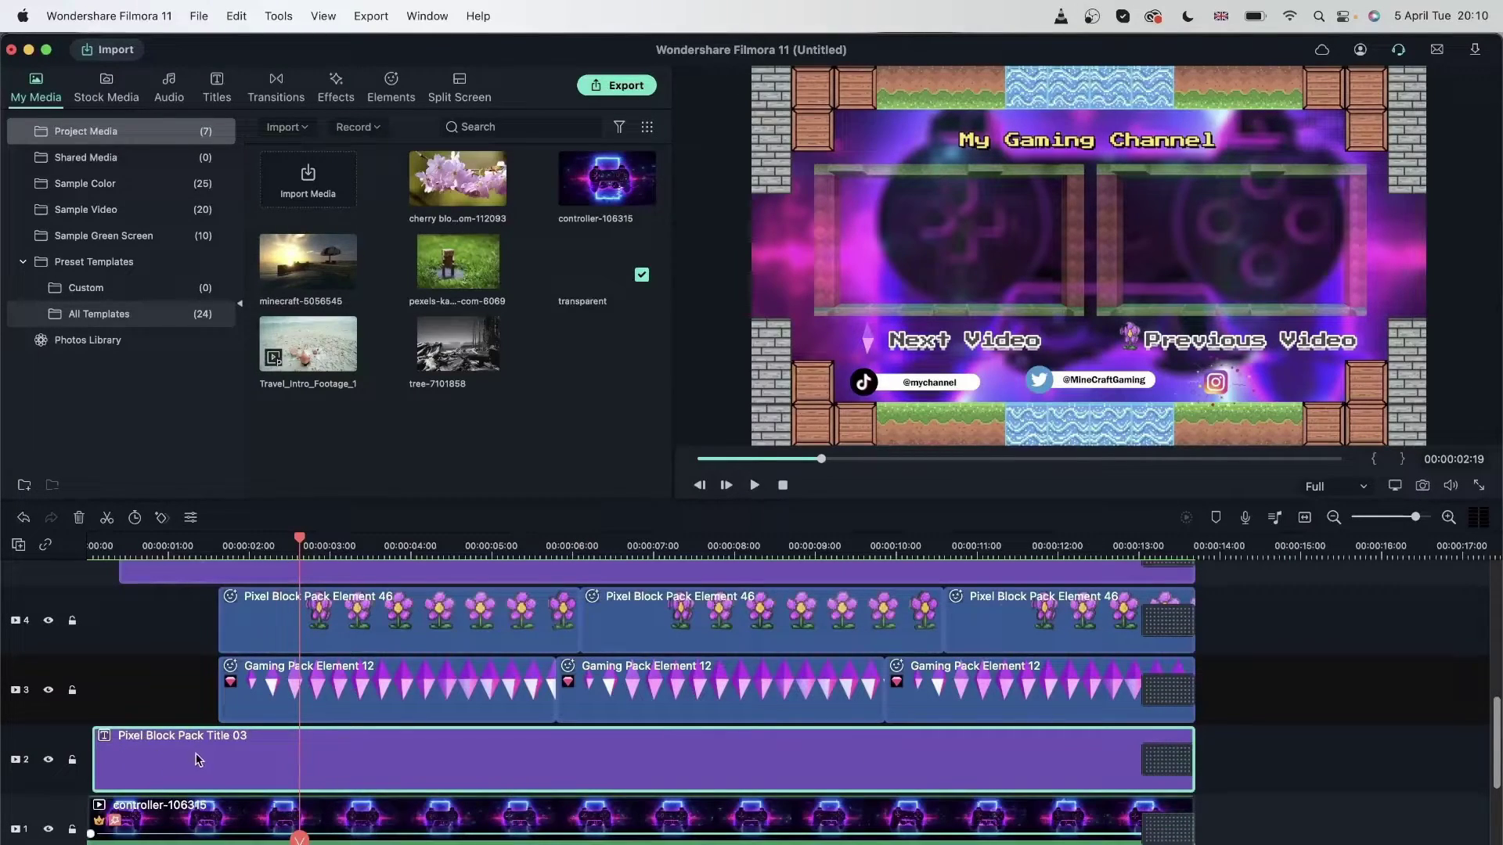
{"action": "left_click", "coordinate": [48, 760]}
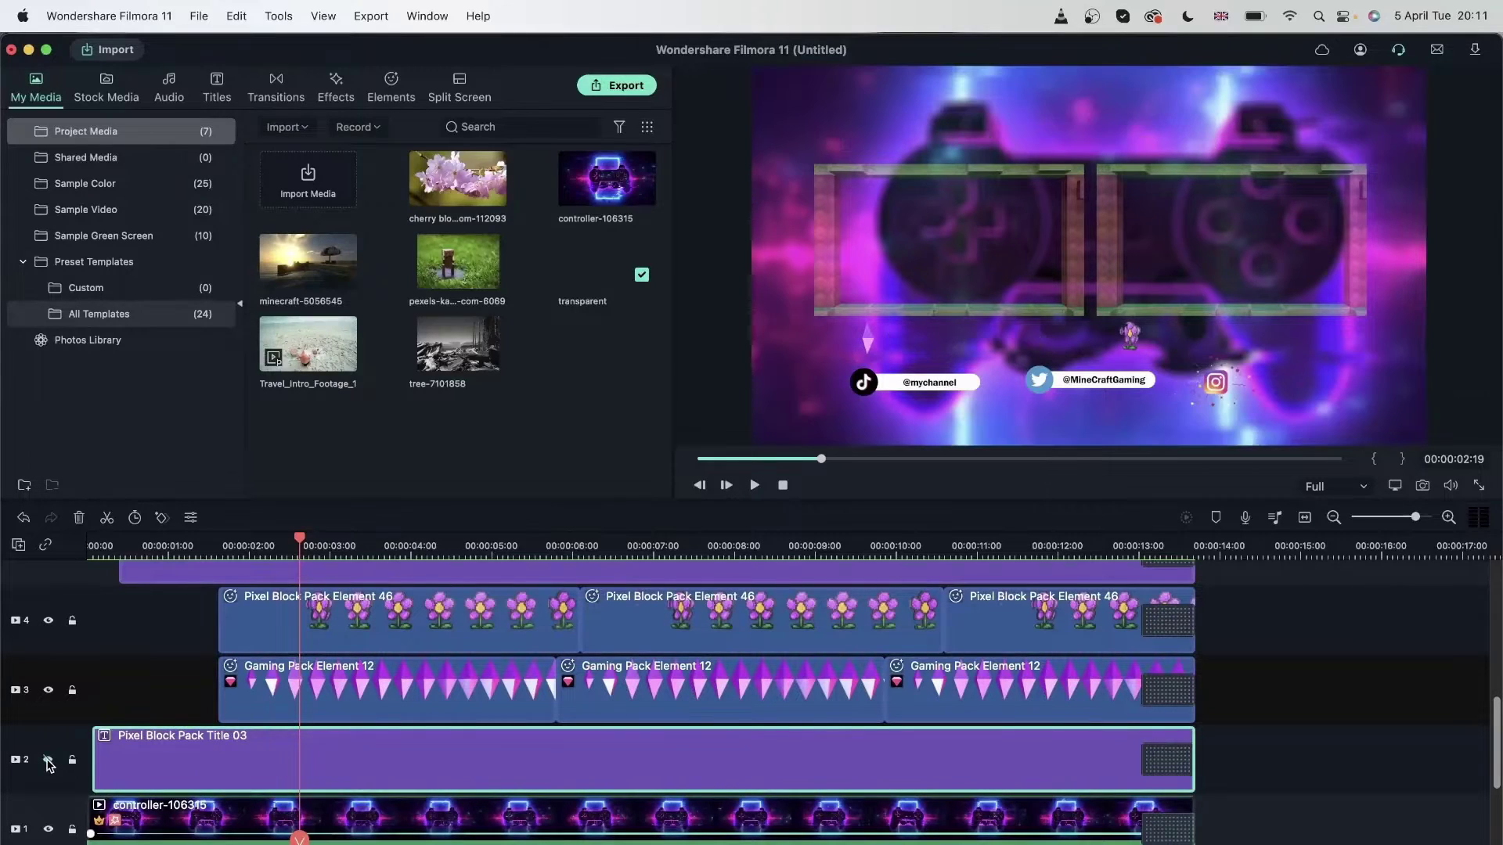
{"action": "left_click", "coordinate": [48, 760]}
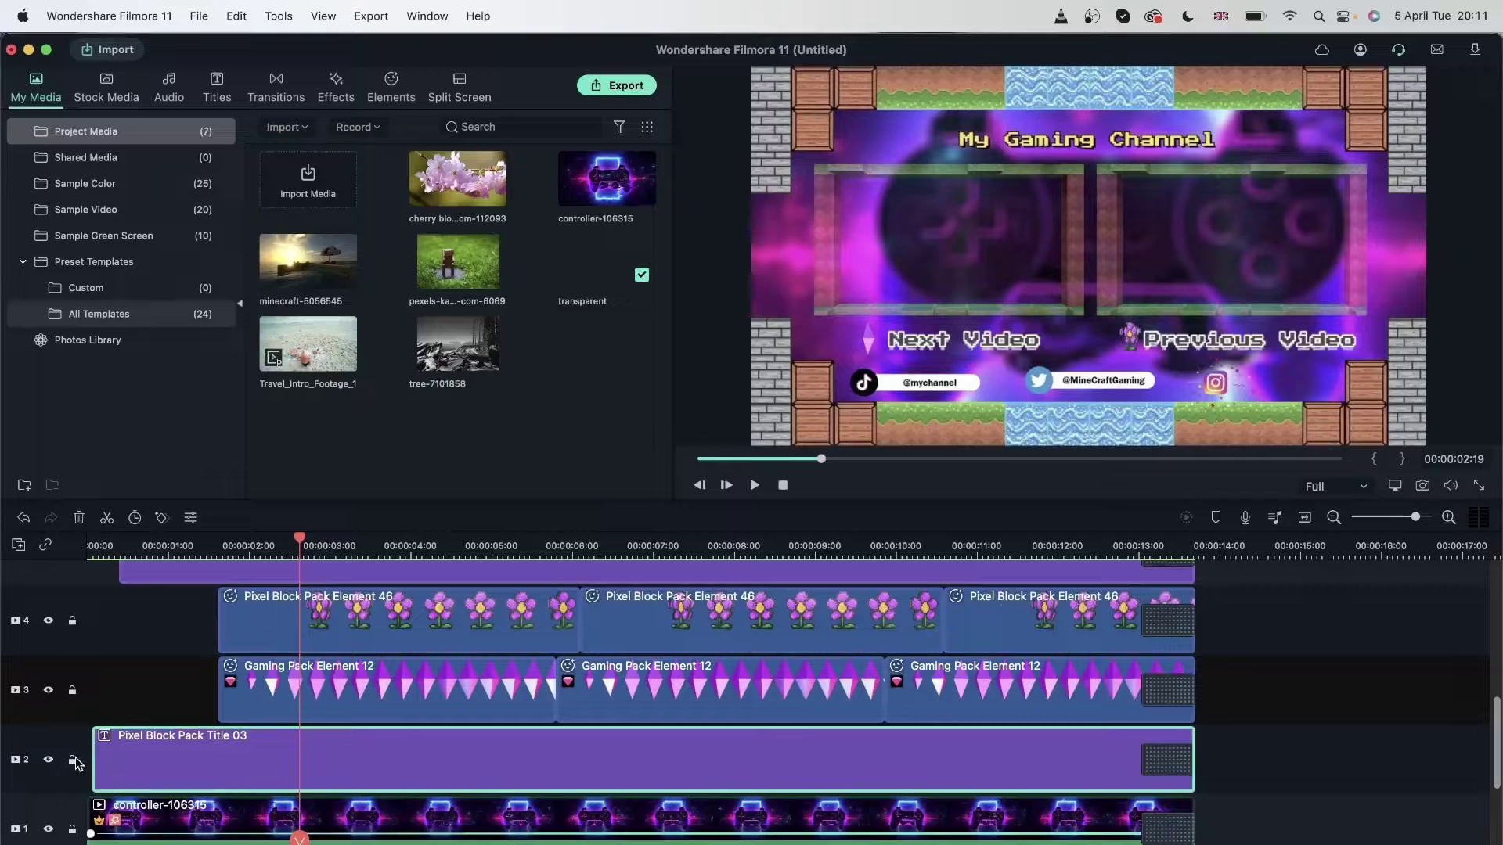
Step: Show the All Templates presets in the library and scroll through the timeline tracks
{"action": "scroll", "coordinate": [397, 731], "scroll_direction": "down", "scroll_amount": 3}
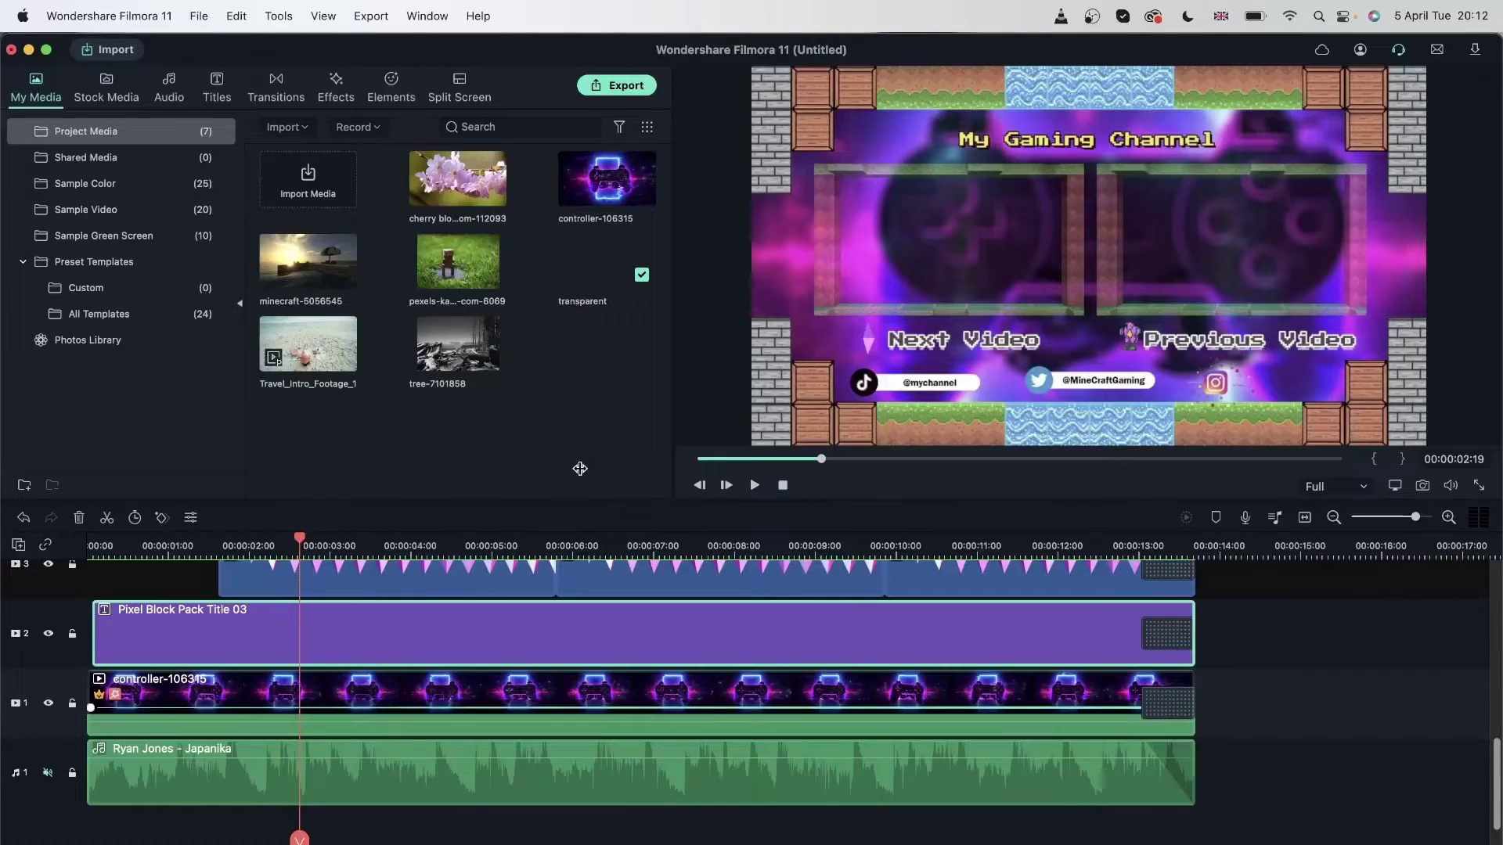
{"action": "left_click", "coordinate": [99, 314]}
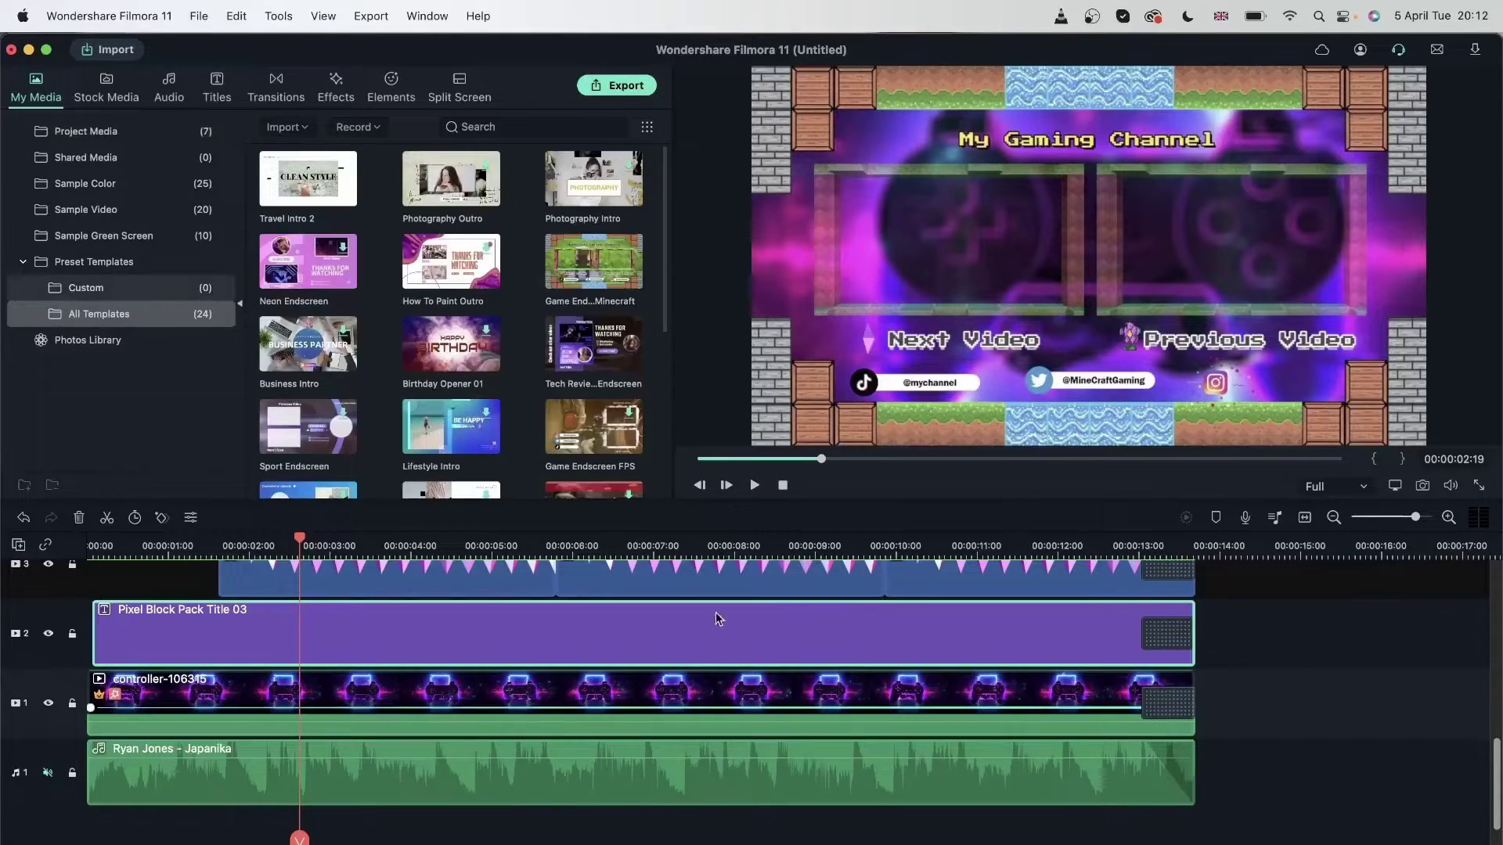
{"action": "scroll", "coordinate": [418, 627], "scroll_direction": "up", "scroll_amount": 5}
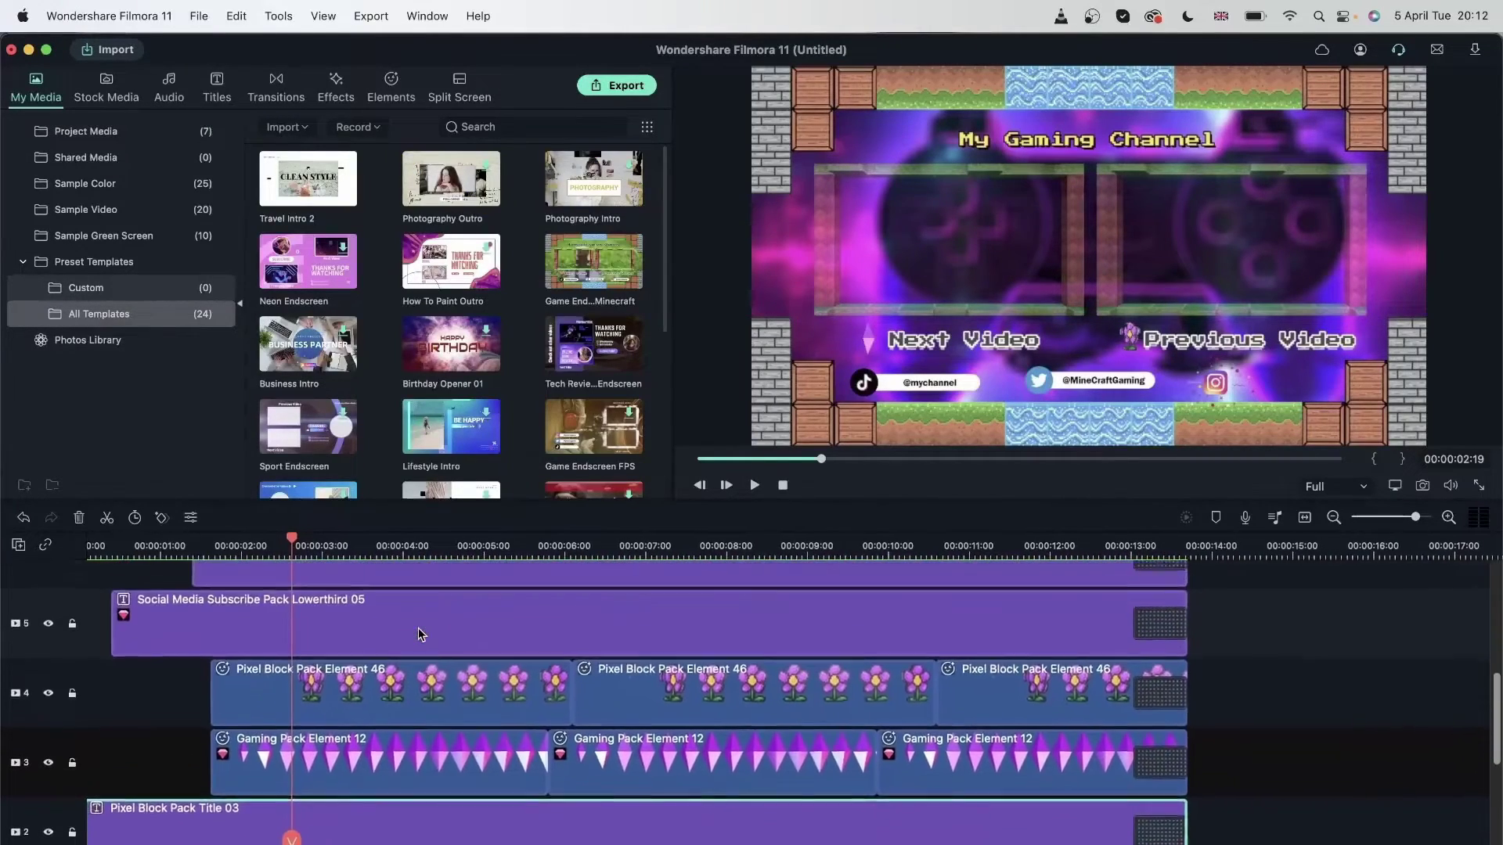
{"action": "scroll", "coordinate": [418, 628], "scroll_direction": "up", "scroll_amount": 5}
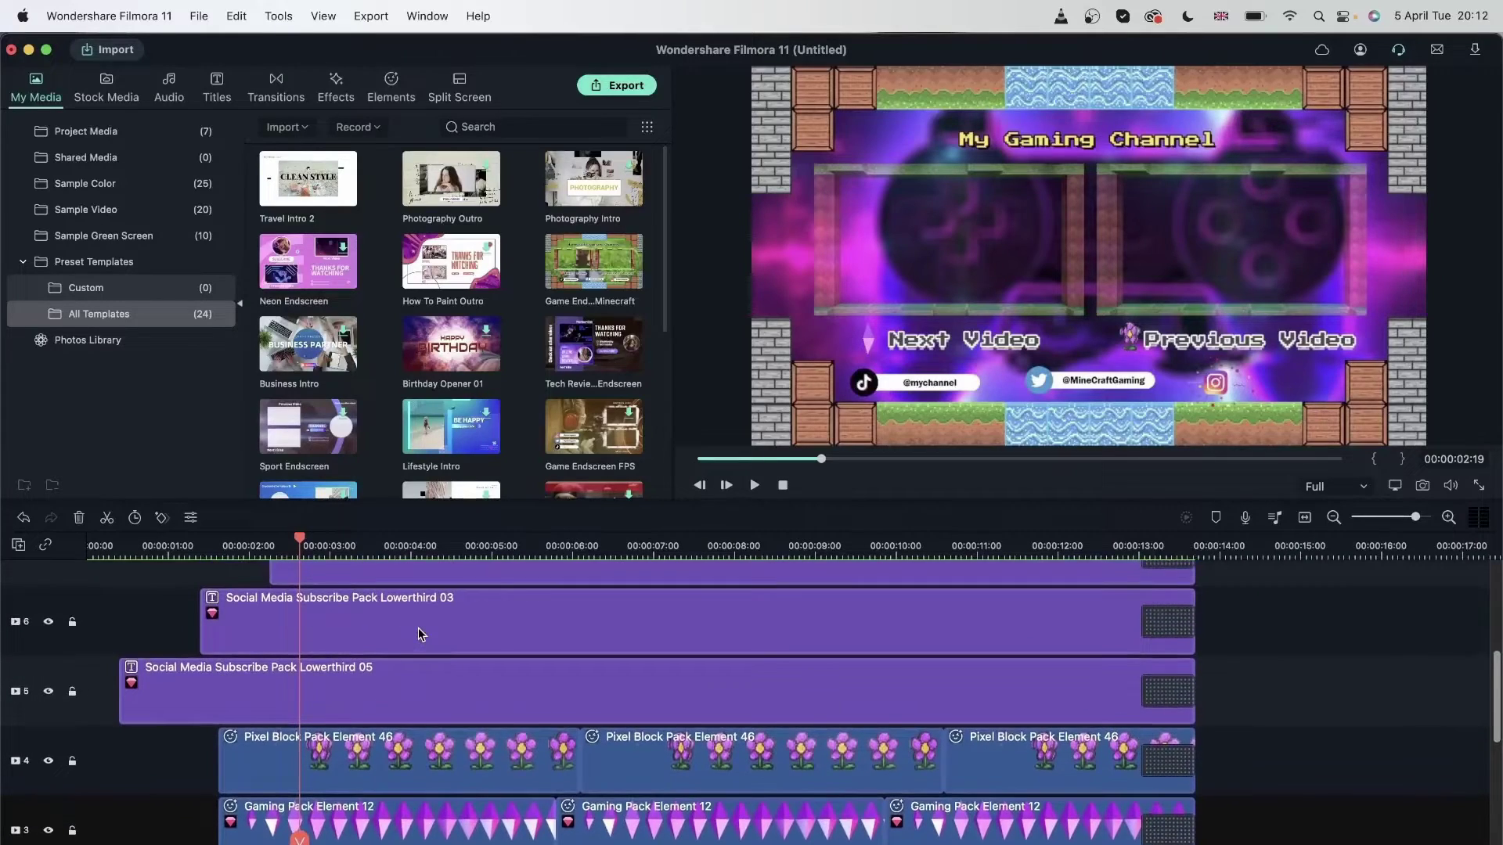
{"action": "scroll", "coordinate": [418, 627], "scroll_direction": "down", "scroll_amount": 10}
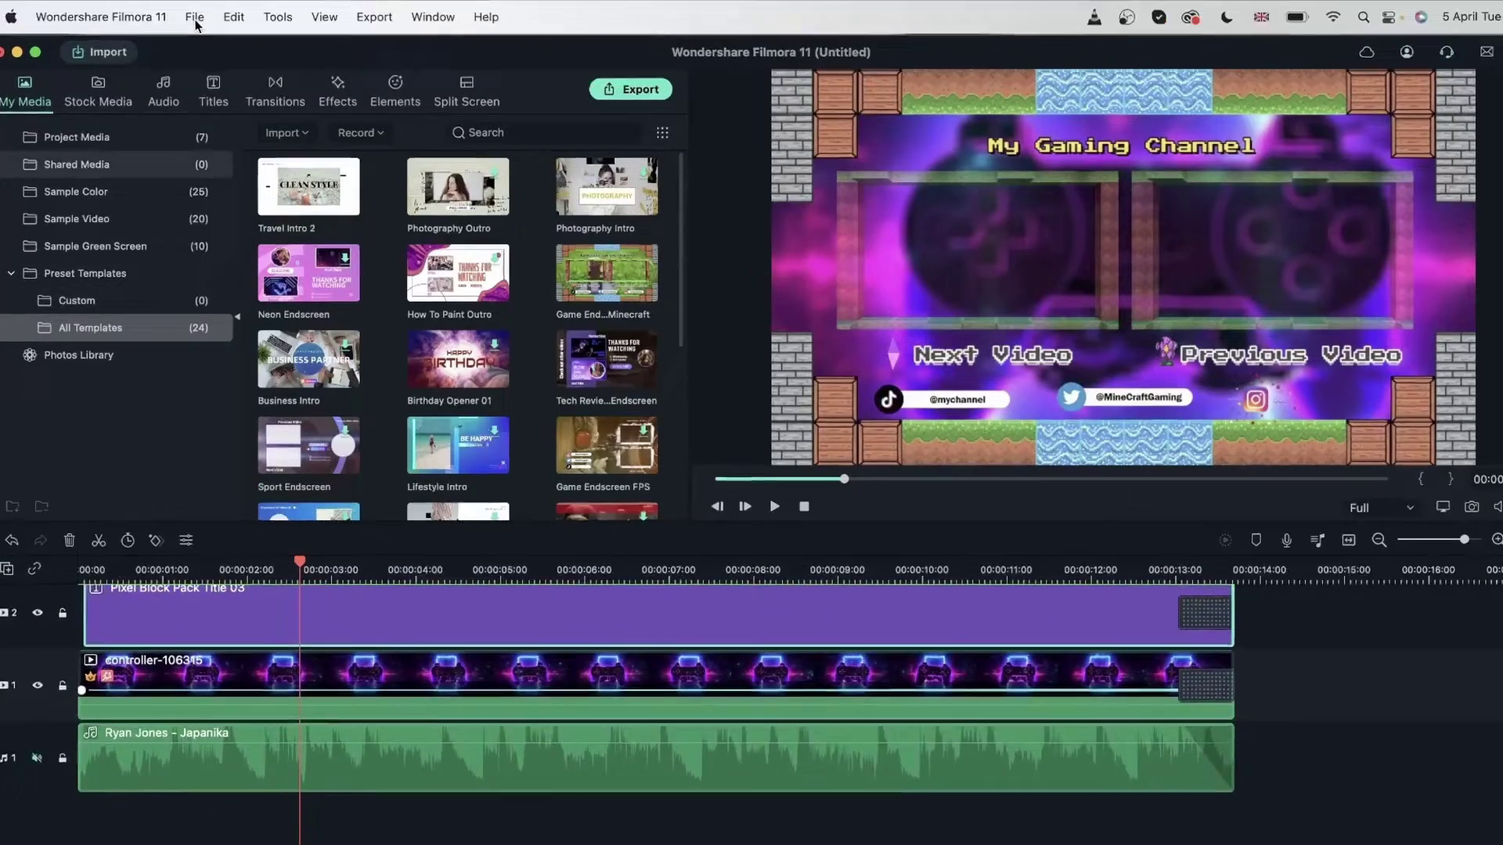
Step: Save the project as a template, suppressing the success notice in future
{"action": "left_click", "coordinate": [195, 18]}
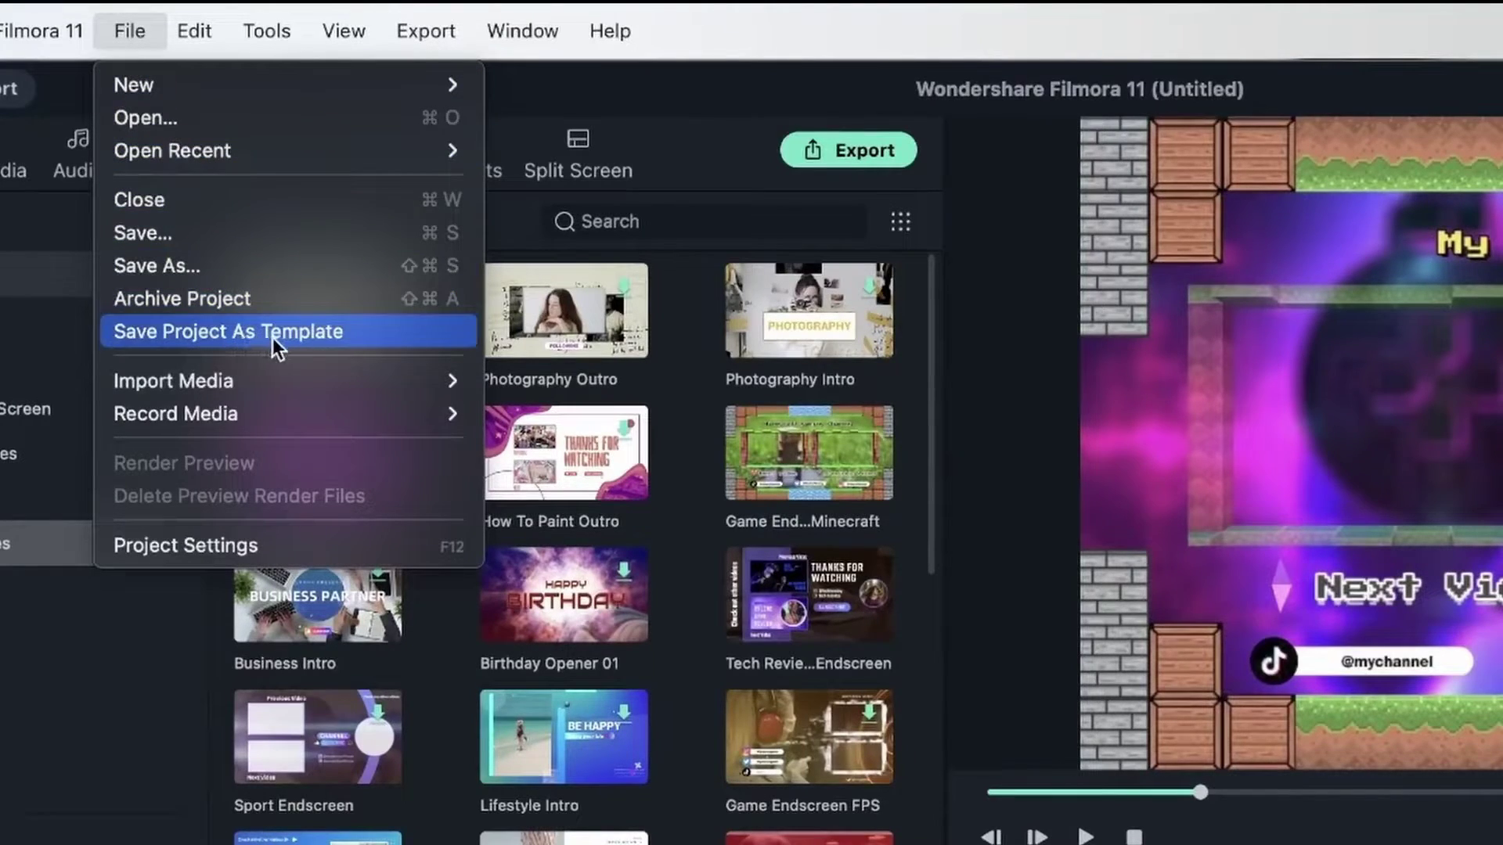
{"action": "left_click", "coordinate": [251, 335]}
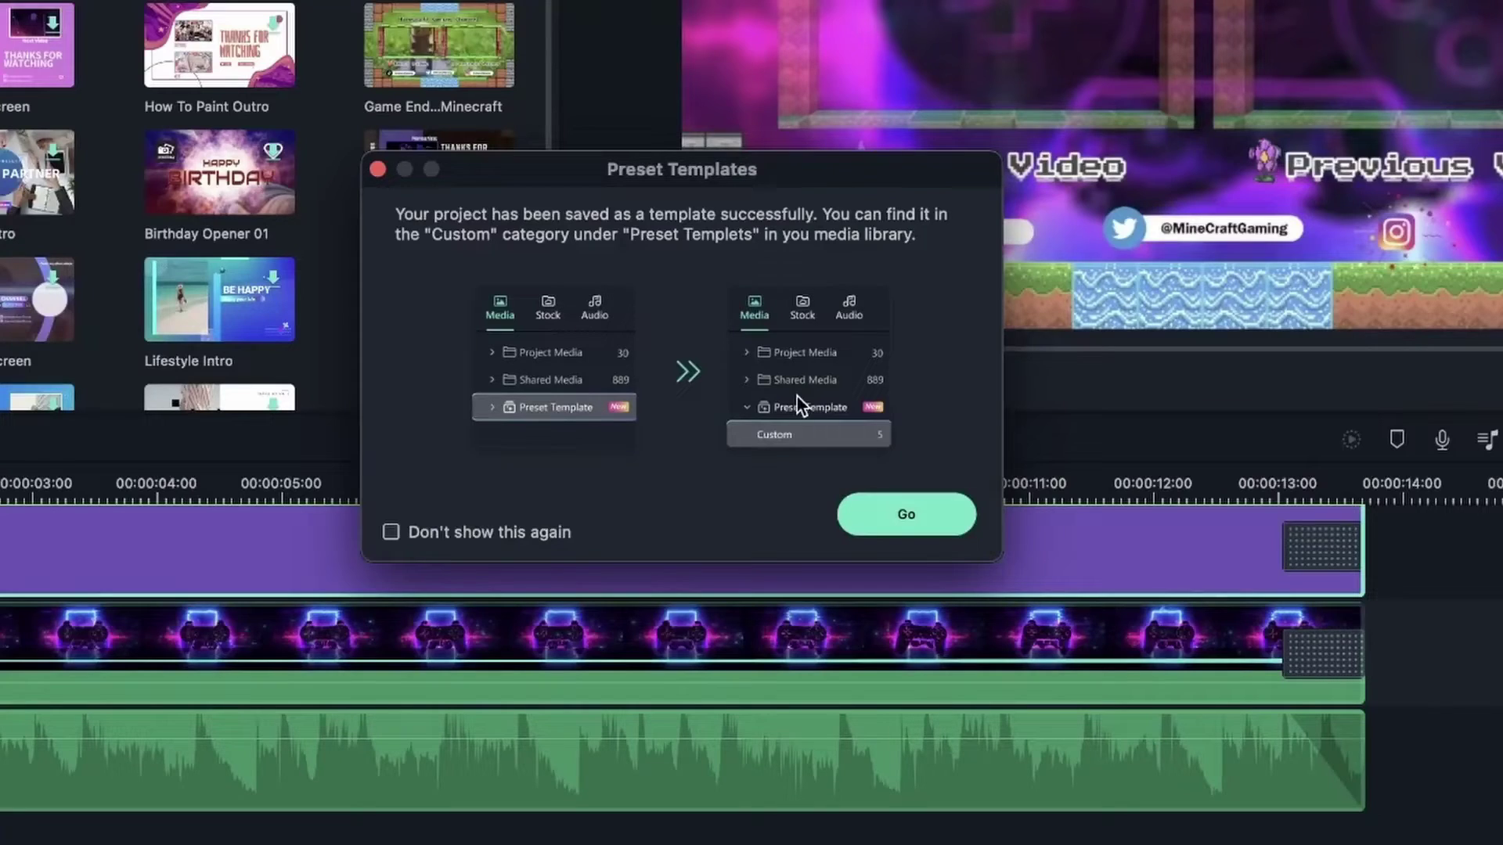
{"action": "left_click", "coordinate": [389, 532]}
{"action": "left_click", "coordinate": [900, 510]}
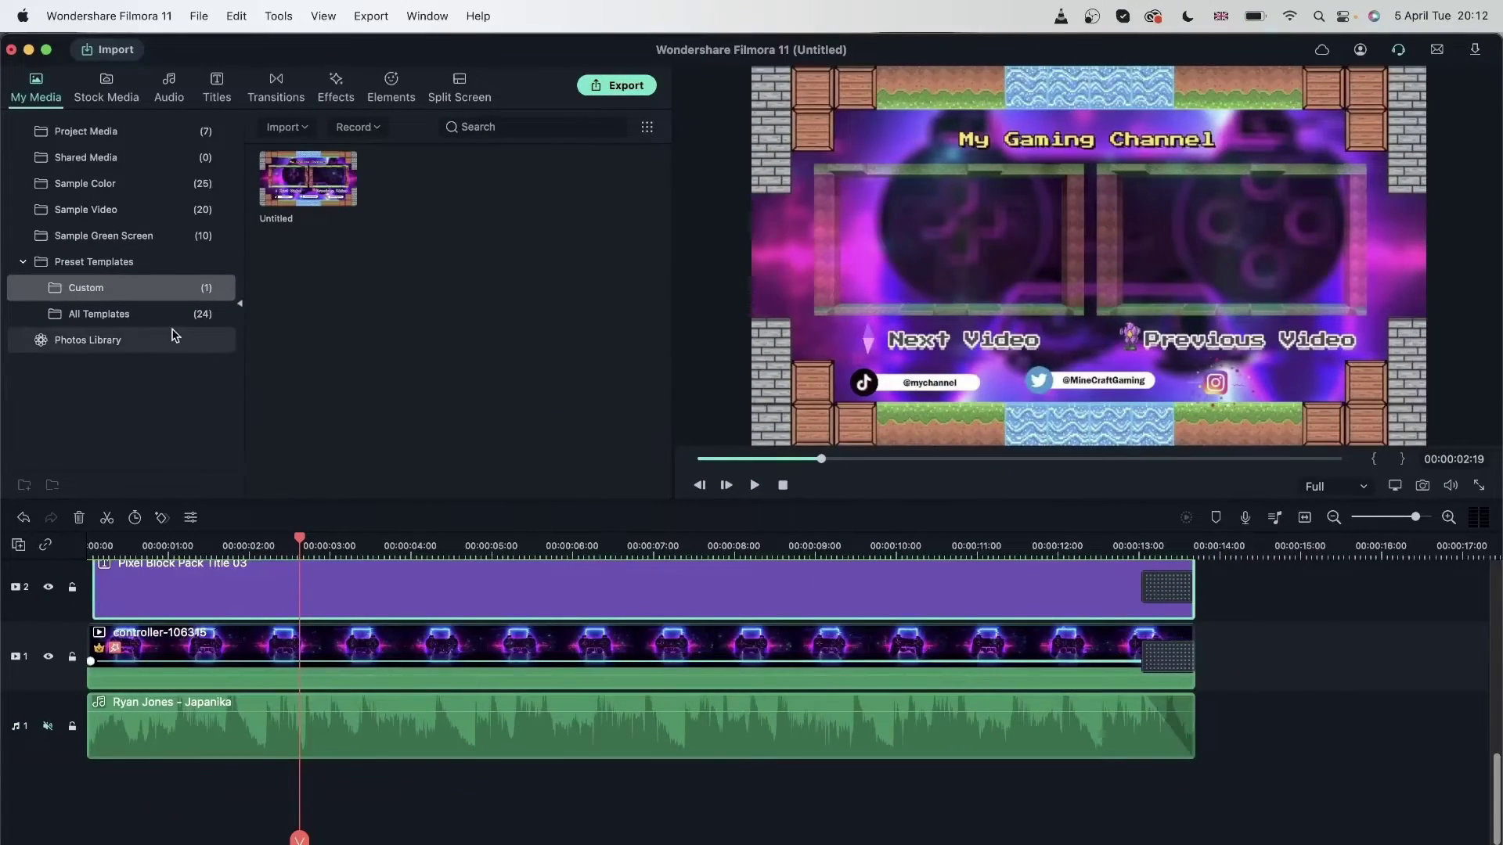
Step: Rename the Untitled custom template to 'my gaming channel'
{"action": "right_click", "coordinate": [347, 200]}
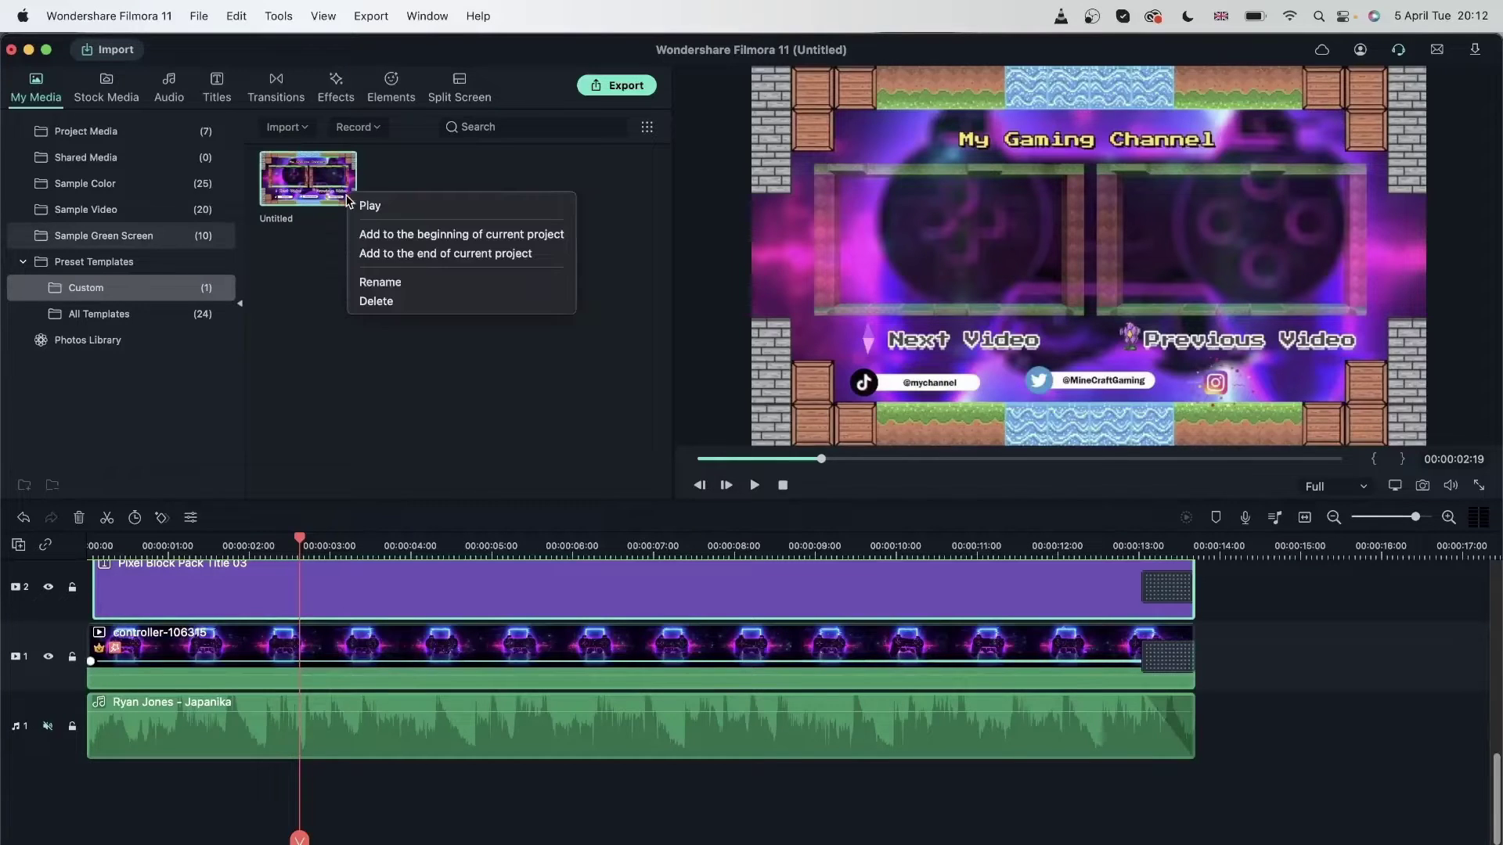
{"action": "left_click", "coordinate": [423, 288]}
{"action": "type", "text": "m"}
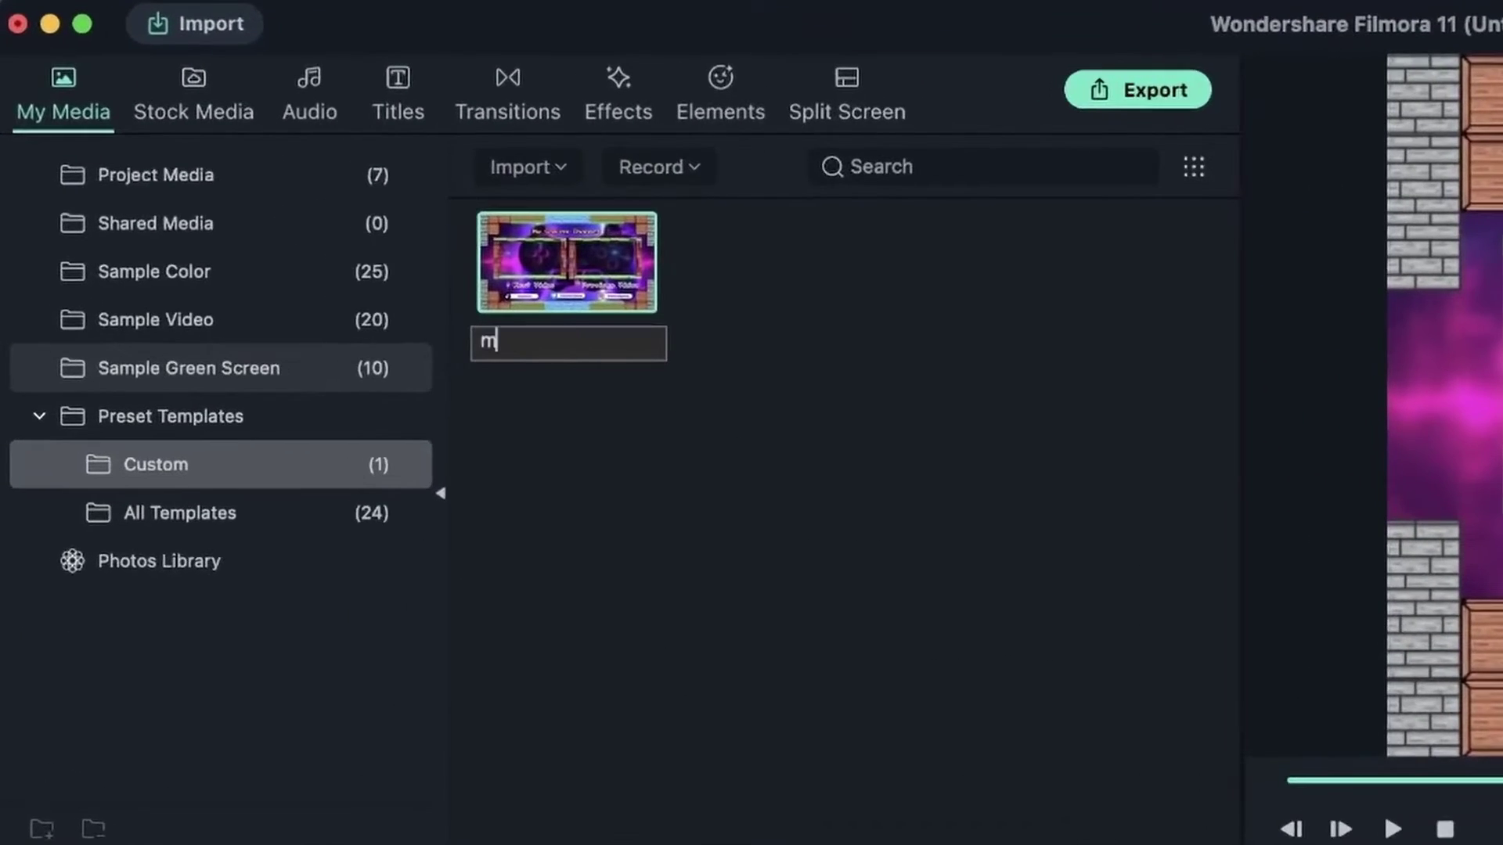
{"action": "type", "text": "y gaming channel"}
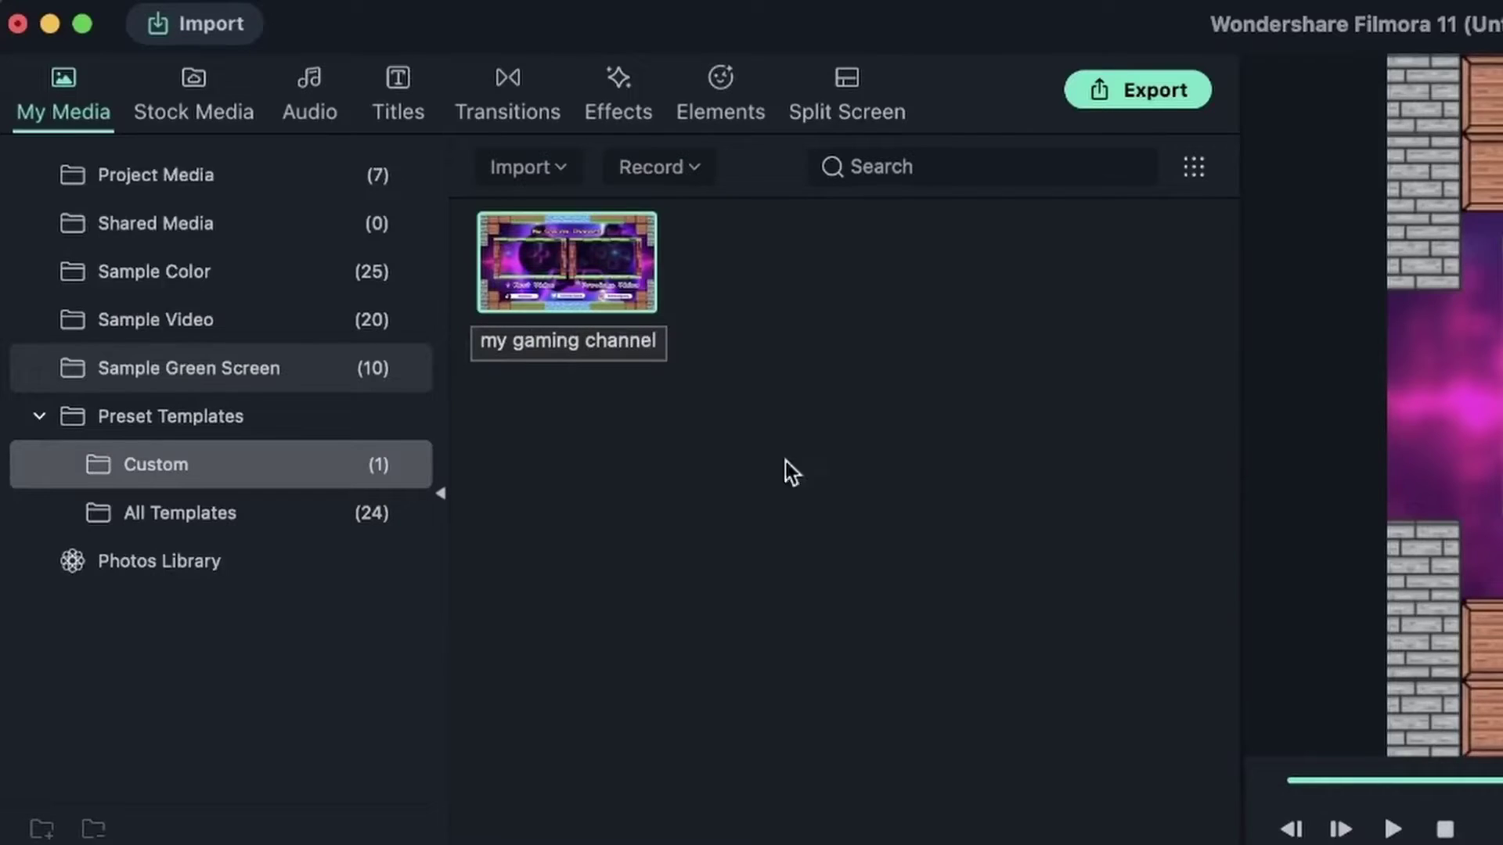
{"action": "left_click", "coordinate": [786, 462]}
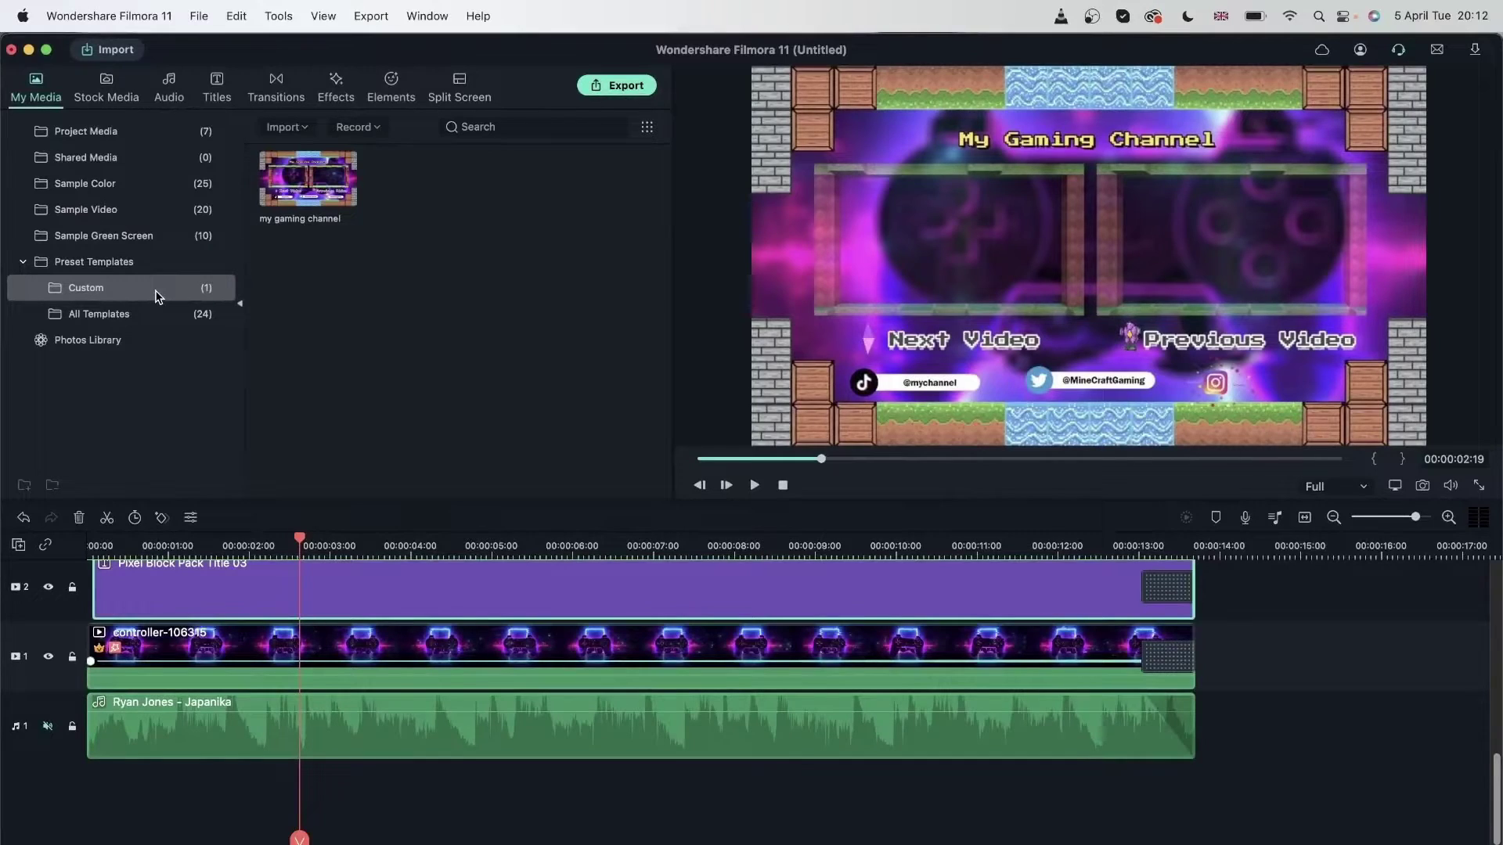
Step: Marquee-select and delete the clips on tracks 9 to 7, then all remaining element clips
{"action": "left_click", "coordinate": [1325, 689]}
{"action": "scroll", "coordinate": [1325, 690], "scroll_direction": "up", "scroll_amount": 3}
{"action": "scroll", "coordinate": [1325, 689], "scroll_direction": "down", "scroll_amount": 2}
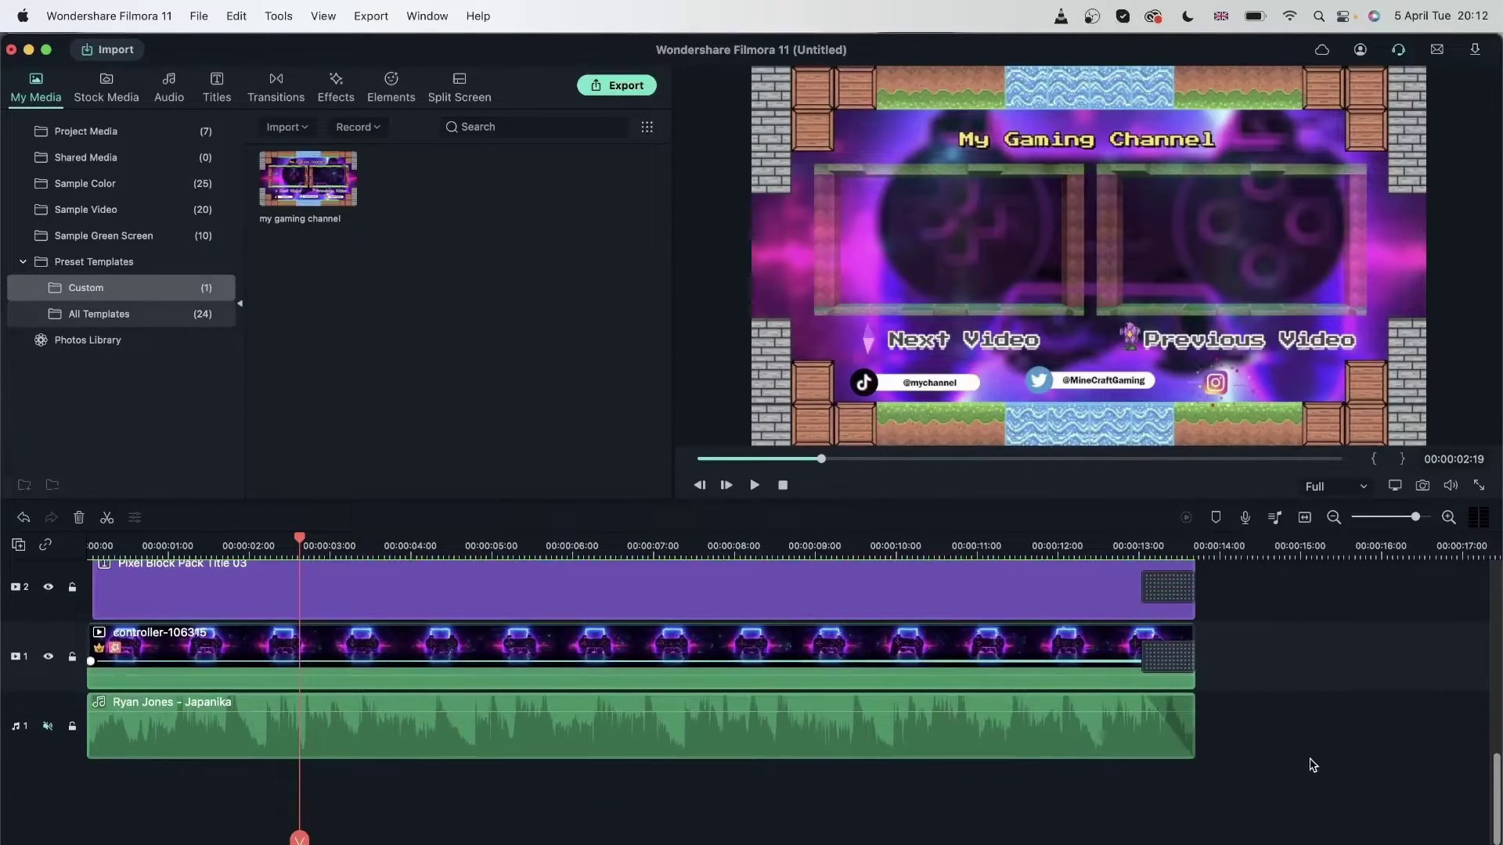
{"action": "left_click_drag", "start_coordinate": [1311, 763], "coordinate": [940, 483]}
{"action": "key", "text": "Delete"}
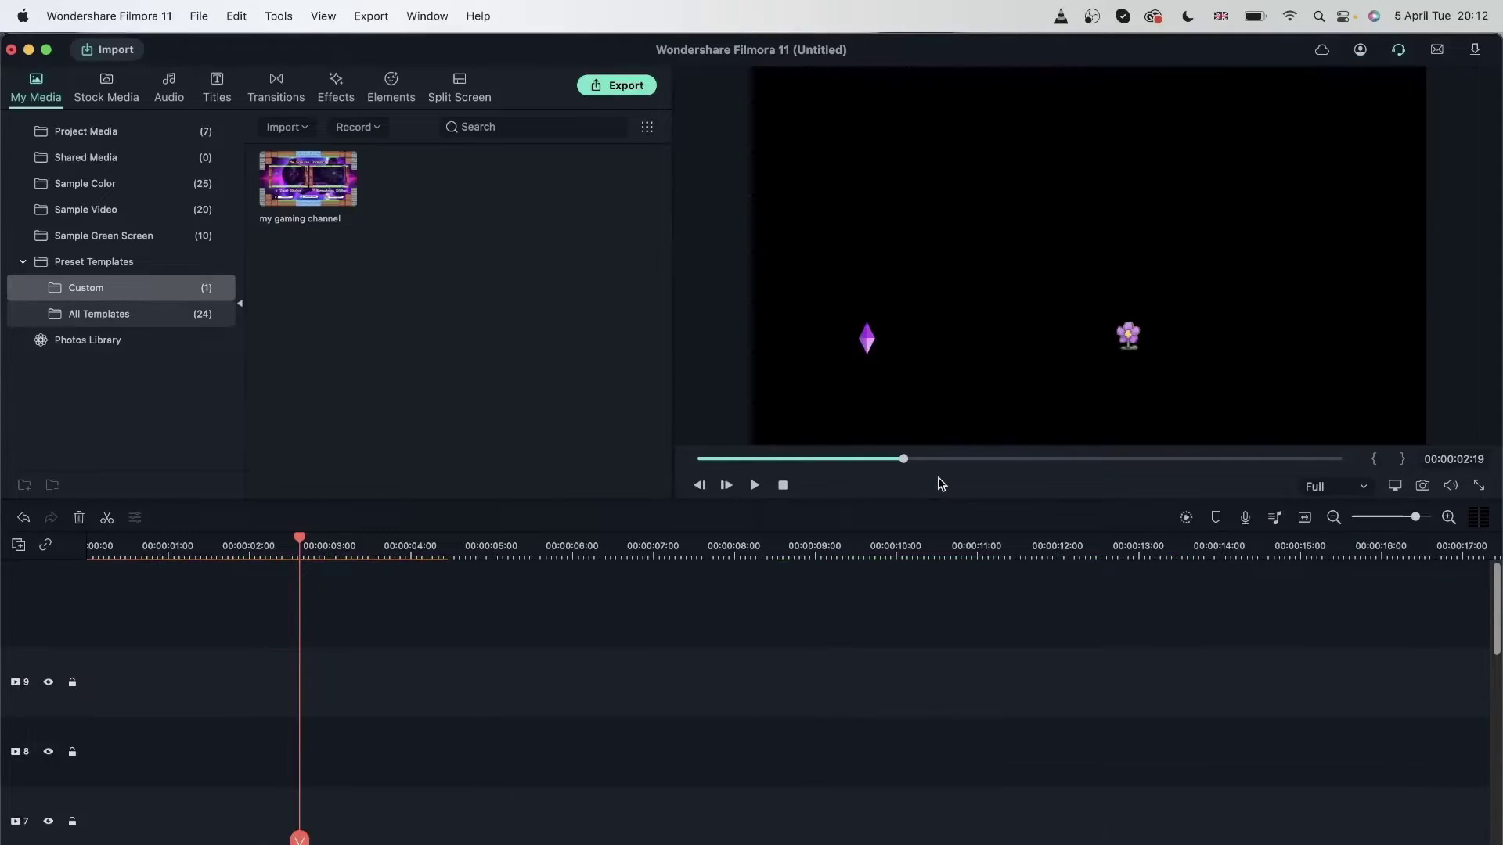
{"action": "scroll", "coordinate": [604, 671], "scroll_direction": "down", "scroll_amount": 5}
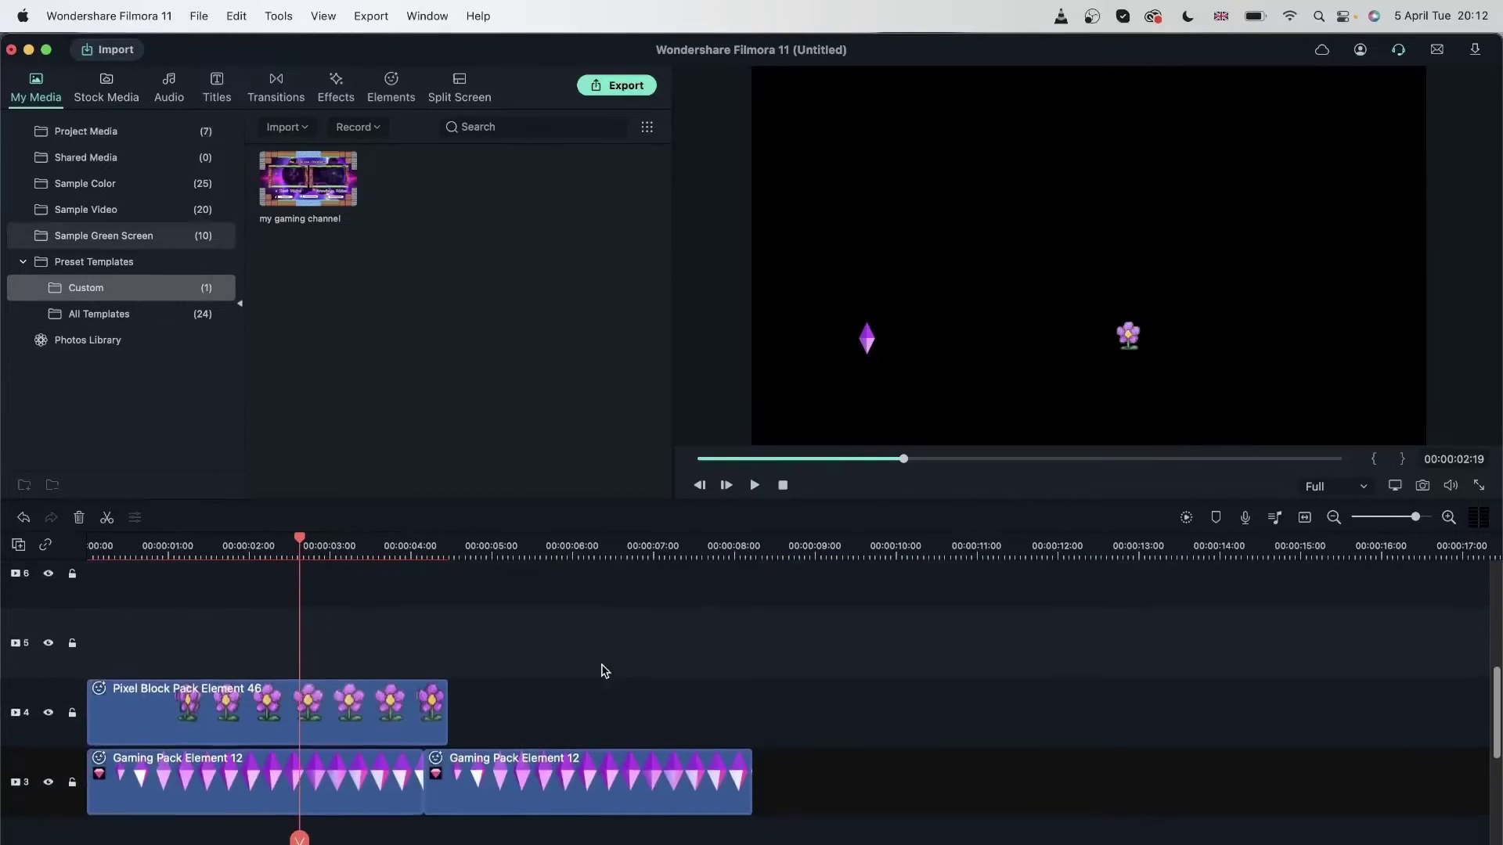
{"action": "left_click_drag", "start_coordinate": [921, 790], "coordinate": [169, 587]}
{"action": "key", "text": "Delete"}
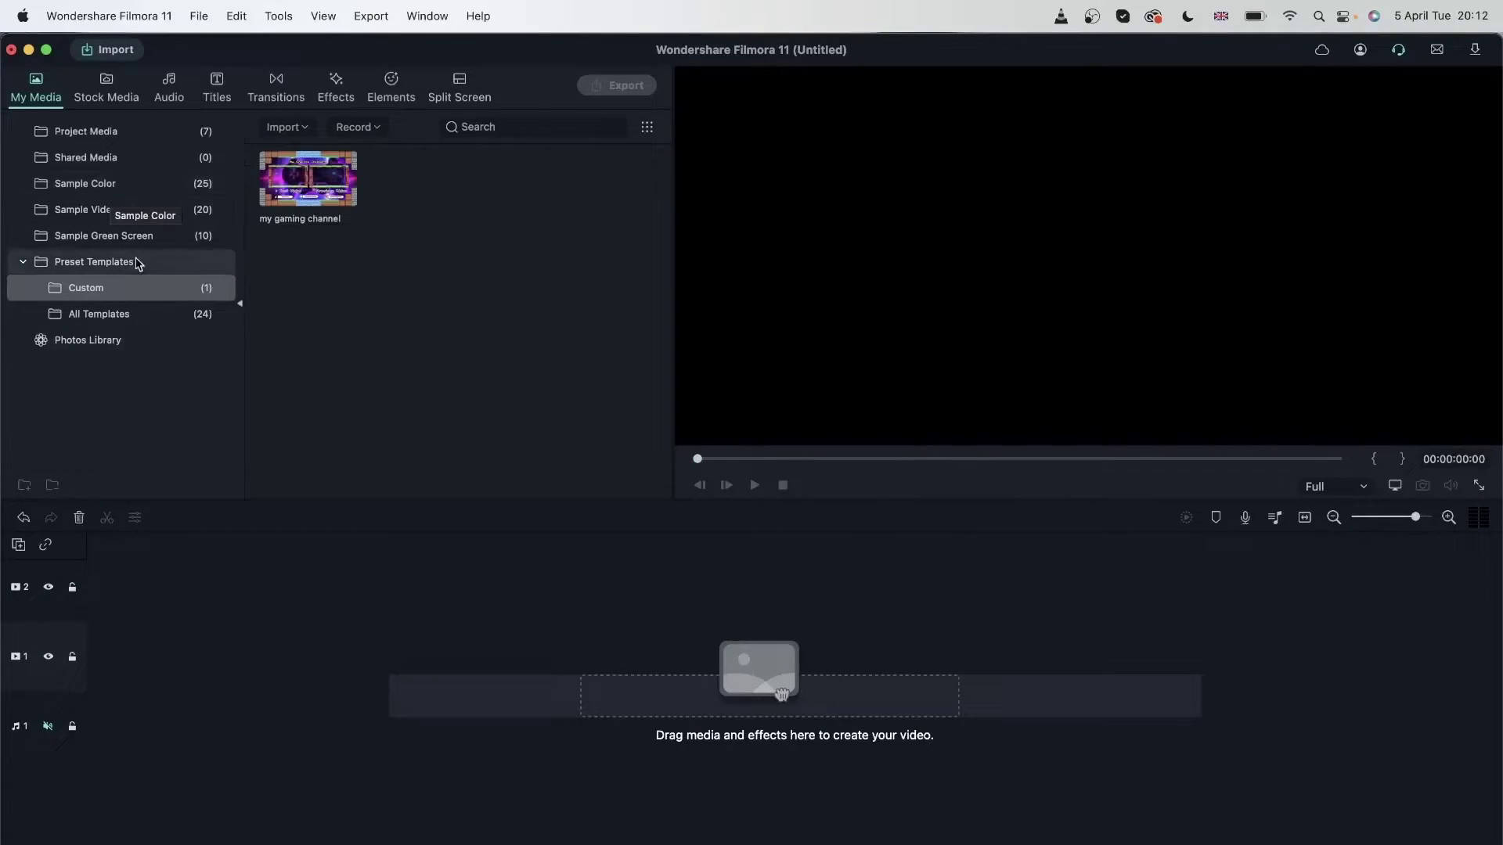
Step: Scroll through the 24 preset templates and drag How To Paint Intro onto the timeline
{"action": "left_click", "coordinate": [204, 321]}
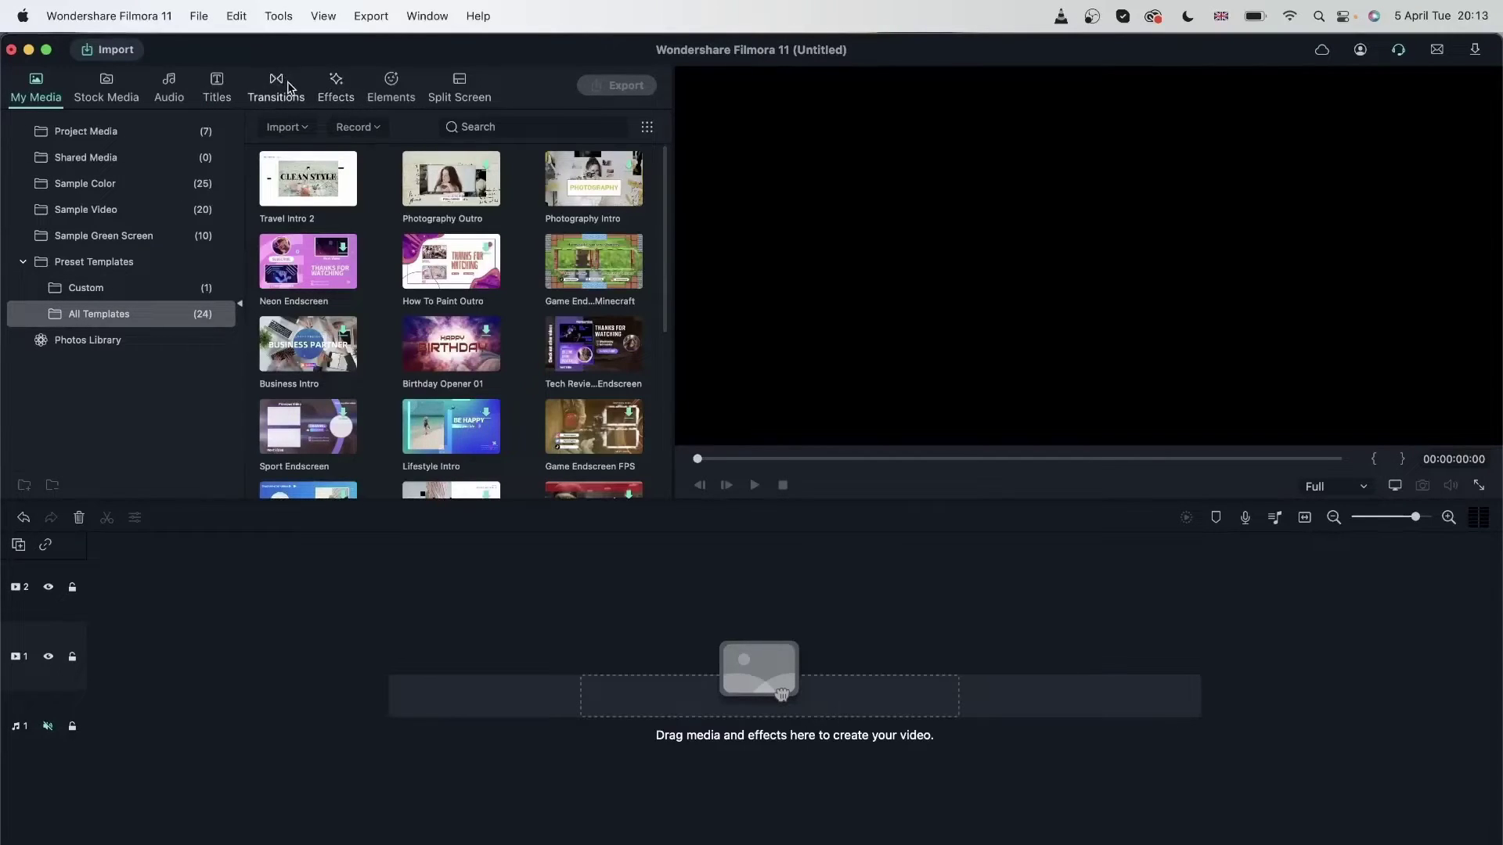
{"action": "scroll", "coordinate": [492, 403], "scroll_direction": "down", "scroll_amount": 5}
{"action": "scroll", "coordinate": [491, 404], "scroll_direction": "down", "scroll_amount": 1}
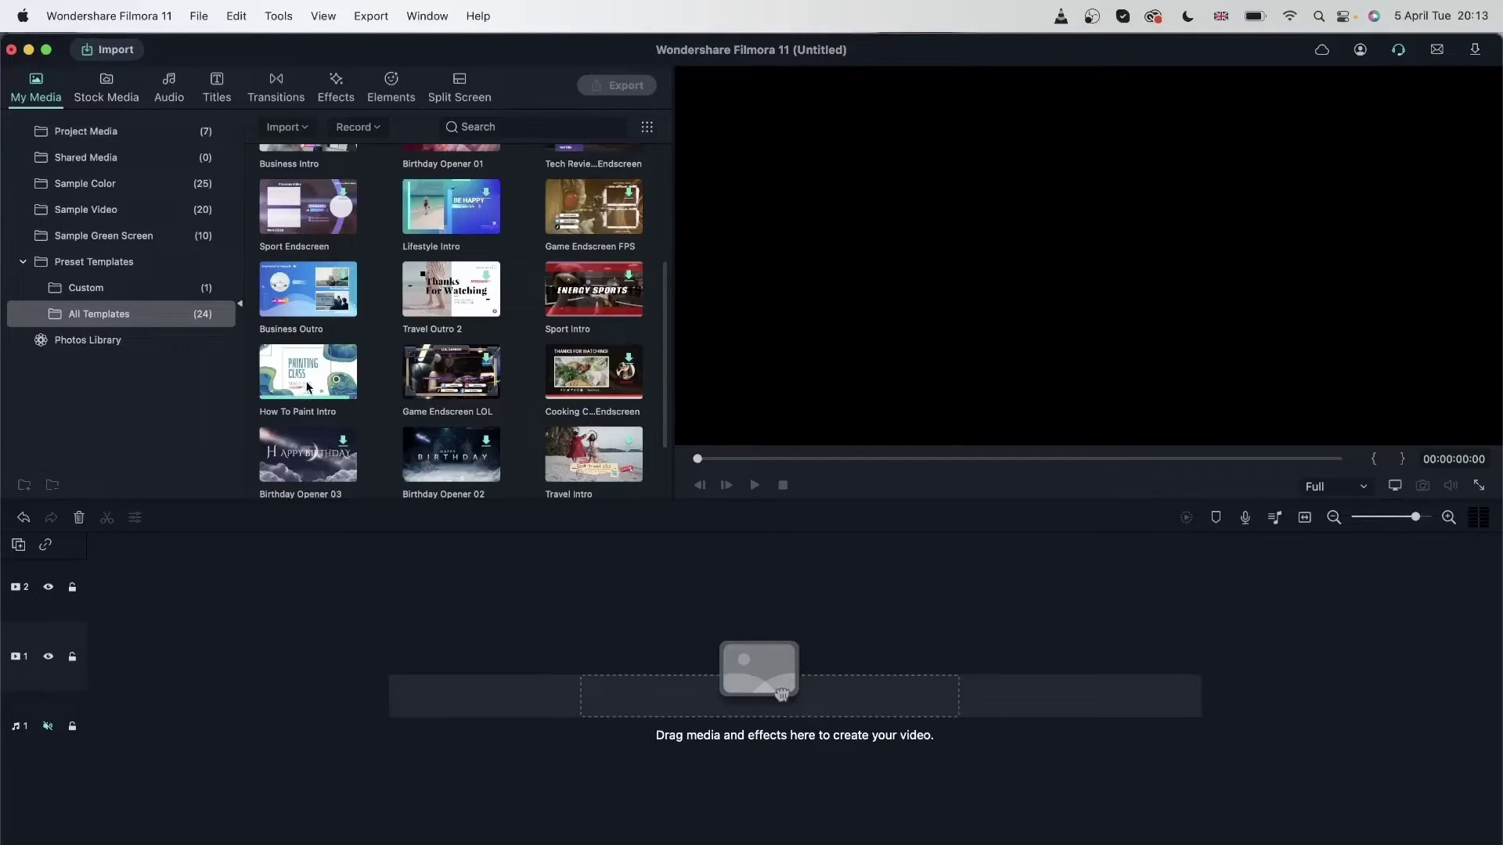
{"action": "mouse_move", "coordinate": [315, 371]}
{"action": "left_mouse_down"}
{"action": "mouse_move", "coordinate": [210, 572]}
{"action": "mouse_move", "coordinate": [93, 732]}
{"action": "mouse_move", "coordinate": [91, 675]}
{"action": "left_mouse_up"}
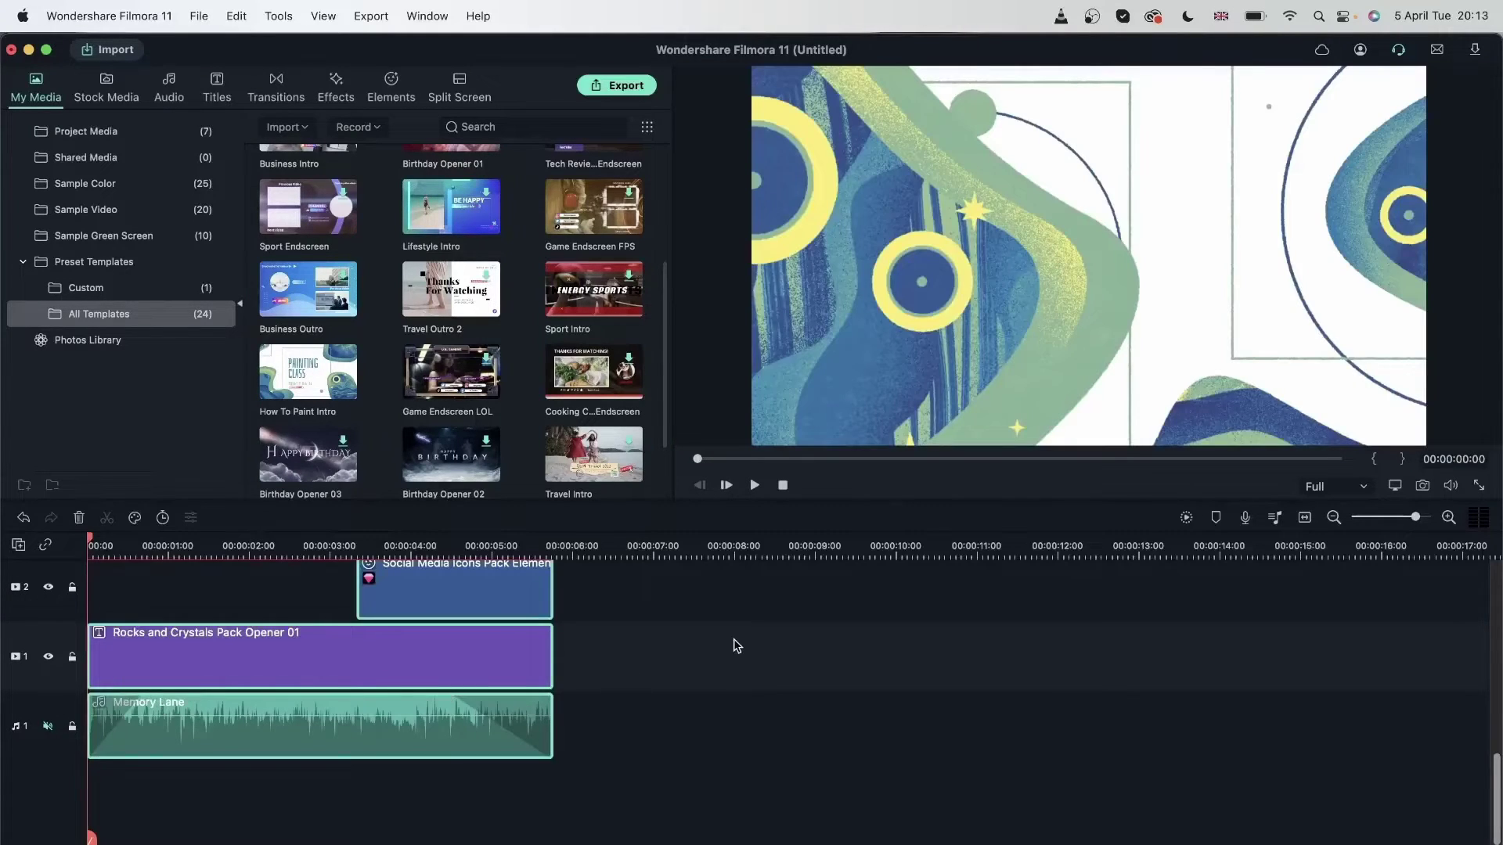
Step: Change the How To Paint Intro headline from PAINTING to 'special' so it reads 'special CLASS'
{"action": "left_click_drag", "start_coordinate": [90, 544], "coordinate": [406, 552]}
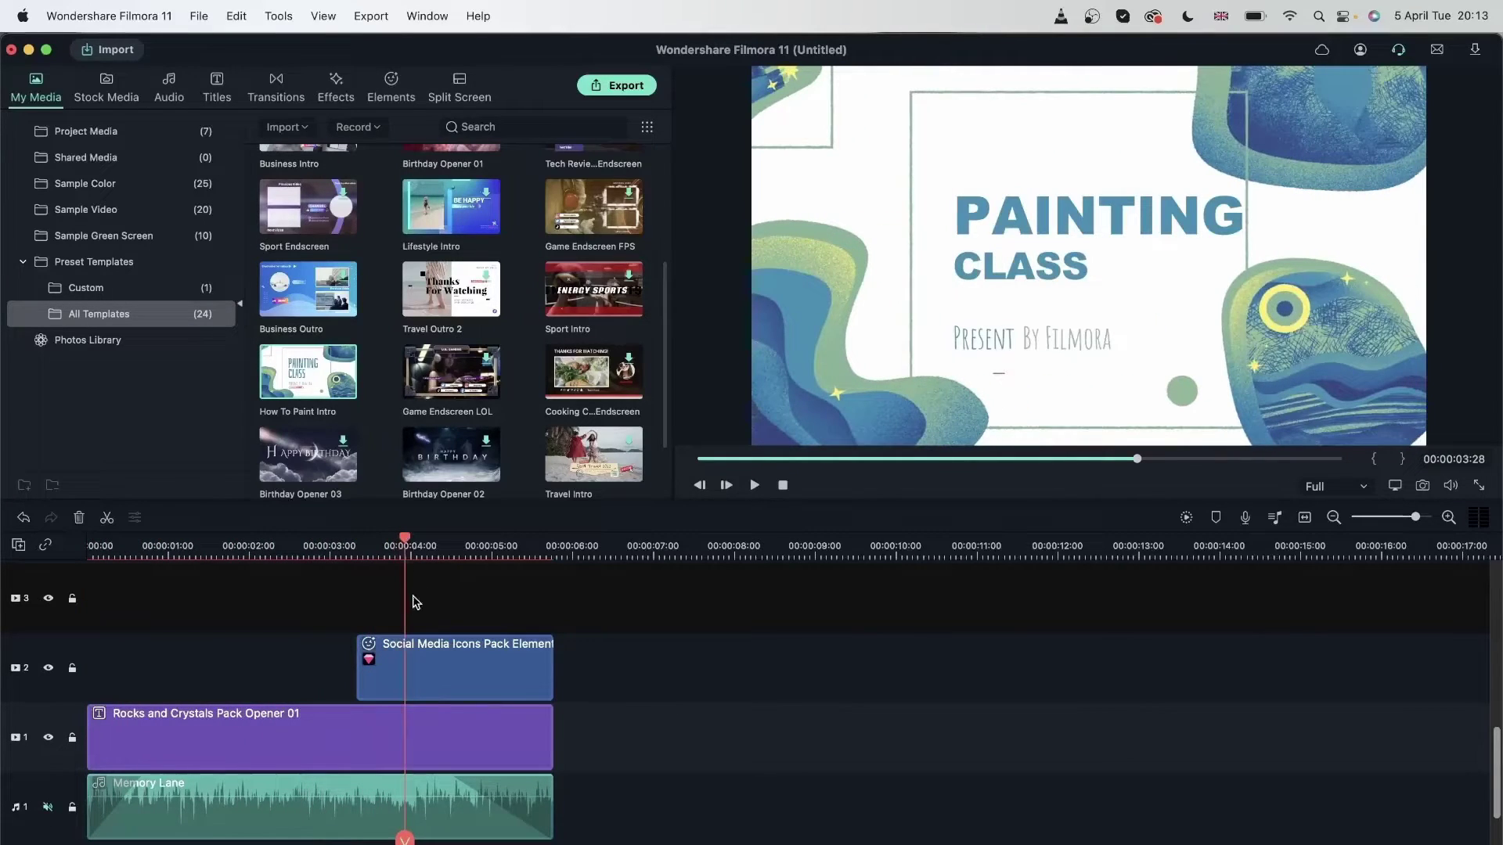
{"action": "double_click", "coordinate": [1067, 219]}
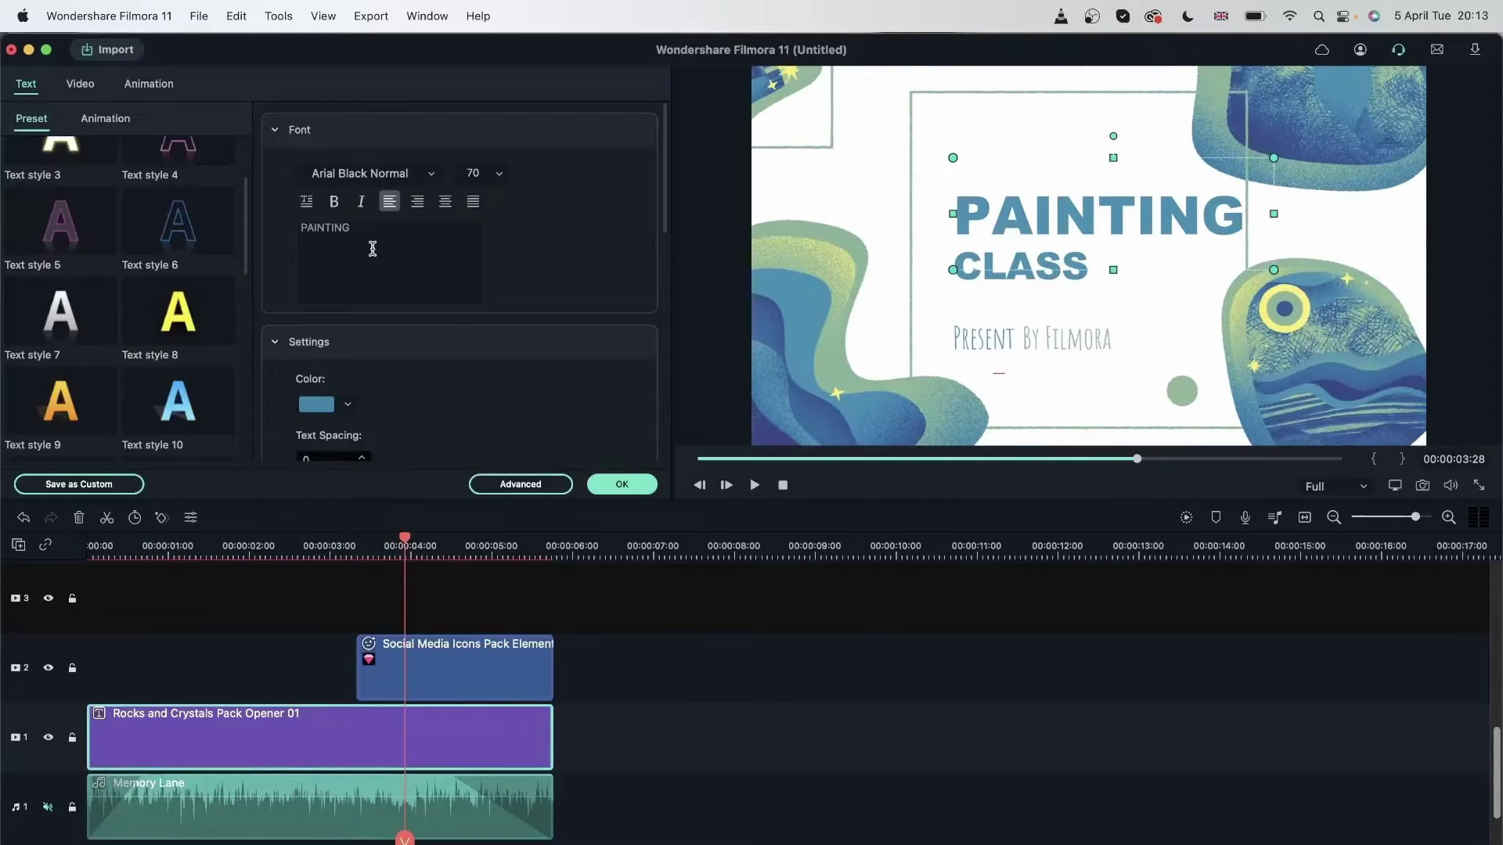
{"action": "type", "text": "spe"}
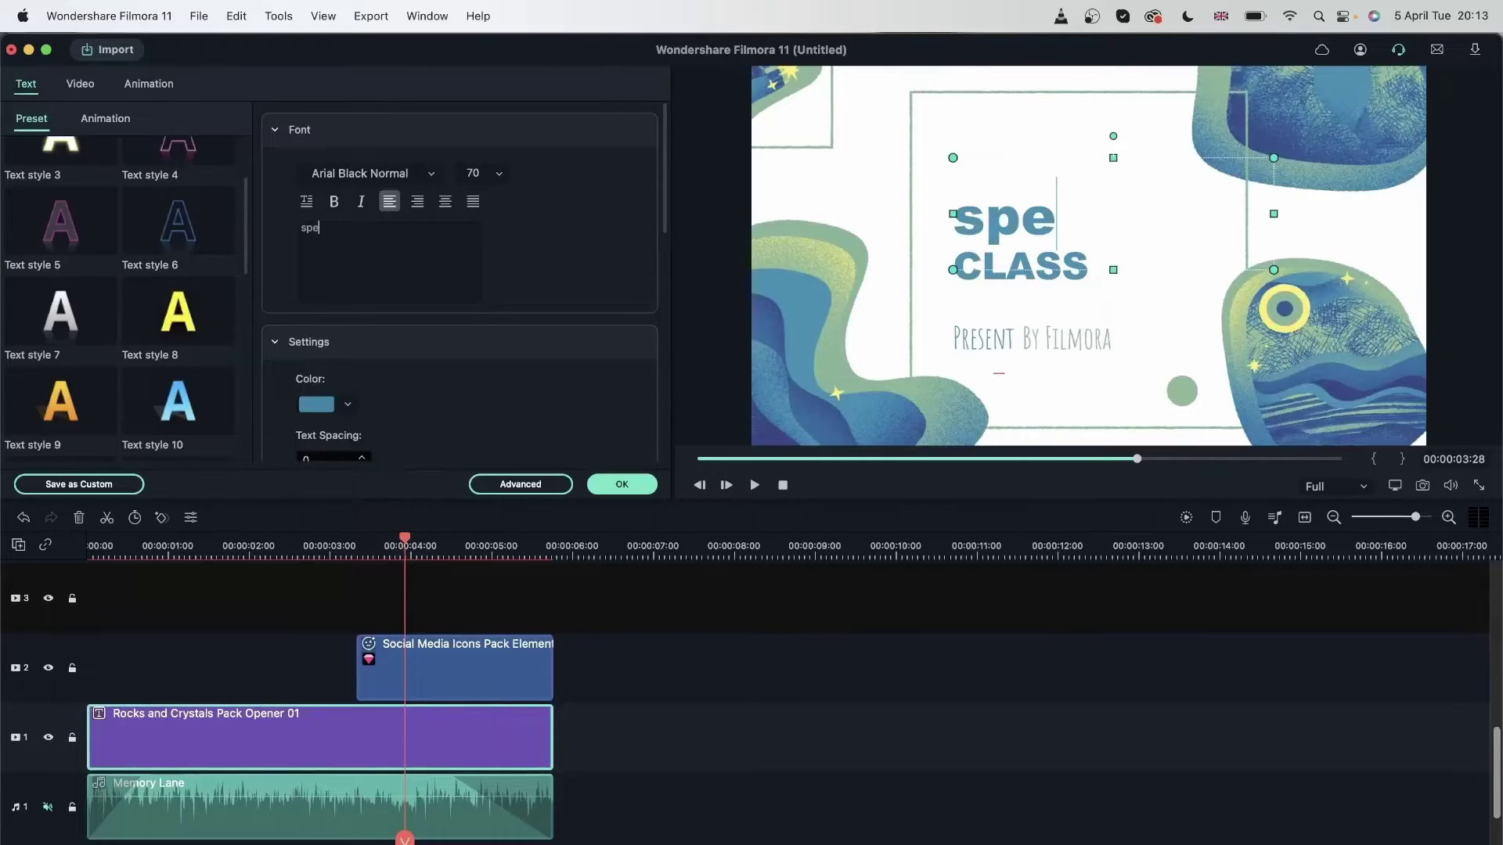
{"action": "type", "text": "cial"}
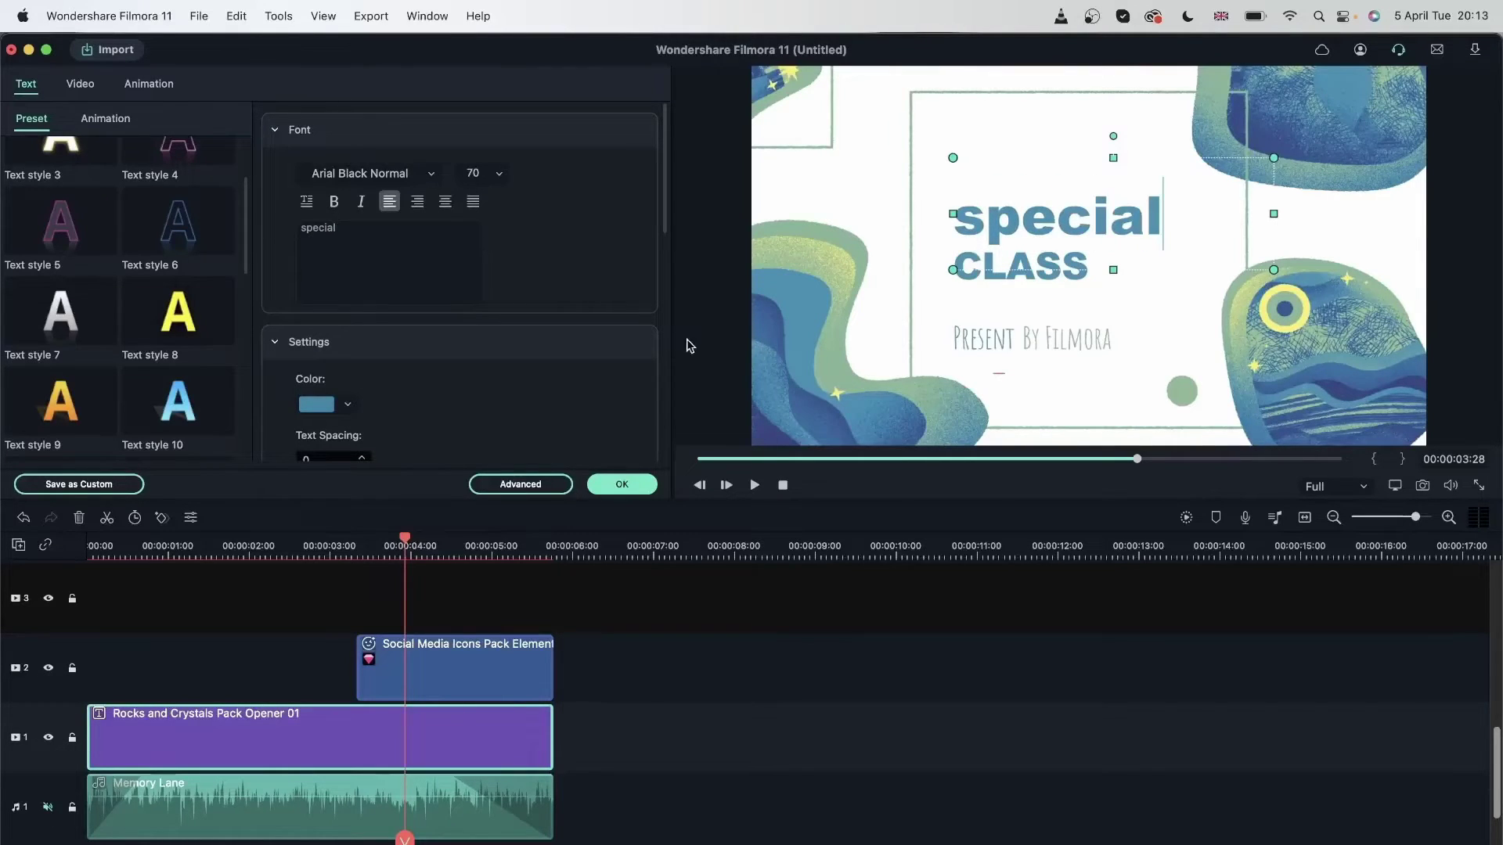
{"action": "left_click", "coordinate": [626, 485]}
{"action": "left_click", "coordinate": [456, 692]}
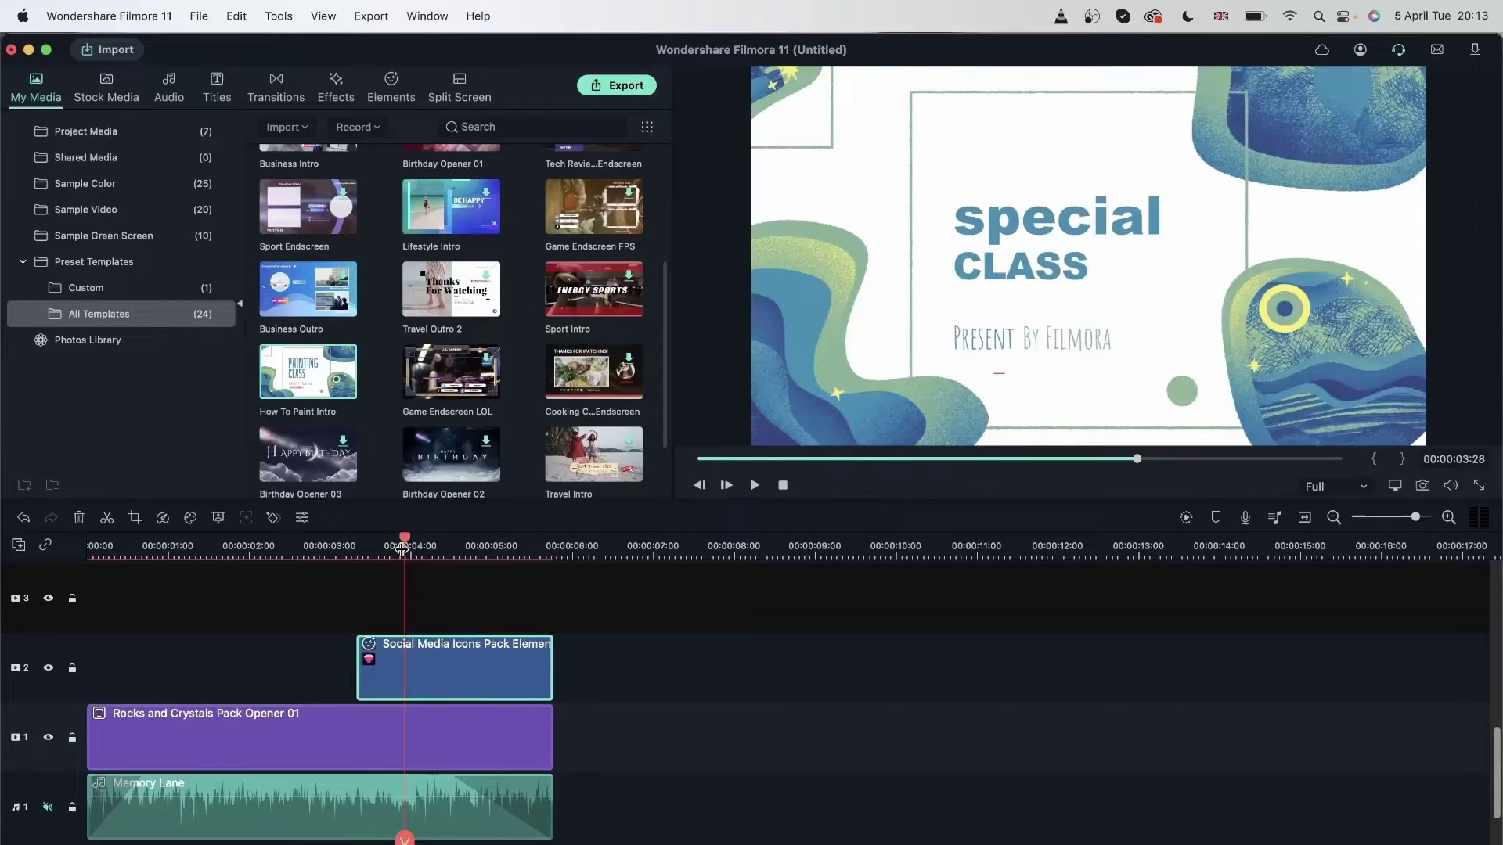
{"action": "left_click_drag", "start_coordinate": [405, 544], "coordinate": [528, 565]}
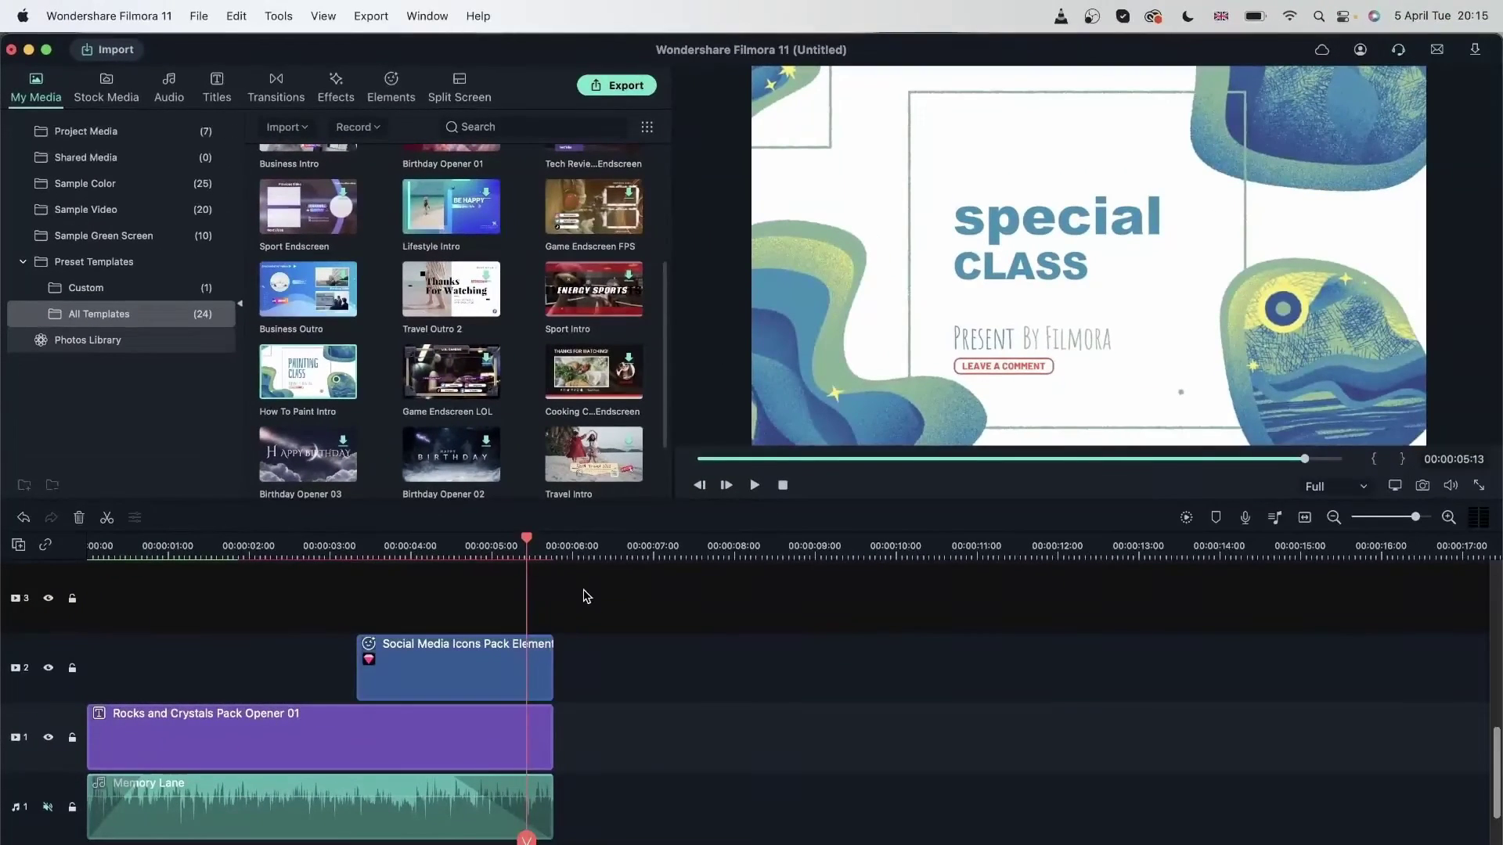
Step: Clear the timeline and place the downloaded car-107843 stock clip at the start
{"action": "left_click_drag", "start_coordinate": [582, 587], "coordinate": [254, 834]}
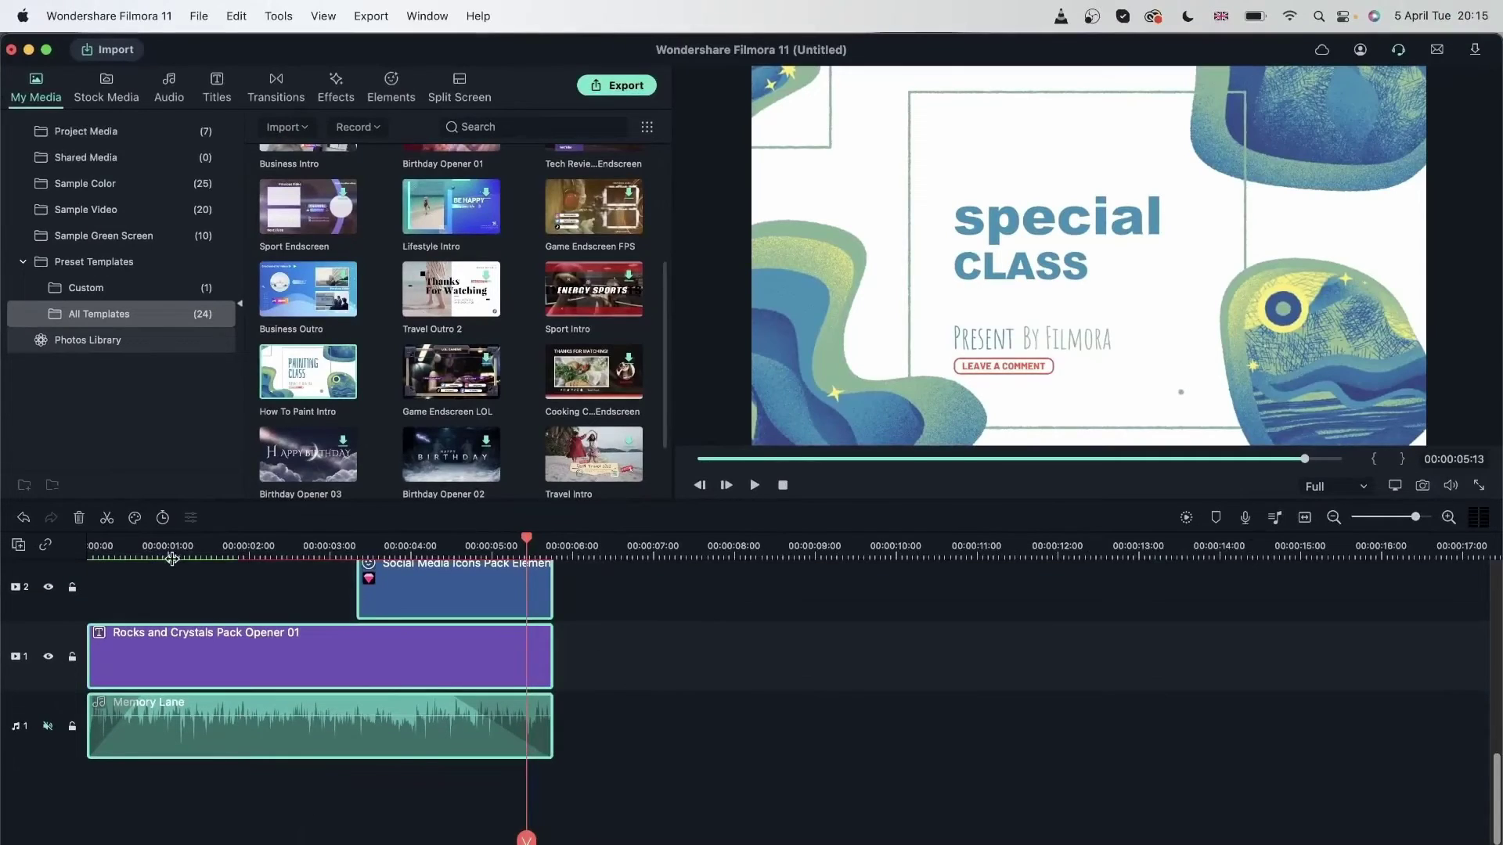
{"action": "left_click", "coordinate": [79, 517]}
{"action": "left_click", "coordinate": [107, 88]}
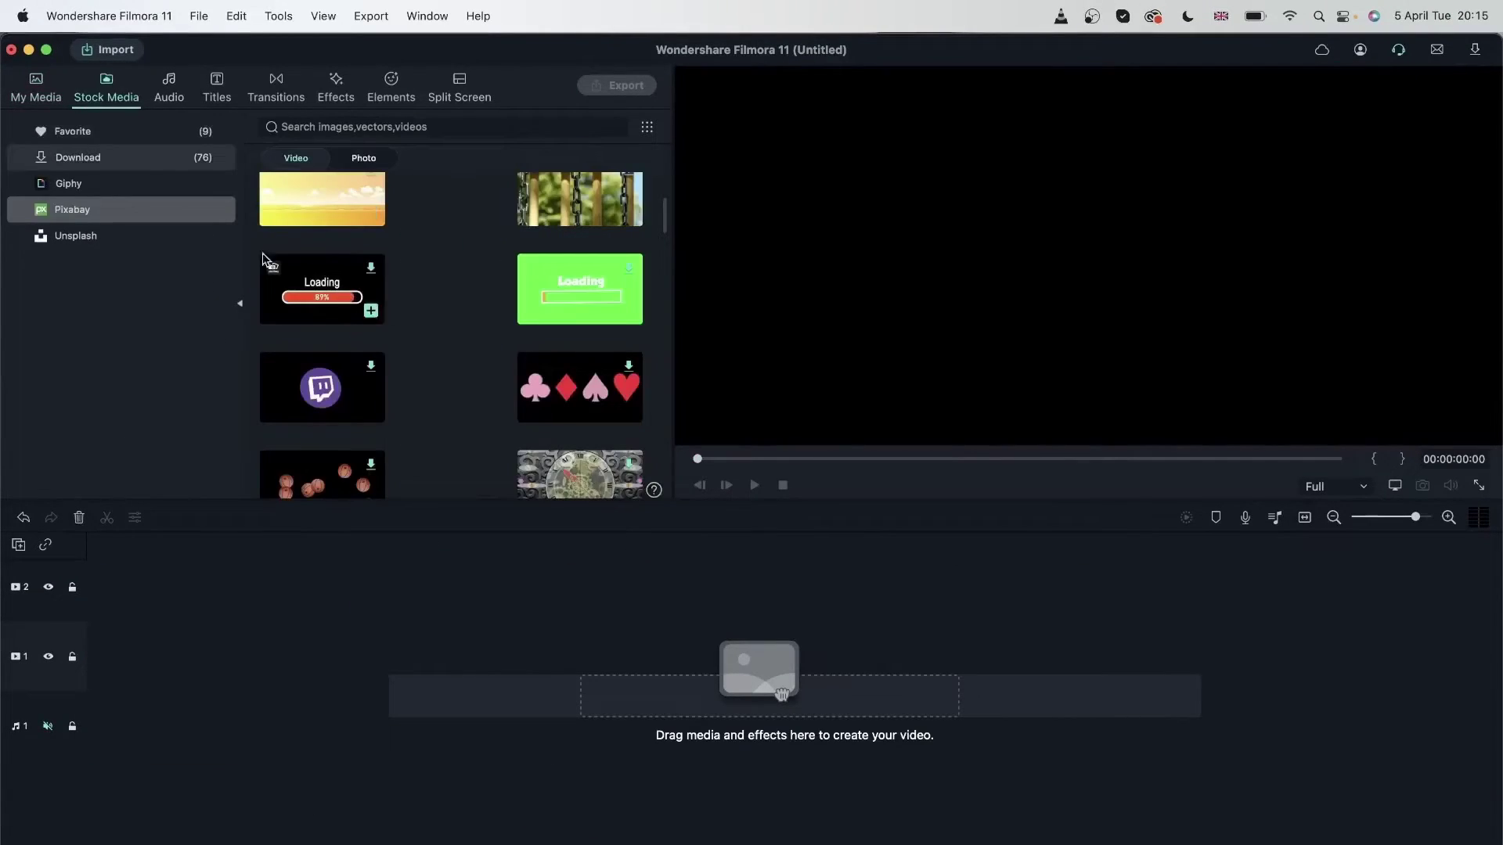
{"action": "left_click", "coordinate": [86, 157]}
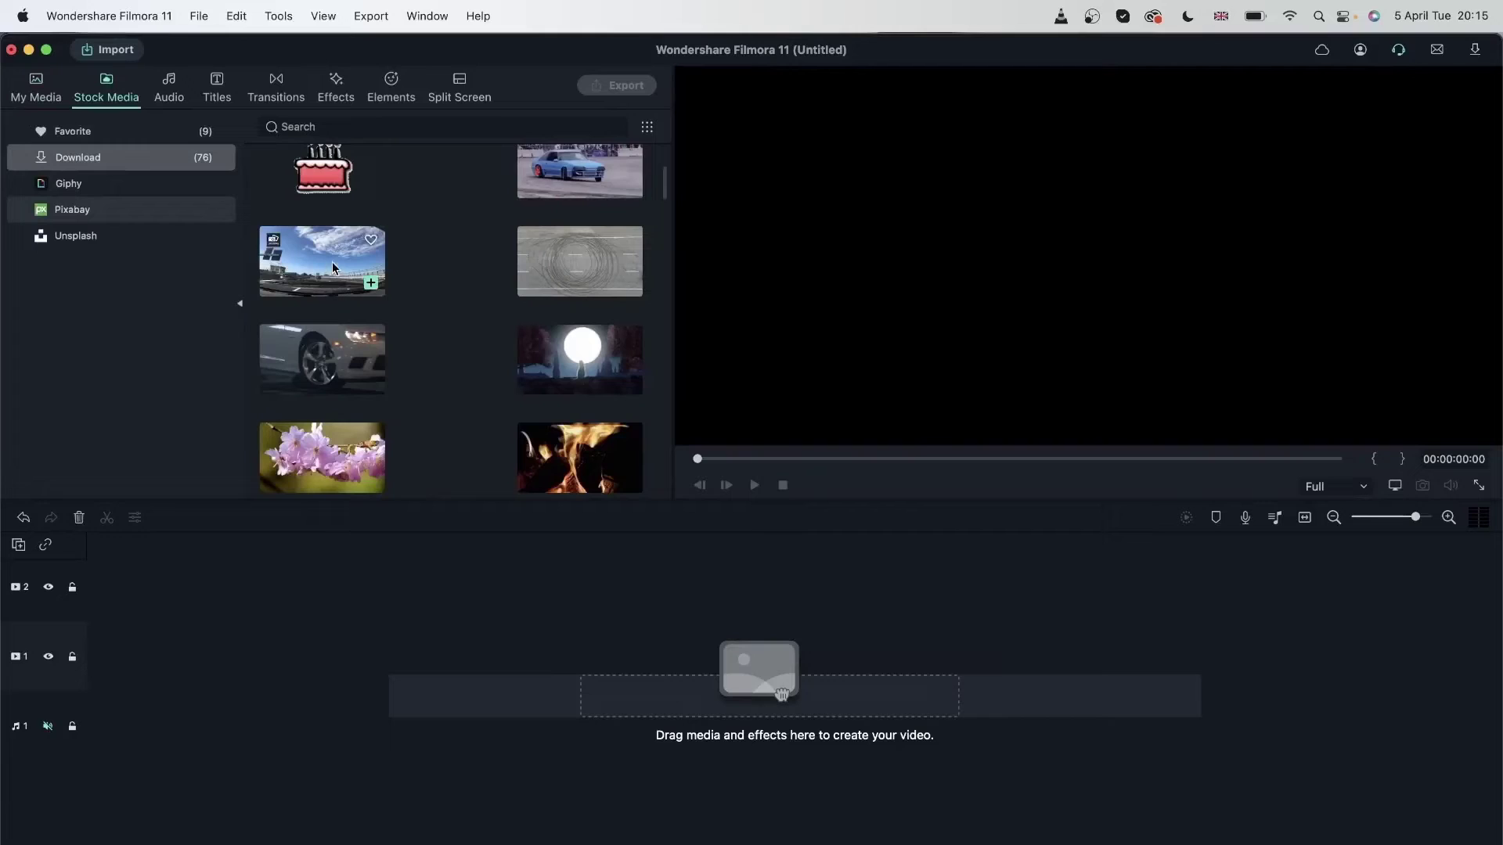
{"action": "left_click_drag", "start_coordinate": [781, 695], "coordinate": [95, 673]}
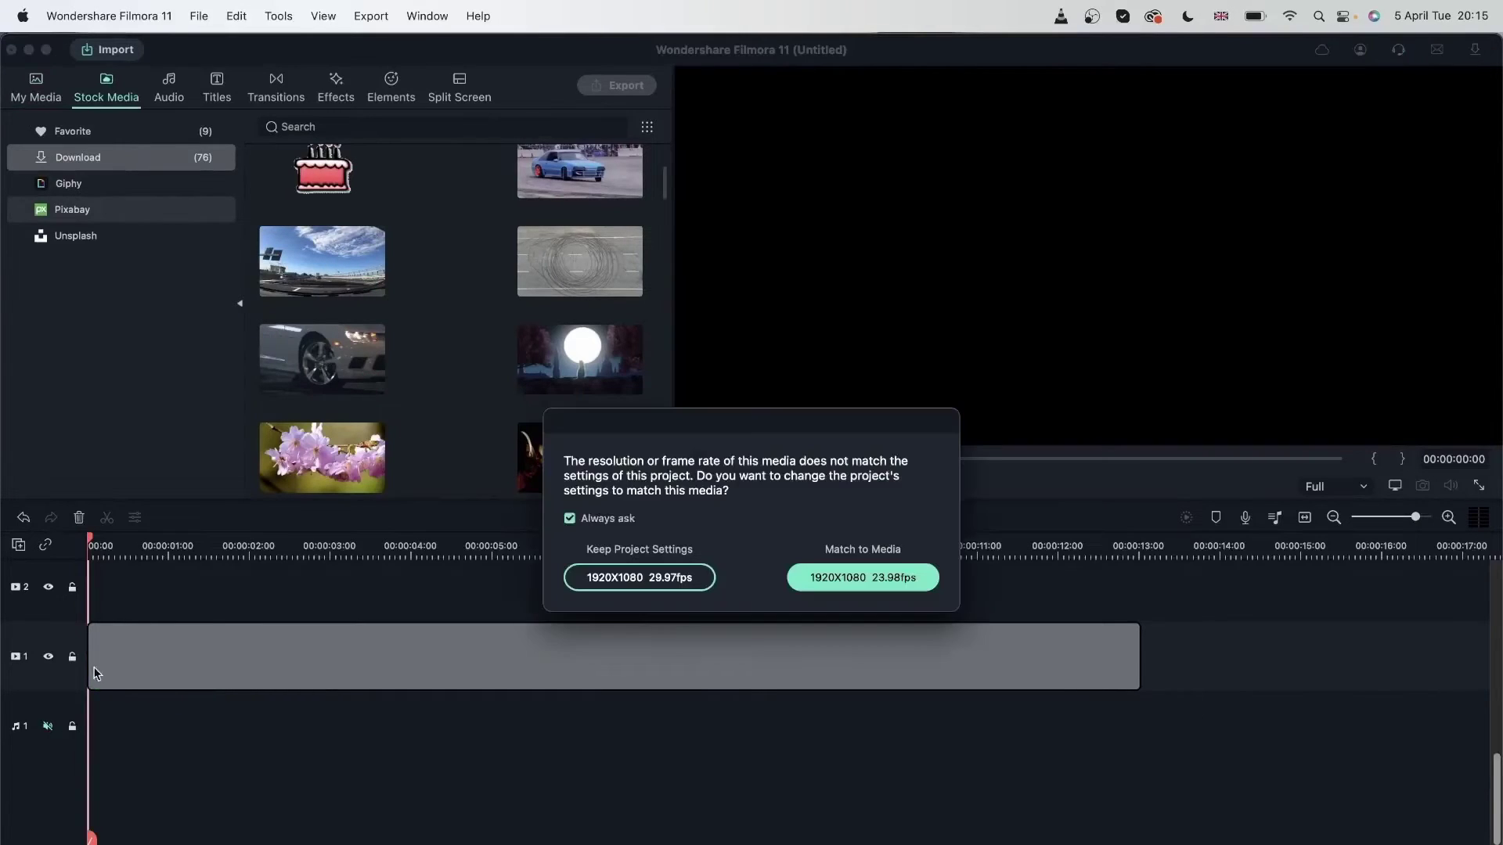
{"action": "left_click", "coordinate": [847, 567]}
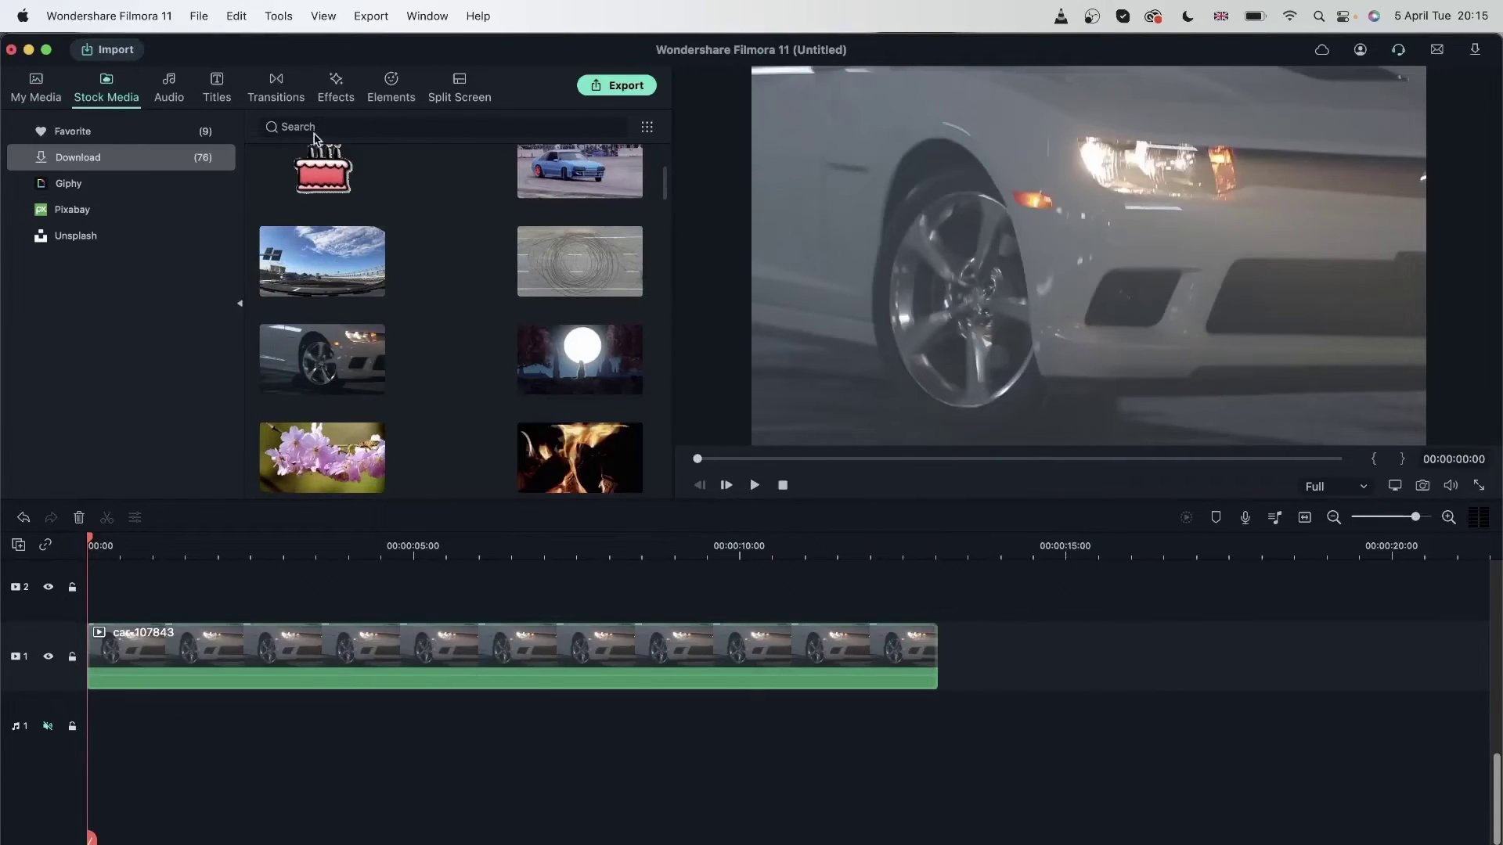
Step: Add Born Twice music, trim it to the car clip's 13-second end, and fade it out
{"action": "left_click", "coordinate": [169, 88]}
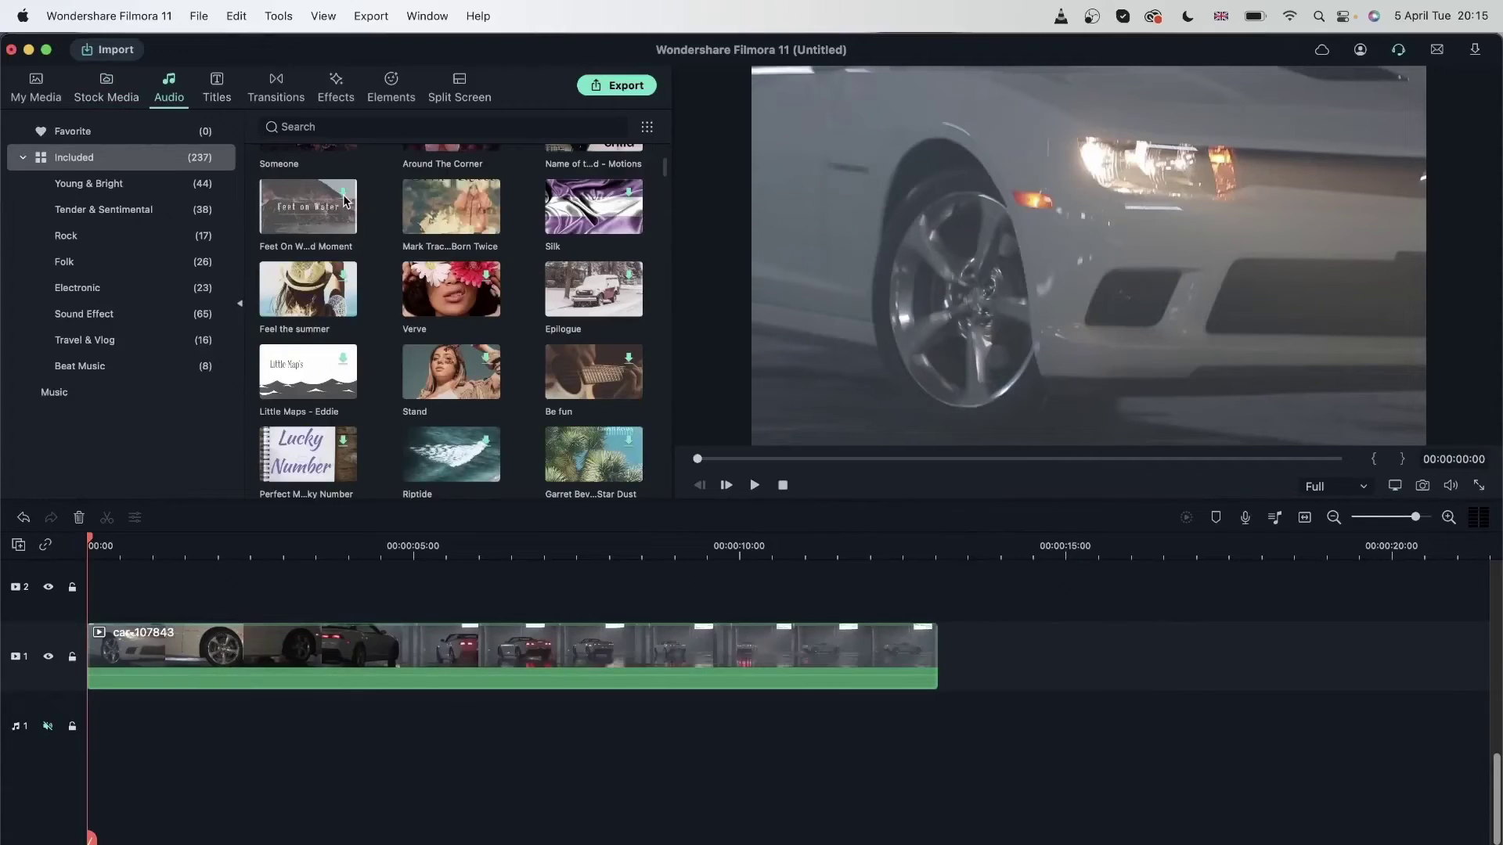
{"action": "left_click_drag", "start_coordinate": [438, 208], "coordinate": [101, 685]}
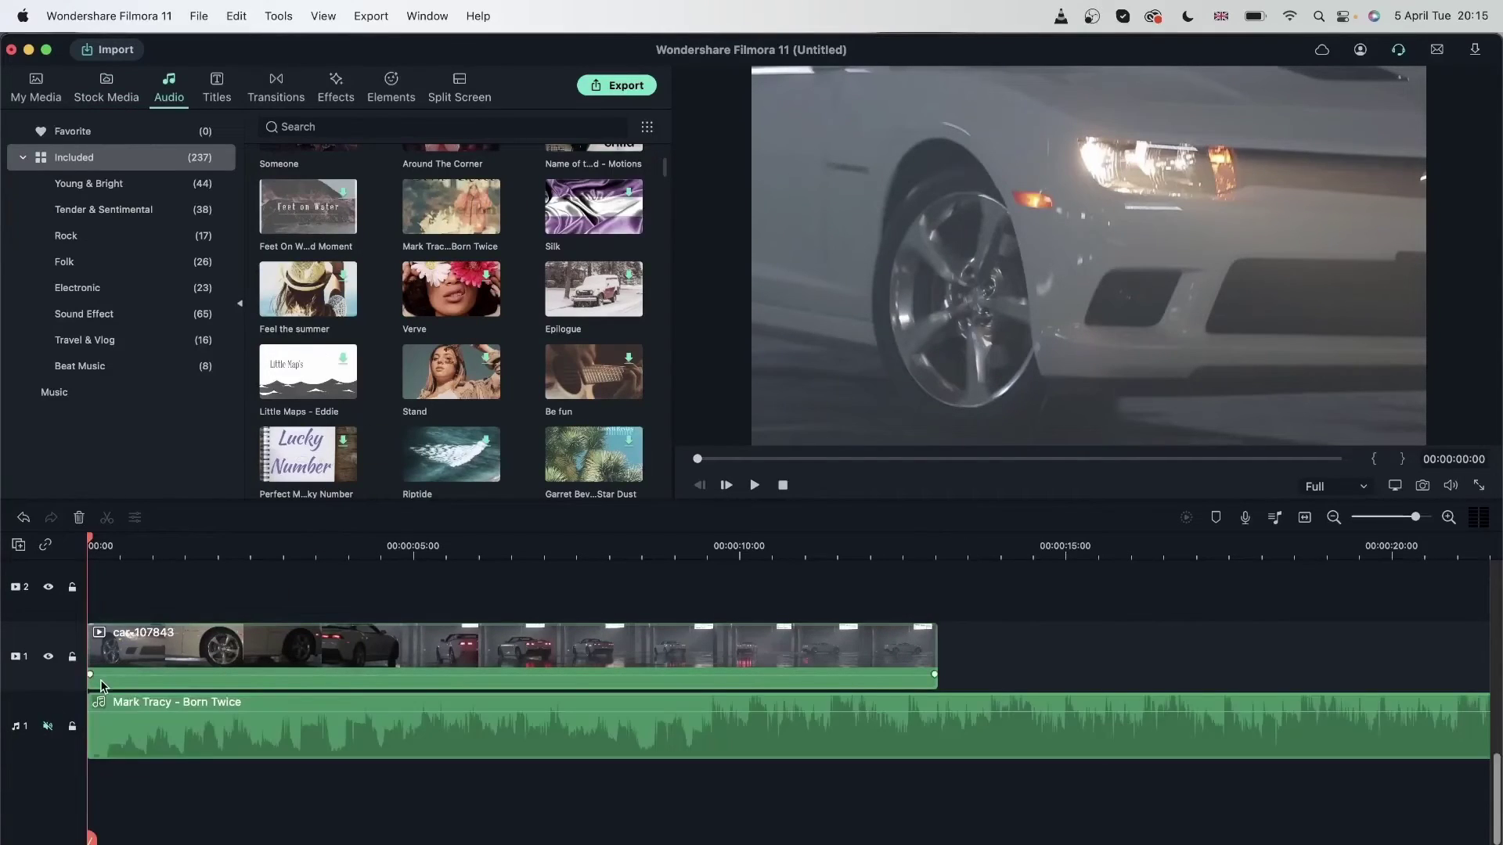
{"action": "left_click", "coordinate": [938, 545]}
{"action": "left_click", "coordinate": [983, 738]}
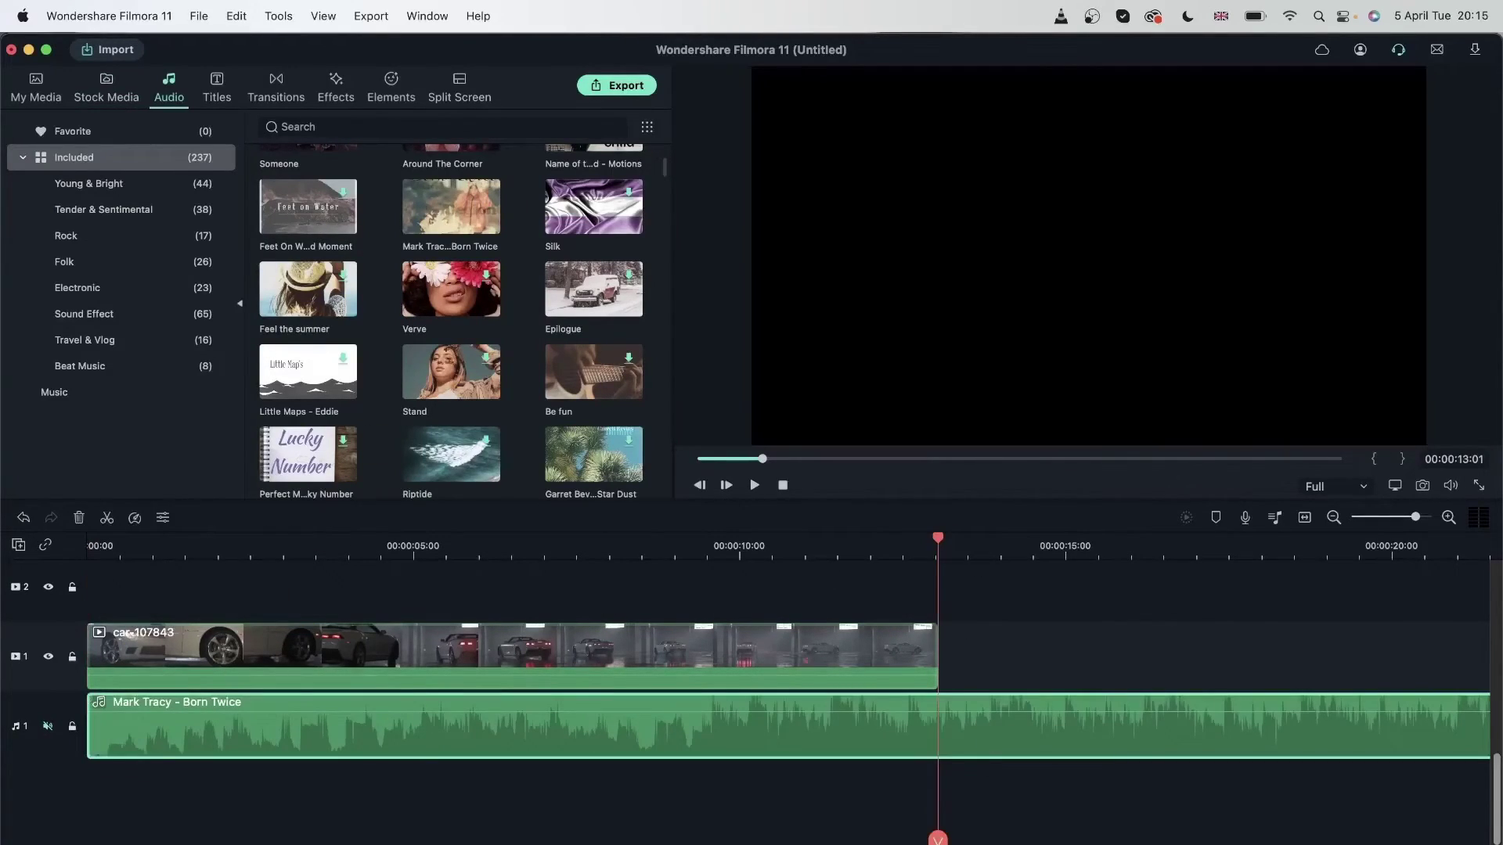
{"action": "left_click", "coordinate": [938, 838]}
{"action": "left_click", "coordinate": [78, 517]}
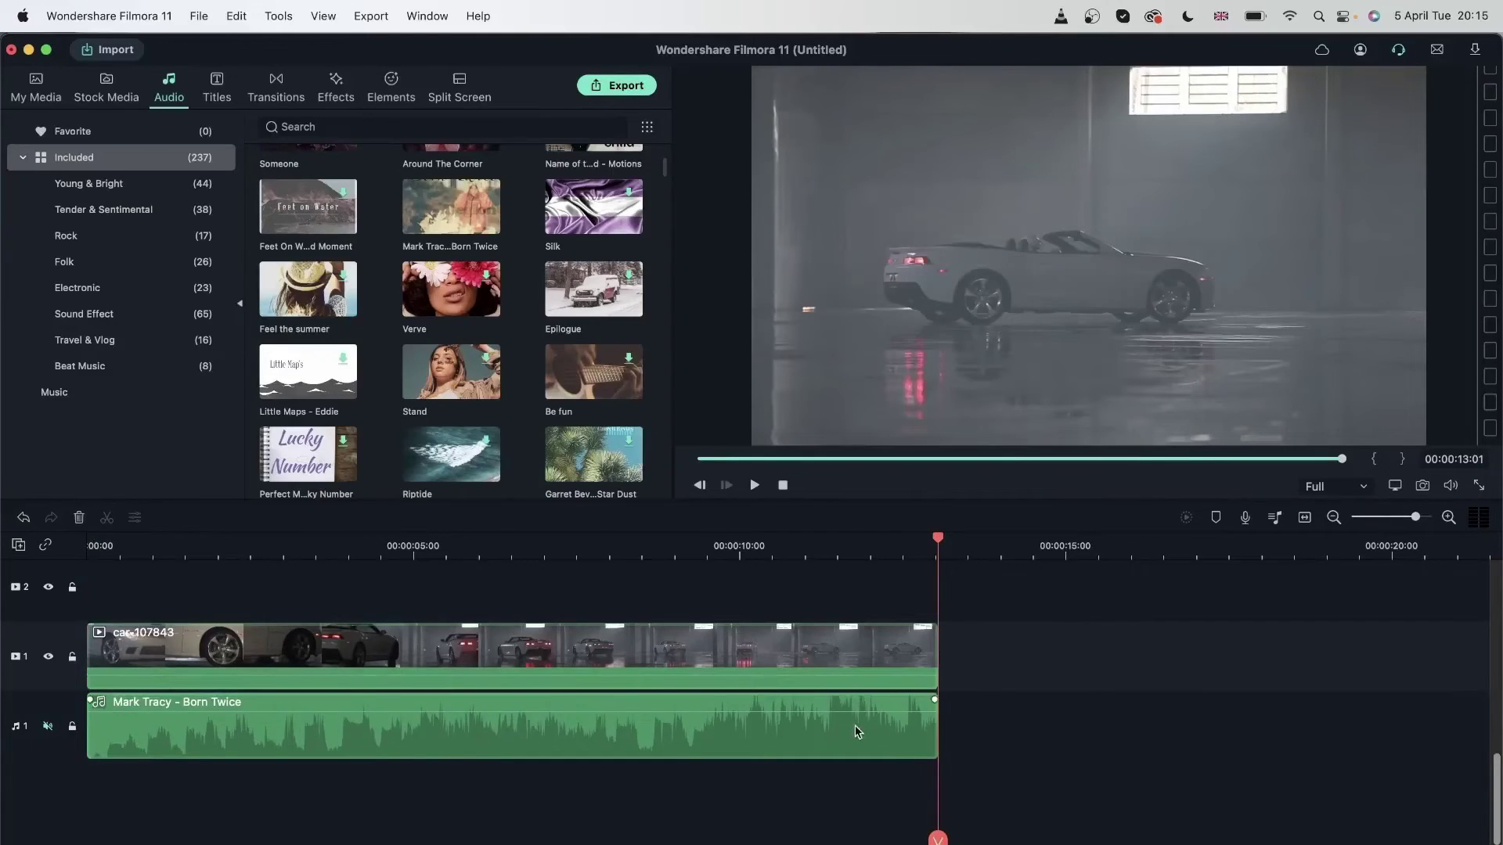
{"action": "left_click_drag", "start_coordinate": [934, 699], "coordinate": [864, 699]}
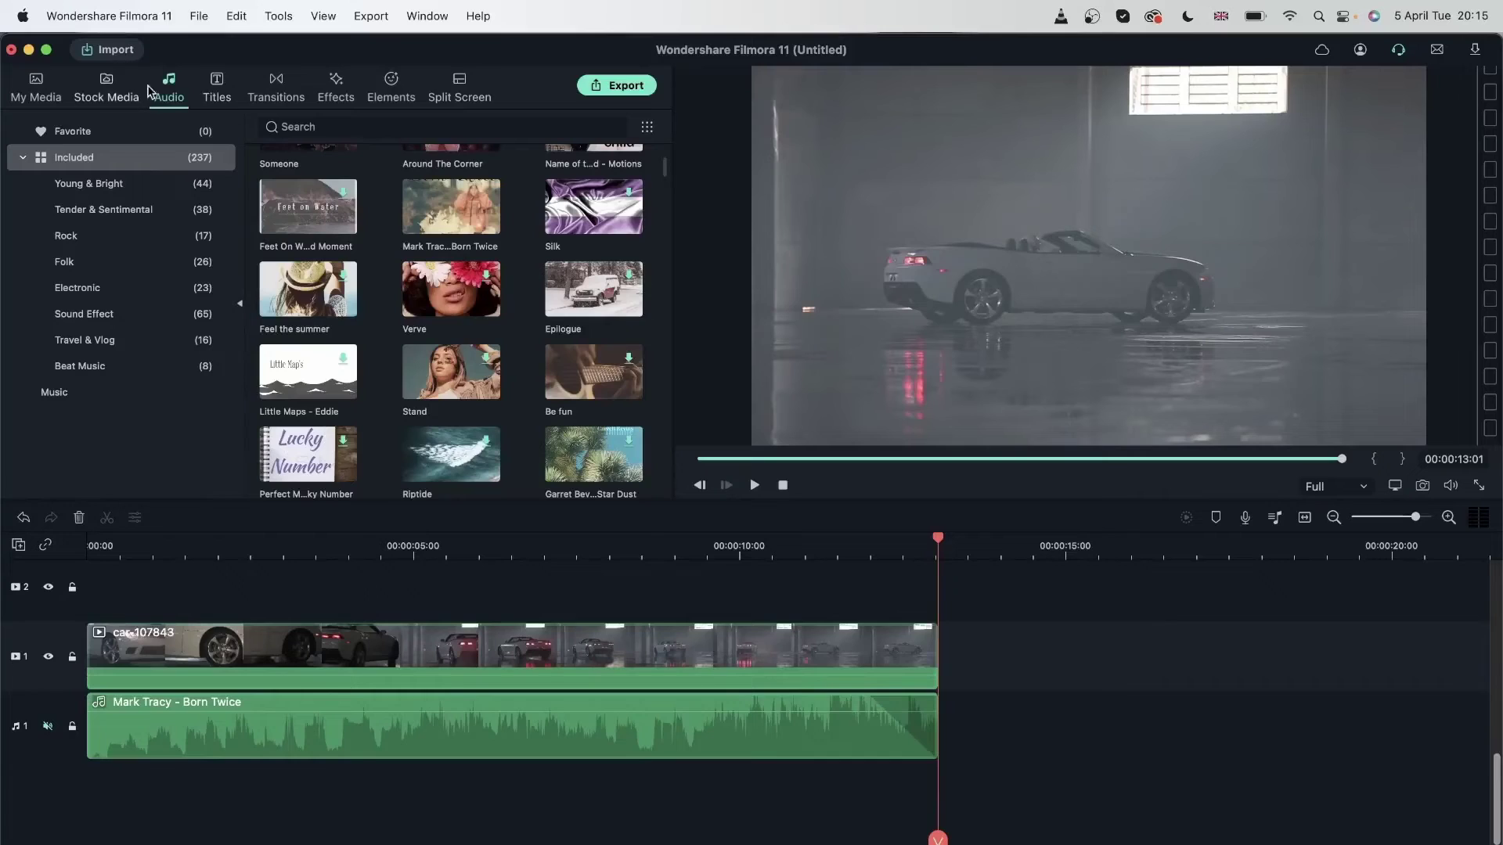
Step: Download Survivor Game Opener 05 and place it at the timeline start on track 2
{"action": "left_click", "coordinate": [208, 81]}
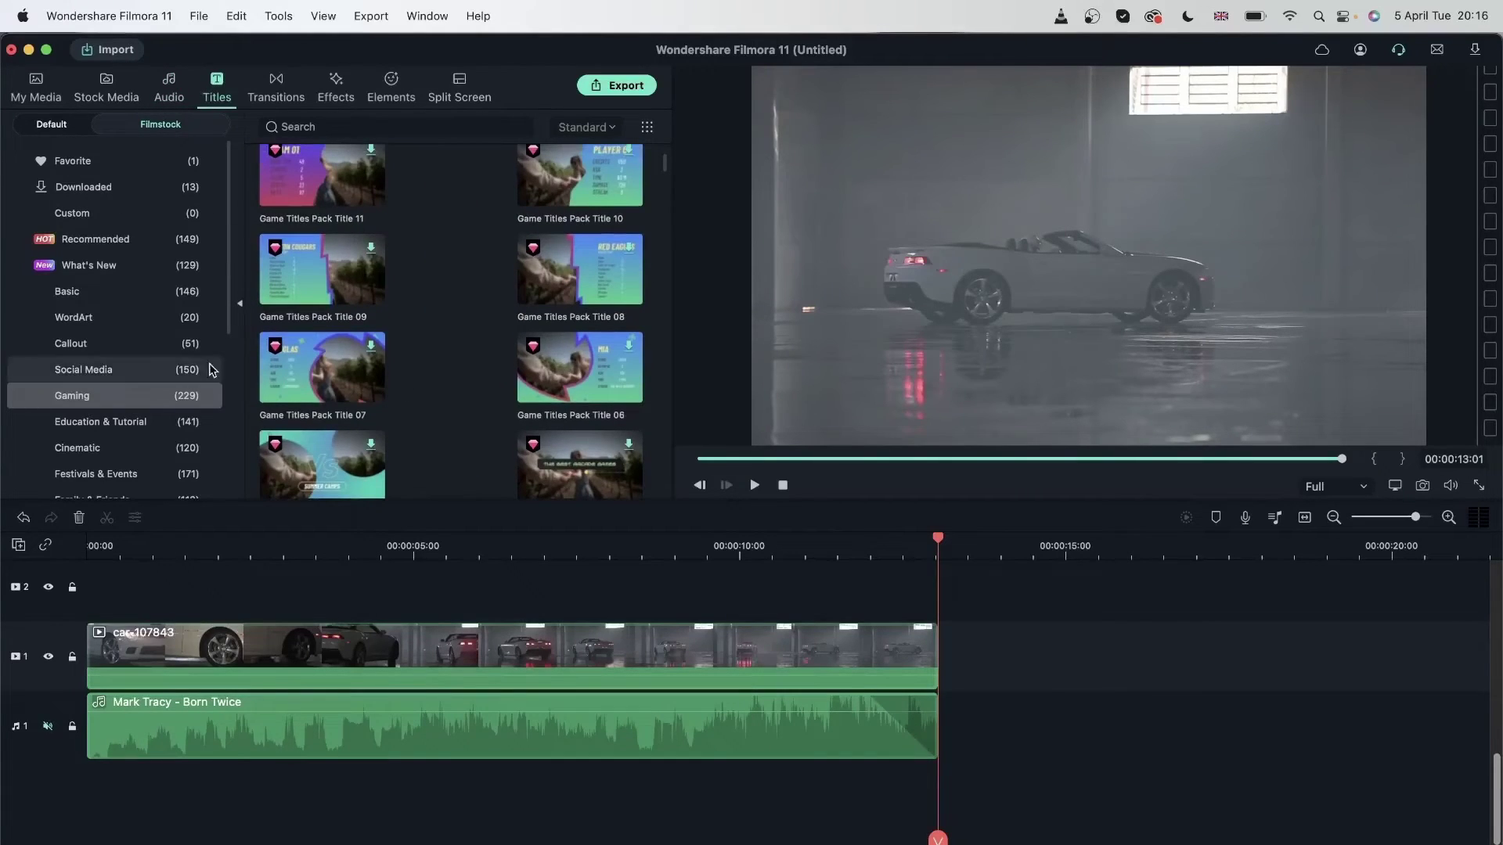
{"action": "left_click", "coordinate": [101, 342]}
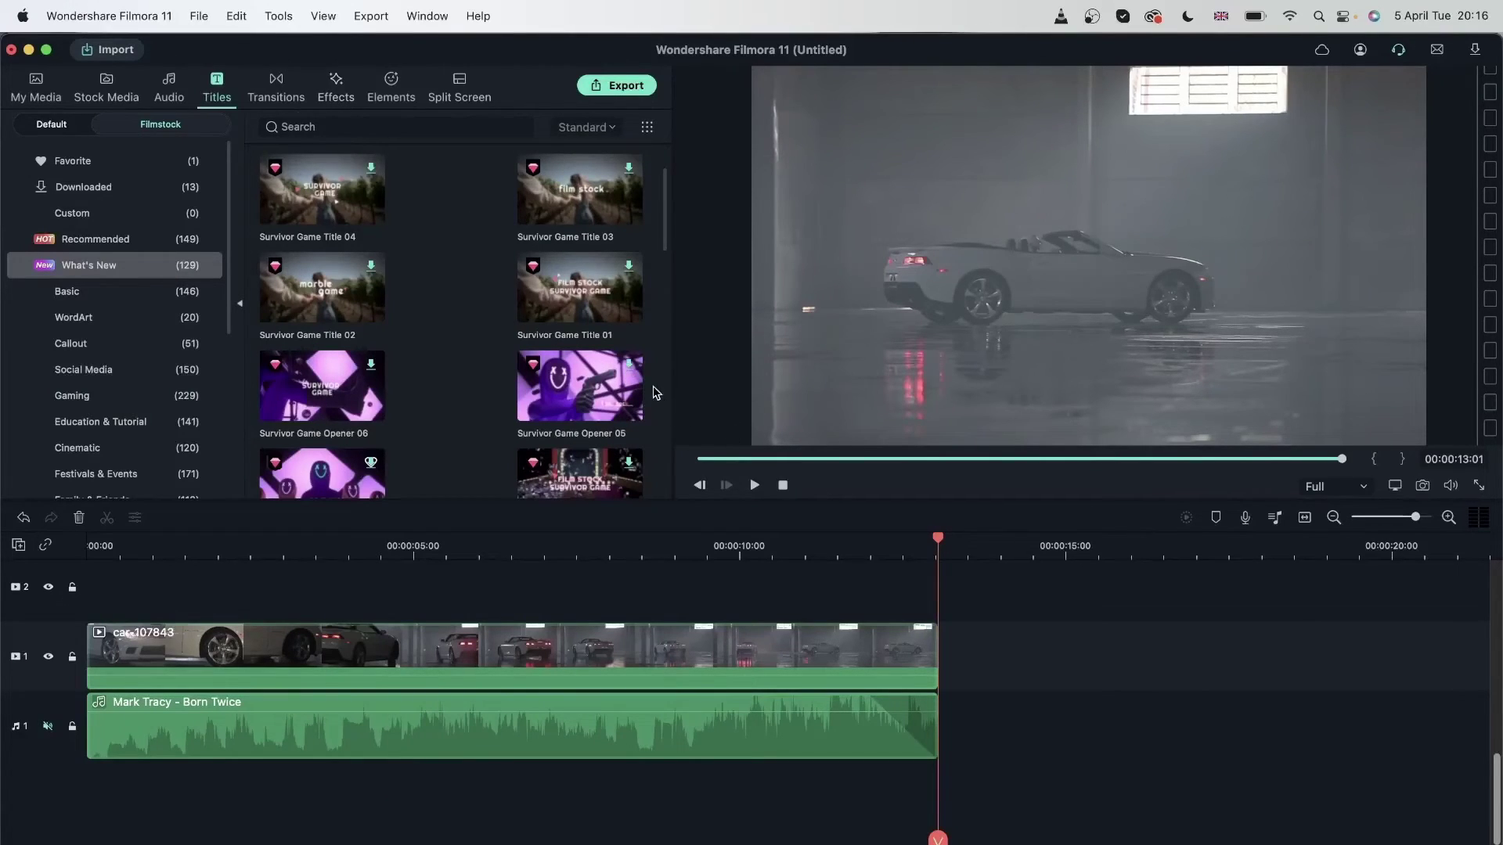
{"action": "left_click", "coordinate": [629, 369]}
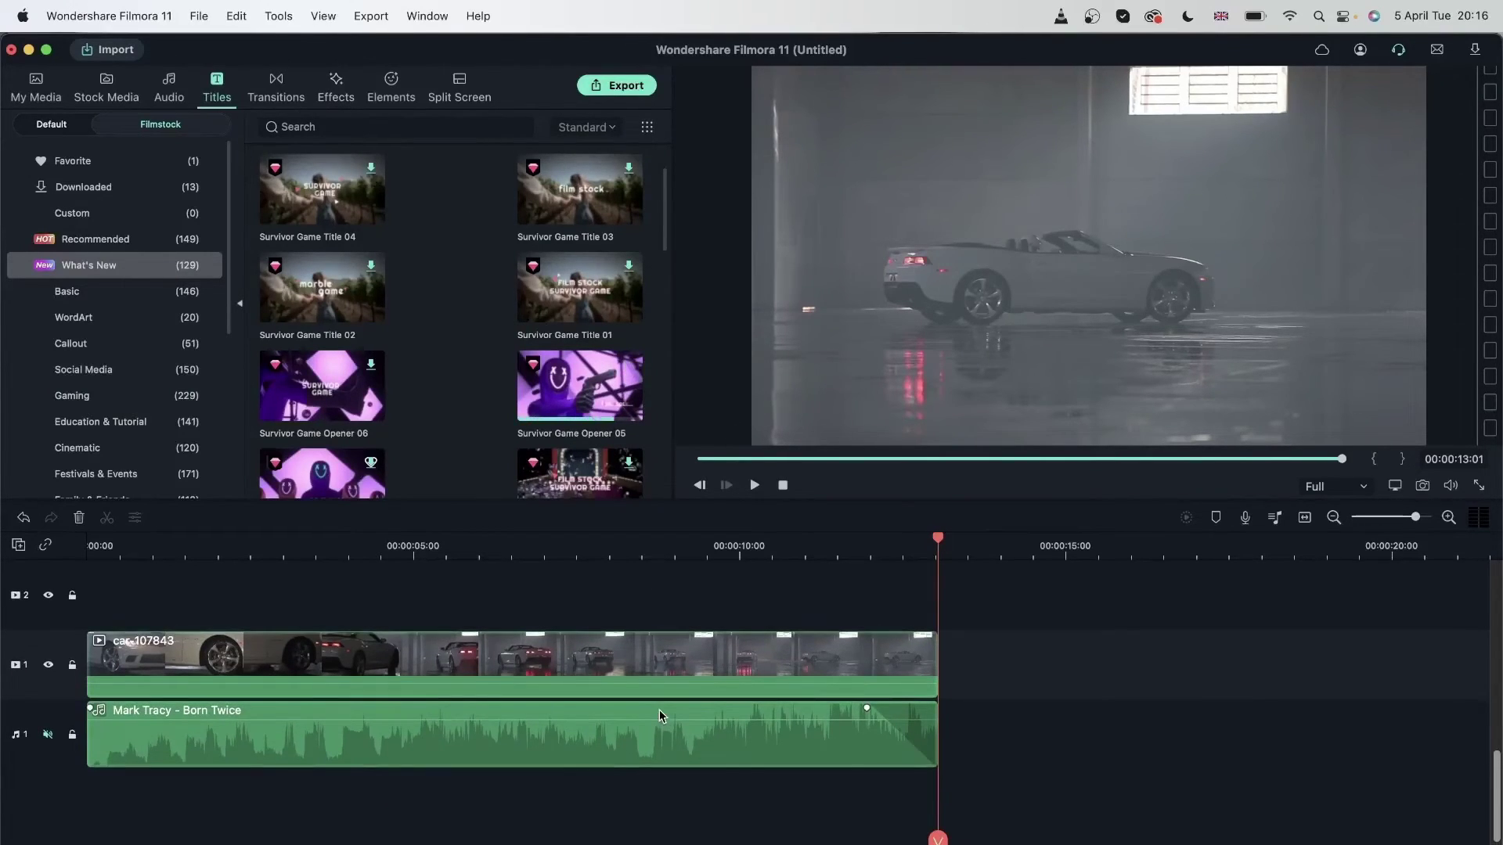
{"action": "scroll", "coordinate": [659, 714], "scroll_direction": "up", "scroll_amount": 2}
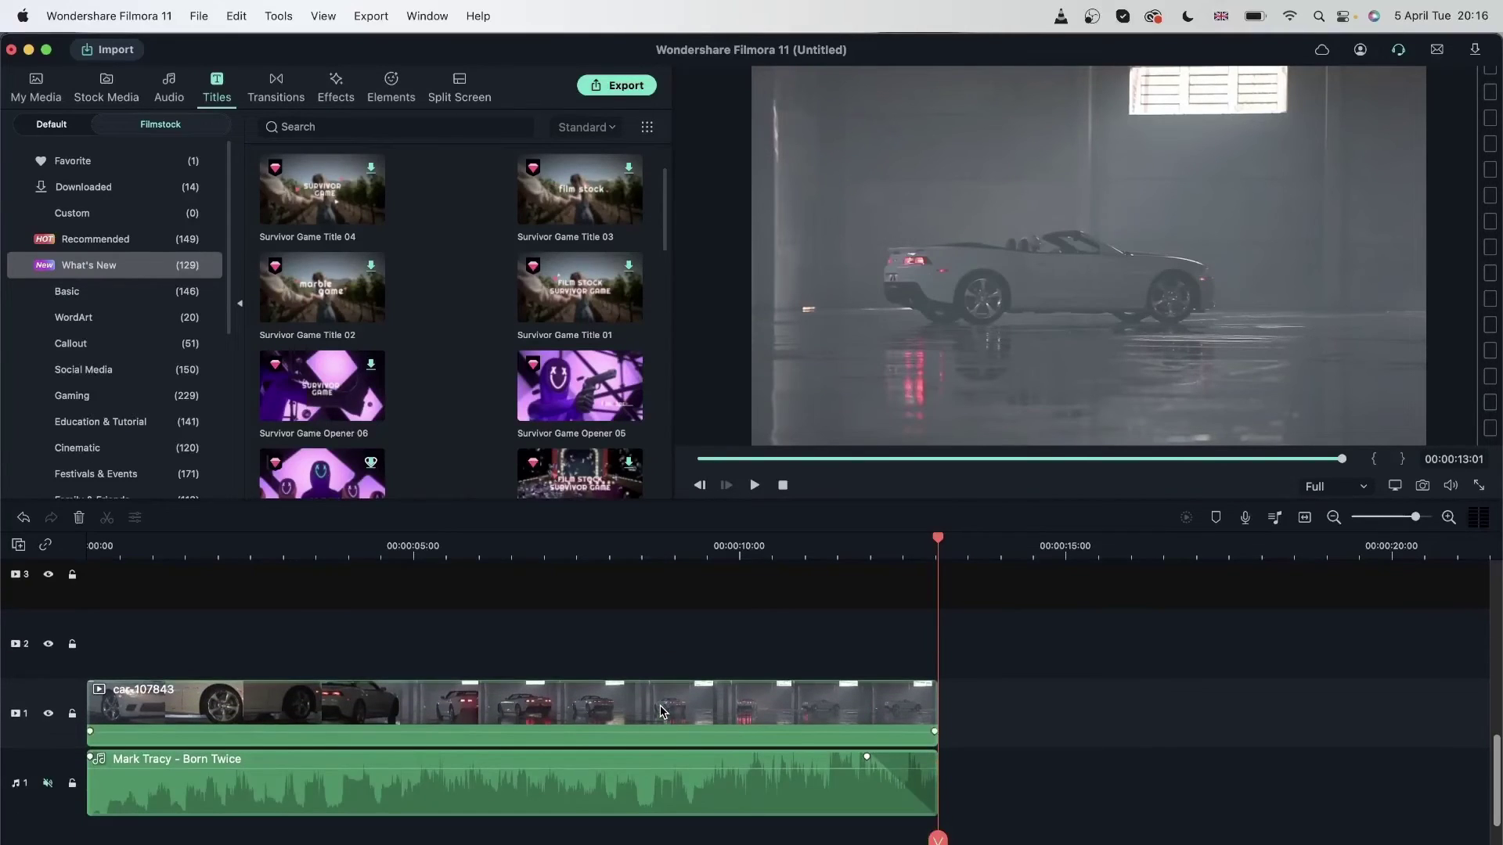
{"action": "left_click_drag", "start_coordinate": [587, 407], "coordinate": [94, 642]}
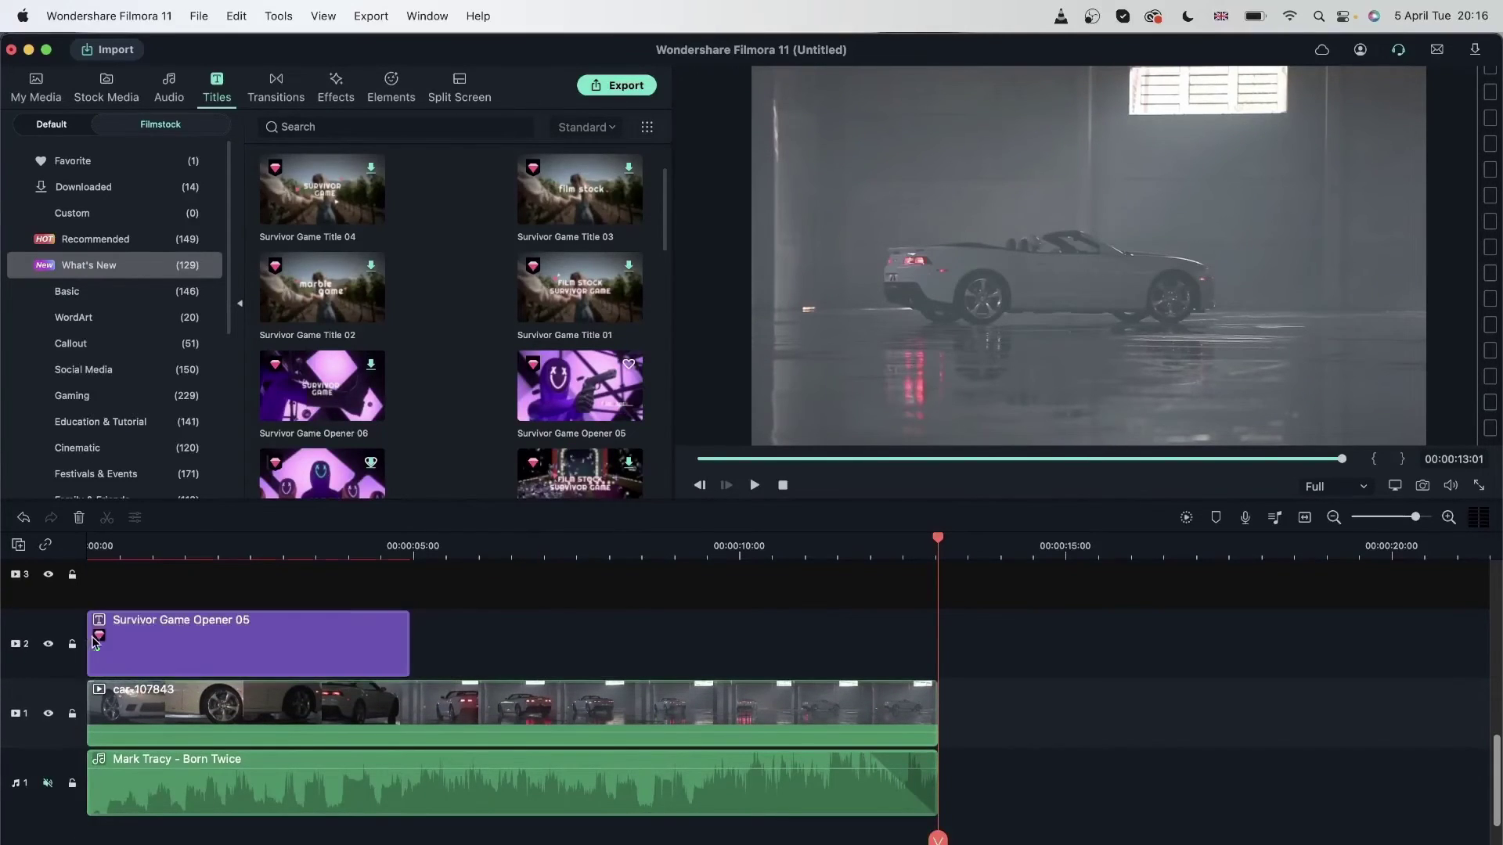
{"action": "mouse_move", "coordinate": [295, 661]}
{"action": "left_mouse_down"}
{"action": "mouse_move", "coordinate": [624, 641]}
{"action": "mouse_move", "coordinate": [289, 660]}
{"action": "left_mouse_up"}
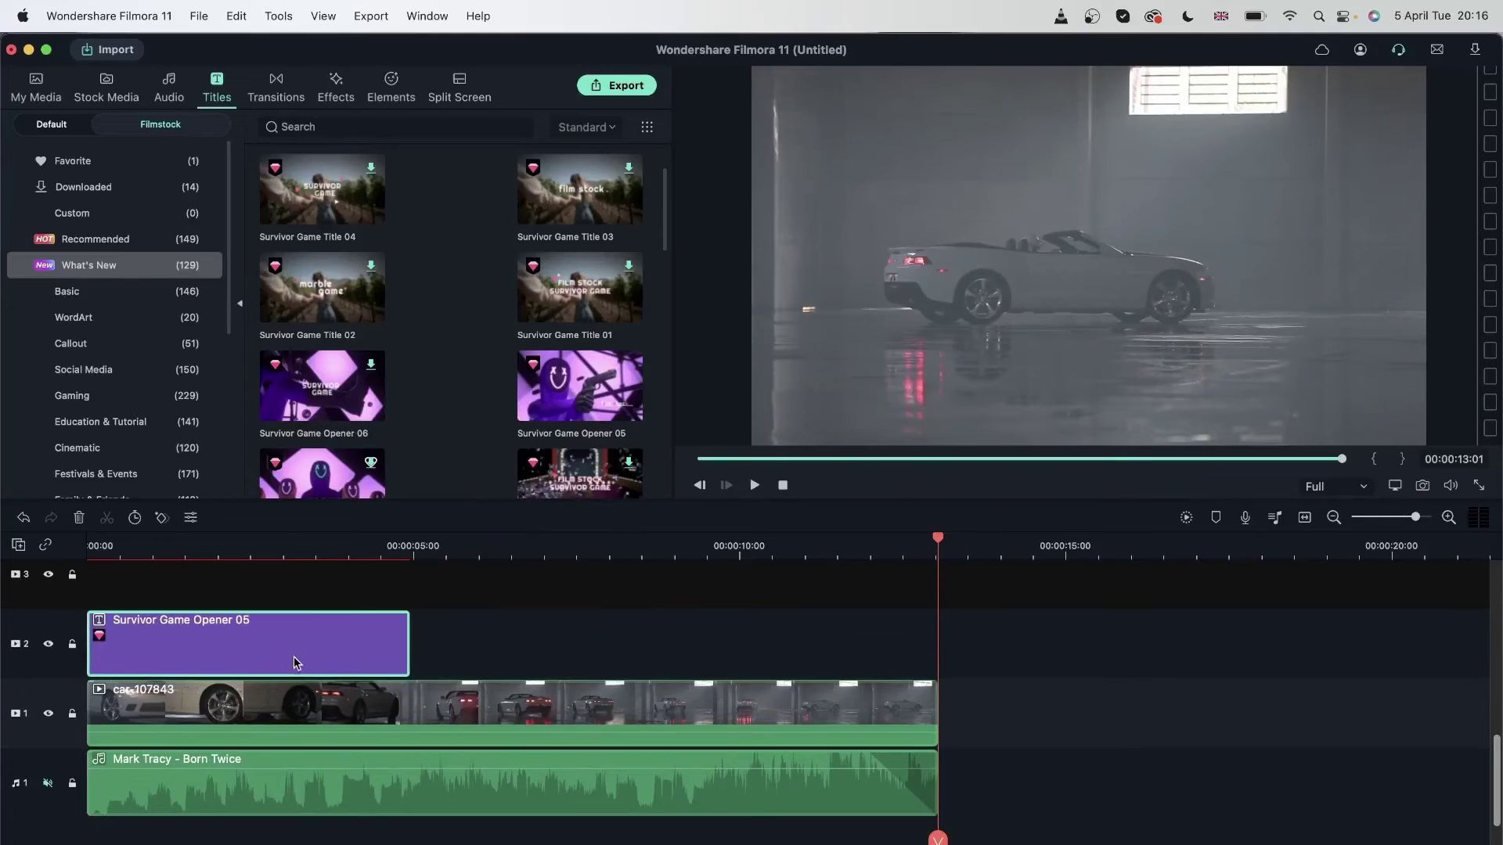
Step: Add Gaming Fight Effects Elements 07 and 09 on tracks 3 and 4, 09 near 9 seconds
{"action": "left_click", "coordinate": [383, 86]}
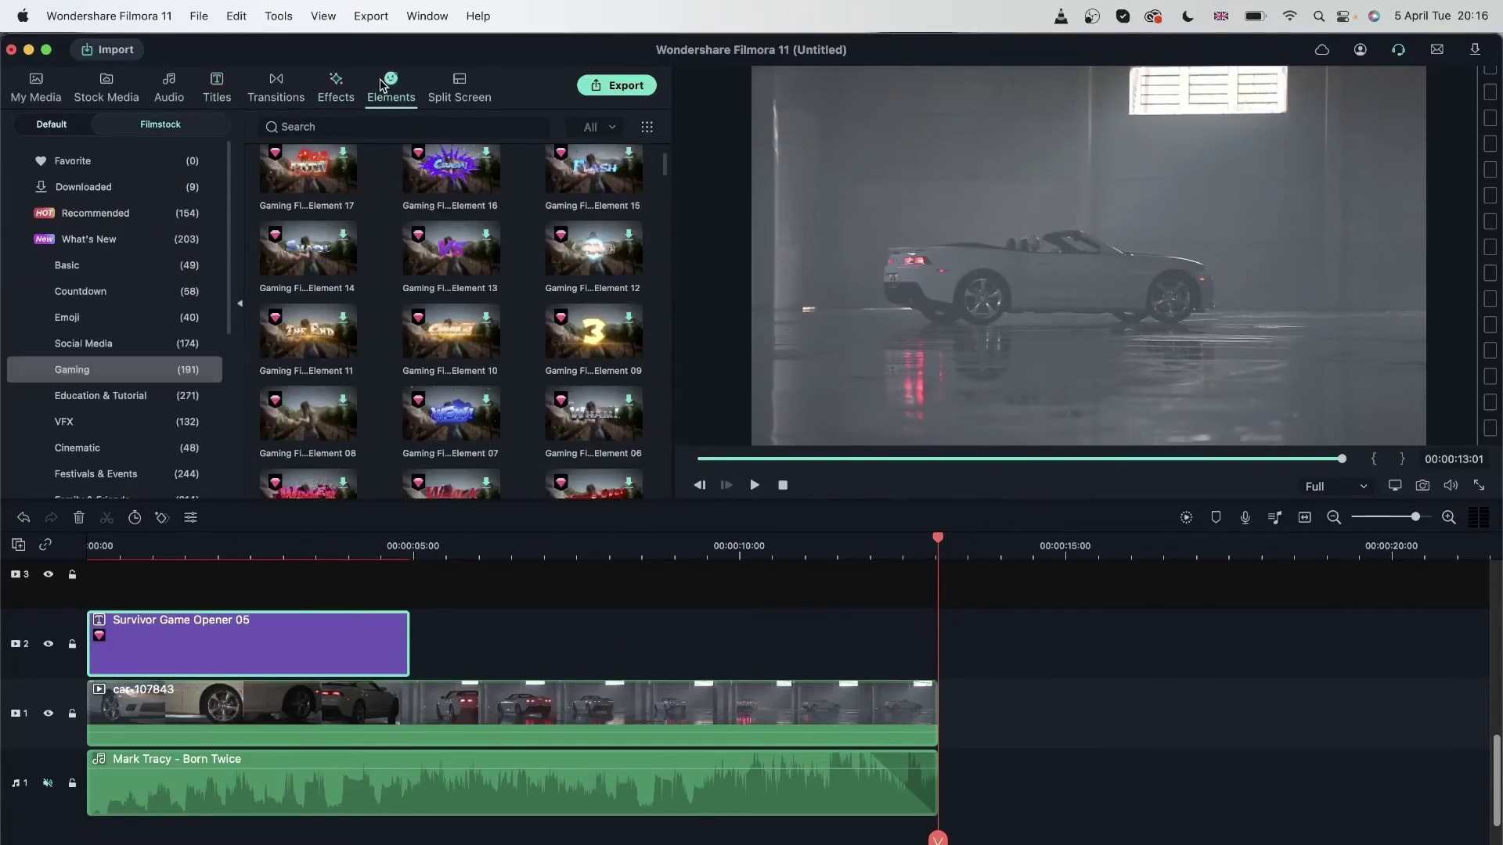
{"action": "left_click", "coordinate": [486, 401]}
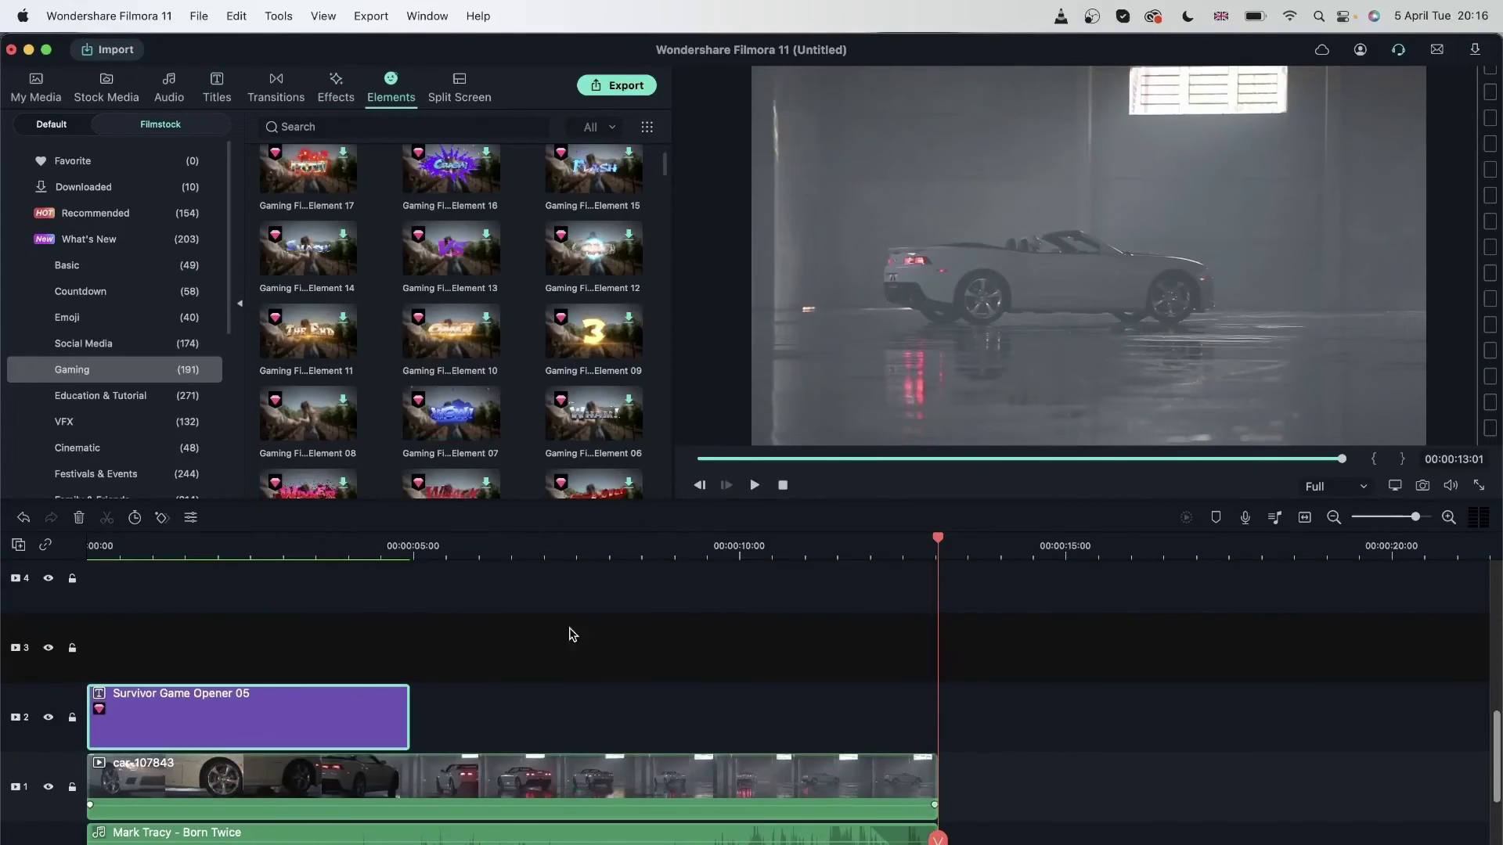
{"action": "left_click_drag", "start_coordinate": [450, 427], "coordinate": [337, 678]}
{"action": "left_click_drag", "start_coordinate": [594, 335], "coordinate": [586, 607]}
{"action": "scroll", "coordinate": [729, 708], "scroll_direction": "up", "scroll_amount": 5}
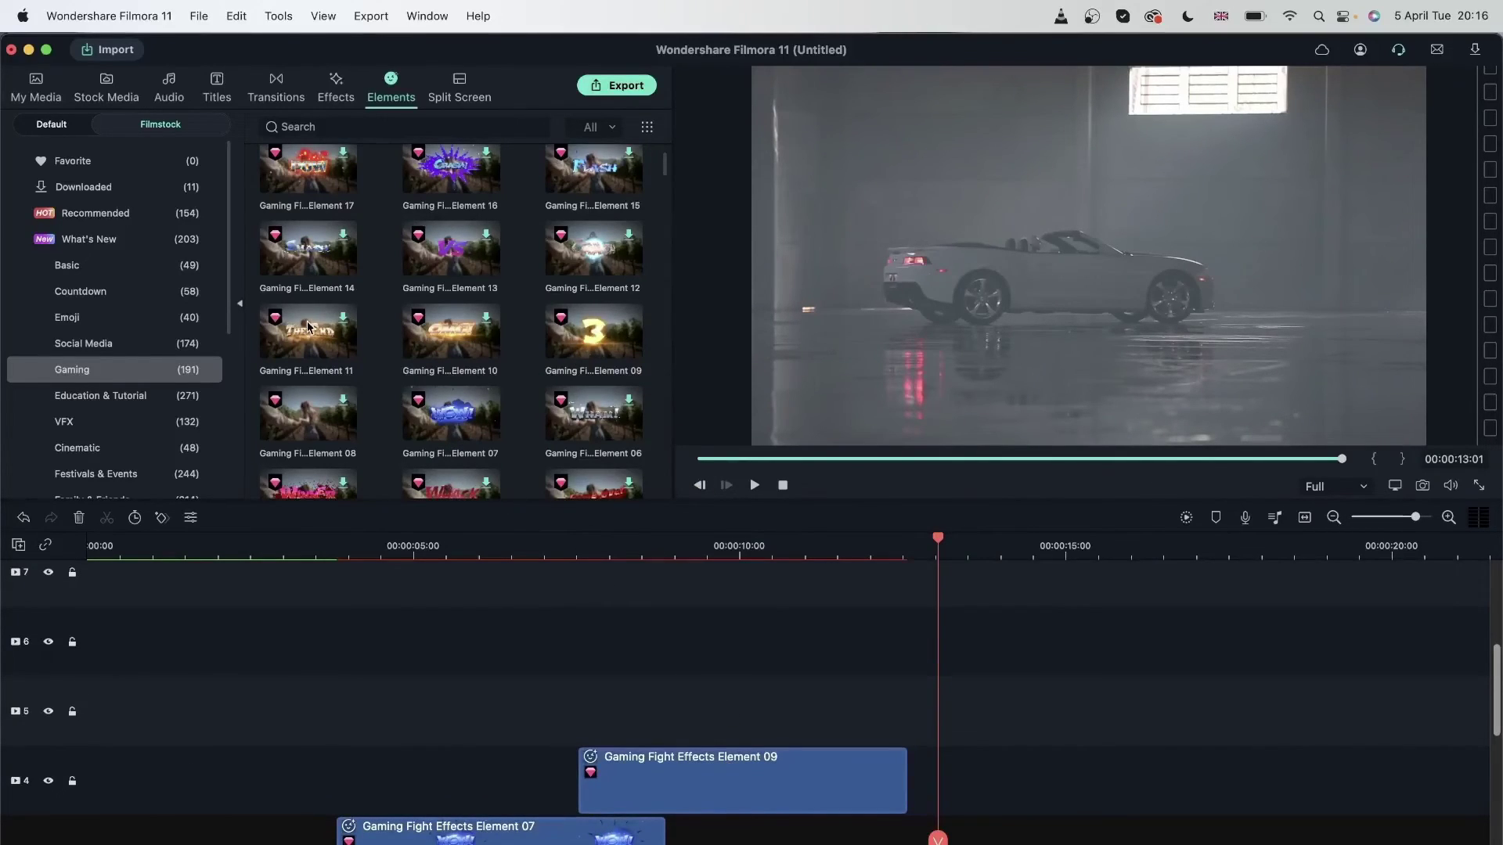
Step: Apply the Bar transition at the car-107843 clip's end around 13 seconds, keeping default duration
{"action": "left_click", "coordinate": [275, 94]}
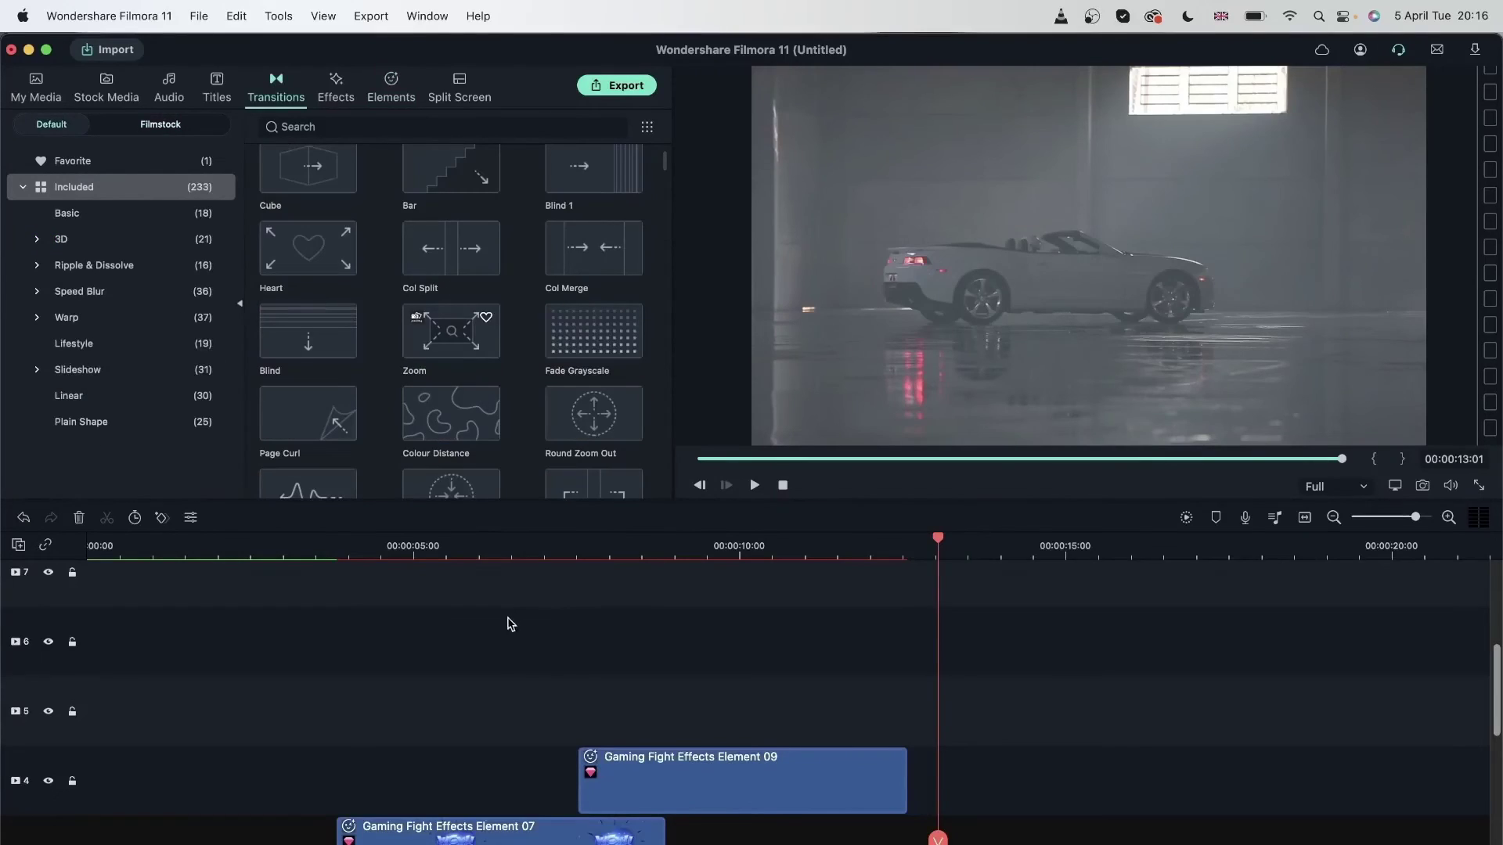
{"action": "scroll", "coordinate": [508, 618], "scroll_direction": "down", "scroll_amount": 5}
{"action": "left_click_drag", "start_coordinate": [423, 172], "coordinate": [861, 656]}
{"action": "left_click", "coordinate": [136, 521]}
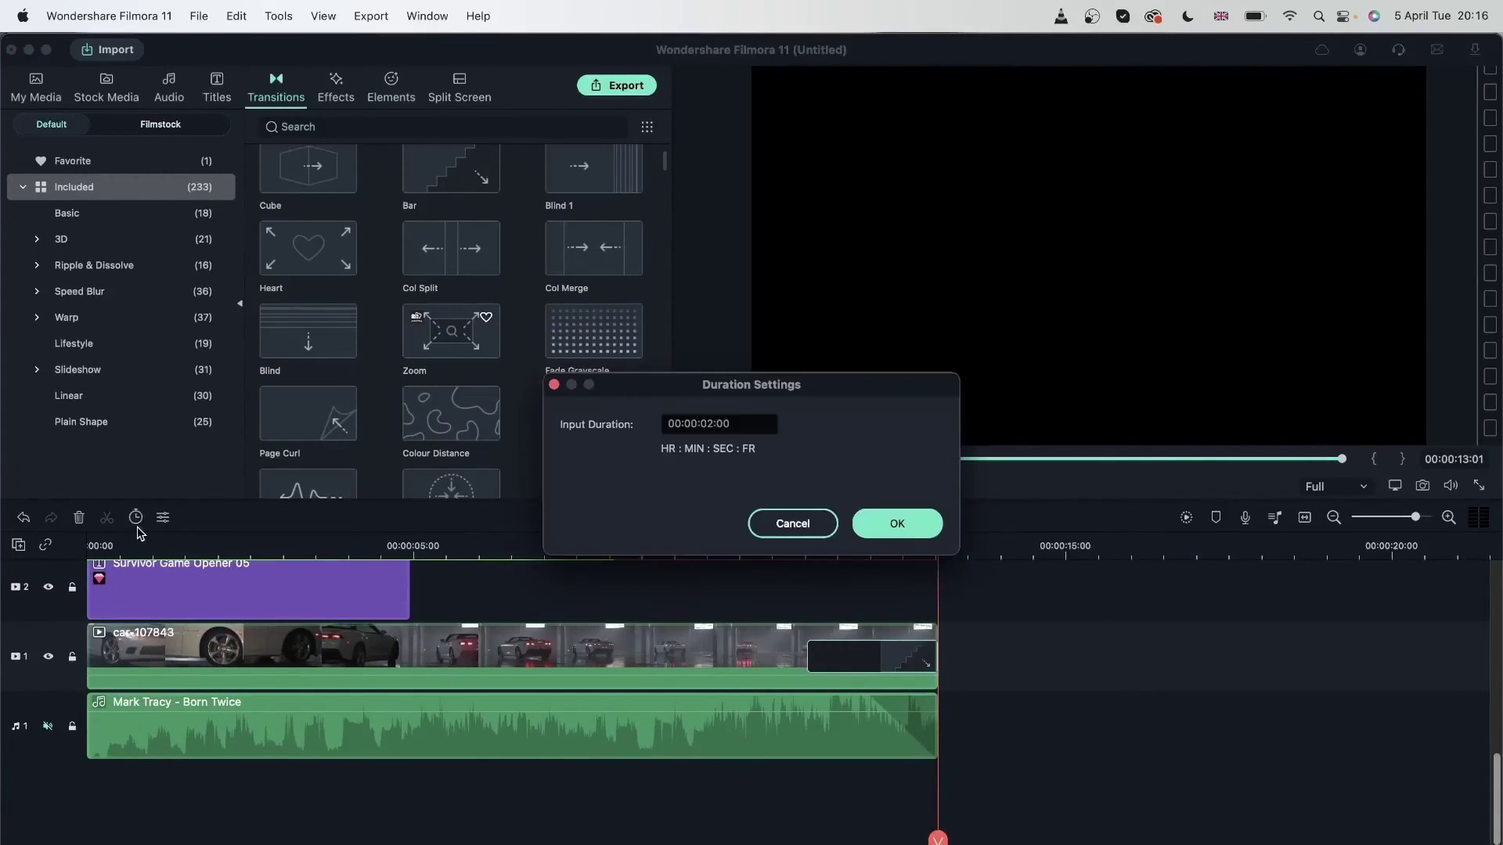
{"action": "left_click", "coordinate": [831, 526]}
{"action": "left_click", "coordinate": [90, 545]}
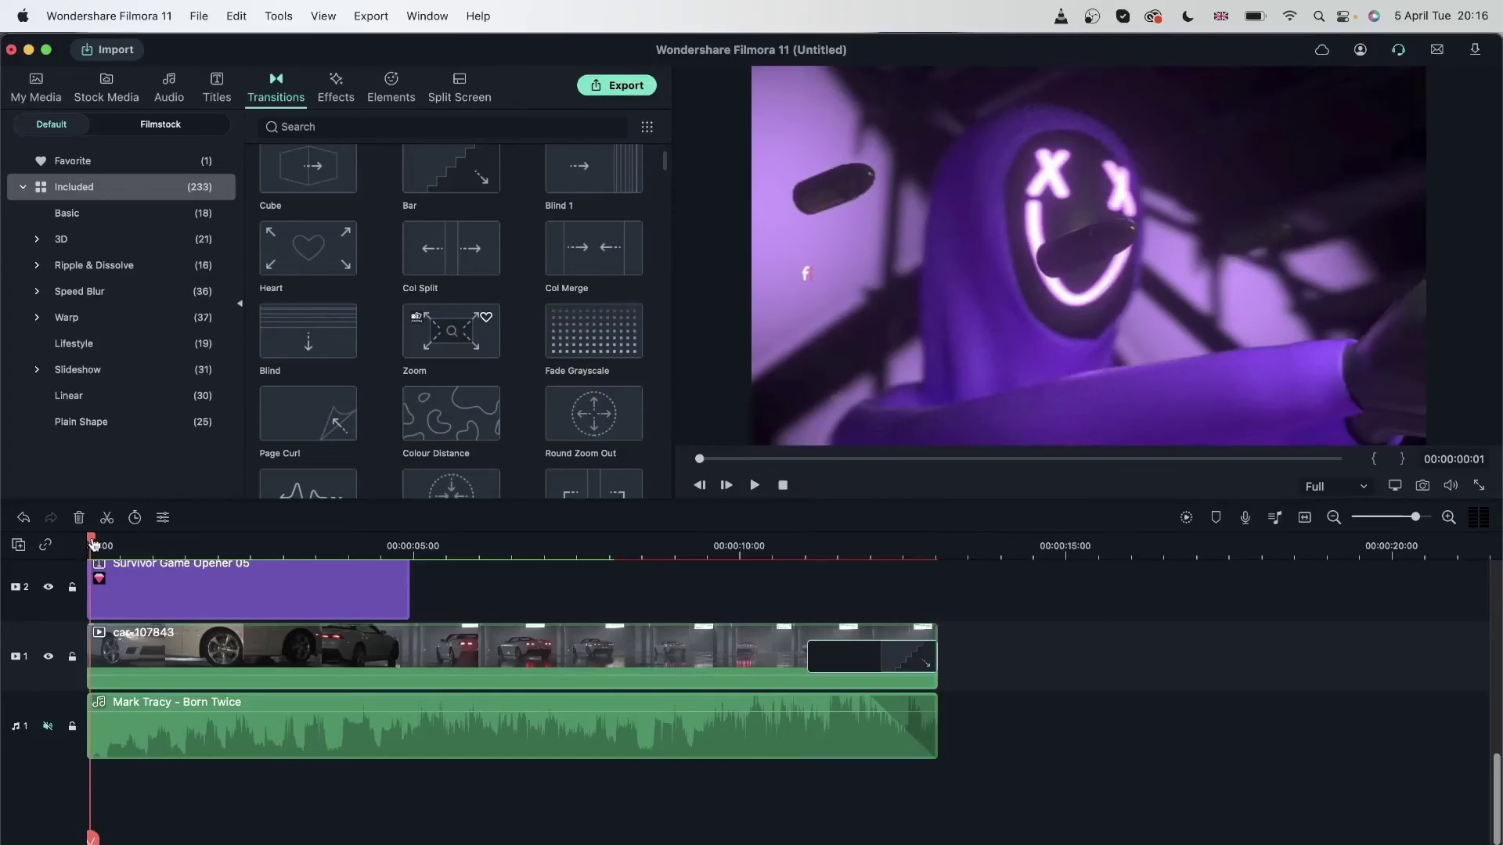
{"action": "left_click_drag", "start_coordinate": [92, 546], "coordinate": [38, 551]}
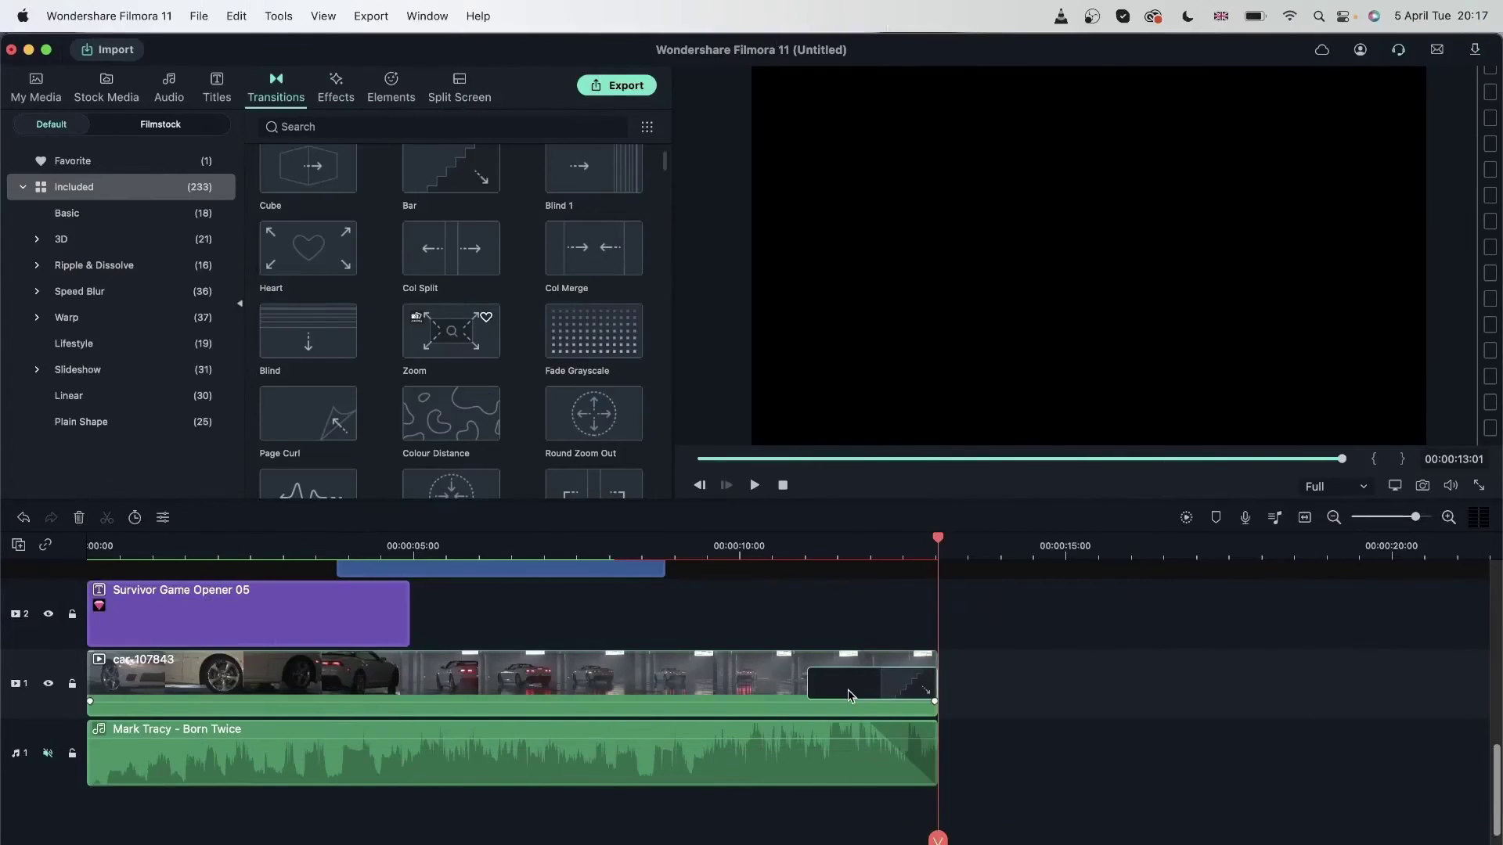
Step: Save the car edit as a template and view it in Preset Templates > Custom
{"action": "left_click", "coordinate": [199, 16]}
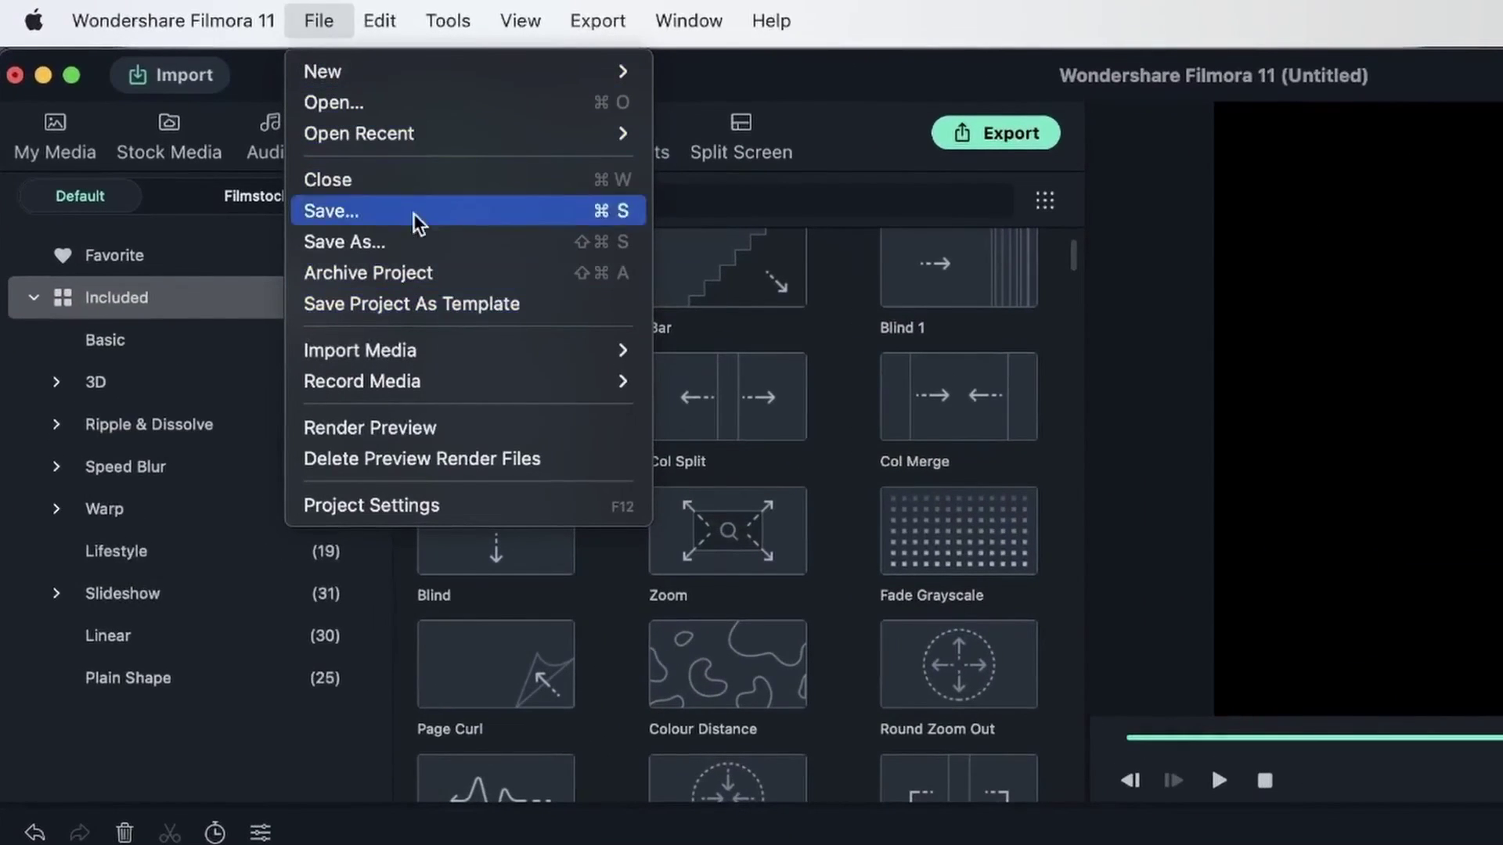
{"action": "left_click", "coordinate": [448, 303]}
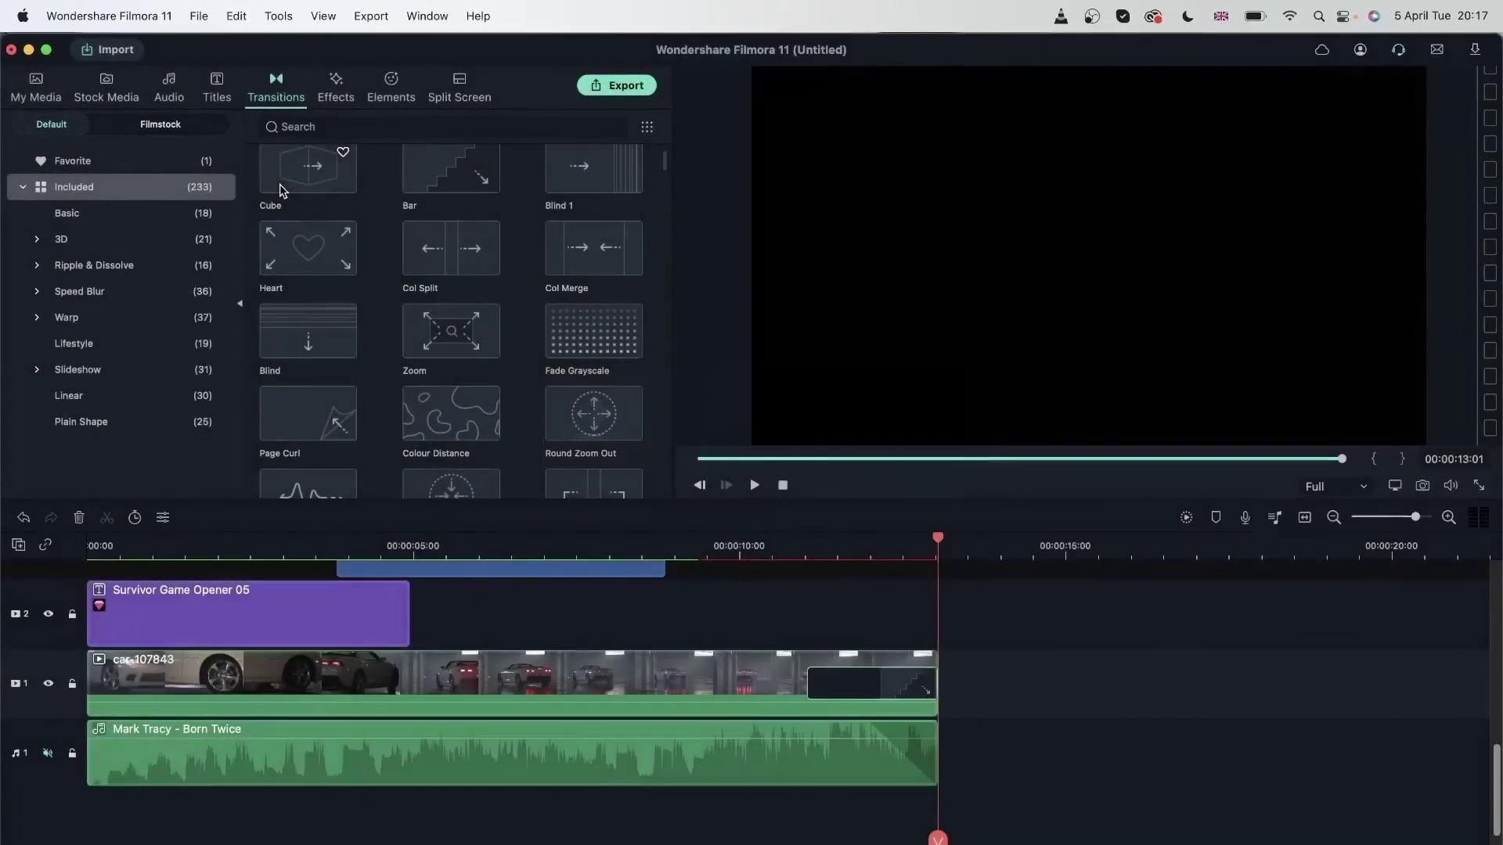
{"action": "left_click", "coordinate": [42, 81]}
{"action": "left_click", "coordinate": [127, 295]}
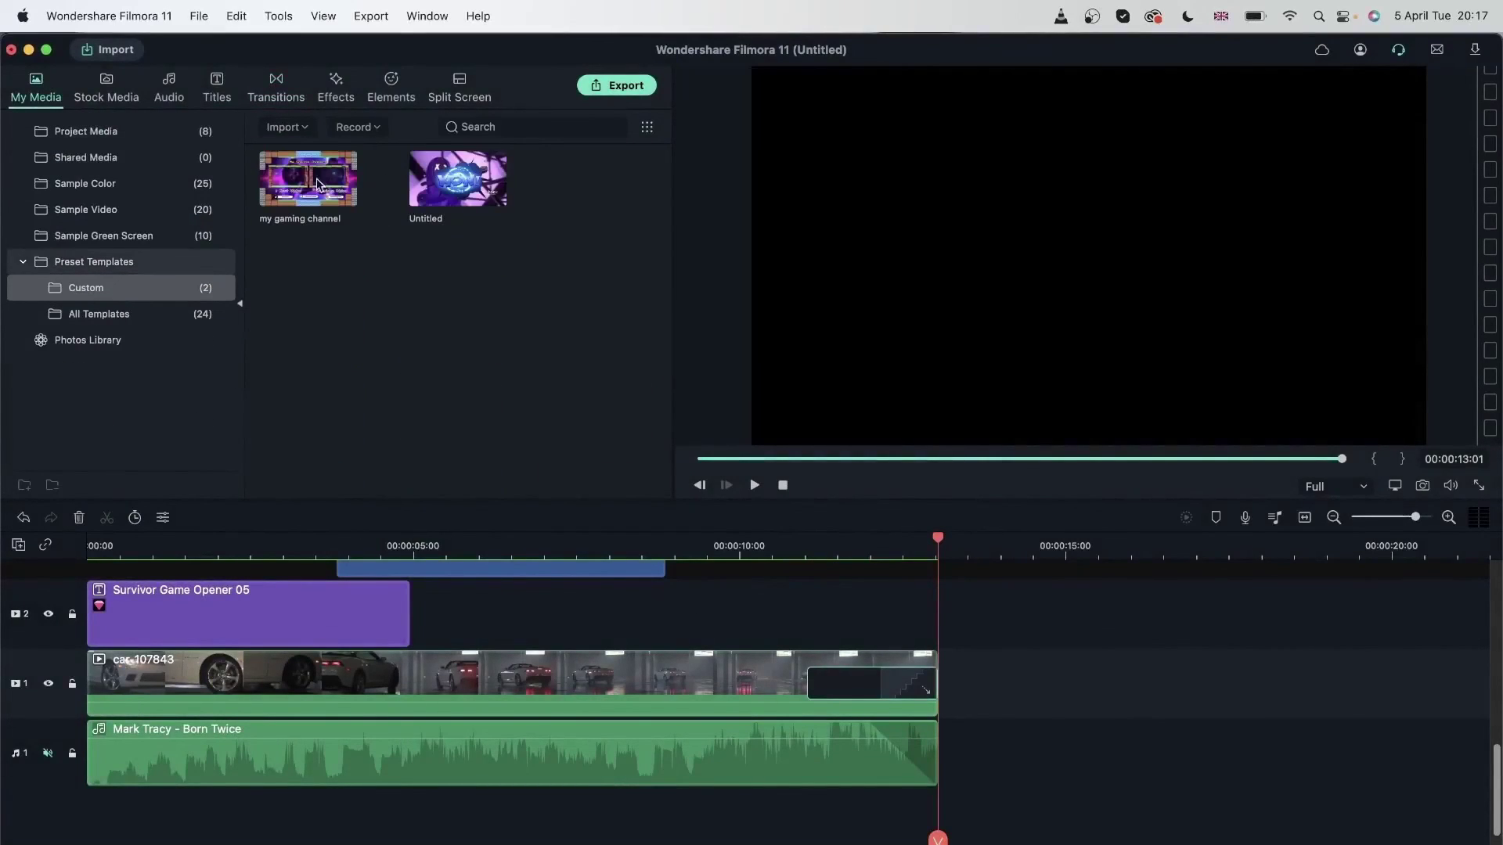
Step: Rename the Untitled custom template to 'intro'
{"action": "right_click", "coordinate": [451, 186]}
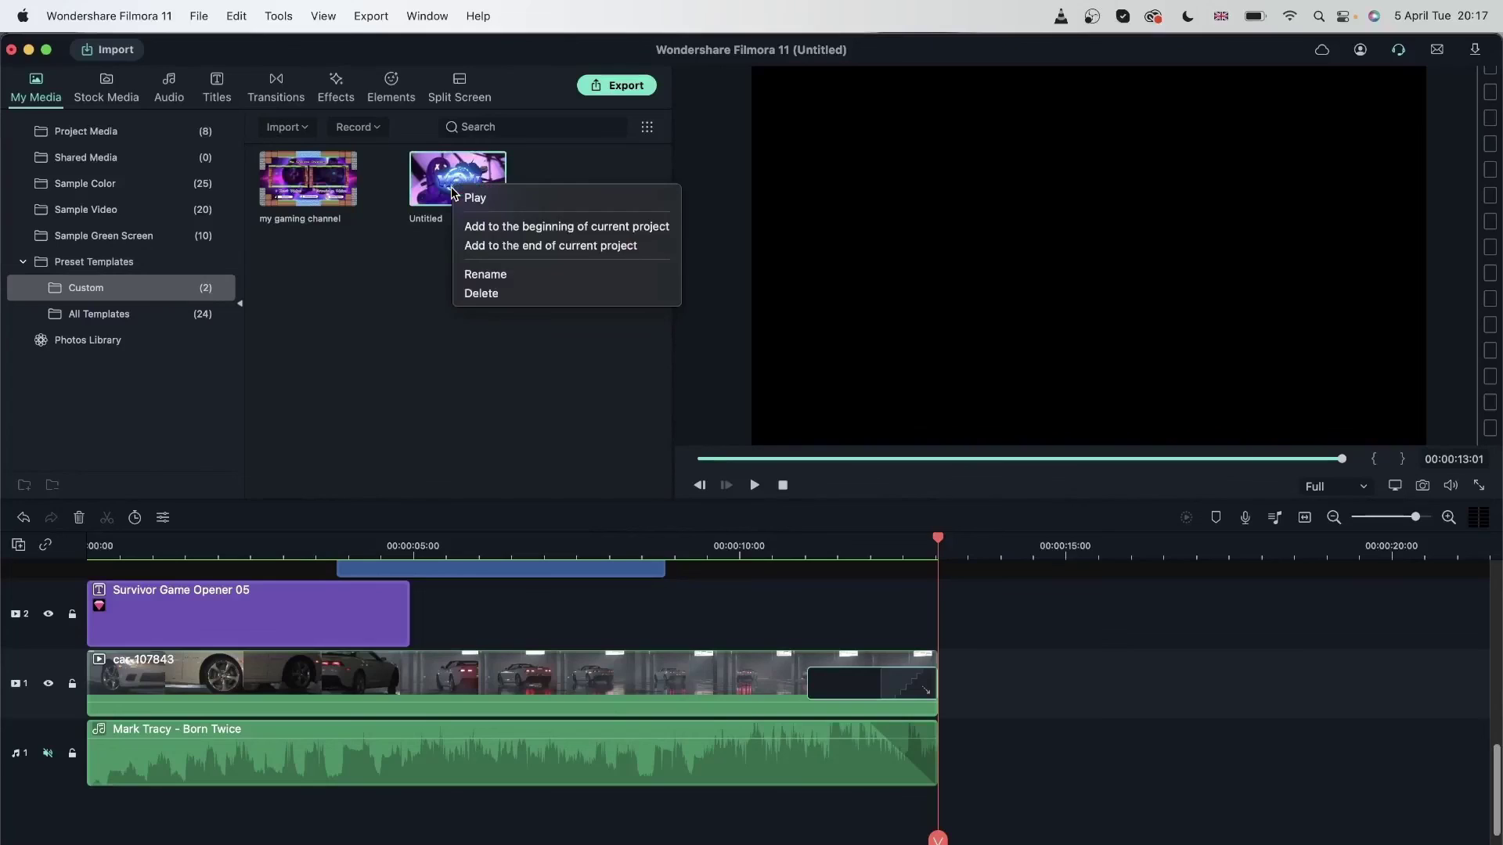
{"action": "left_click", "coordinate": [483, 274]}
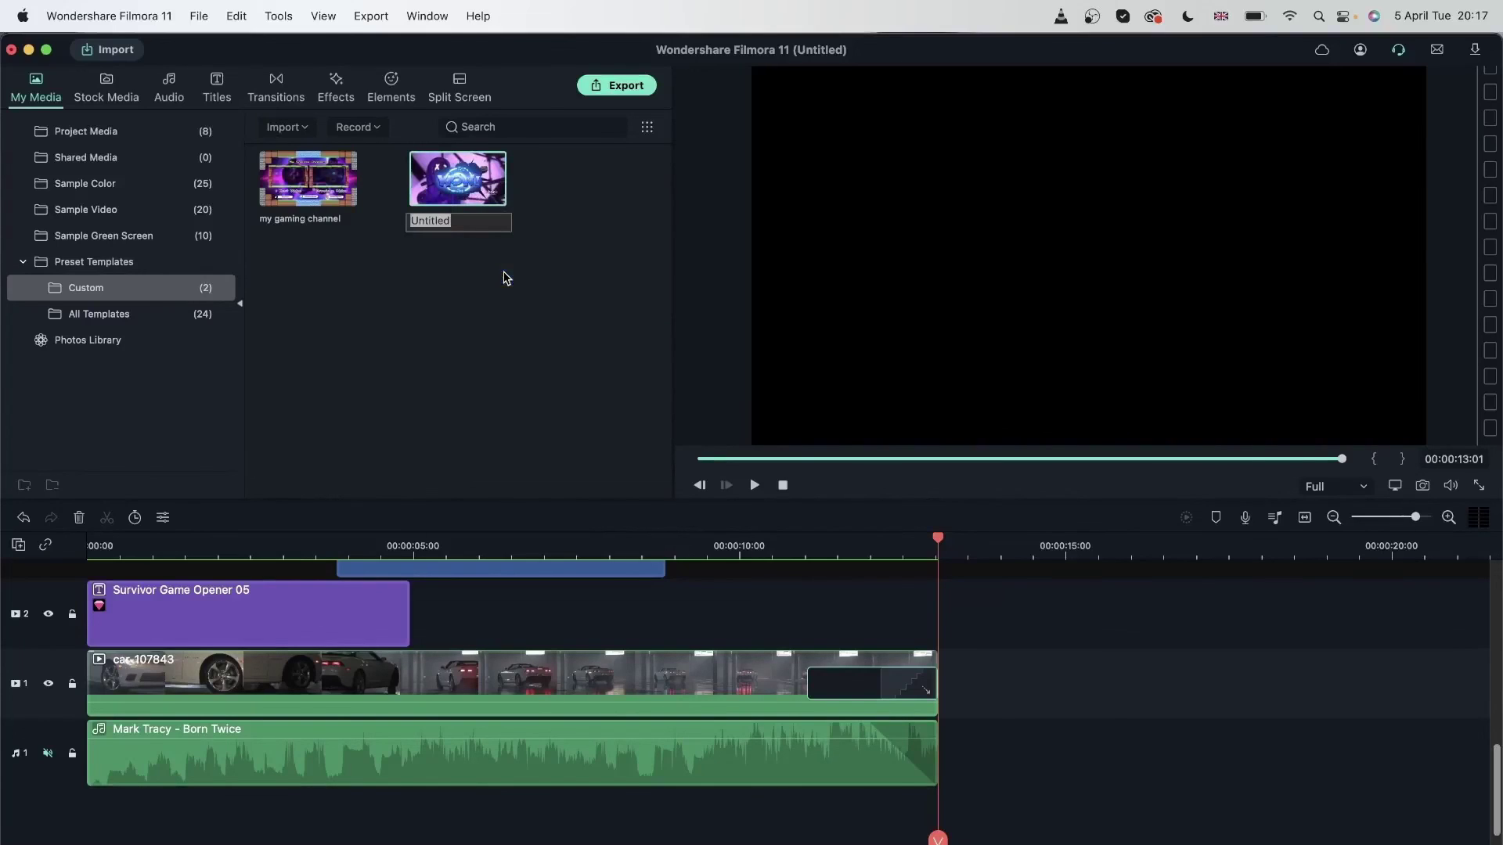
{"action": "type", "text": "intro"}
{"action": "key", "text": "Return"}
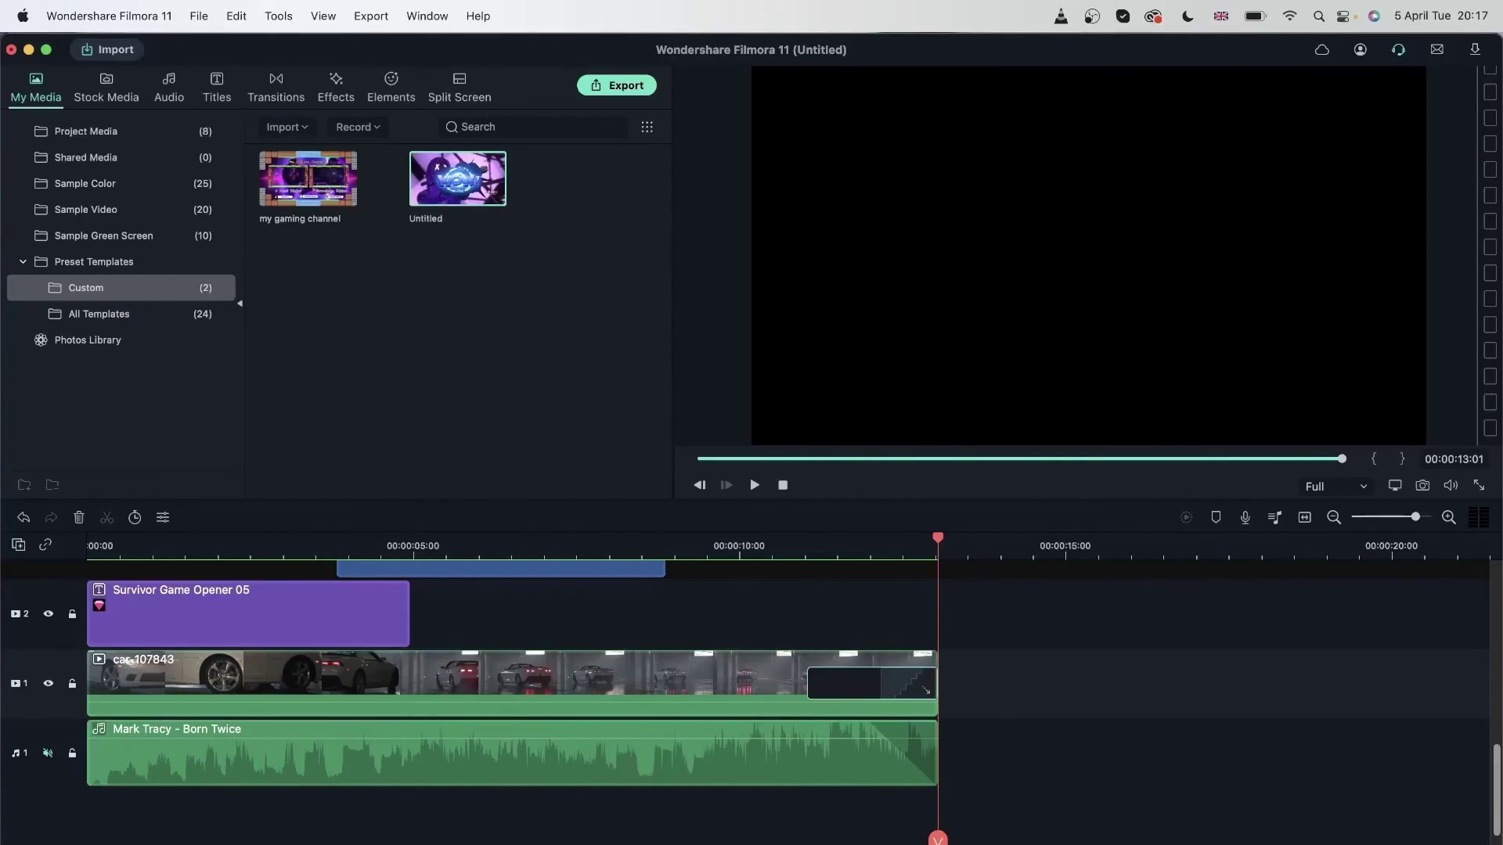